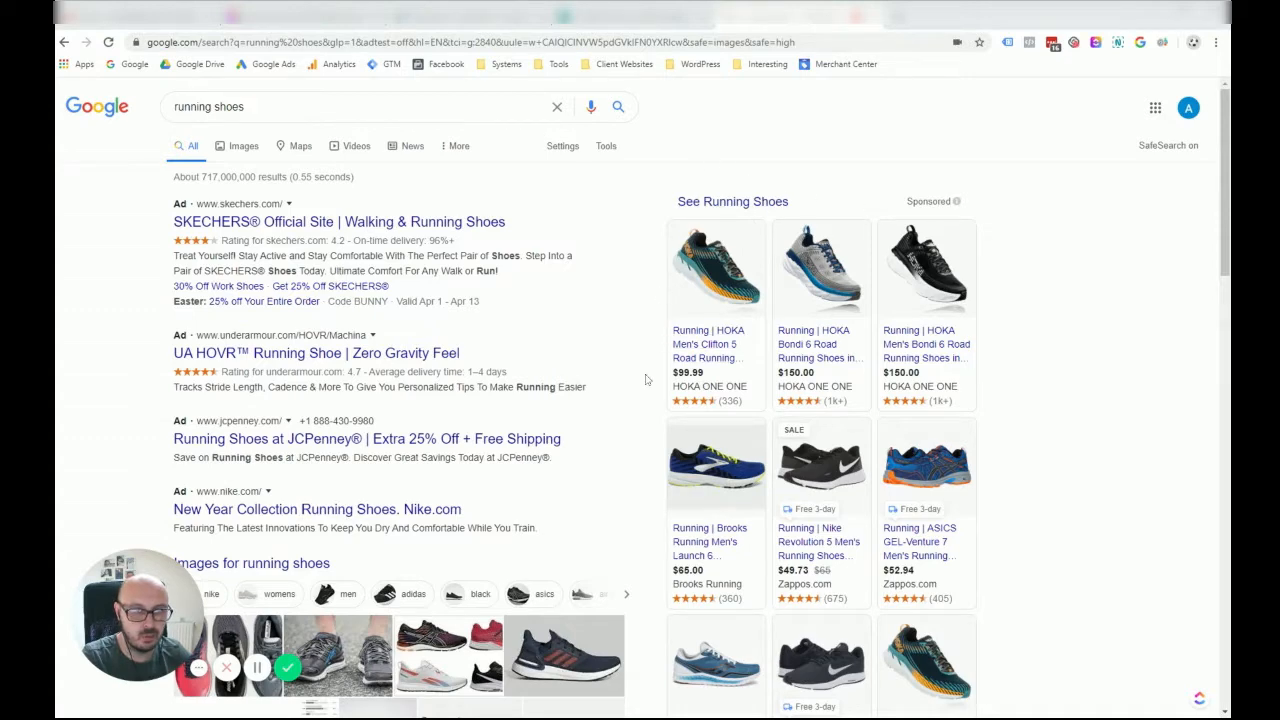
- Examine the text ads and the sponsored shopping listings in the Google results for running shoes
scroll(958, 262, "down", 2)
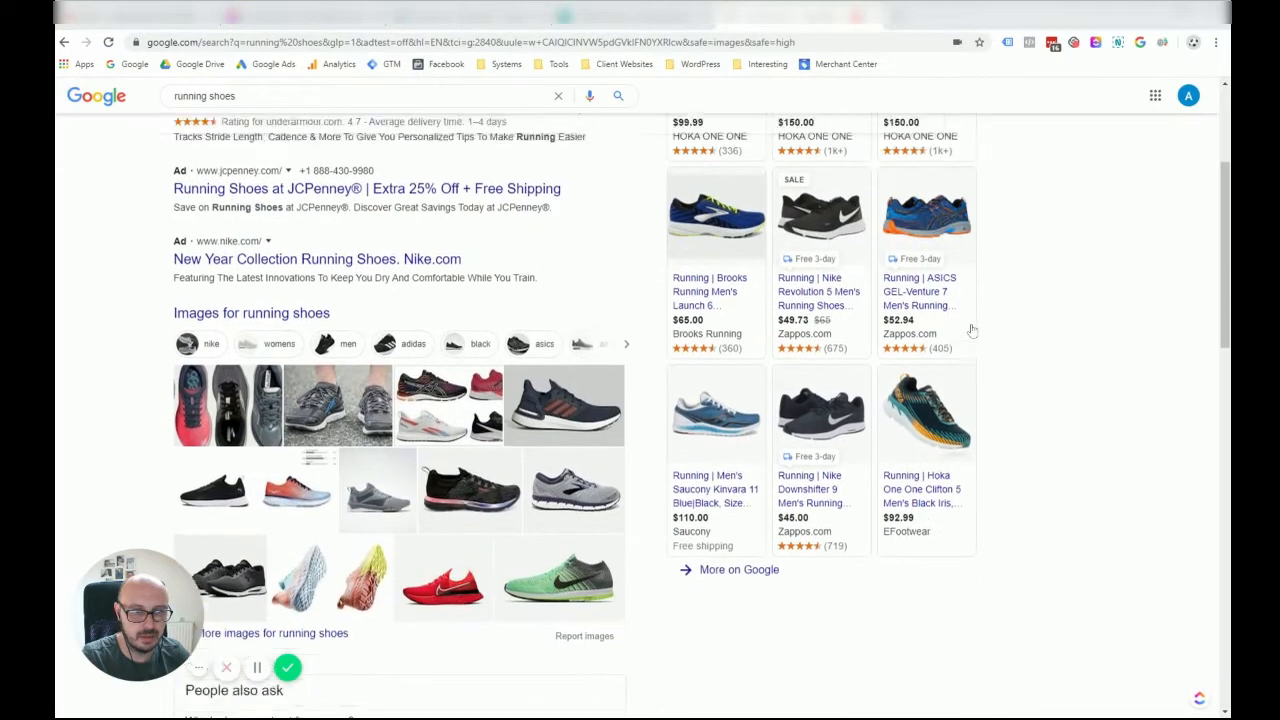
scroll(970, 330, "up", 2)
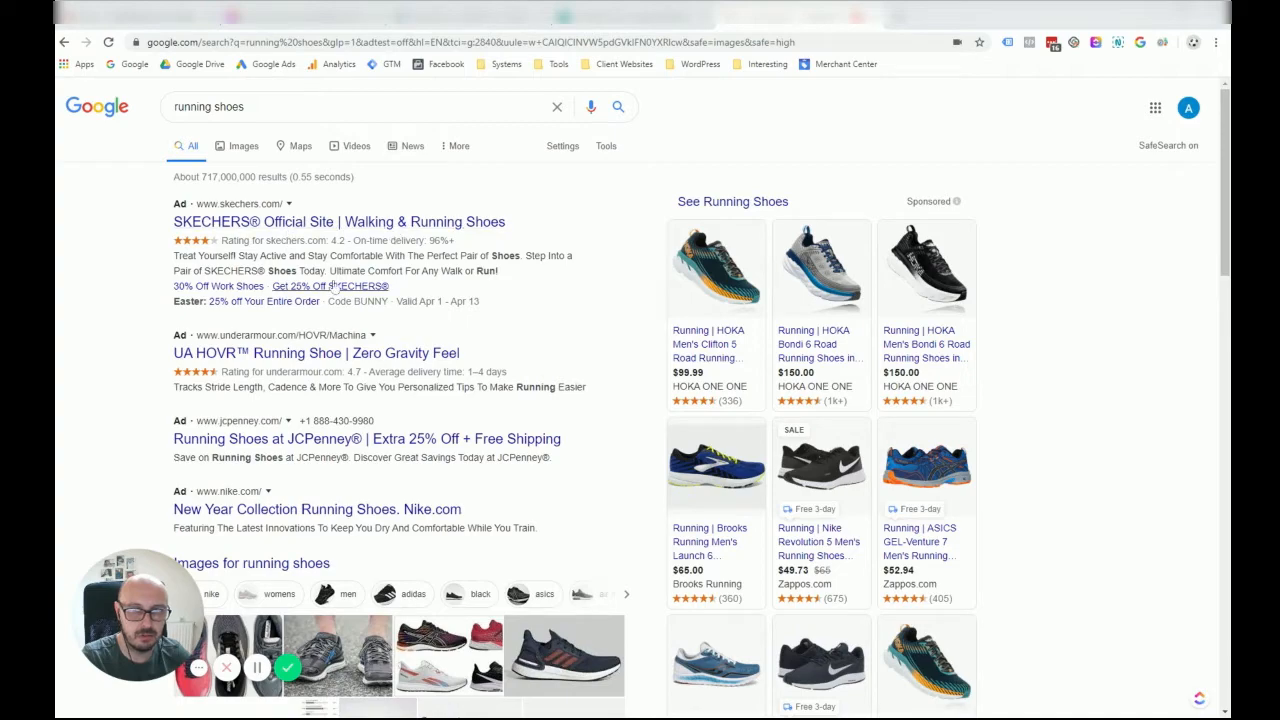
scroll(220, 238, "down", 2)
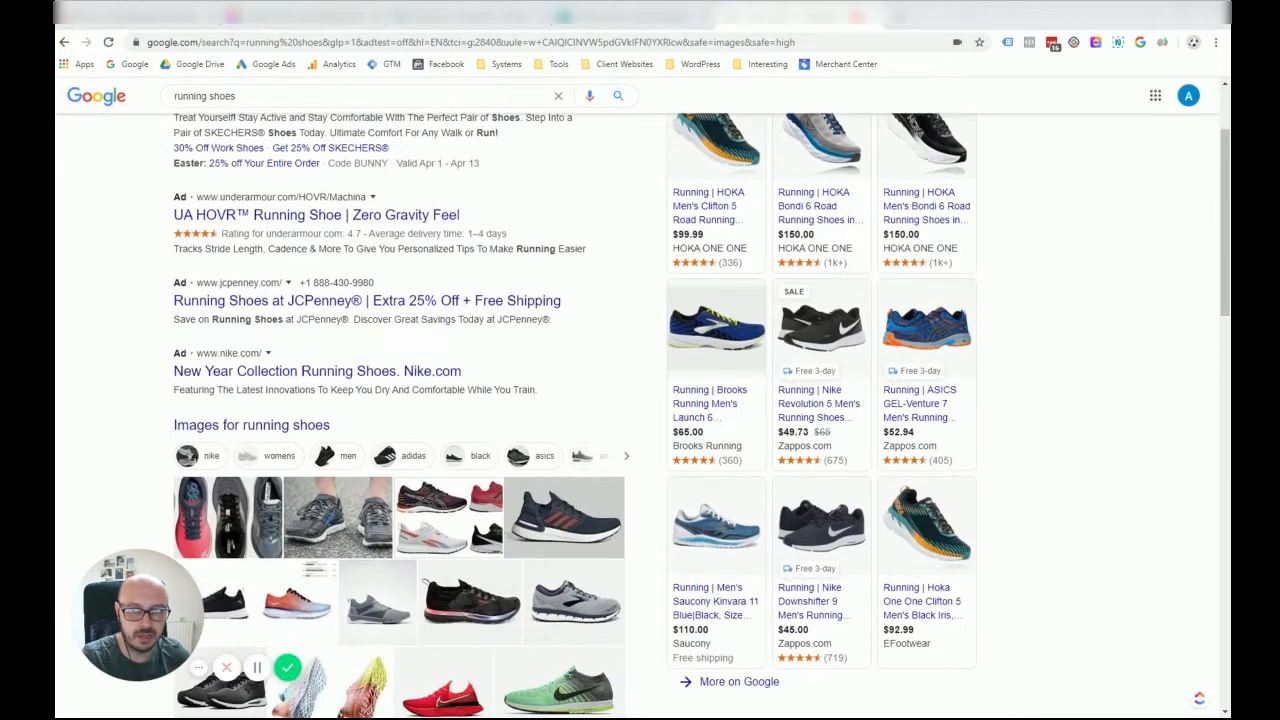
scroll(380, 431, "down", 4)
scroll(439, 418, "up", 5)
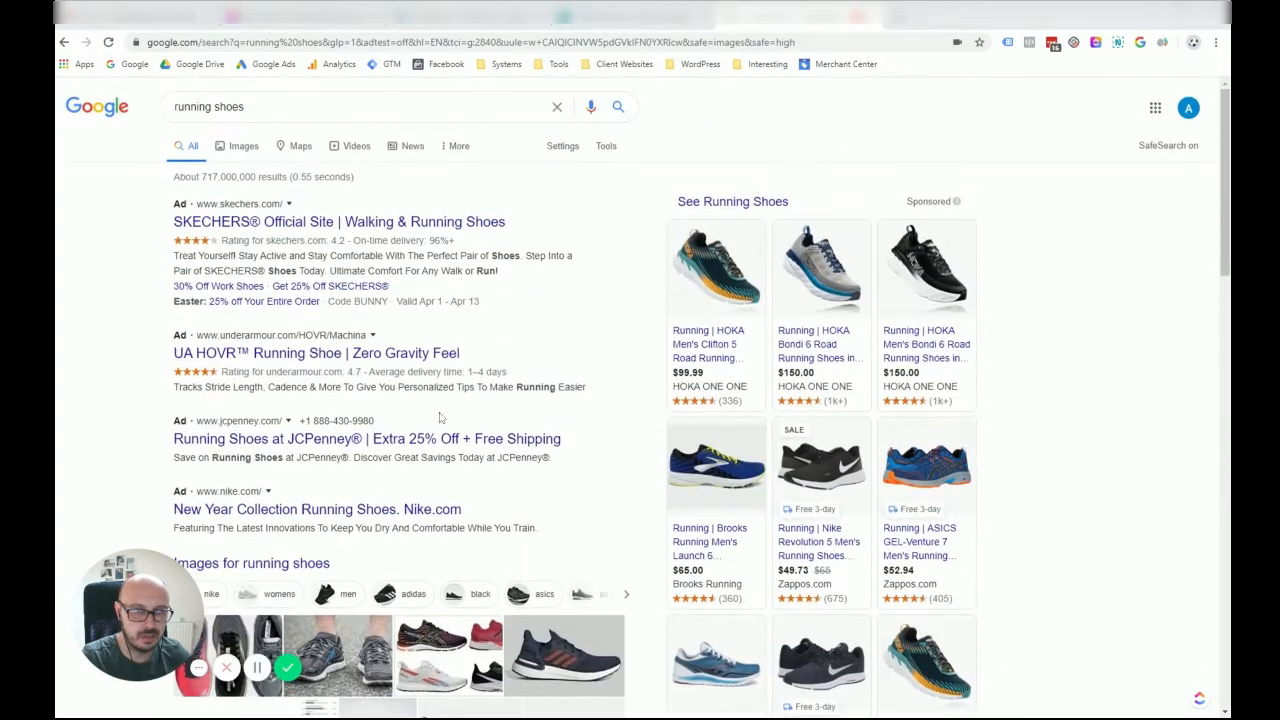
mouse_move(963, 293)
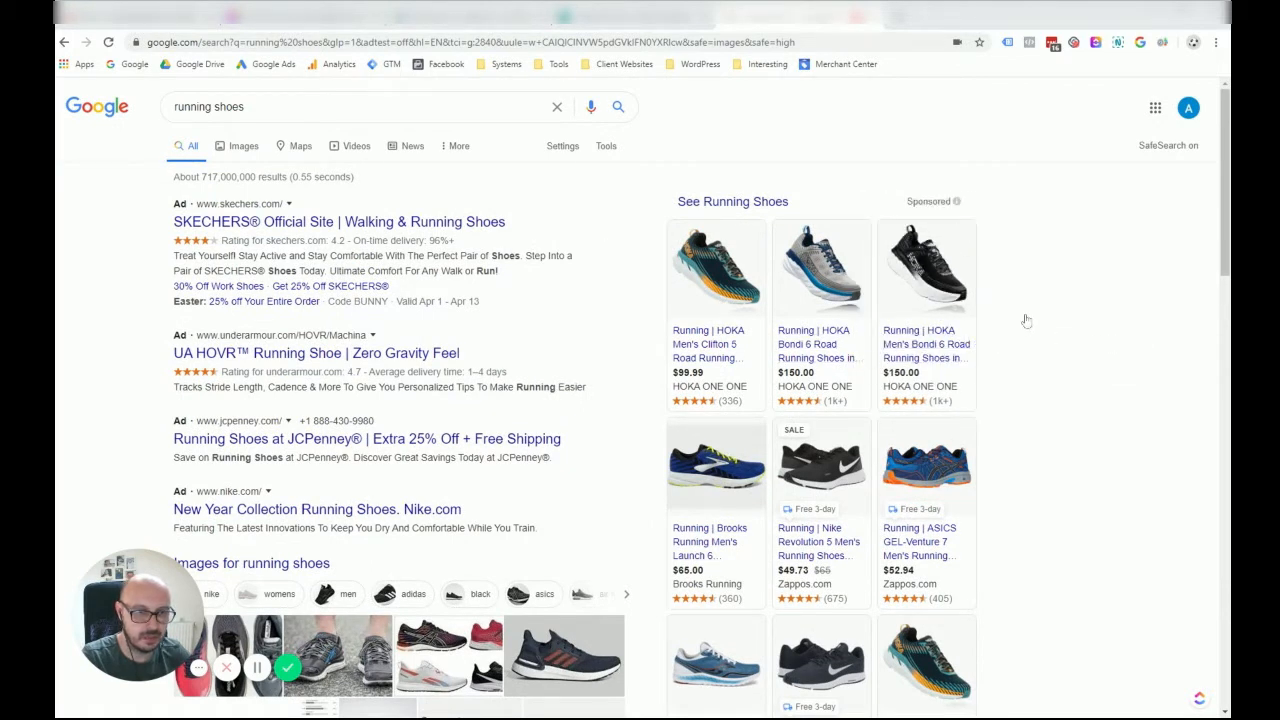
scroll(1014, 314, "down", 1)
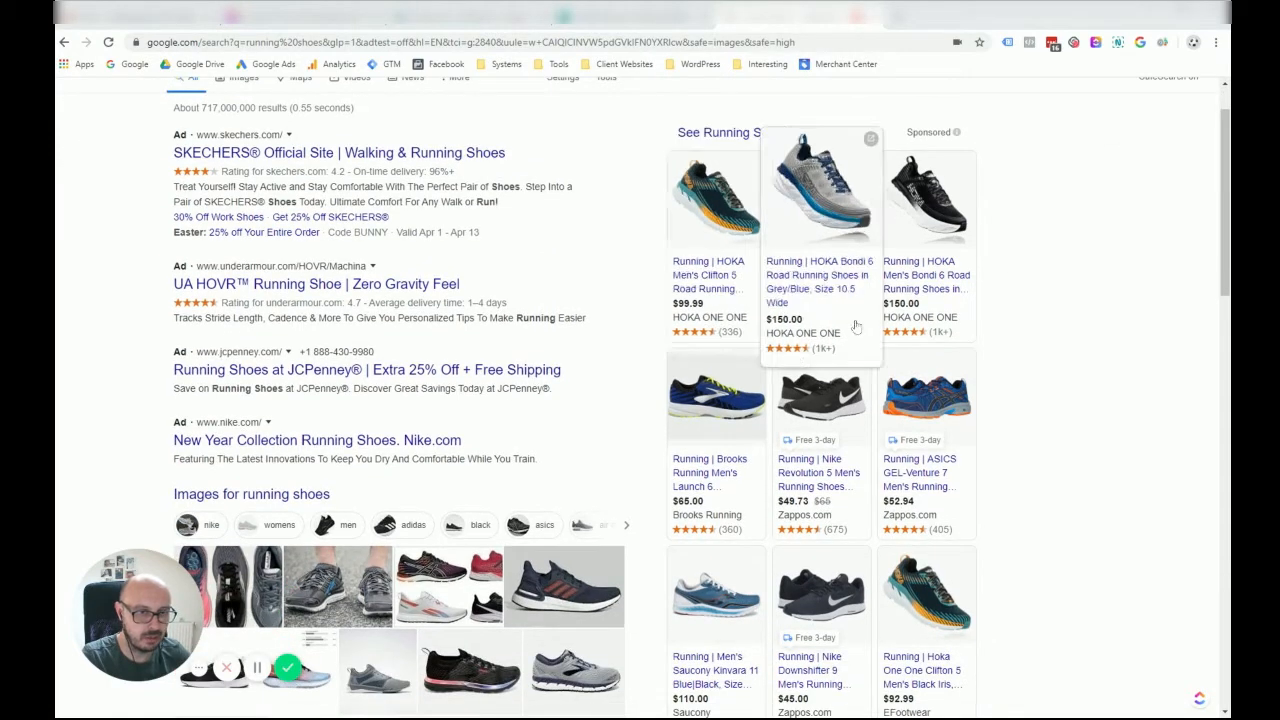
scroll(1021, 351, "down", 1)
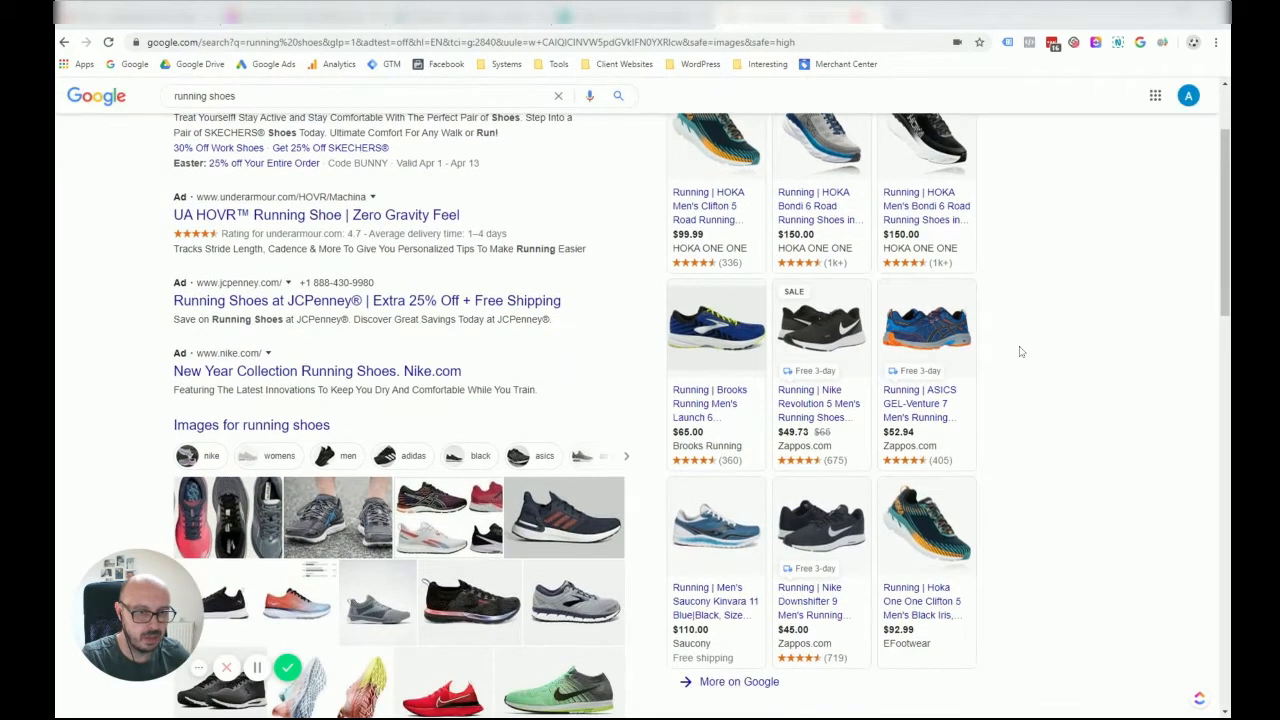
scroll(1028, 448, "down", 1)
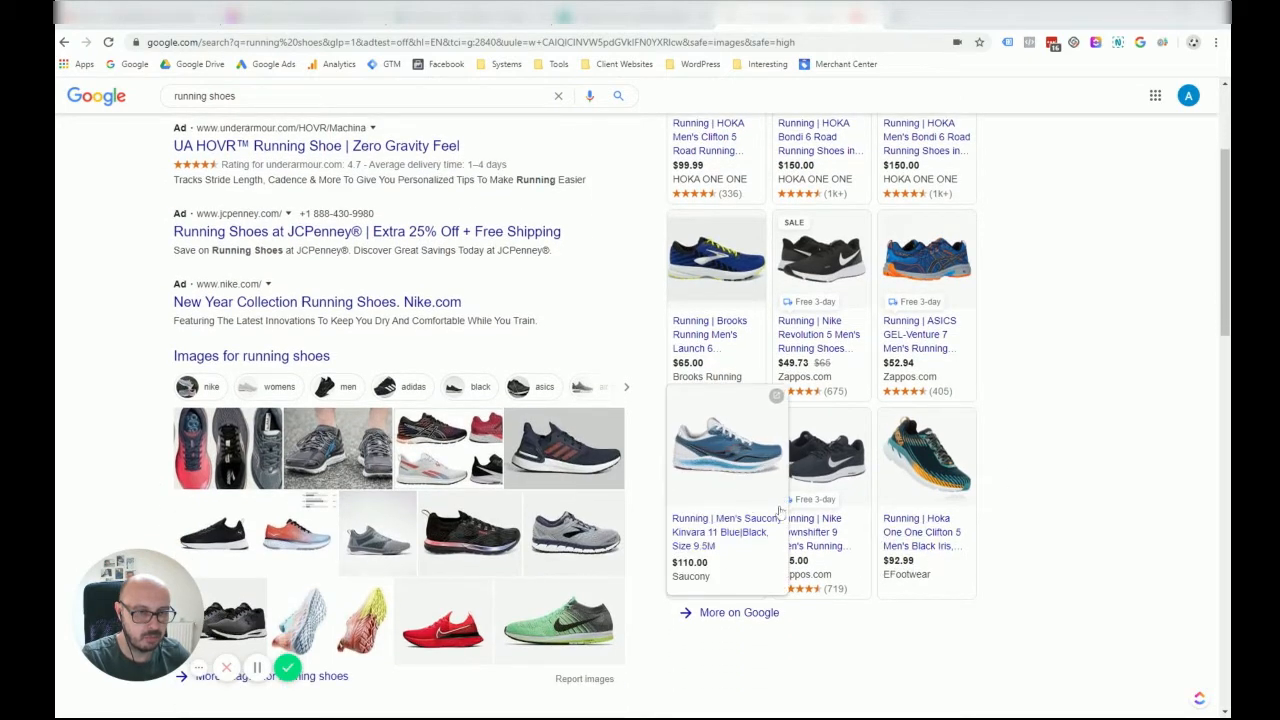
scroll(970, 470, "up", 3)
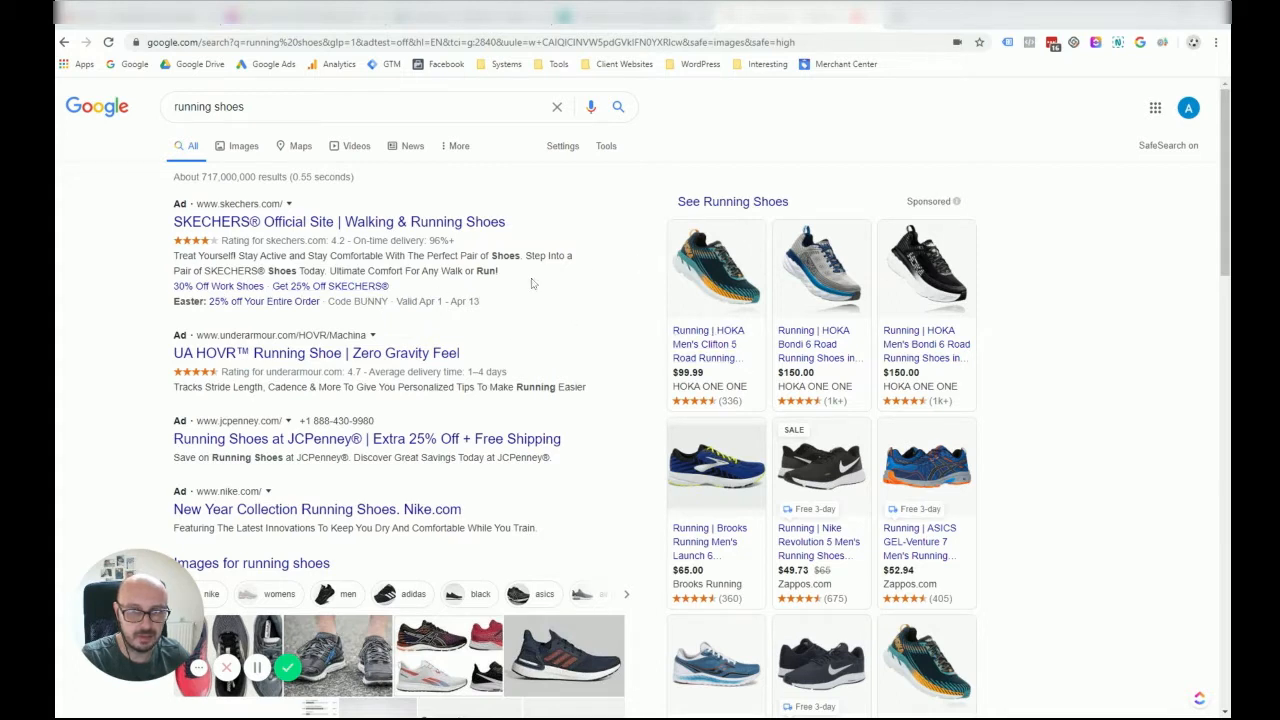
- Open the HOKA Men's Clifton 5 shopping ad and look through the landing page it leads to
mouse_move(714, 262)
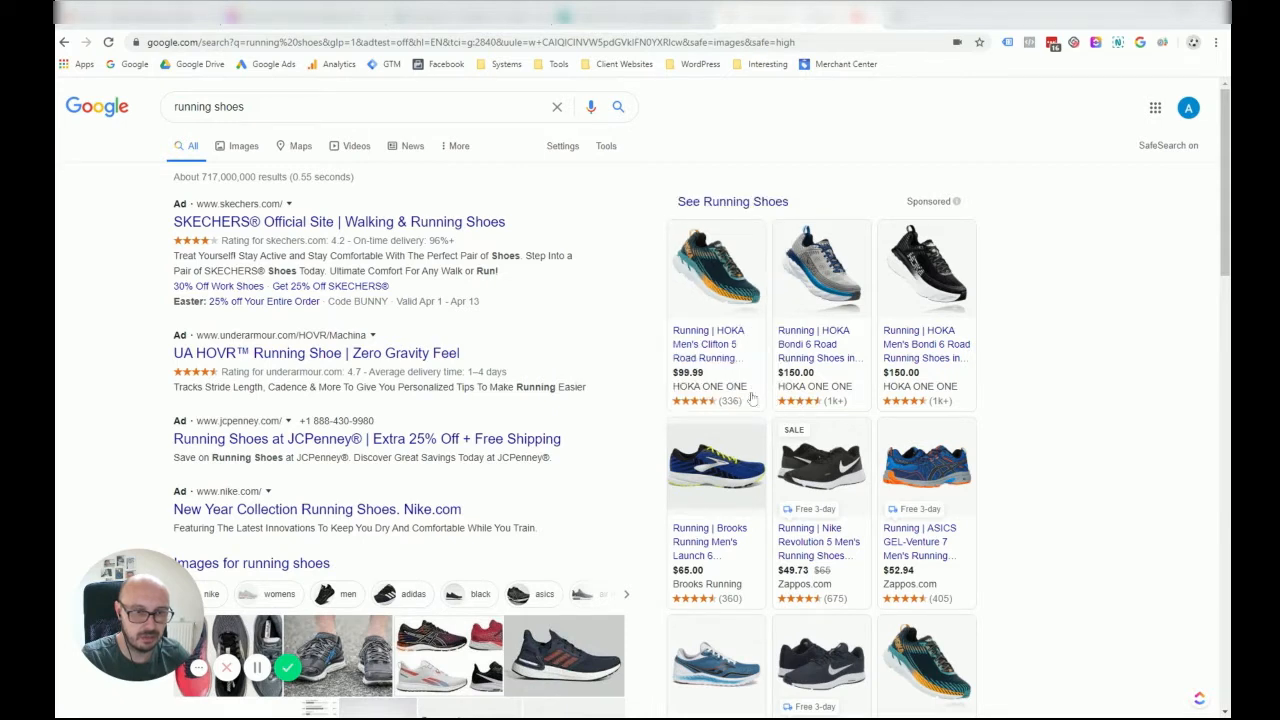
left_click(713, 396)
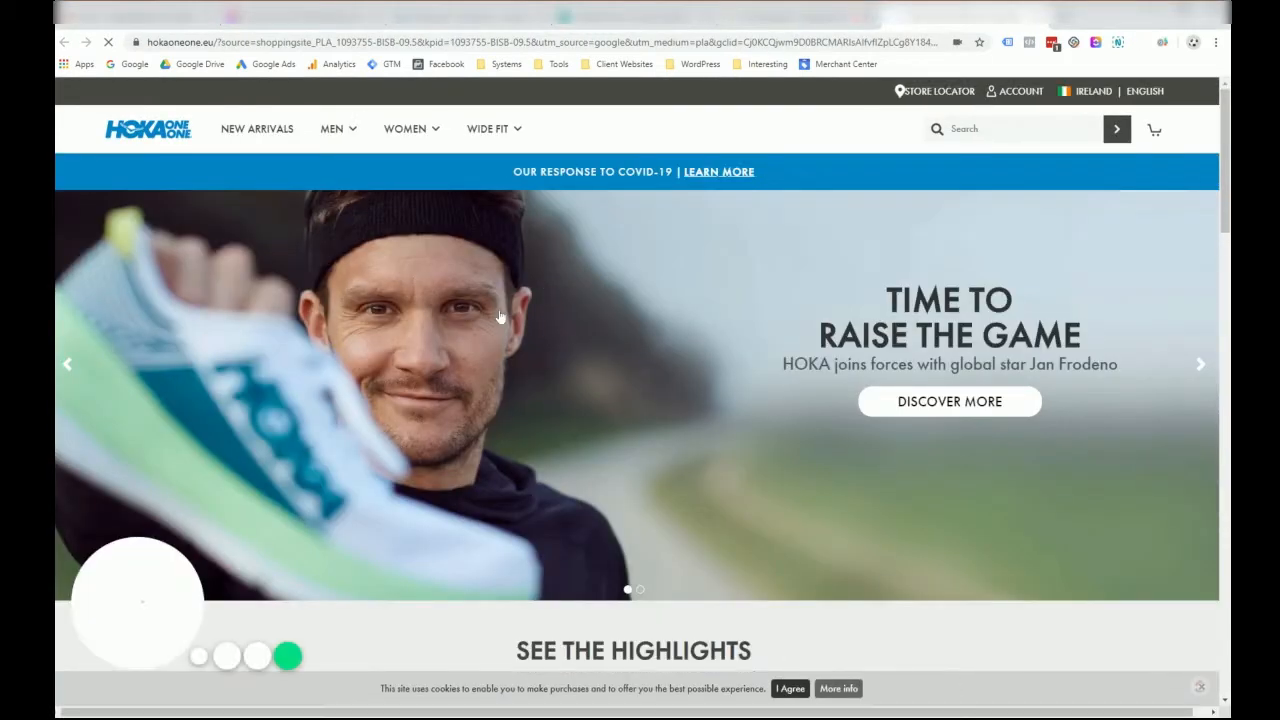
scroll(500, 317, "down", 6)
scroll(500, 317, "down", 10)
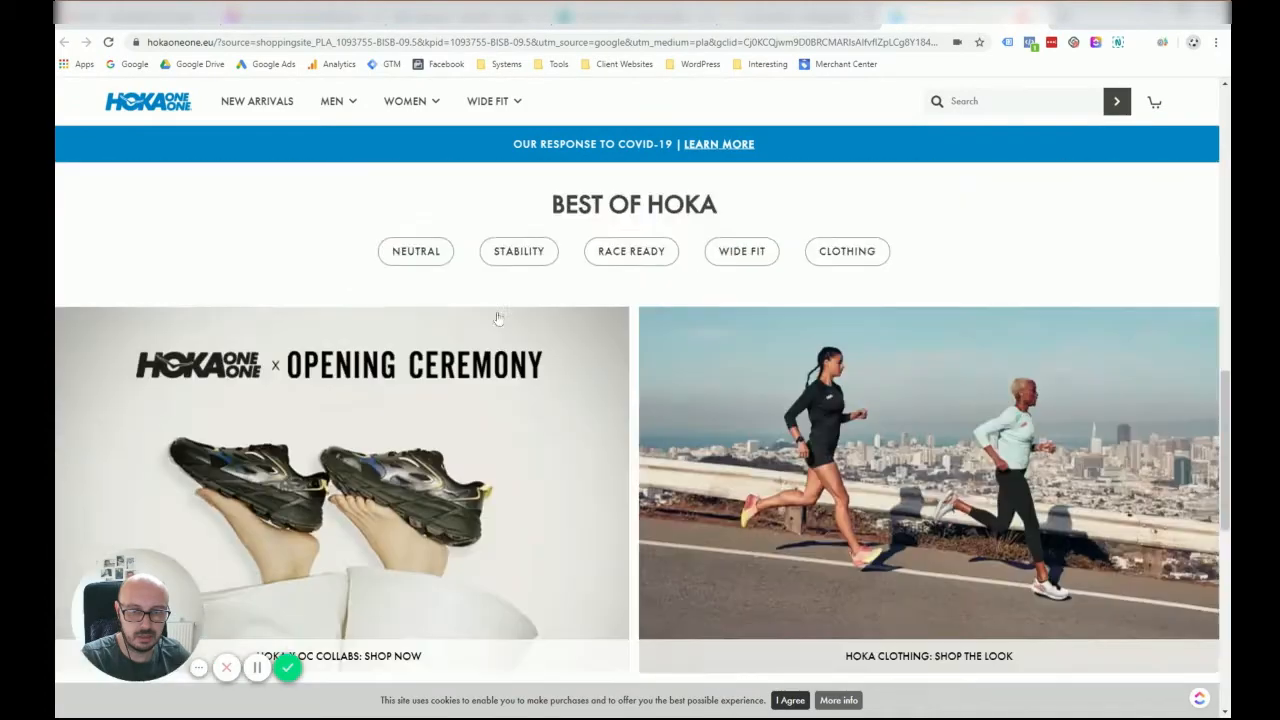
scroll(495, 322, "up", 1)
scroll(495, 322, "up", 15)
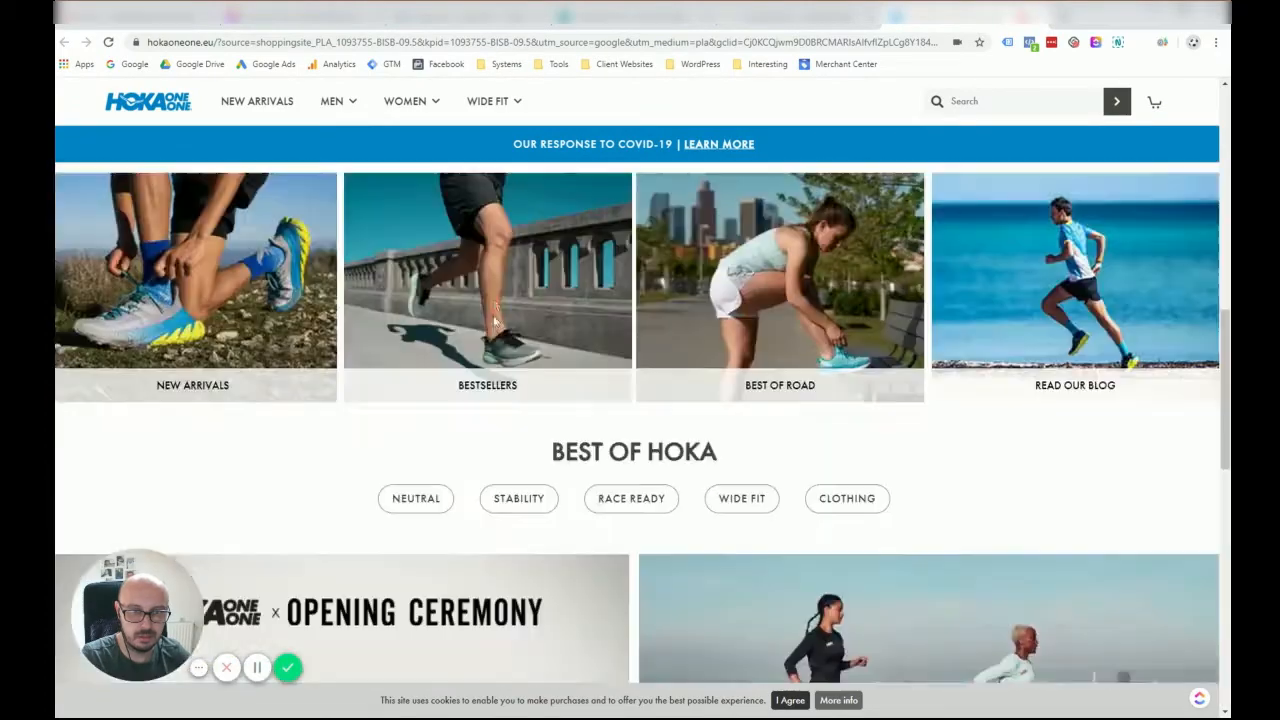
- Open the Men's Speedgoat 4 product page from the HOKA highlights and return to the running shoes results
scroll(493, 320, "down", 5)
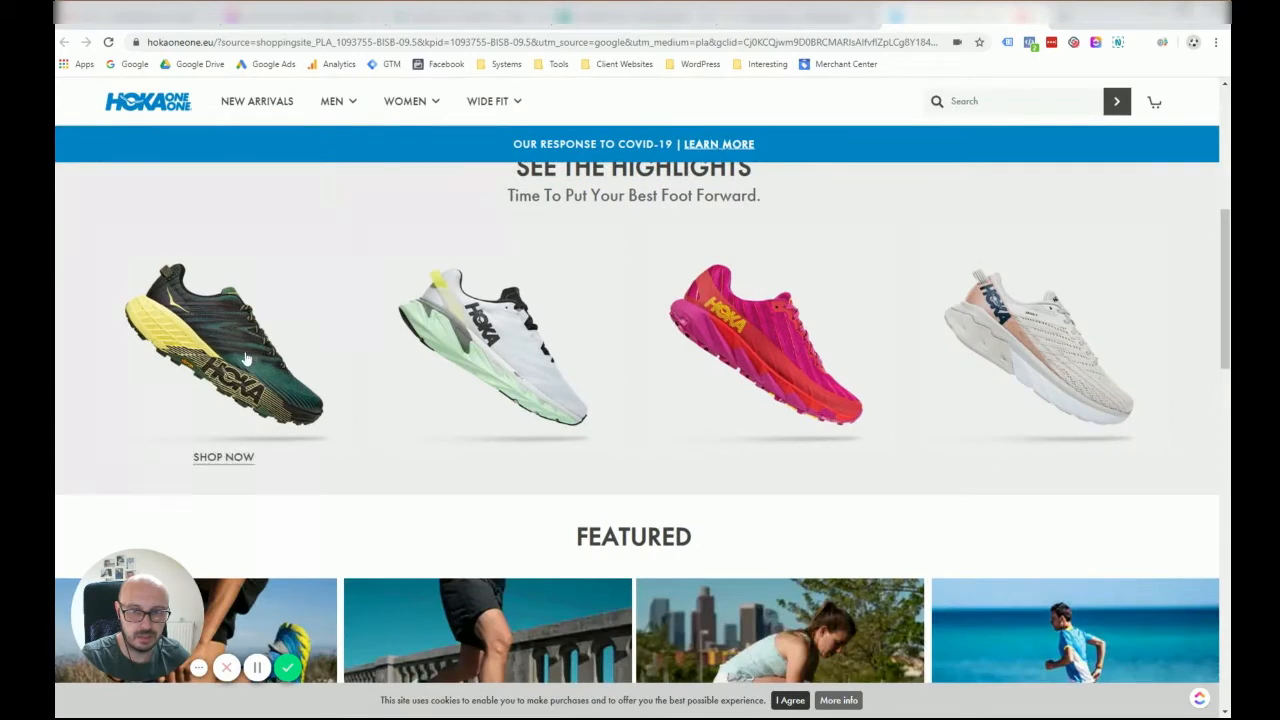
left_click(245, 358)
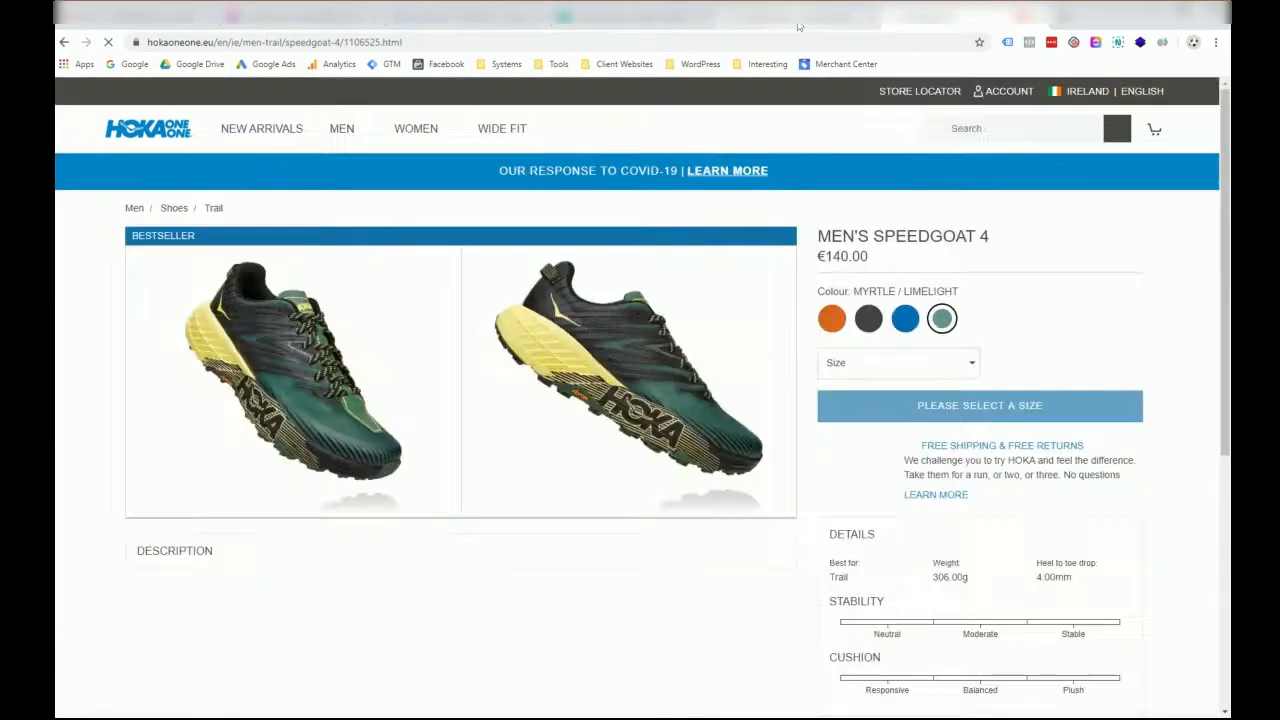
left_click(799, 27)
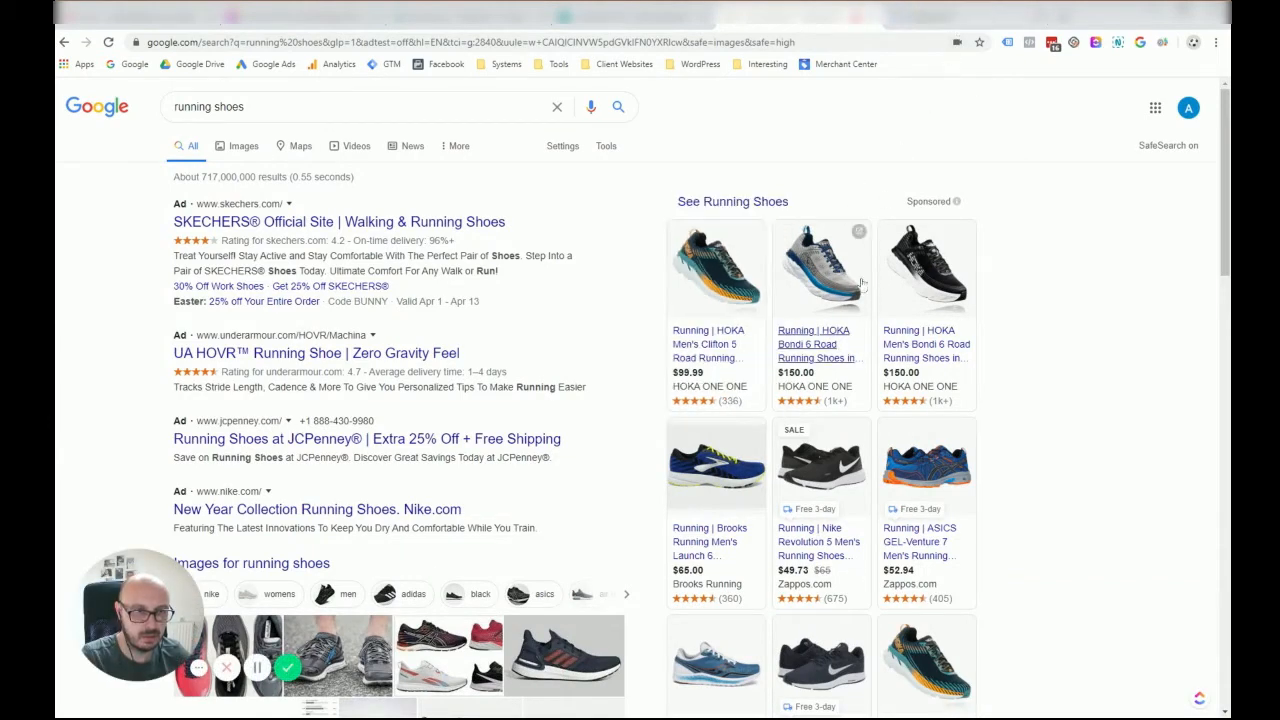
- Open the Brooks Launch 6 shopping ad and review the product page it lands on
scroll(862, 285, "down", 4)
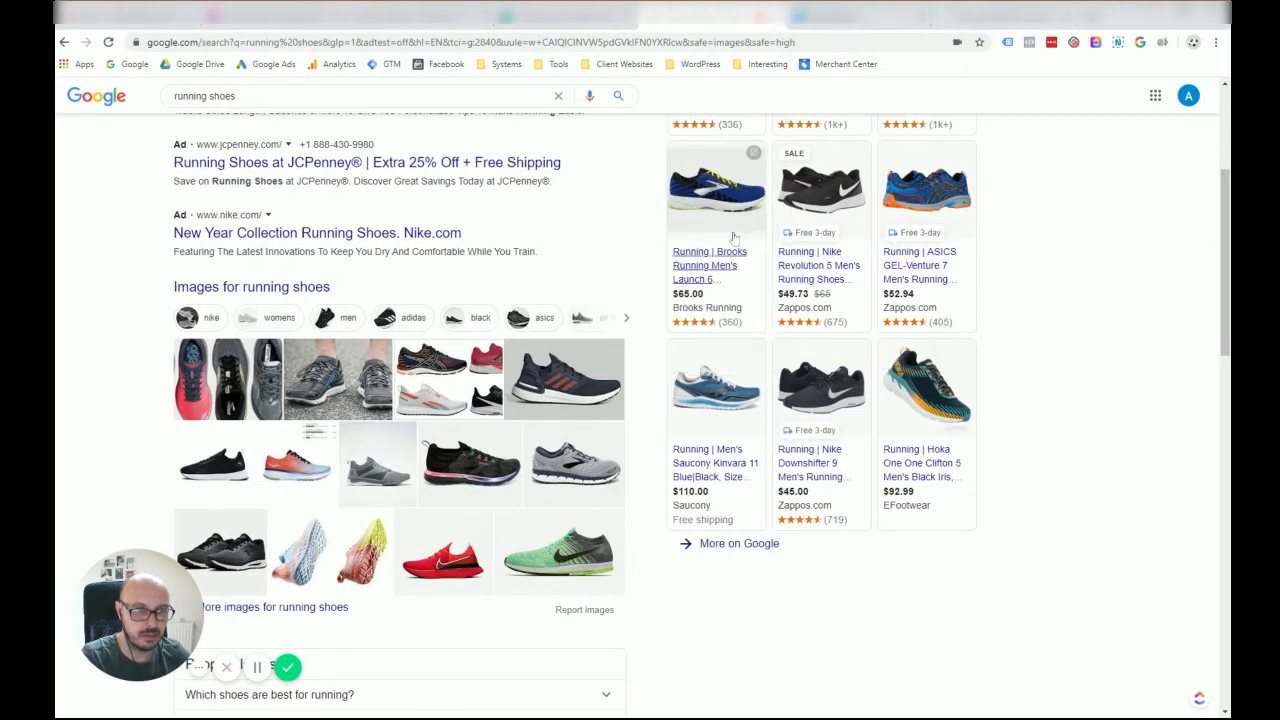
scroll(752, 155, "up", 2)
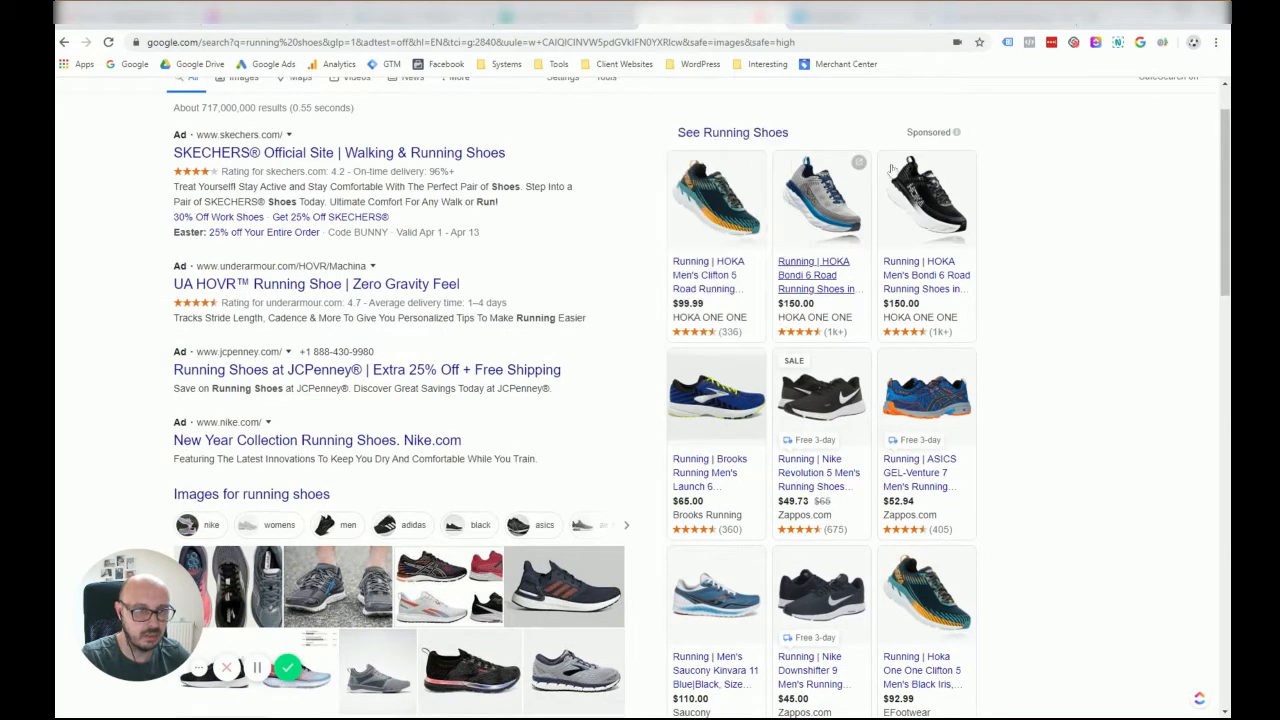
left_click(716, 398)
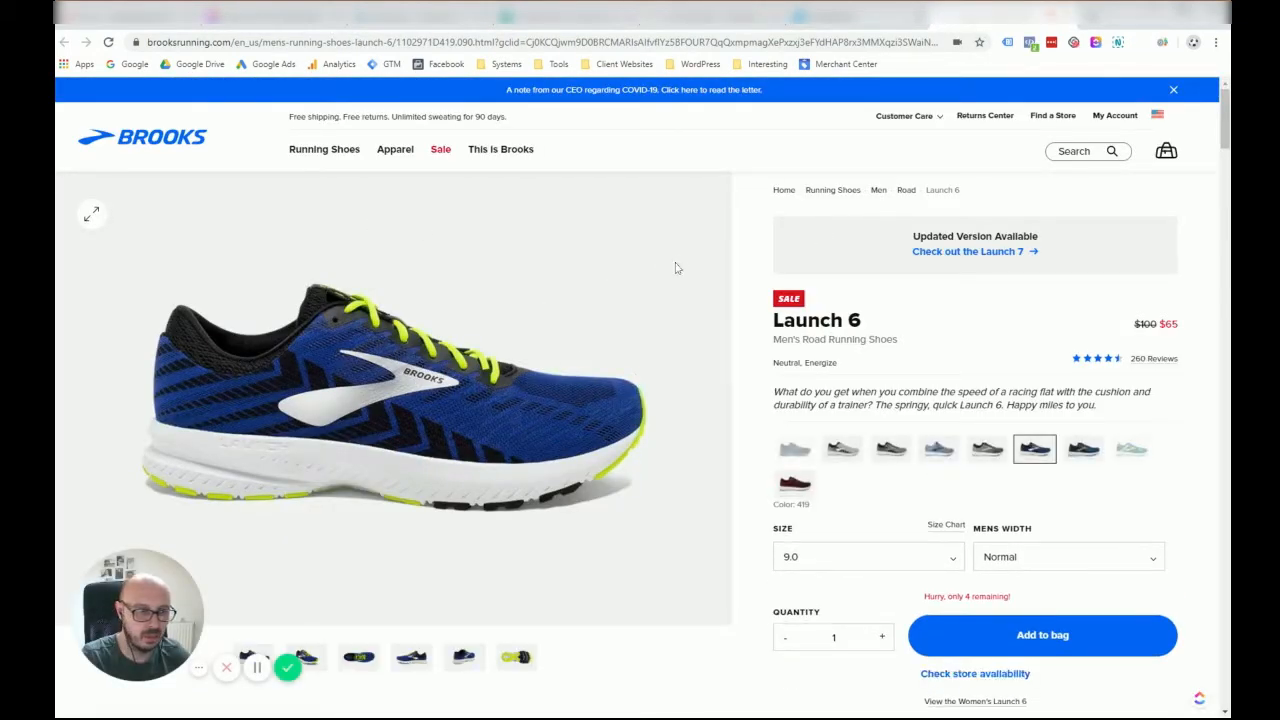
scroll(360, 336, "down", 1)
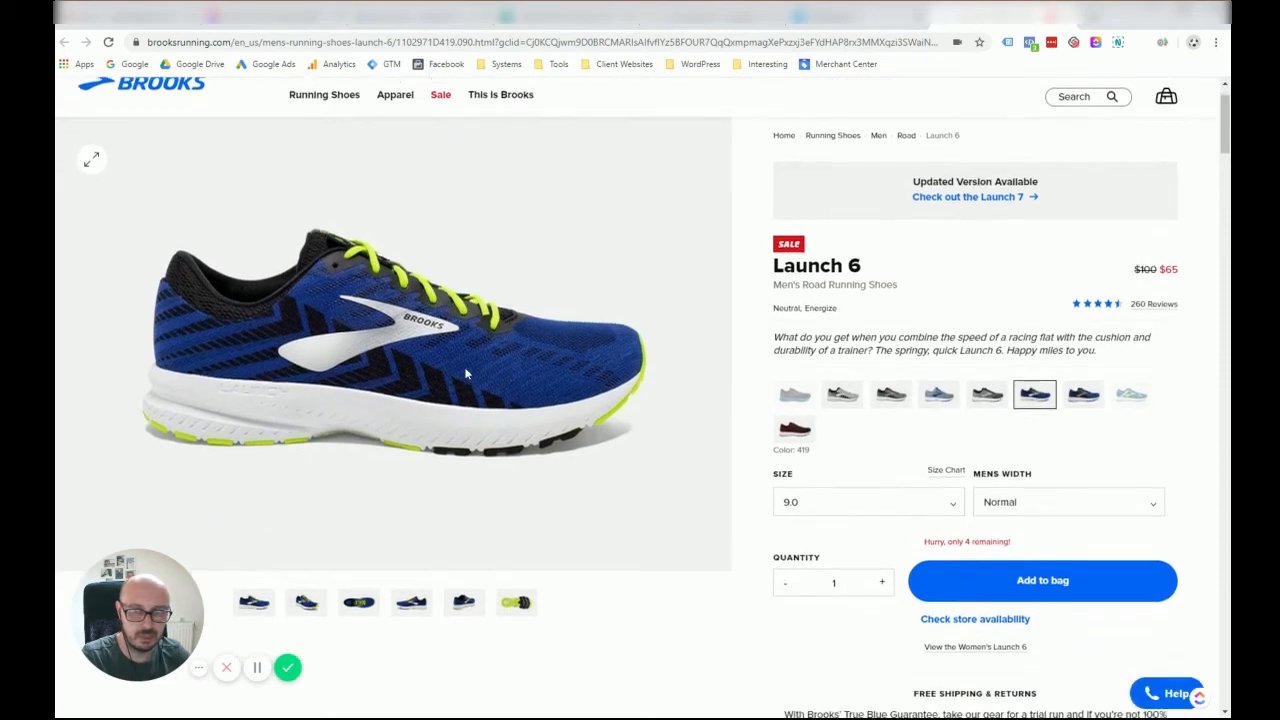
scroll(1076, 378, "down", 3)
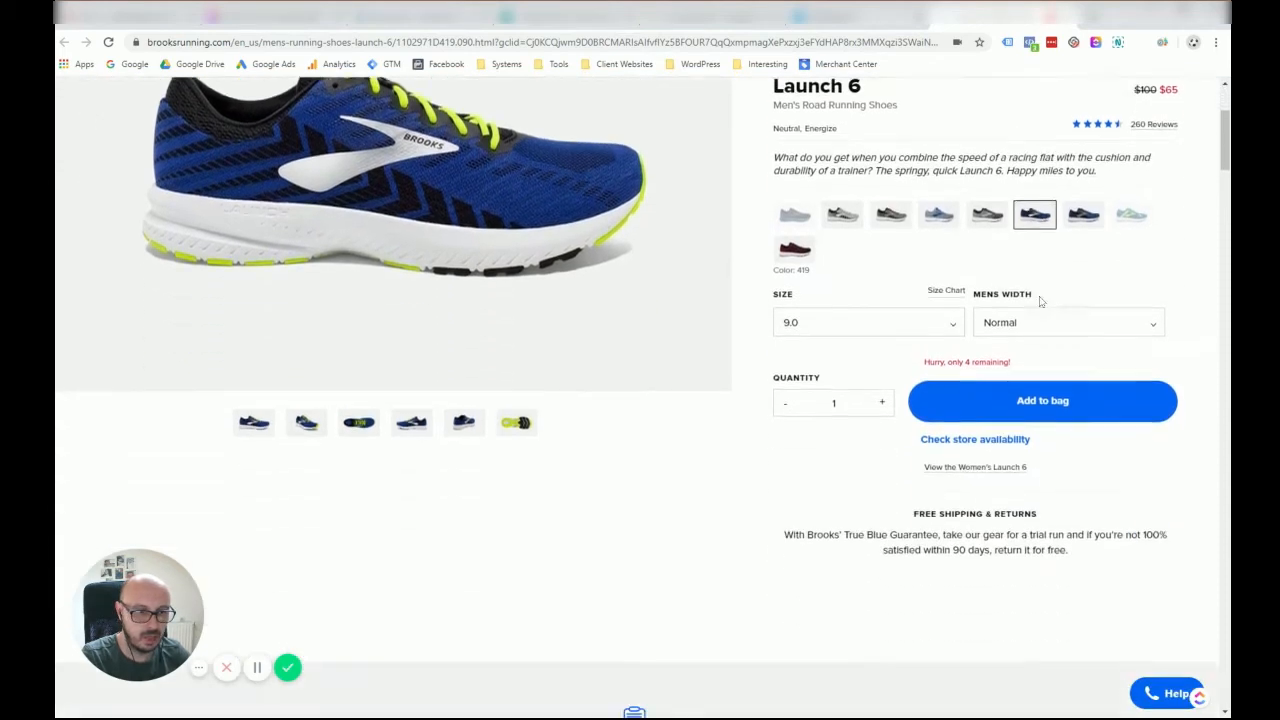
scroll(1076, 378, "up", 2)
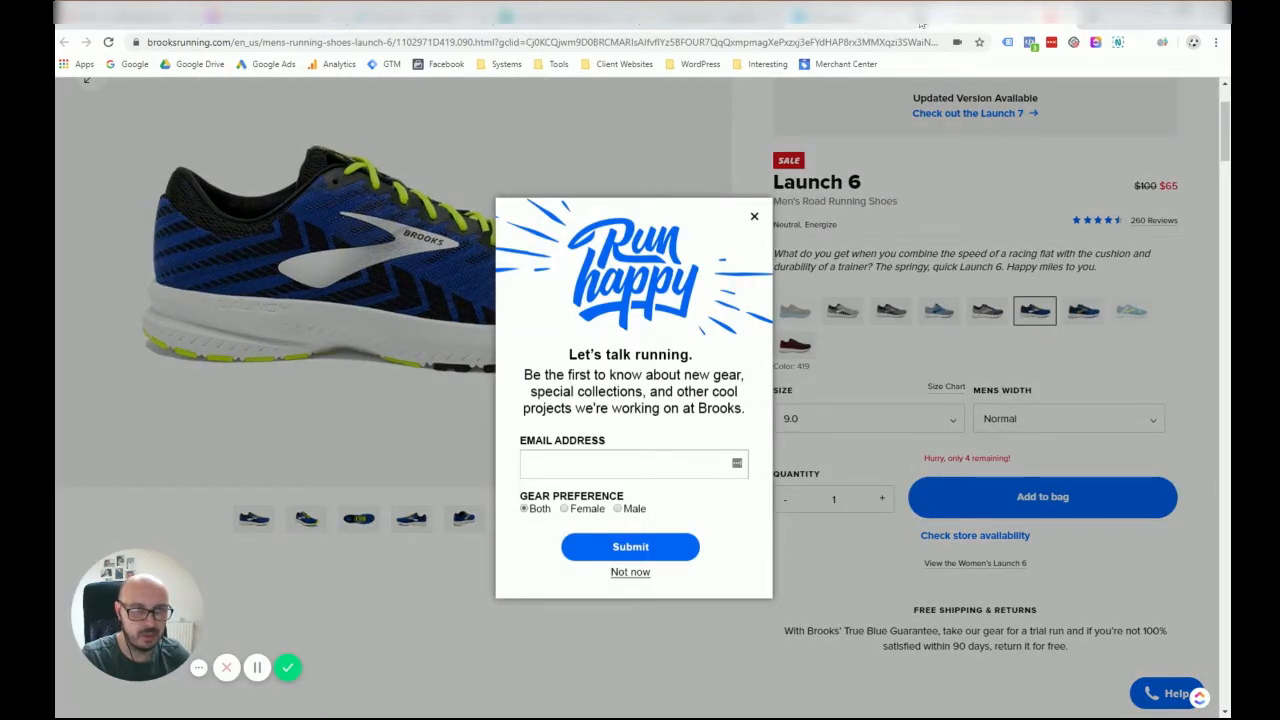
- Return to the running shoes results and compare the HOKA Clifton 5 listings from HOKA ONE ONE and EFootwear
left_click(805, 17)
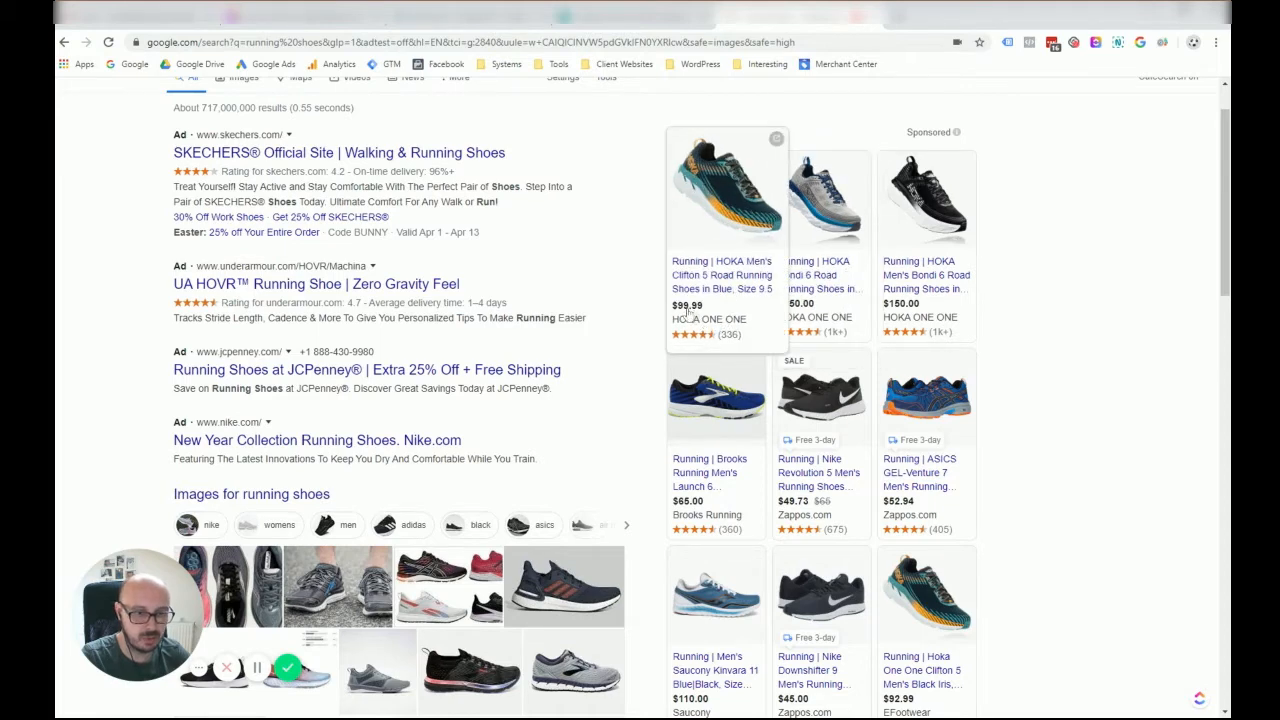
scroll(697, 320, "down", 1)
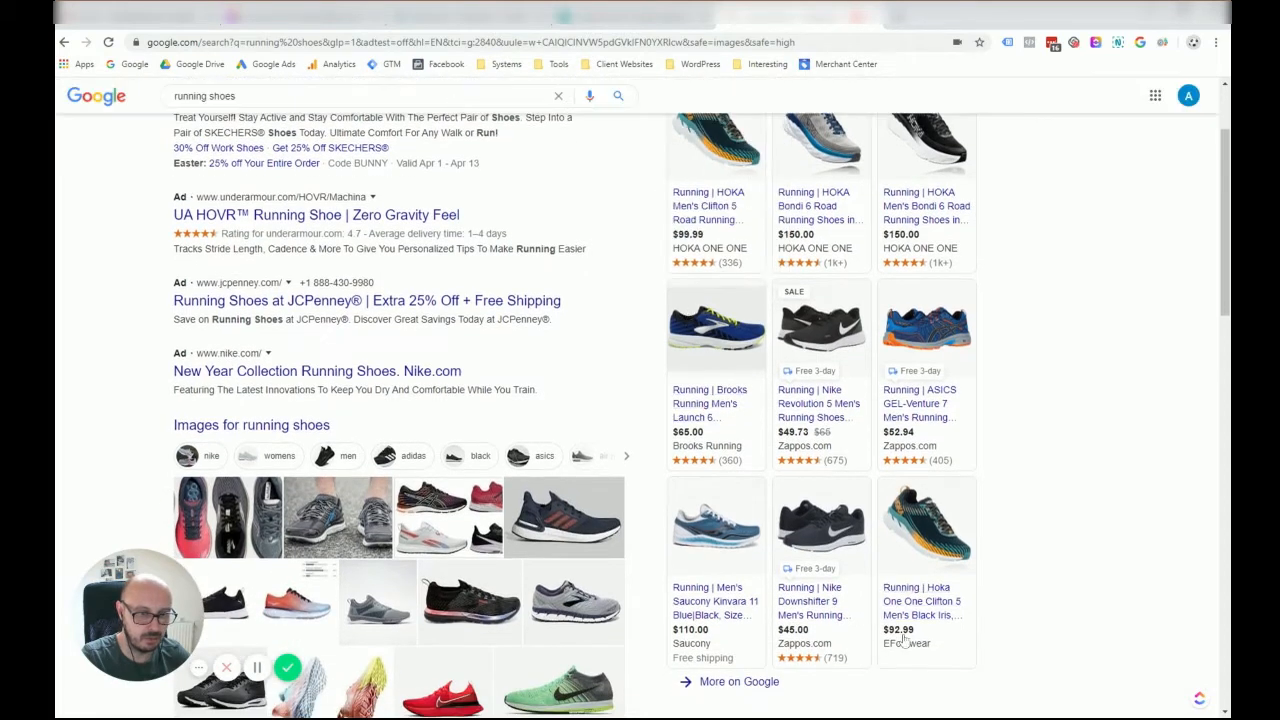
mouse_move(908, 660)
scroll(905, 640, "up", 1)
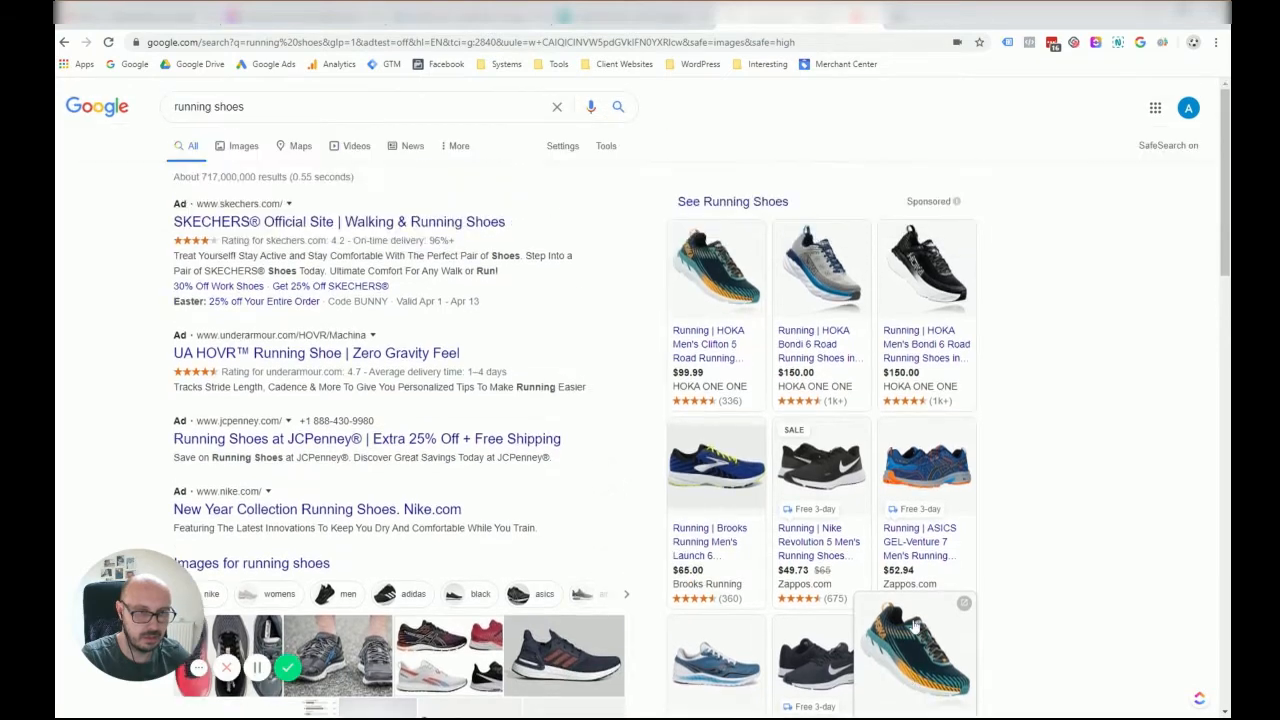
scroll(828, 541, "down", 1)
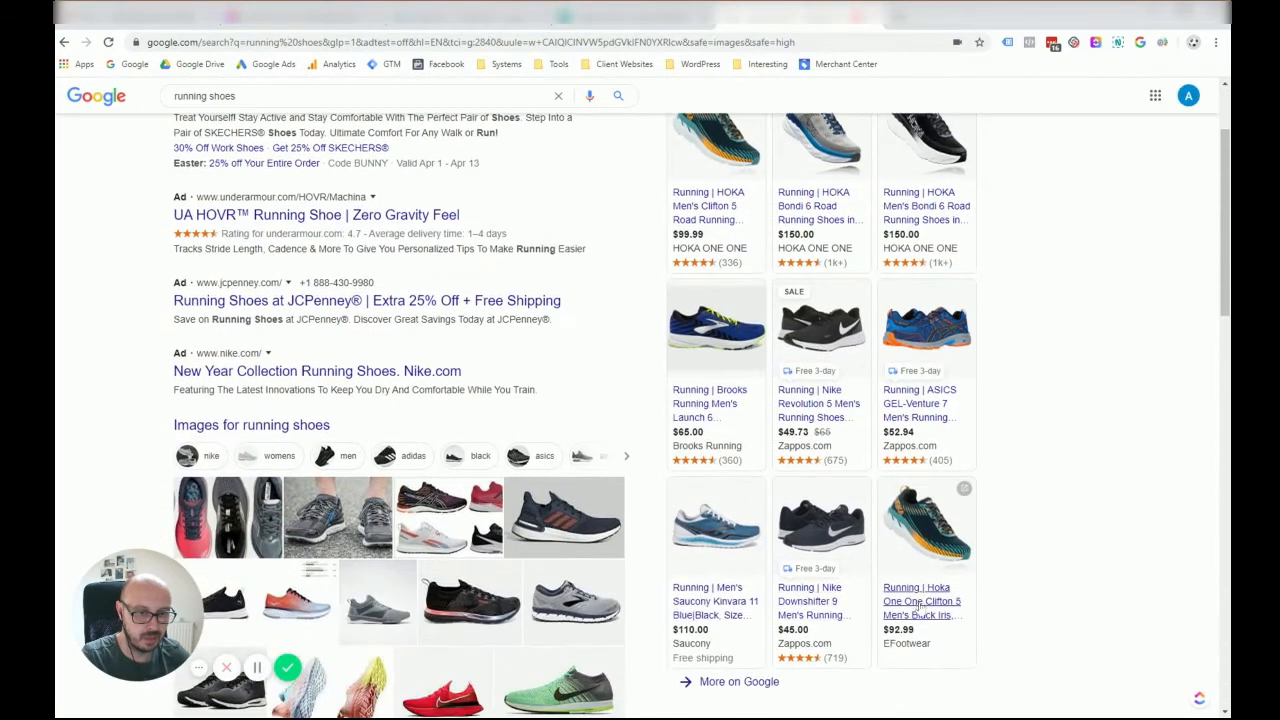
mouse_move(924, 613)
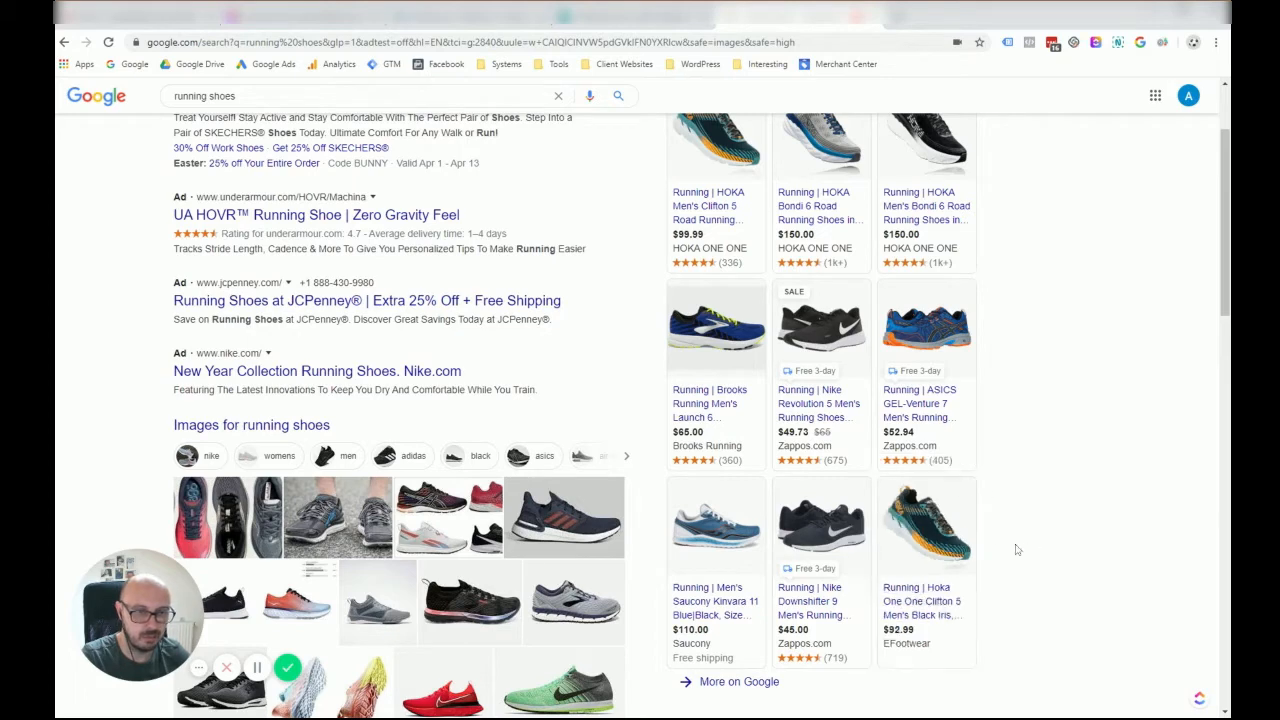
scroll(928, 577, "up", 1)
scroll(928, 577, "up", 2)
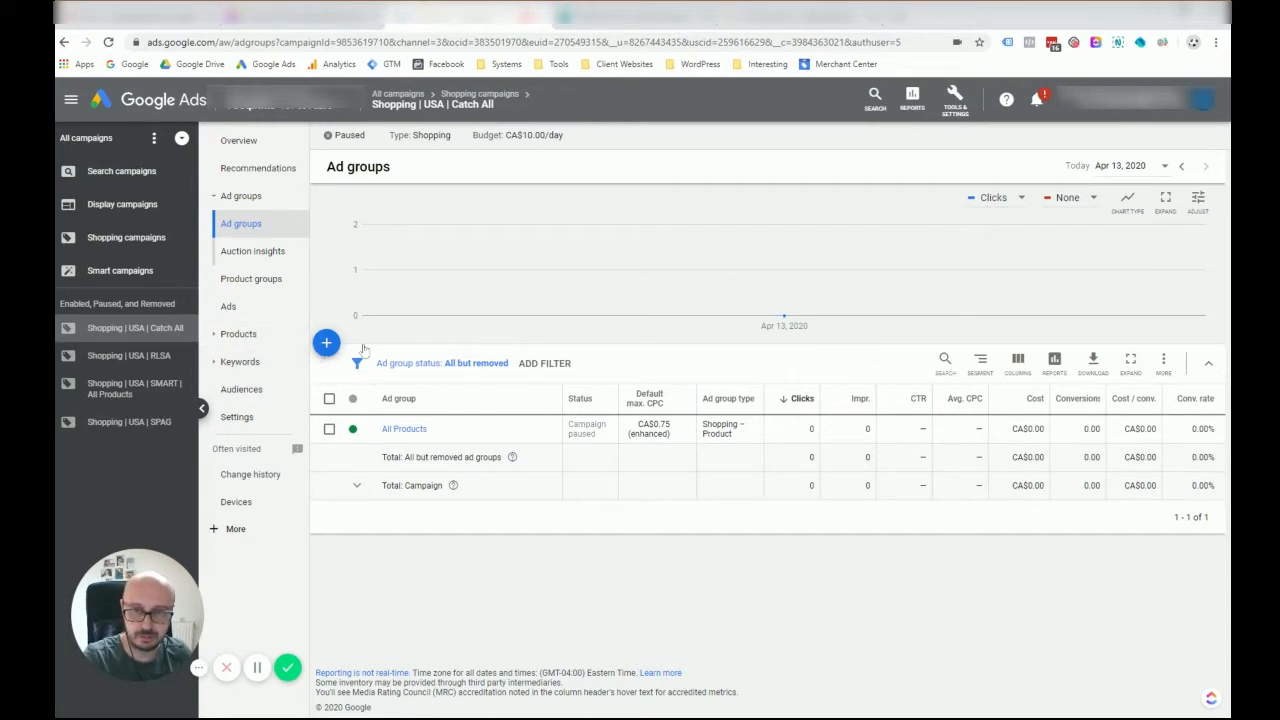
- Switch to Google Ads and open the settings of the "Shopping | USA | Catch All" campaign
left_click(152, 335)
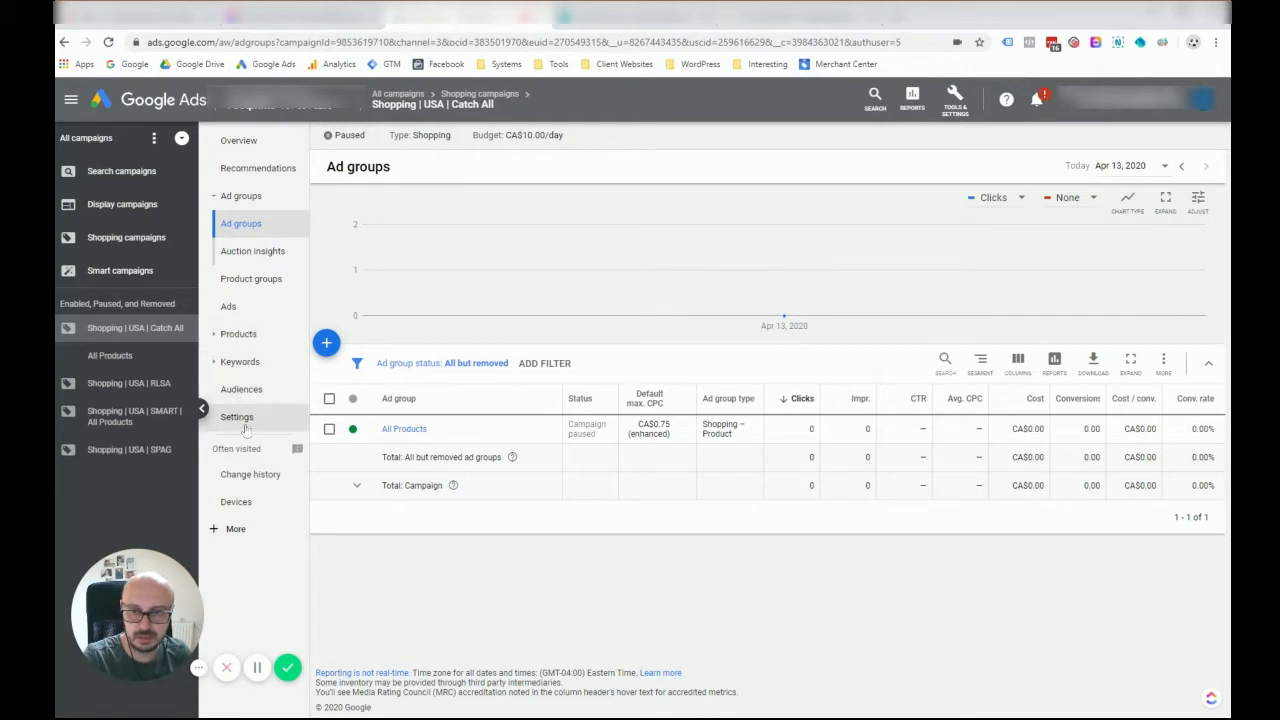
left_click(237, 417)
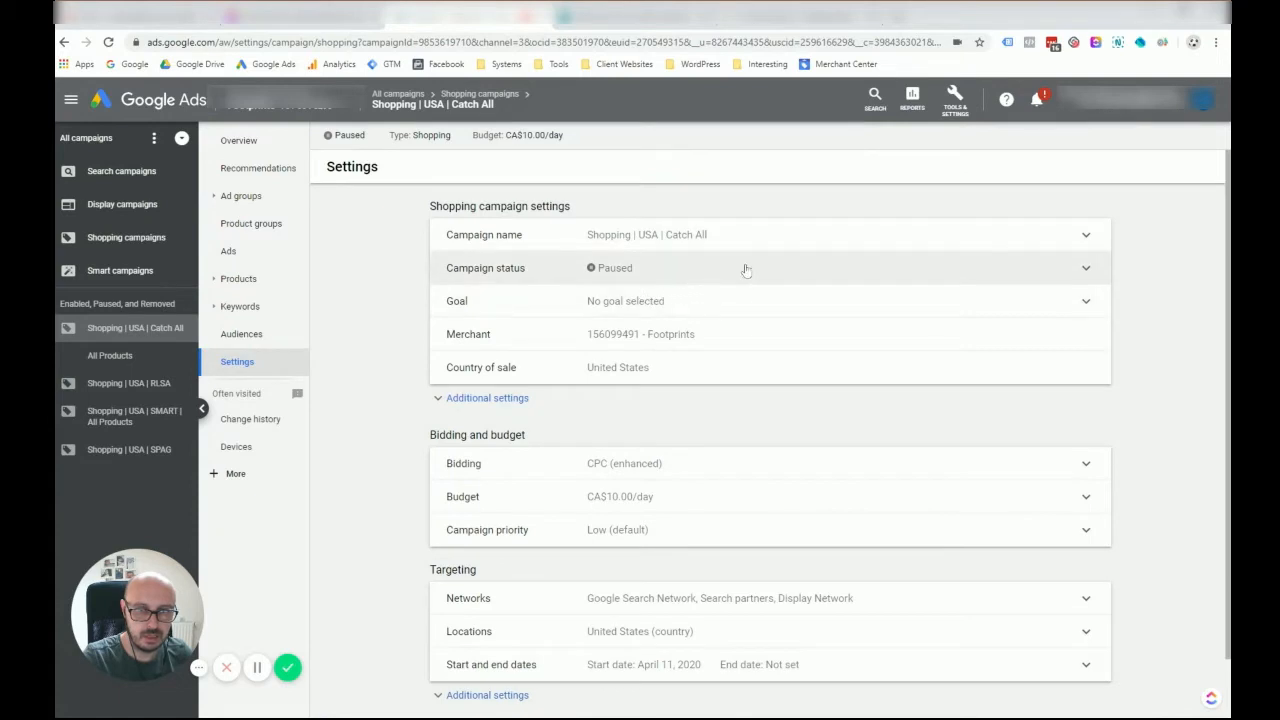
scroll(745, 270, "down", 1)
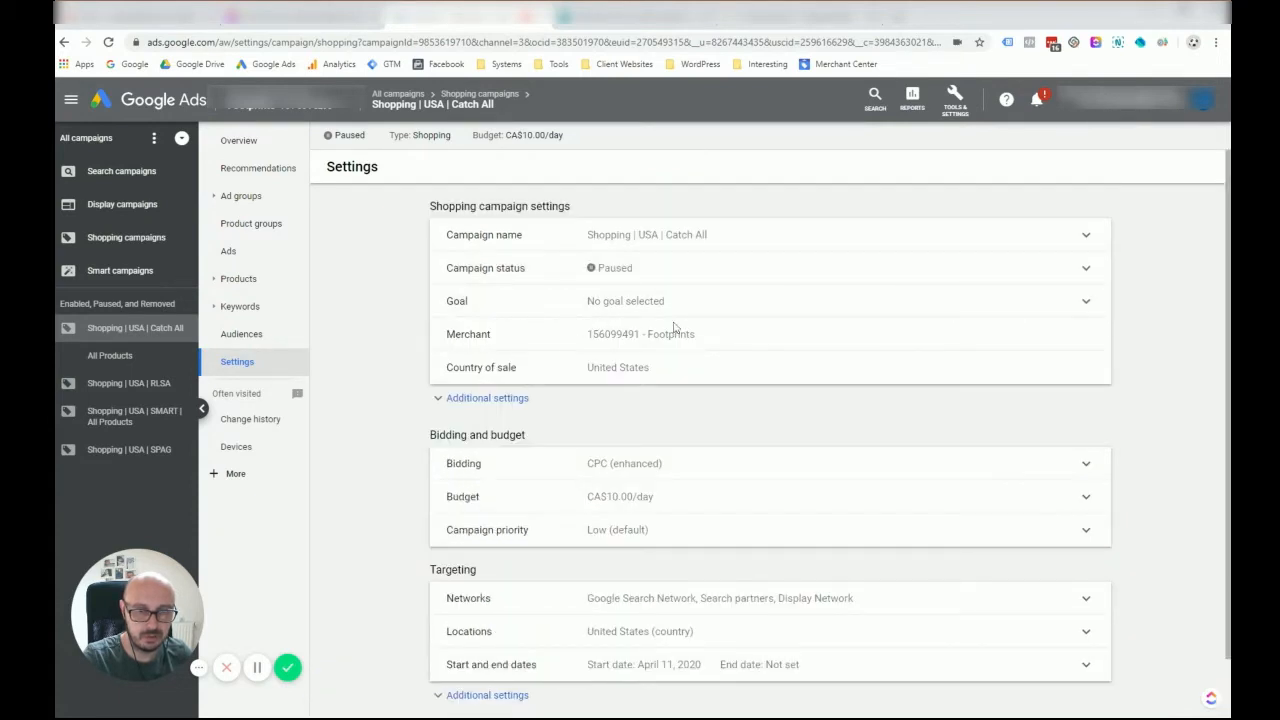
- Expand the campaign priority setting to review its Low, Medium and High options, and collapse it again
scroll(700, 358, "down", 1)
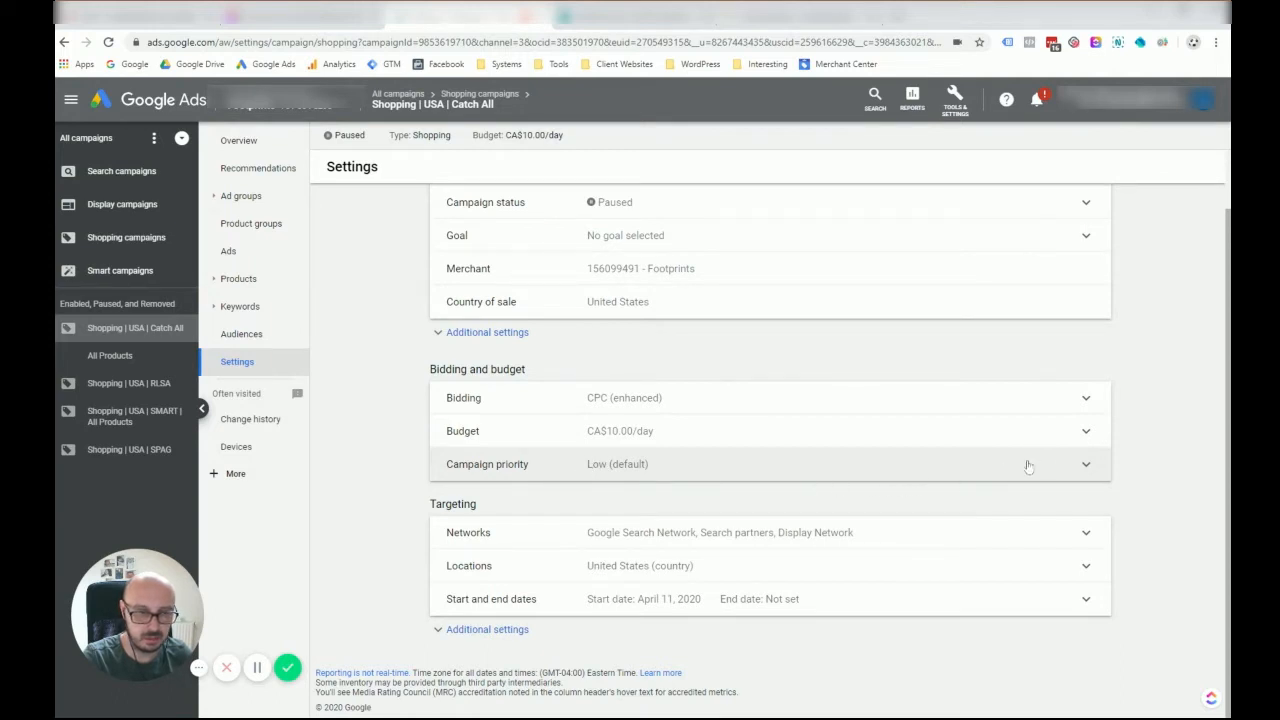
left_click(1086, 464)
scroll(645, 487, "down", 1)
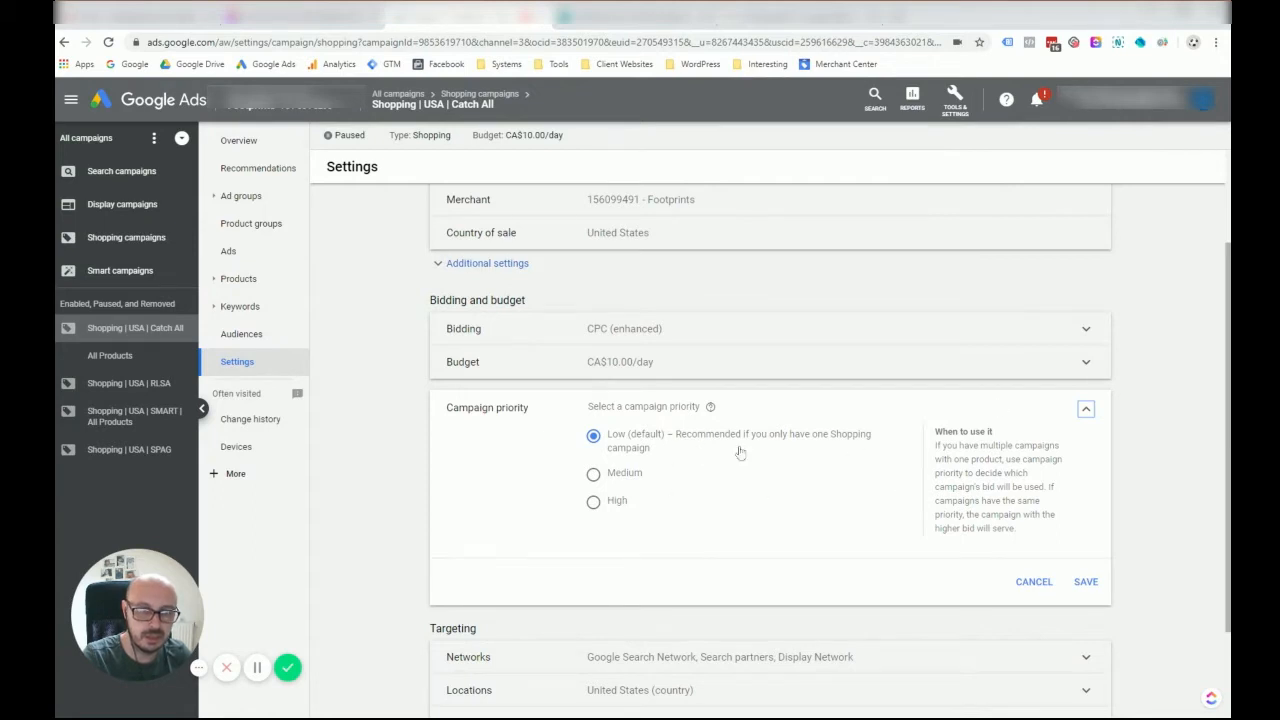
left_click(1085, 413)
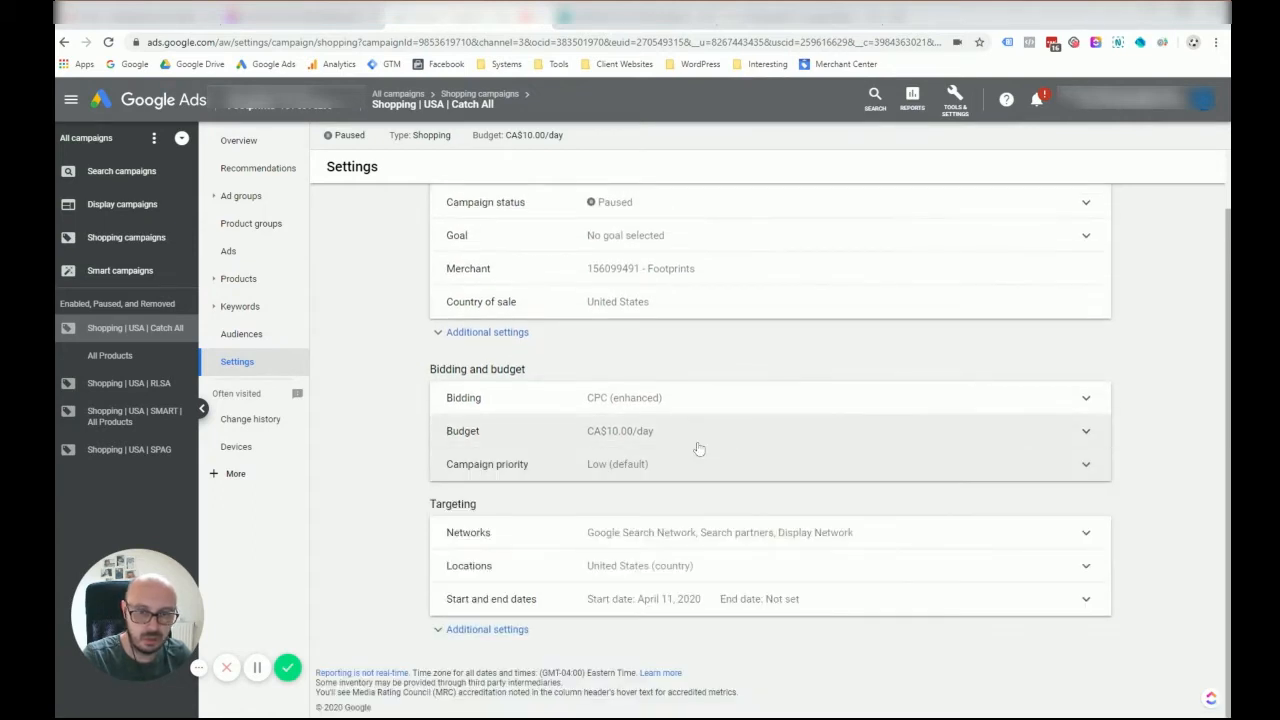
- Expand the campaign's Networks and Locations targeting settings one after the other to review their options, and collapse each again
left_click(817, 534)
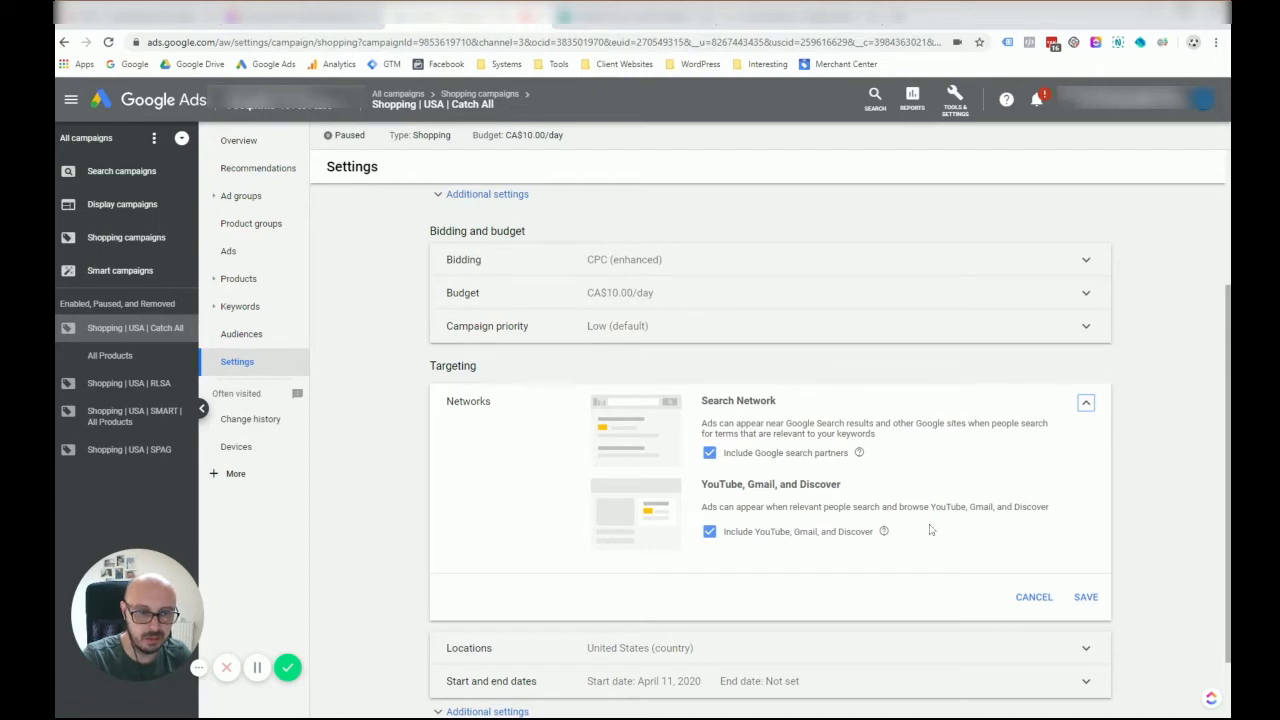
left_click(1034, 597)
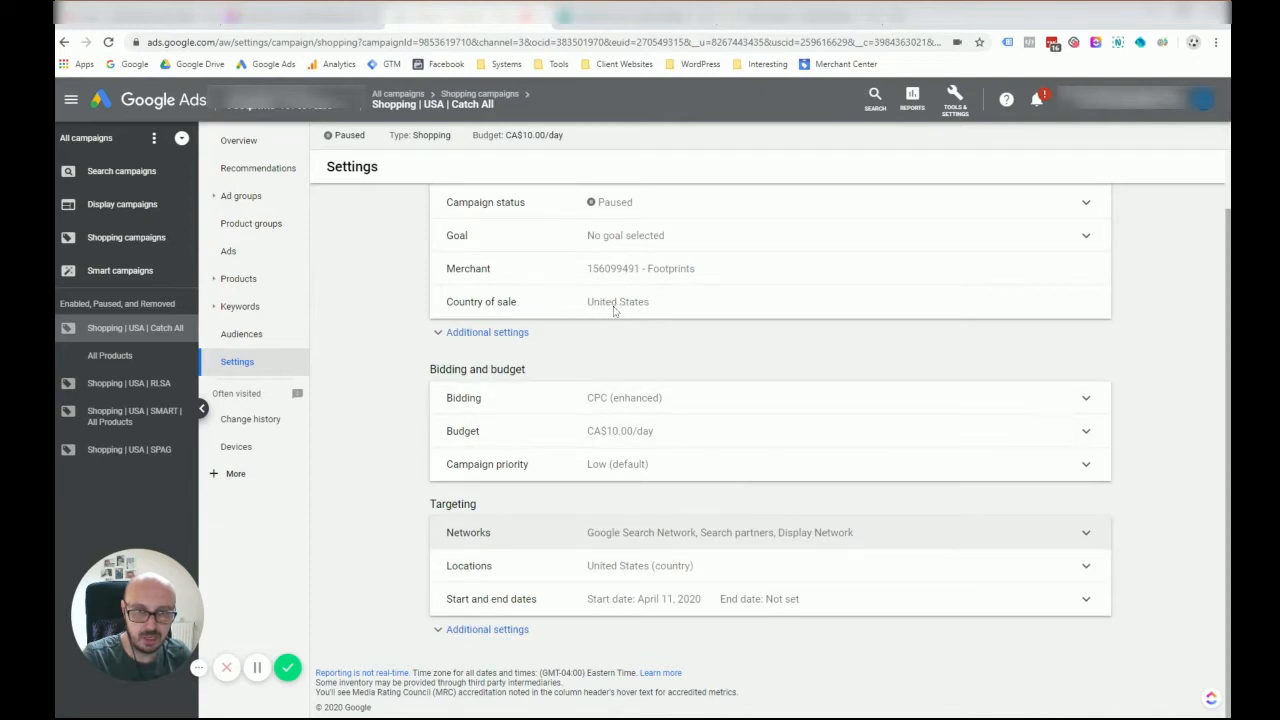
left_click(631, 576)
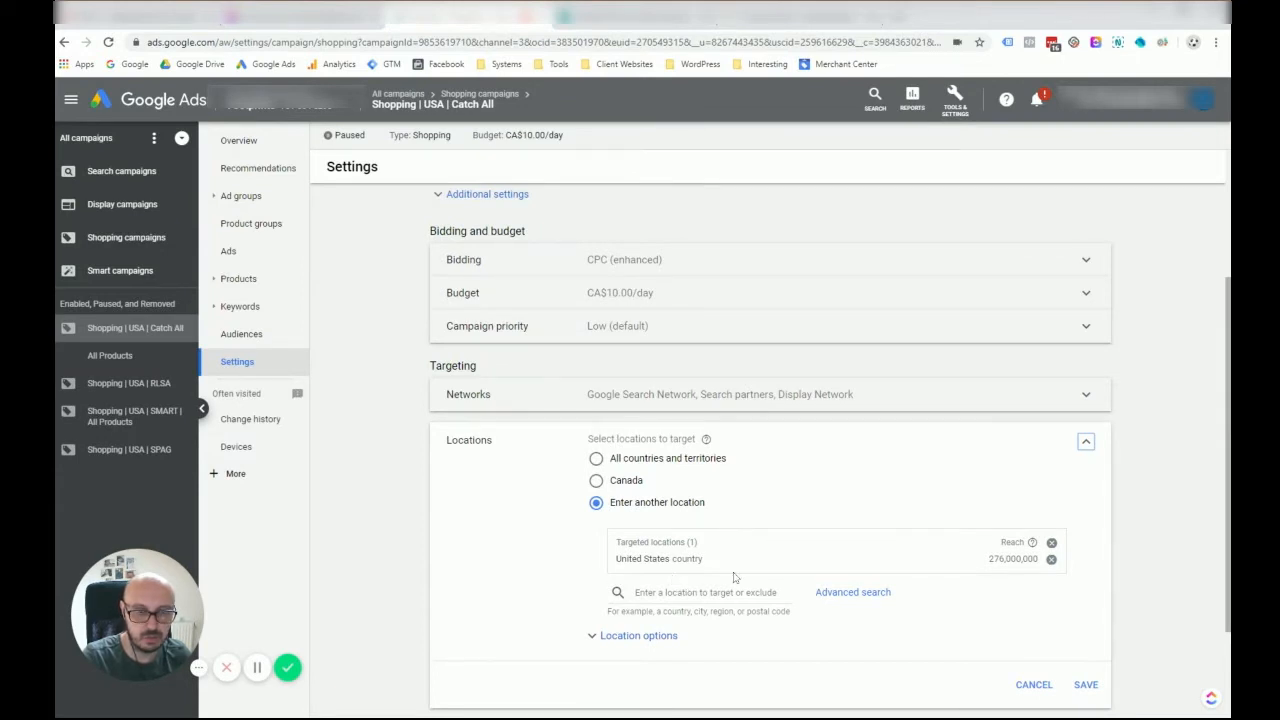
scroll(698, 470, "up", 1)
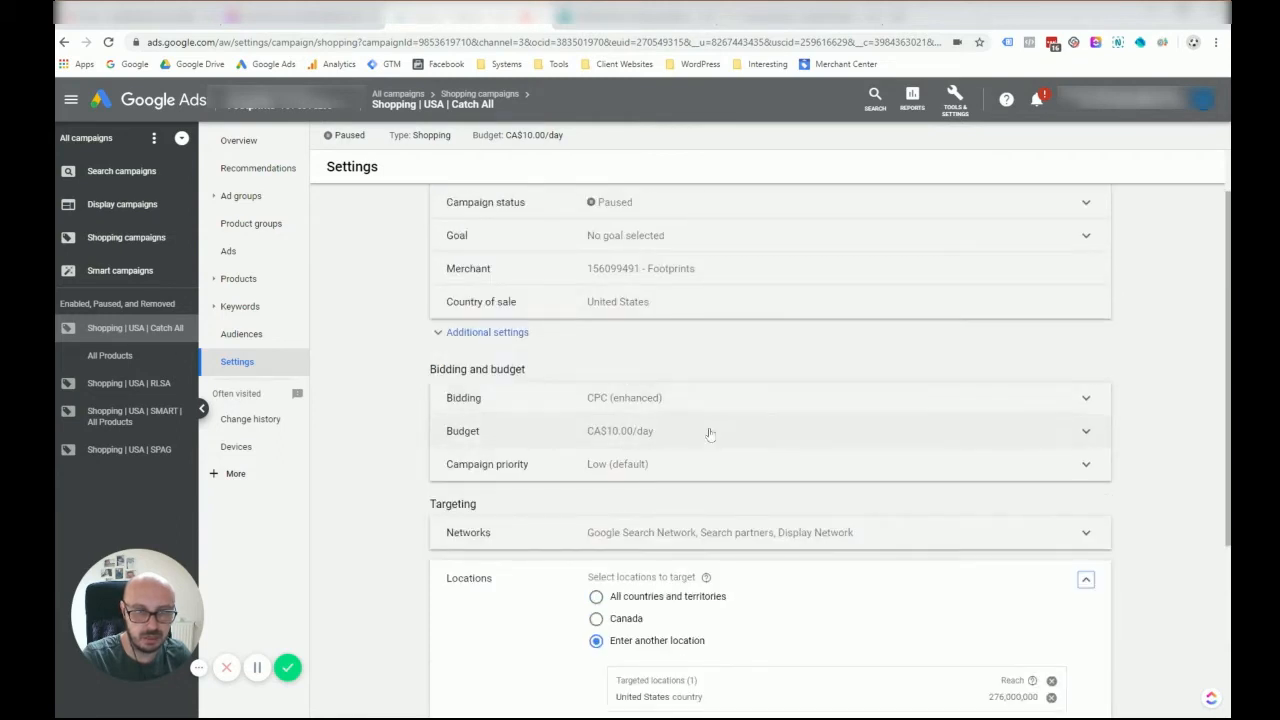
scroll(708, 436, "down", 1)
scroll(679, 484, "up", 1)
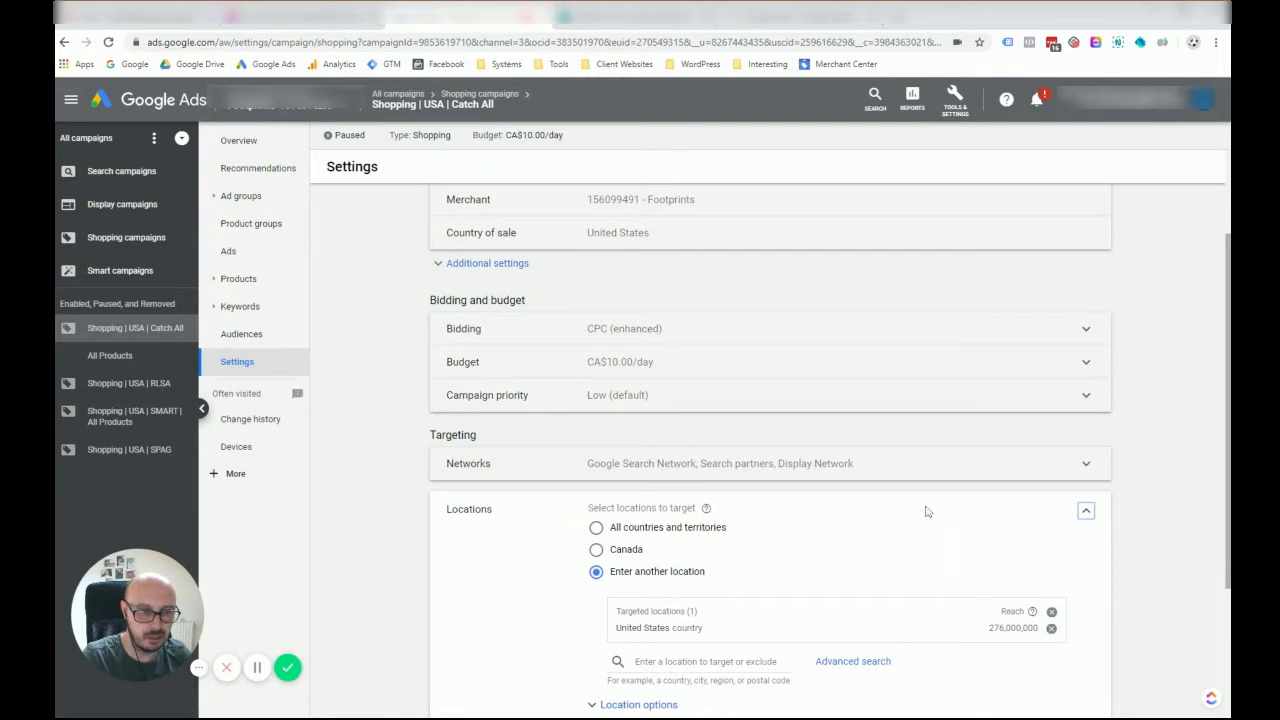
left_click(1086, 513)
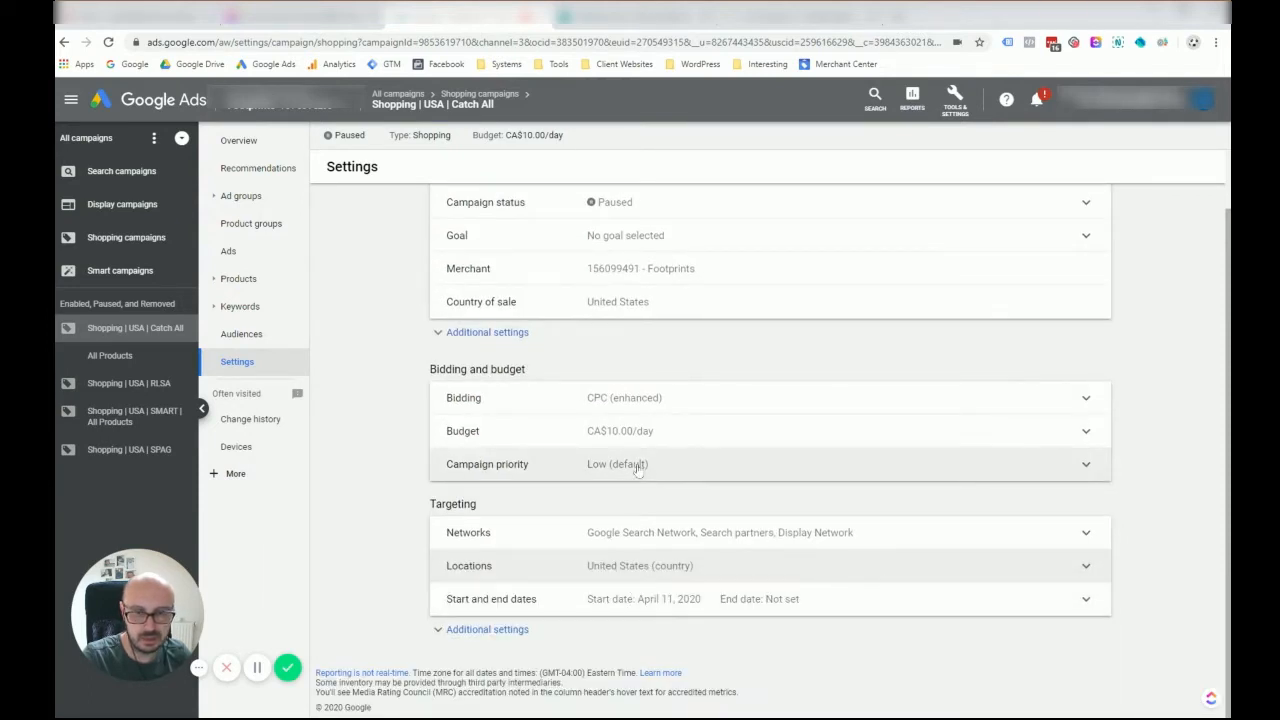
- Reveal the additional targeting settings for ad rotation and IP exclusions
left_click(458, 631)
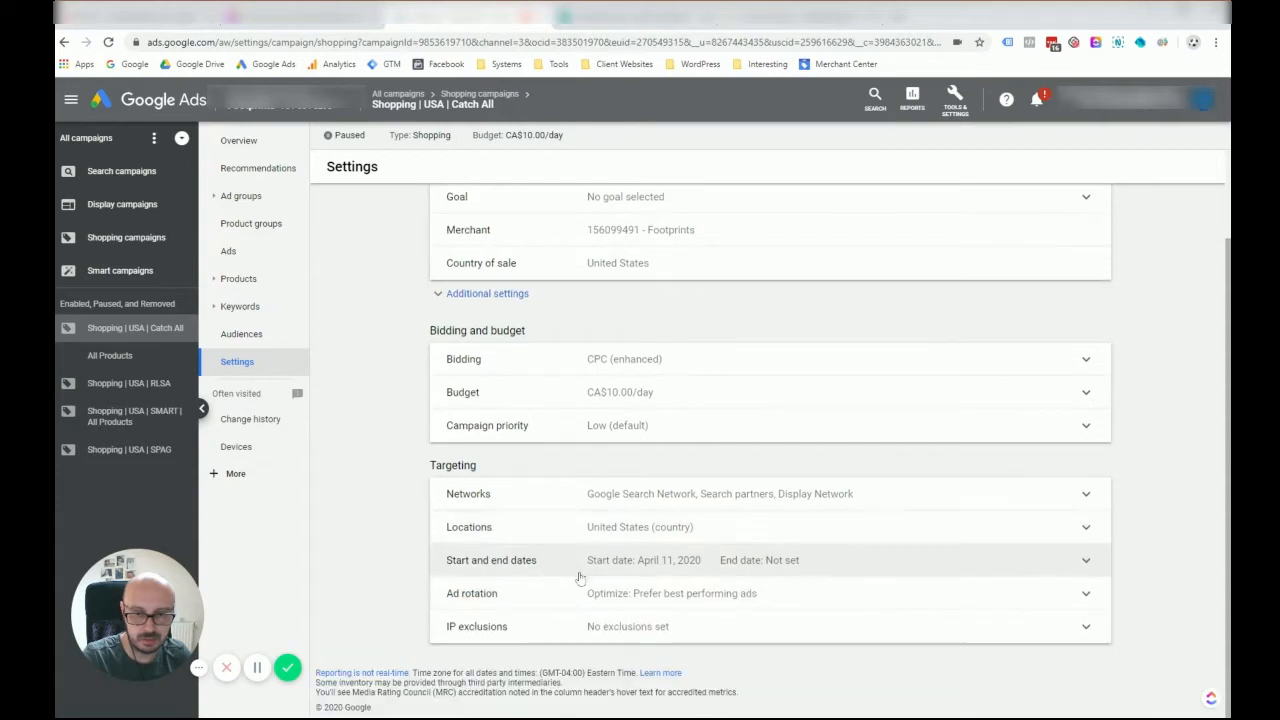
scroll(743, 566, "up", 2)
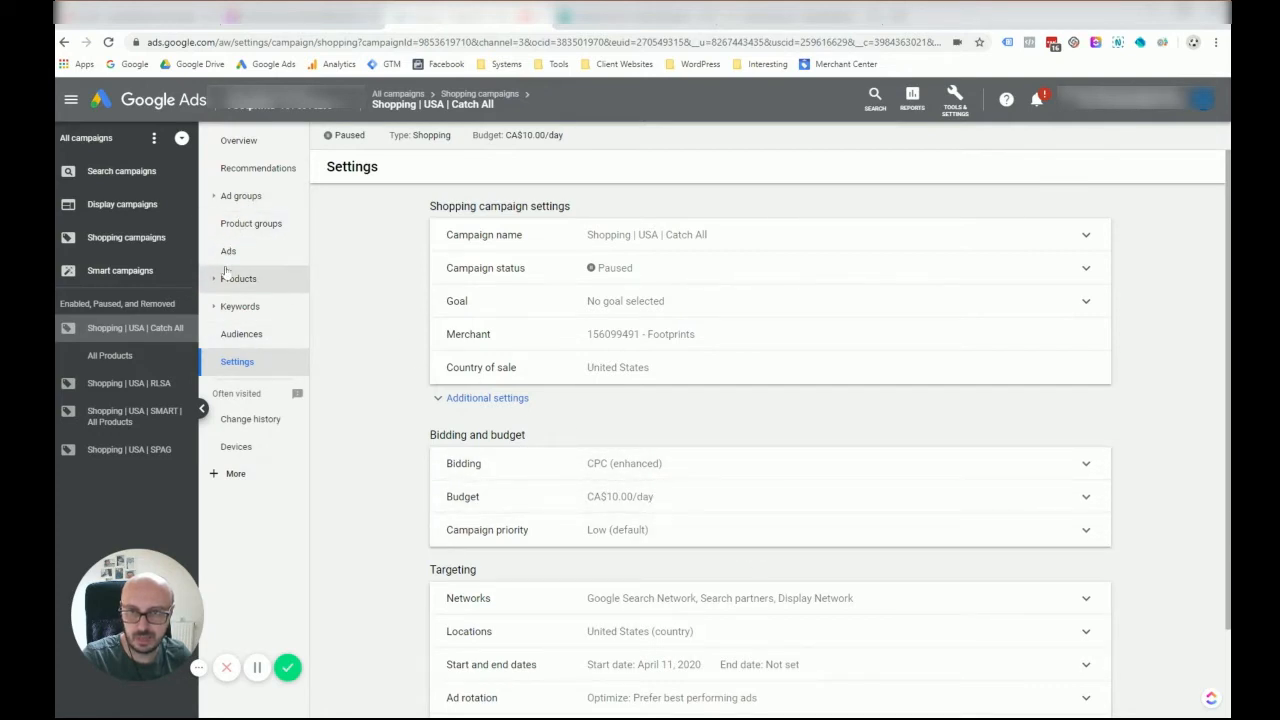
- Open the campaign's All Products ad group and review its product groups, collapsing and re-expanding the All products subdivision
left_click(253, 202)
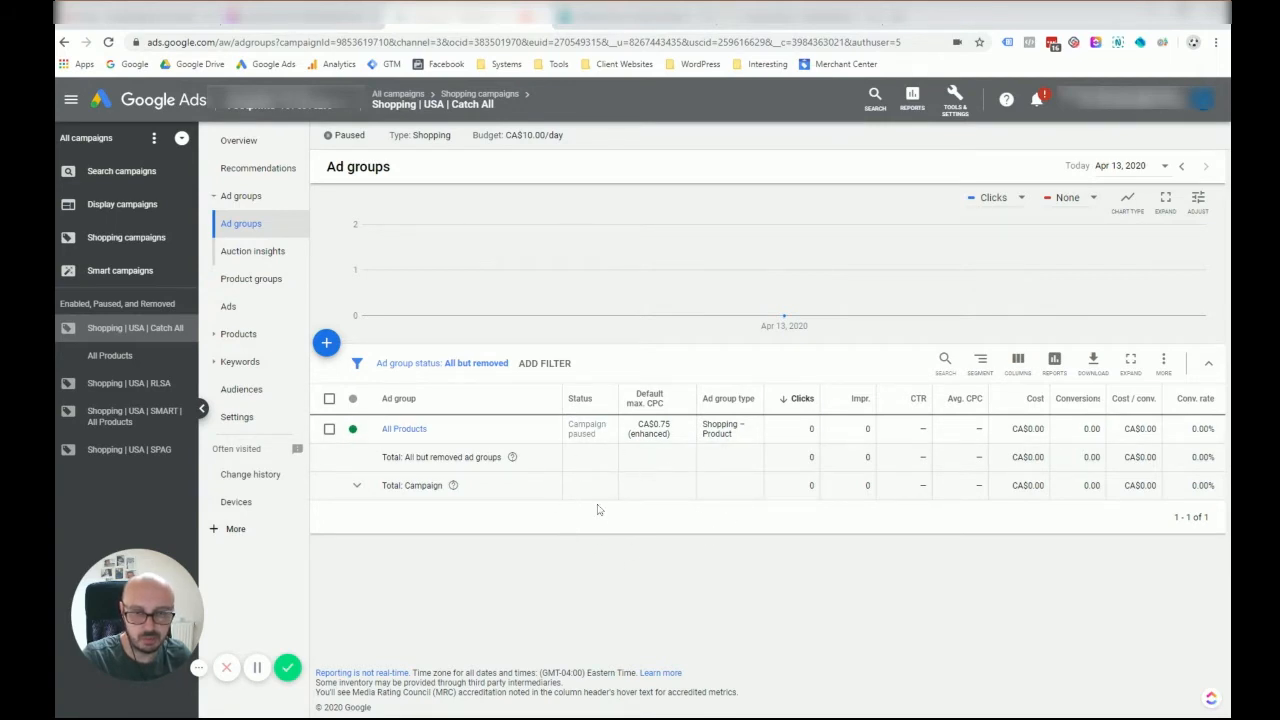
left_click(404, 430)
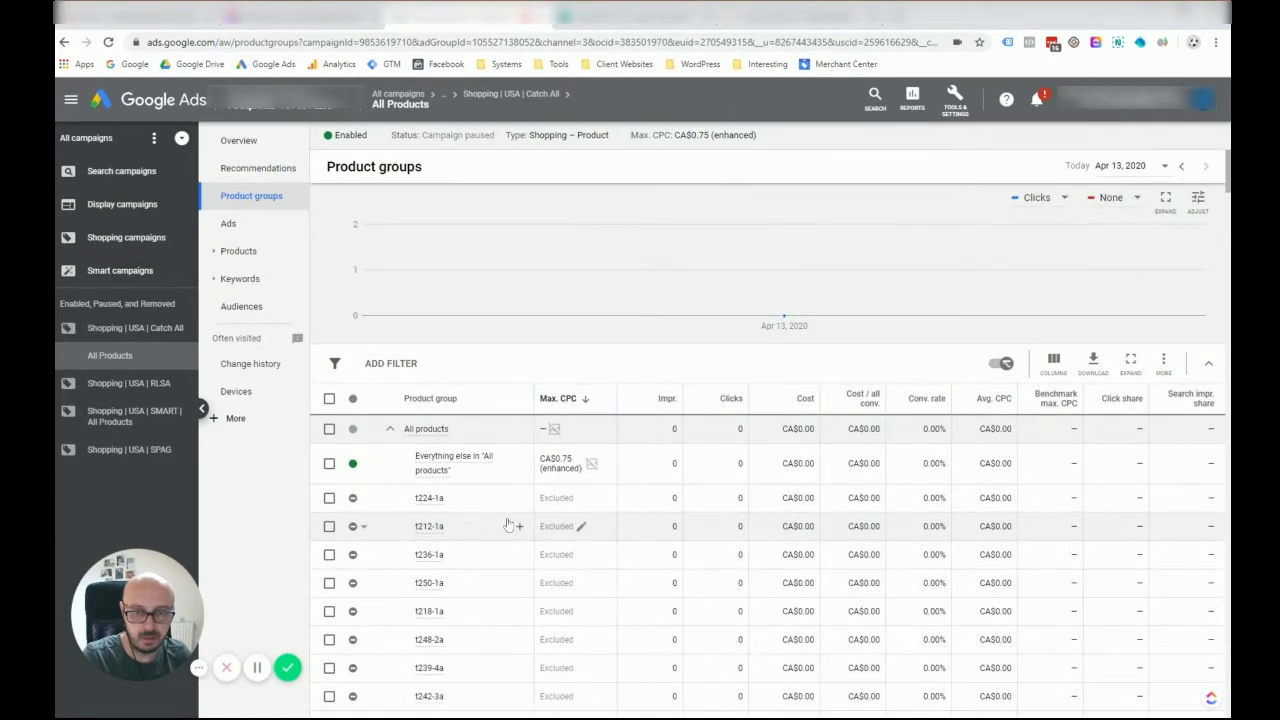
scroll(500, 528, "down", 2)
scroll(500, 528, "down", 1)
scroll(500, 528, "up", 5)
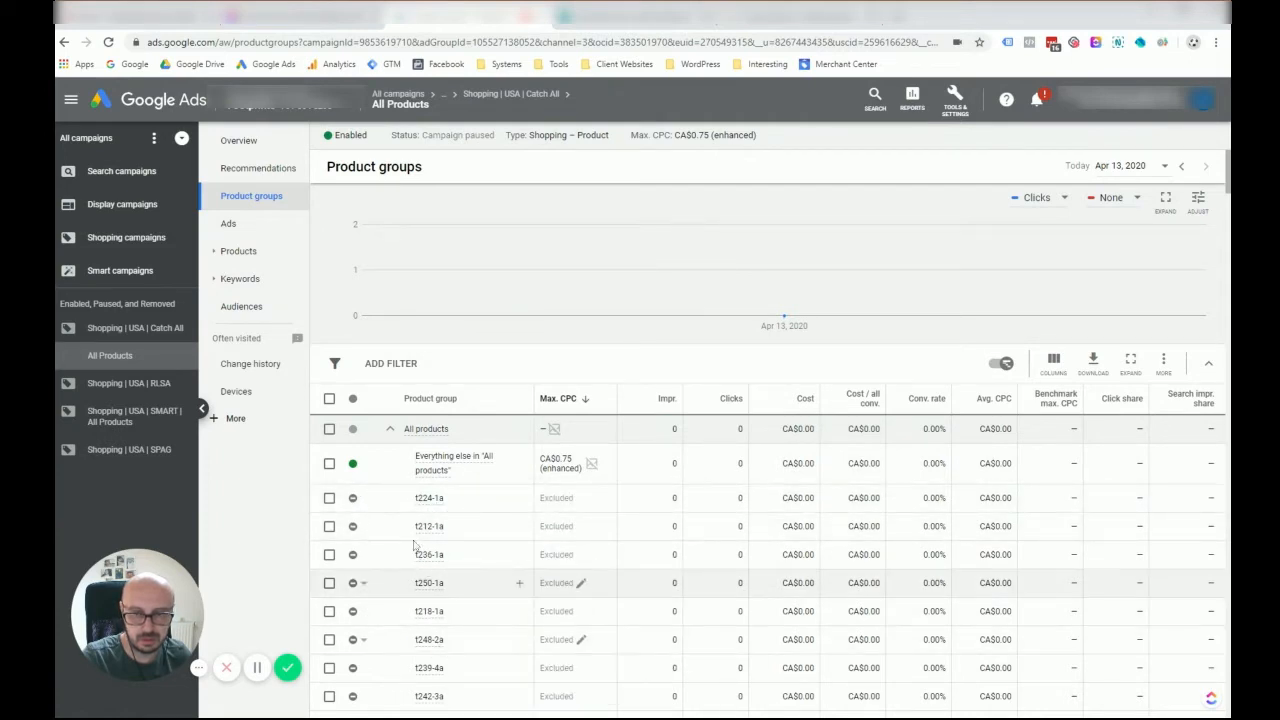
left_click(390, 428)
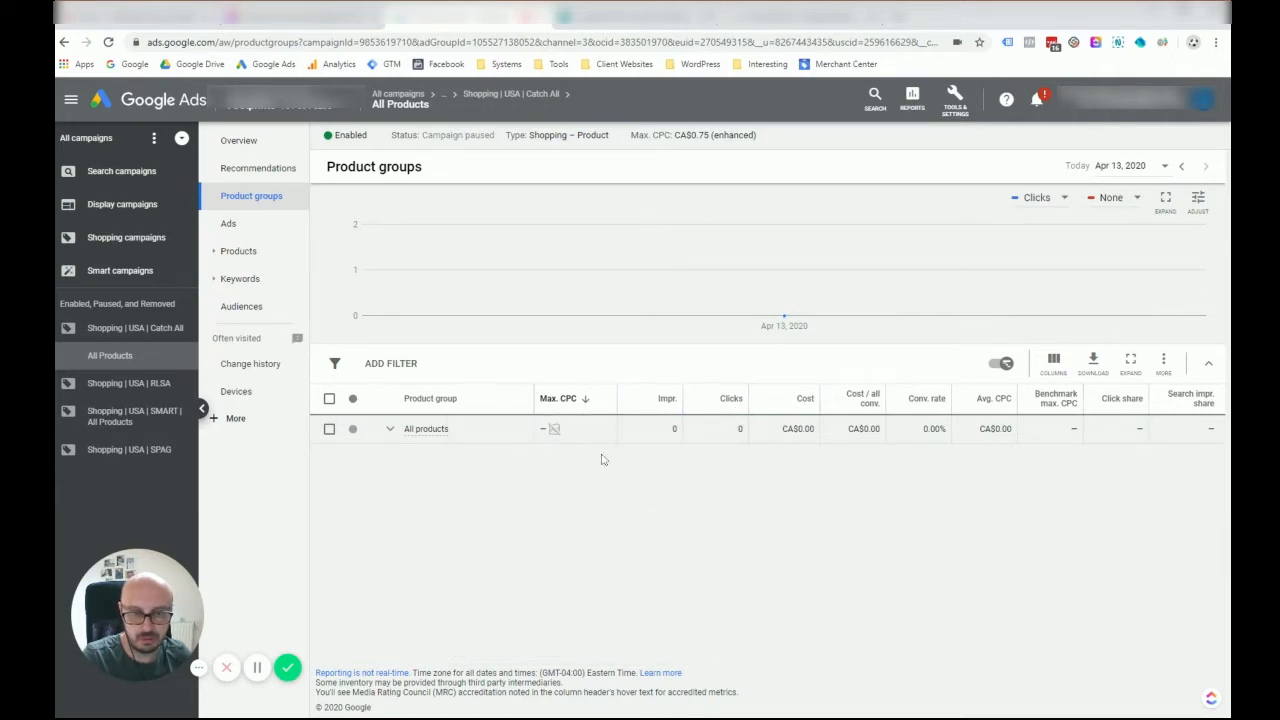
left_click(390, 430)
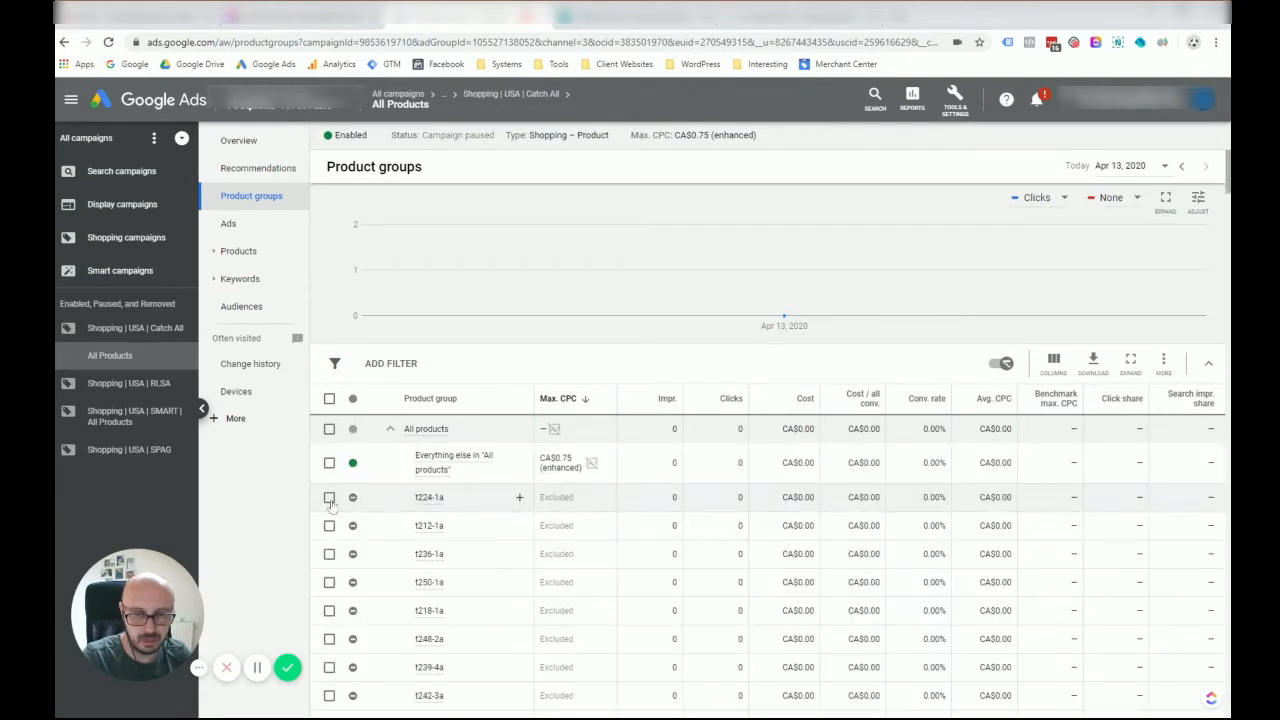
- Open the max. CPC bid change options for the t224-1a product group to review them, cancel, and clear the selection
left_click(329, 497)
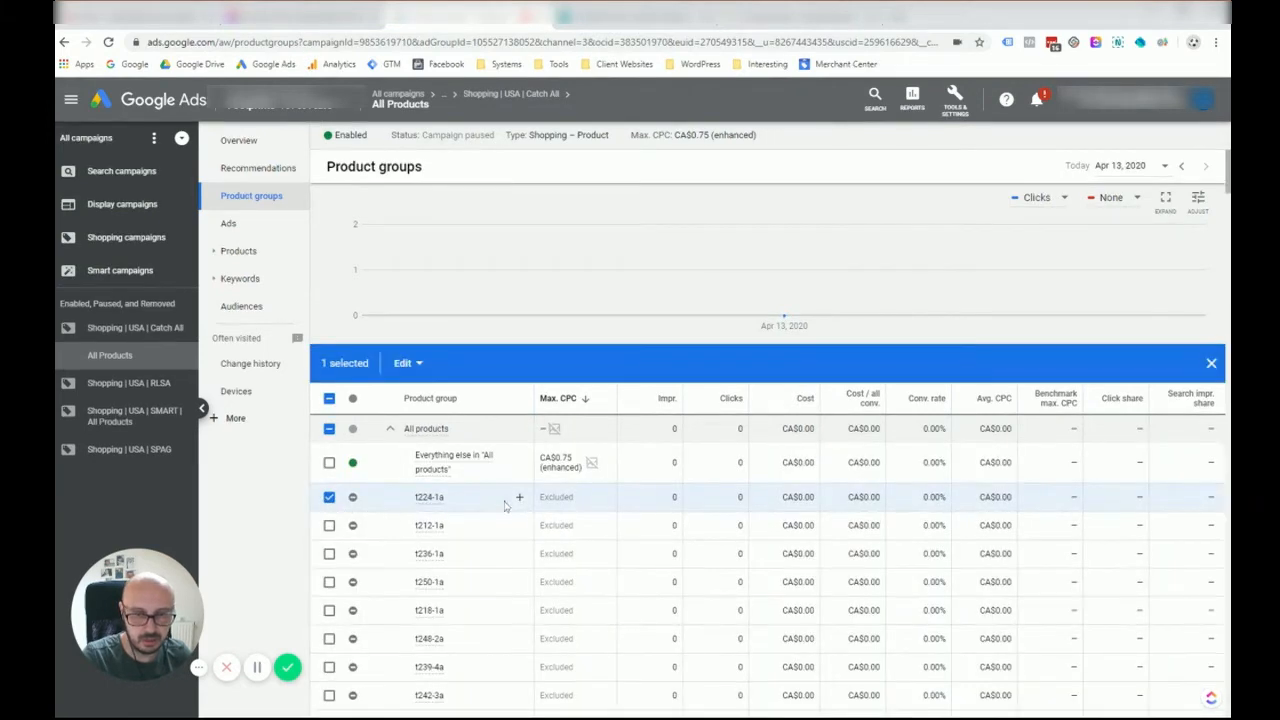
left_click(406, 363)
left_click(410, 396)
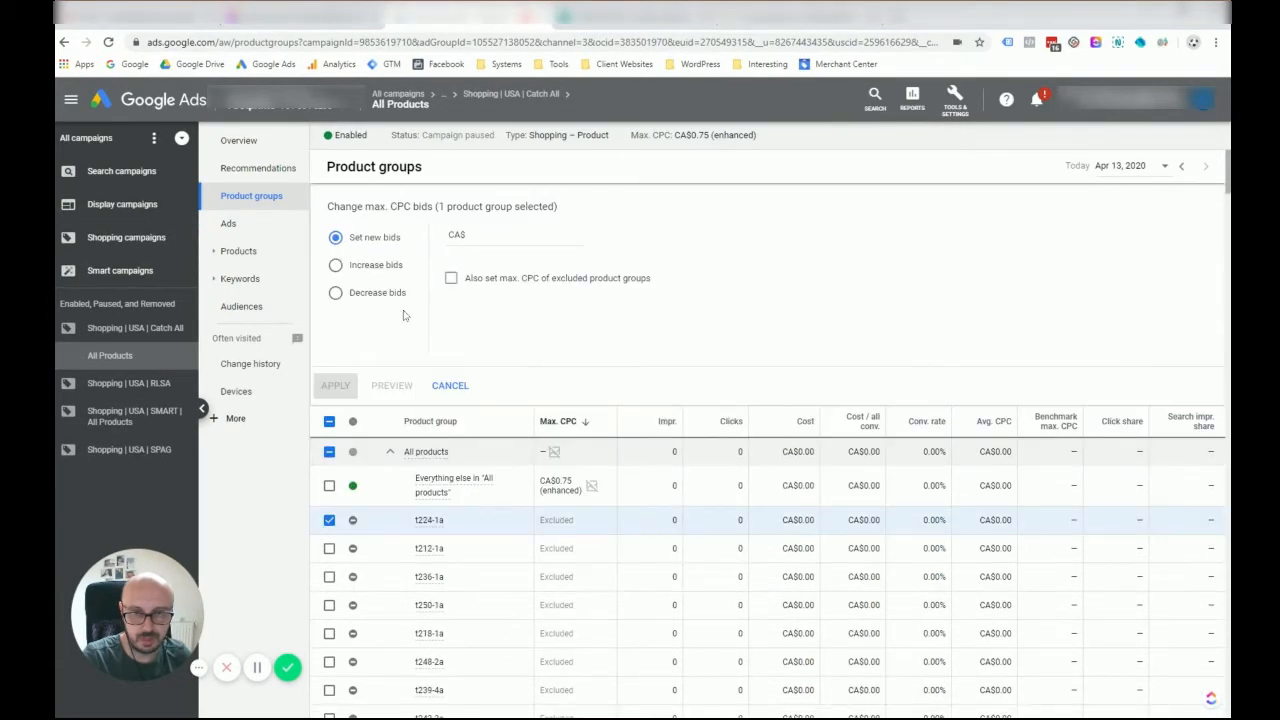
left_click(450, 385)
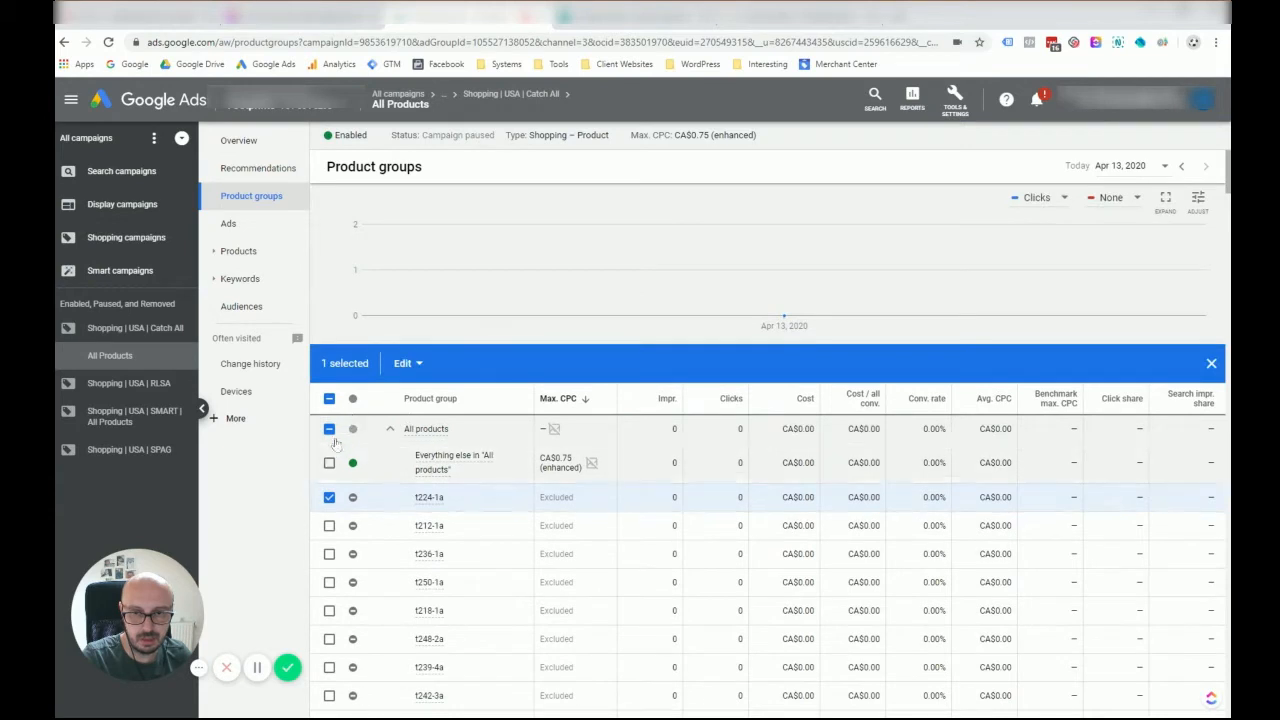
left_click(330, 399)
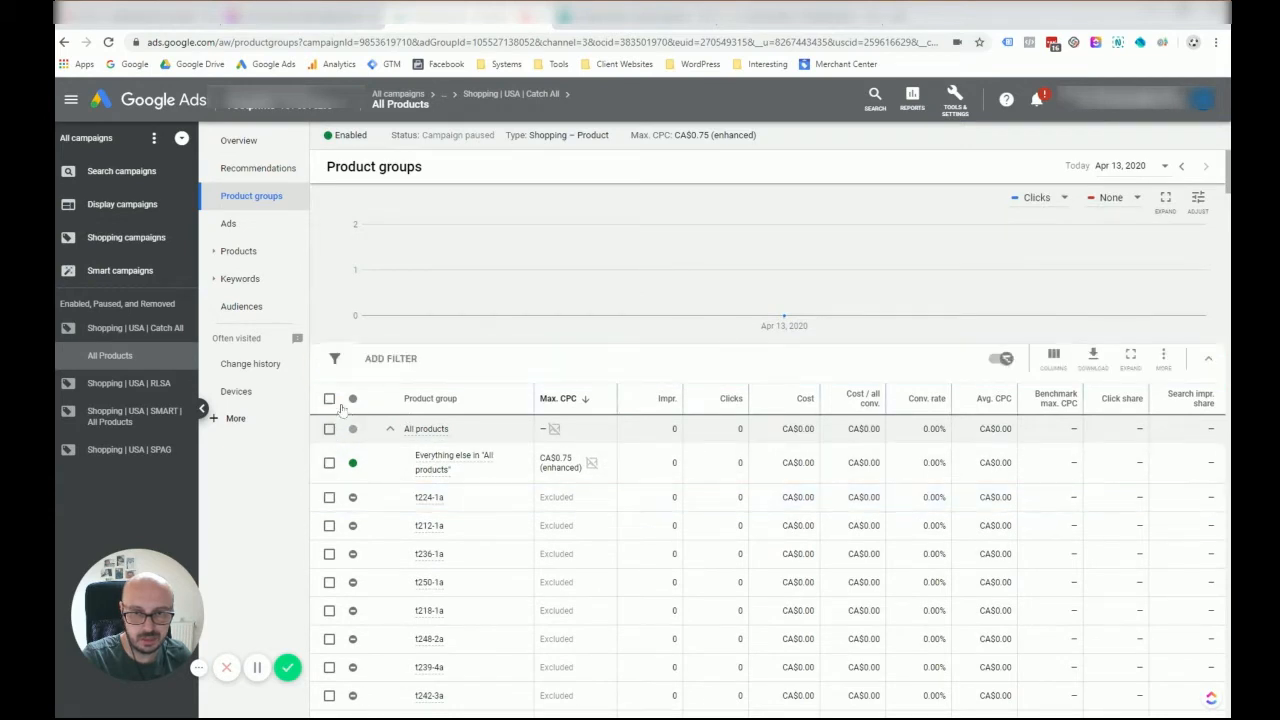
- Collapse the All products subdivision and return to the ad groups of the "Shopping | USA | Catch All" campaign
left_click(390, 428)
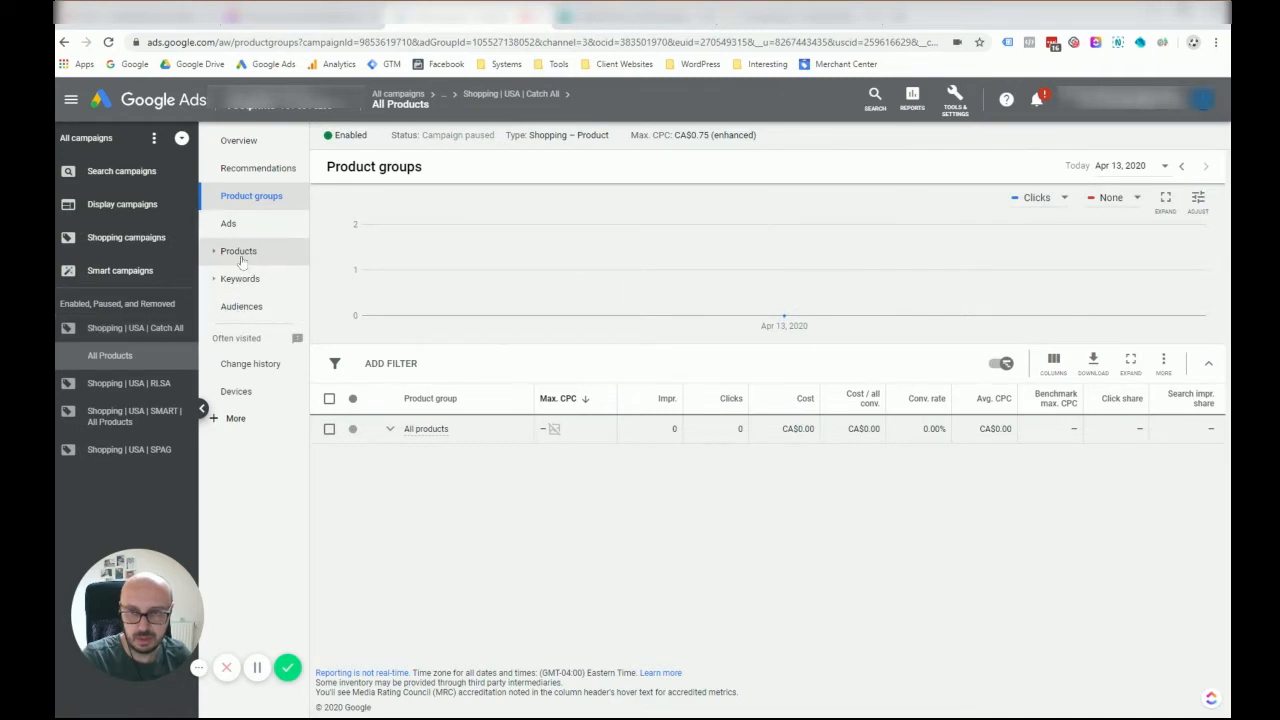
left_click(160, 330)
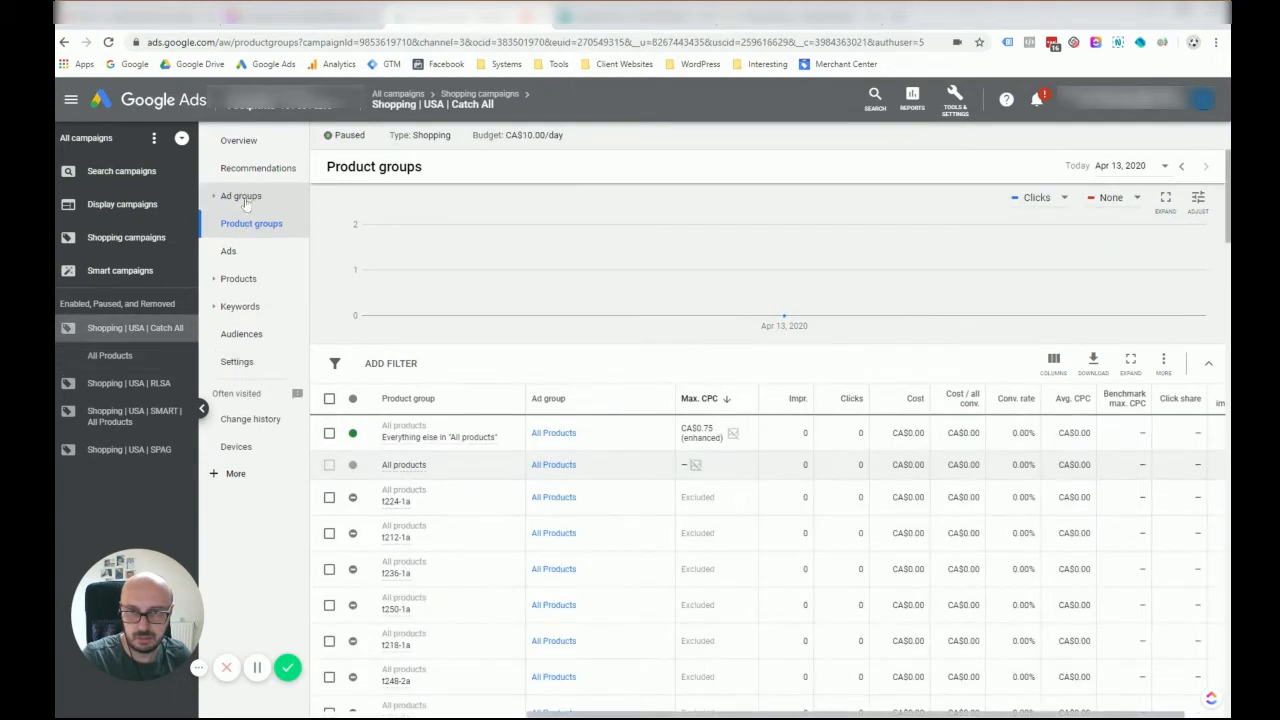
left_click(243, 197)
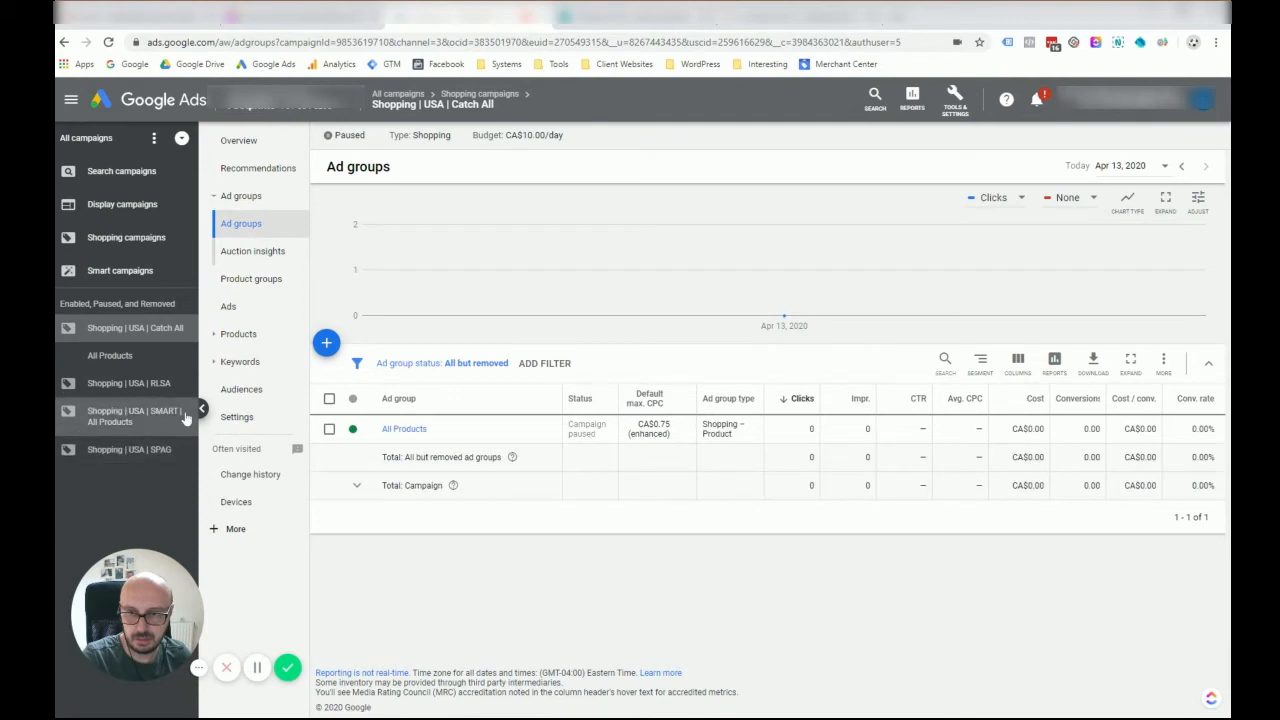
- Open the "Shopping | USA | SPAG" campaign and review its list of single-product ad groups
left_click(155, 449)
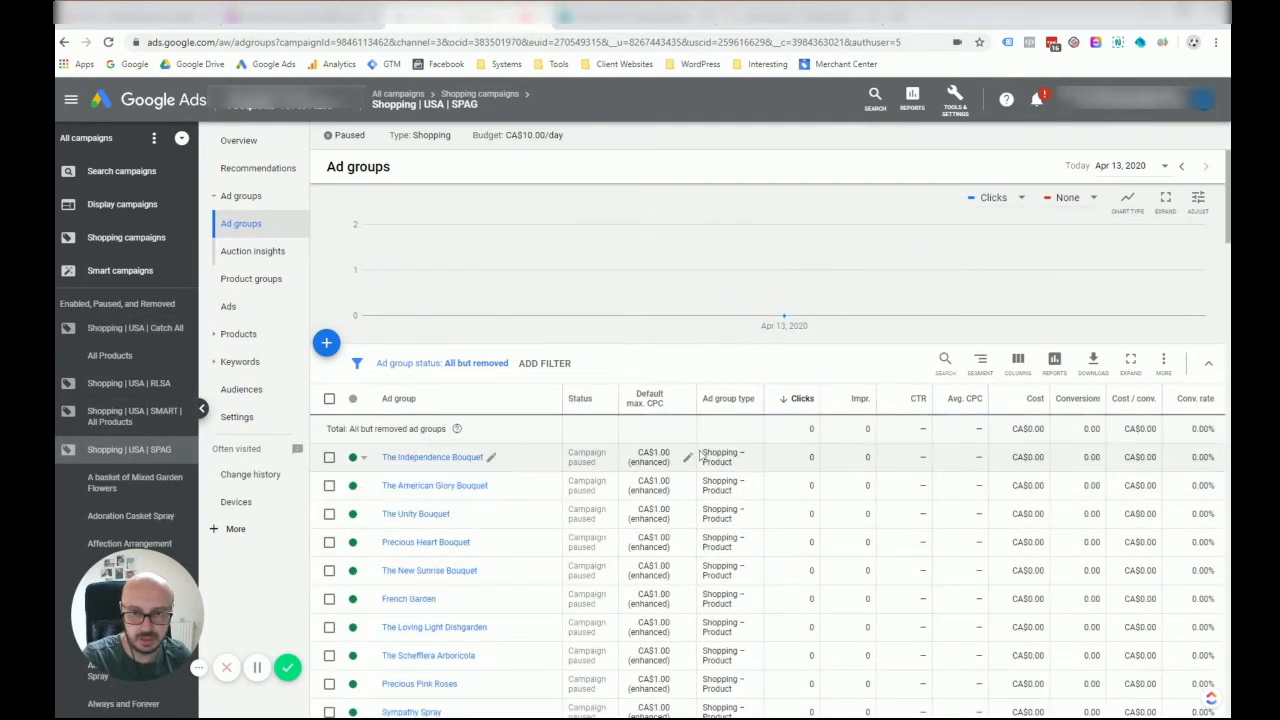
scroll(700, 455, "down", 5)
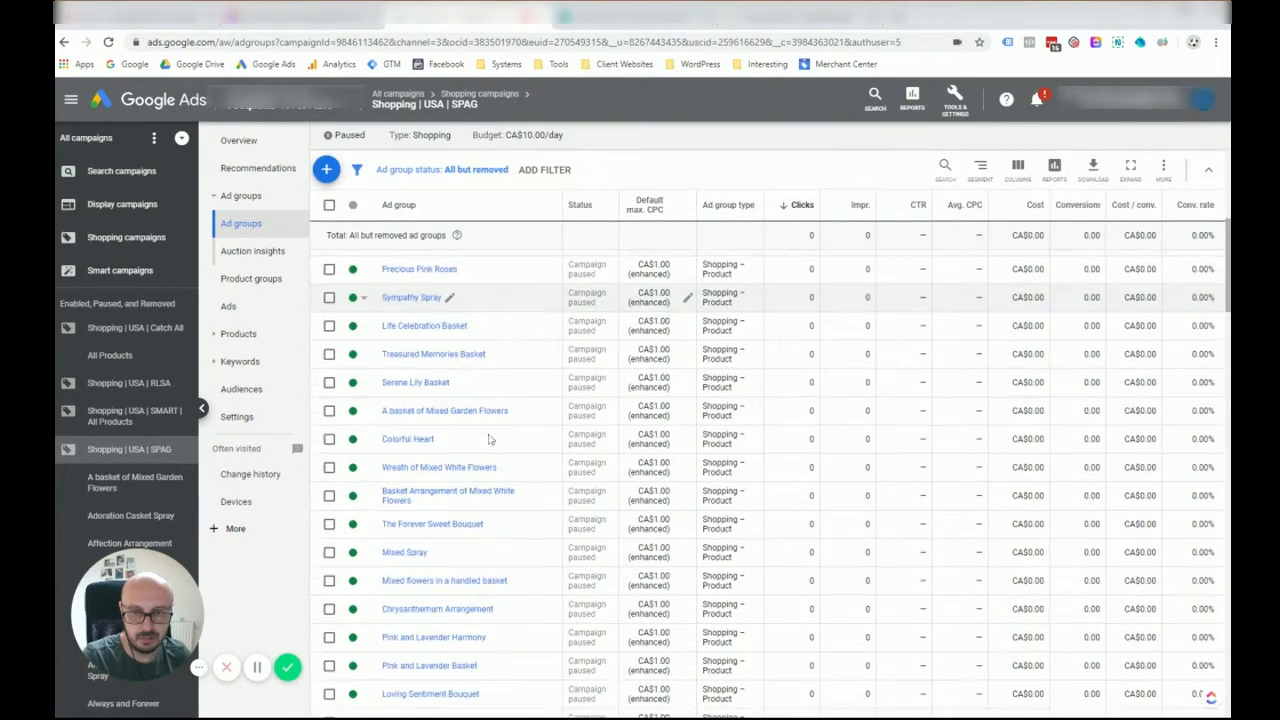
scroll(490, 438, "down", 3)
scroll(455, 414, "down", 1)
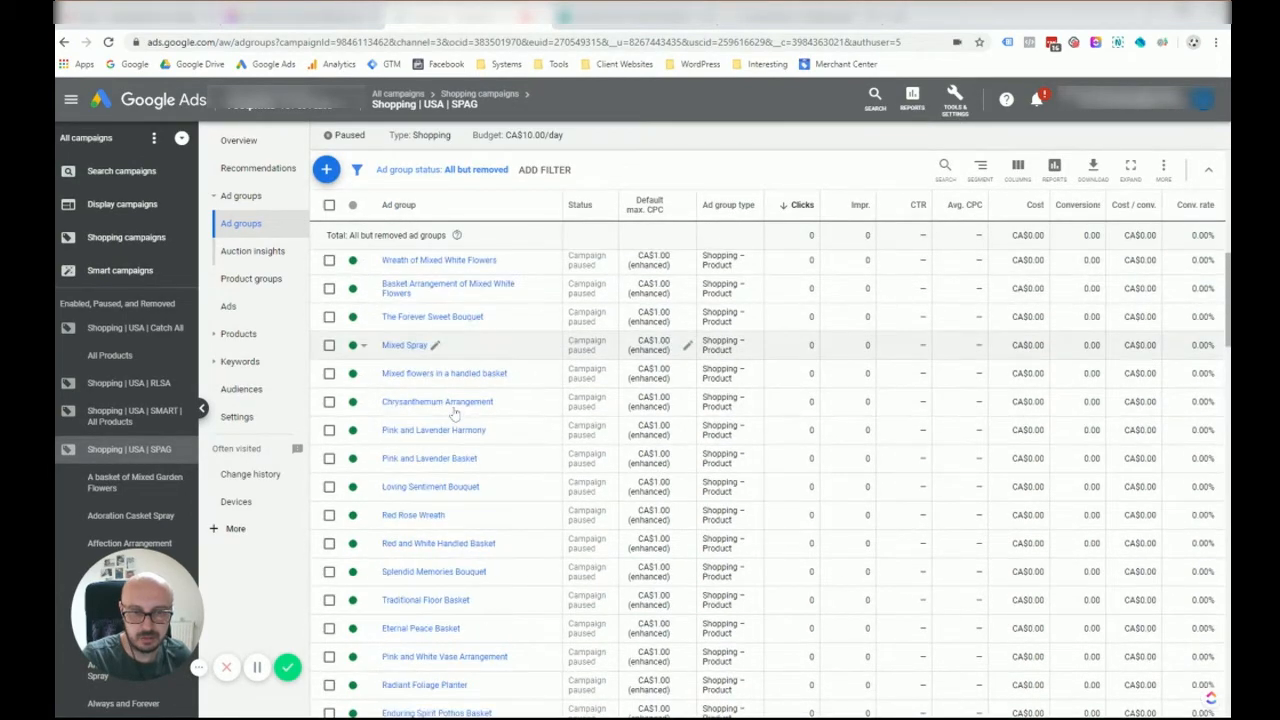
scroll(455, 414, "up", 9)
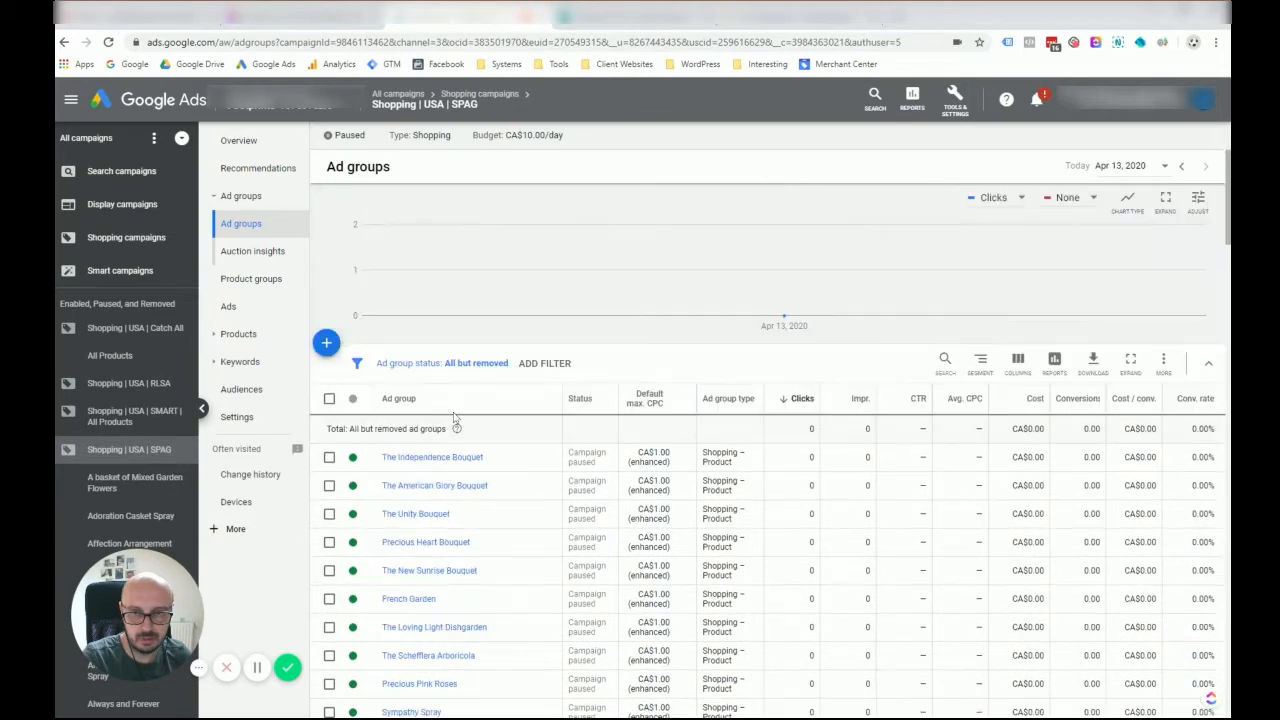
scroll(455, 418, "down", 2)
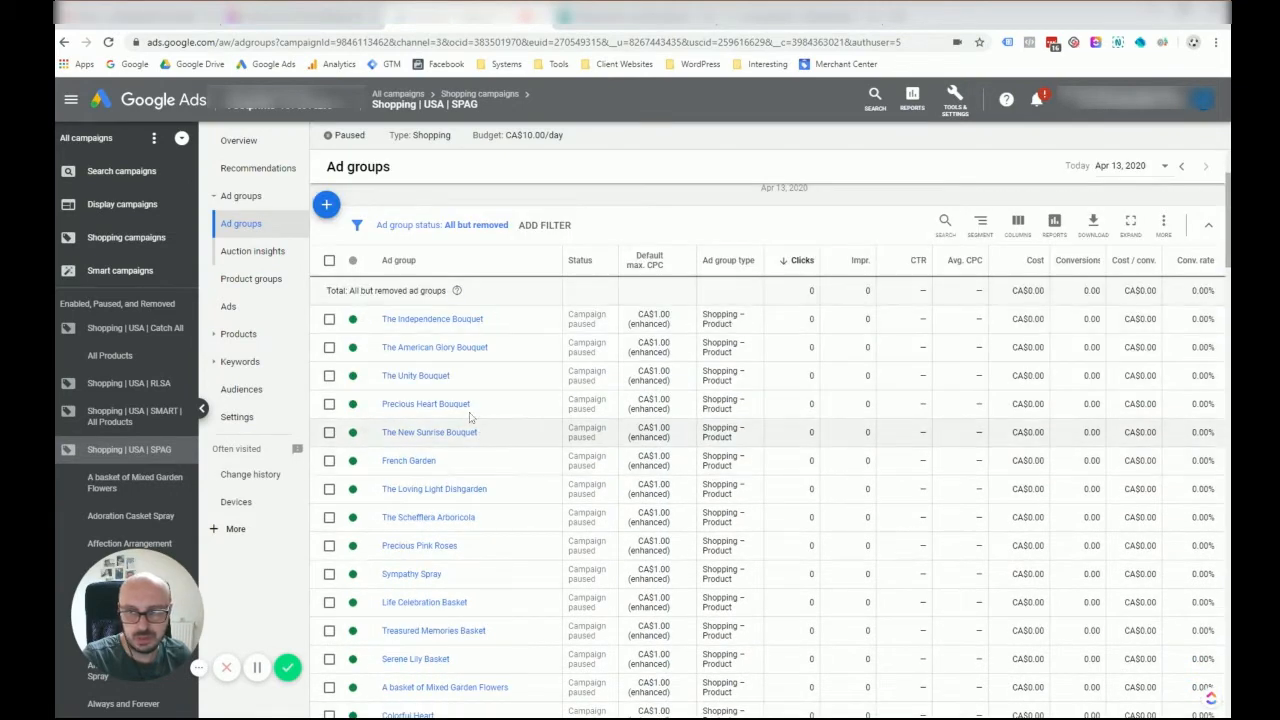
scroll(480, 418, "up", 1)
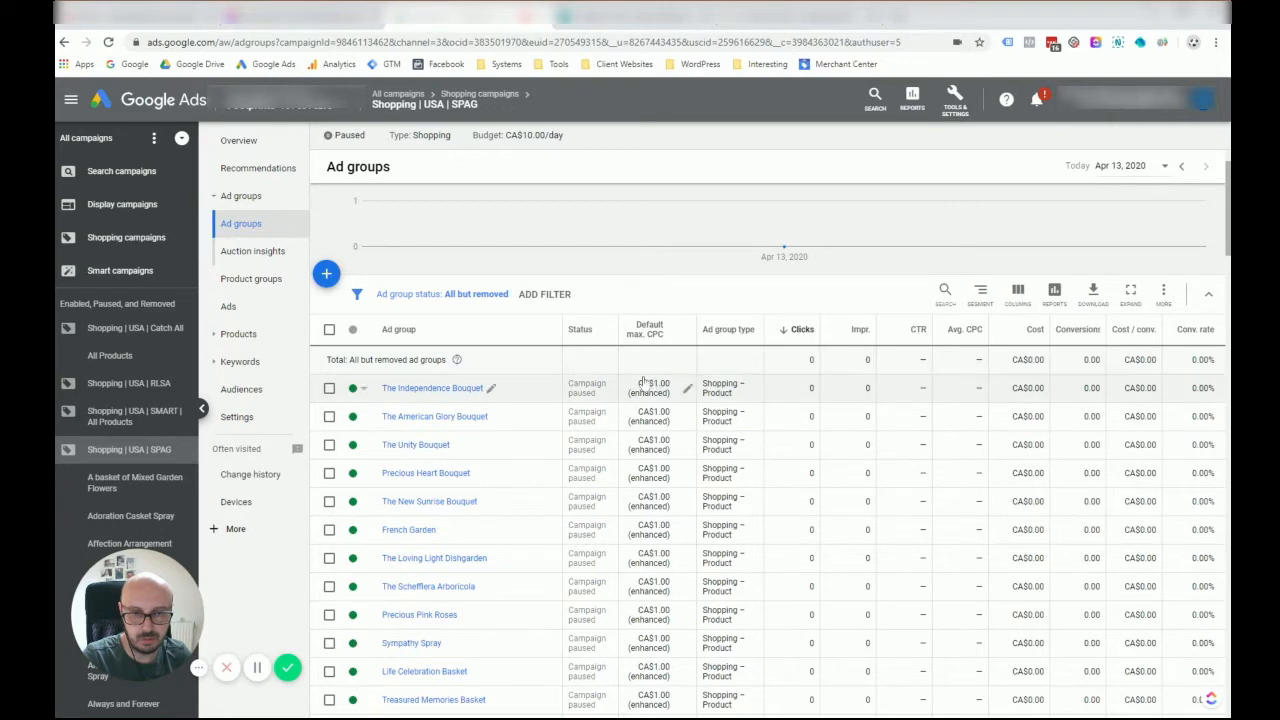
- Open The Independence Bouquet ad group to review its product groups, and return to the SPAG campaign's ad groups
left_click(432, 390)
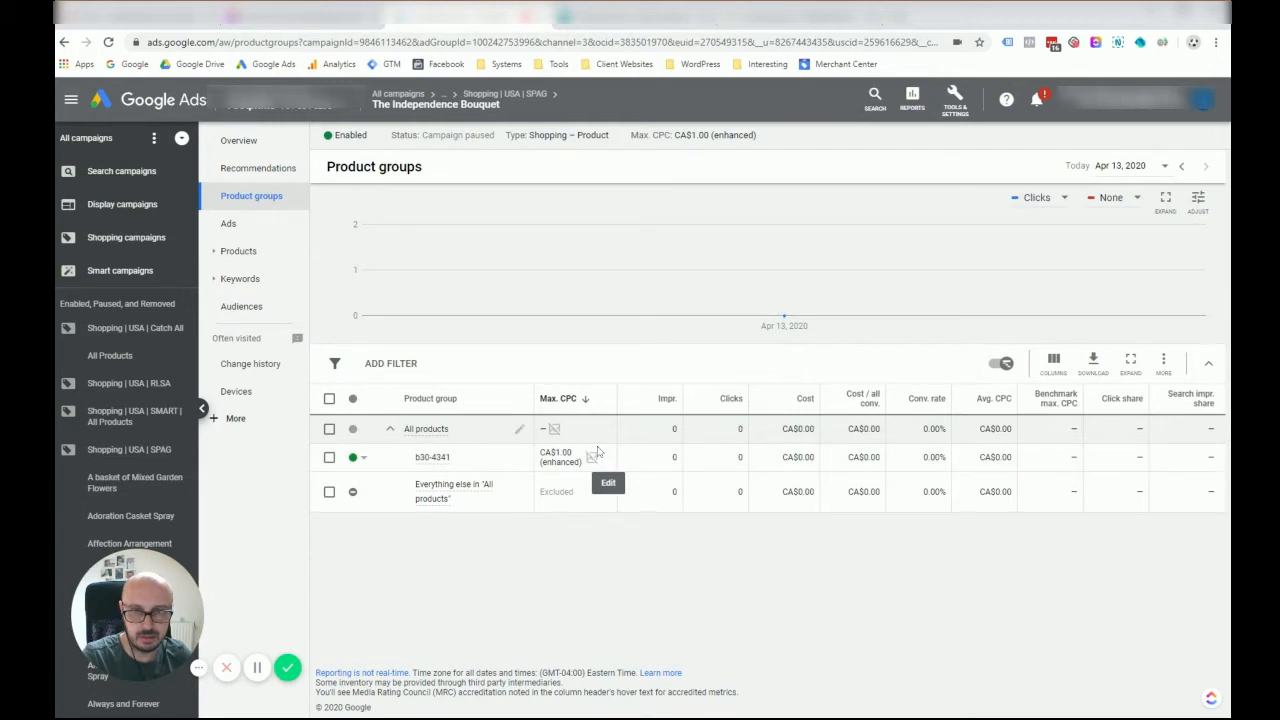
left_click(176, 456)
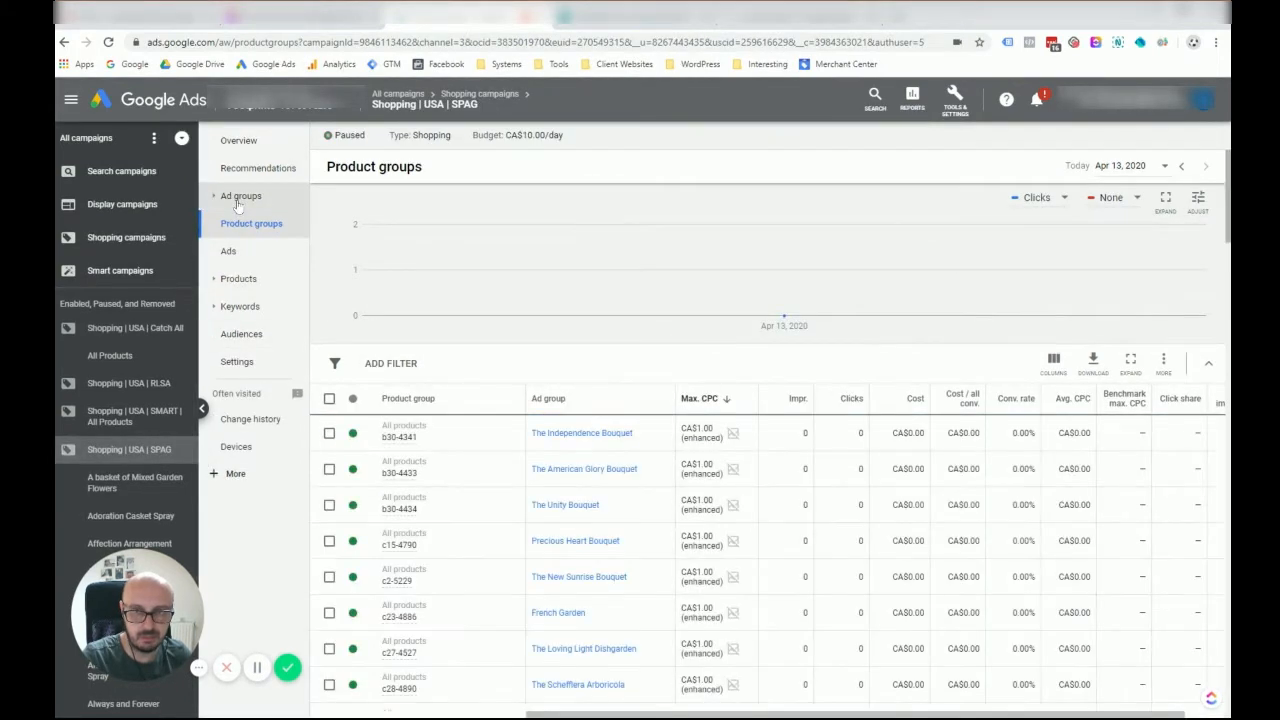
left_click(247, 201)
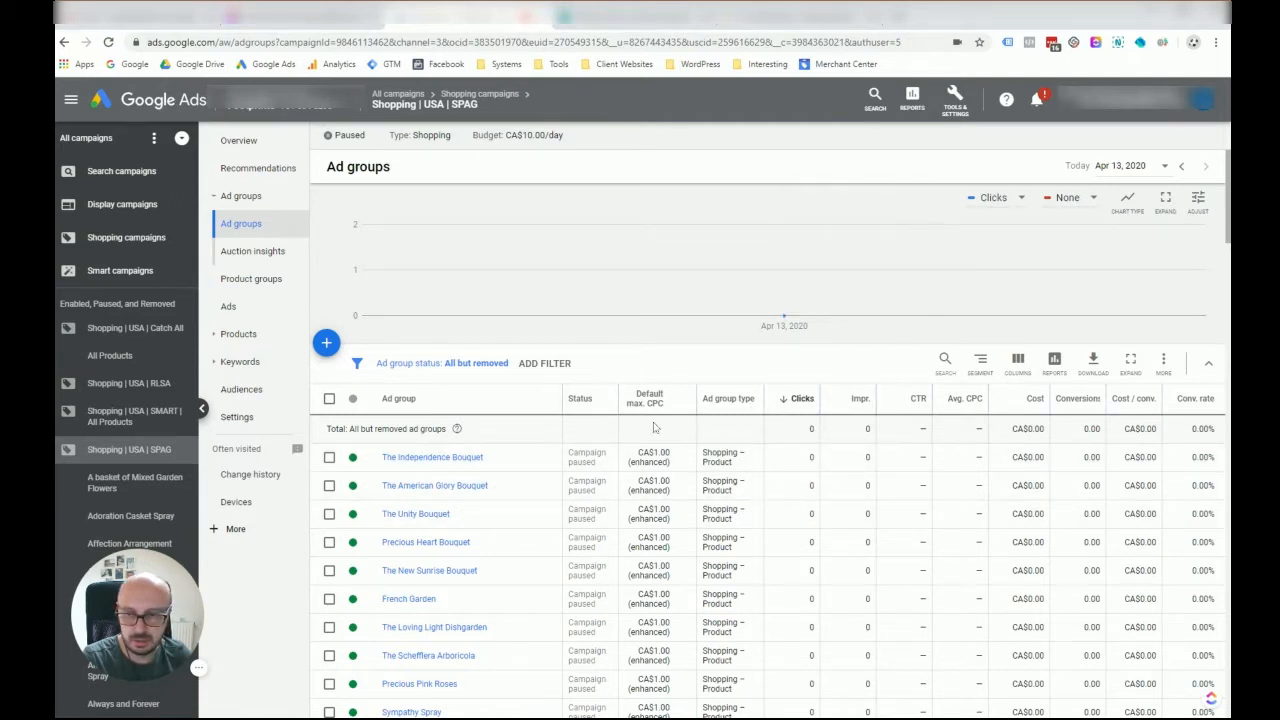
- Examine the SPAG campaign's ad groups and their default max. CPC bids throughout the list
scroll(515, 482, "down", 2)
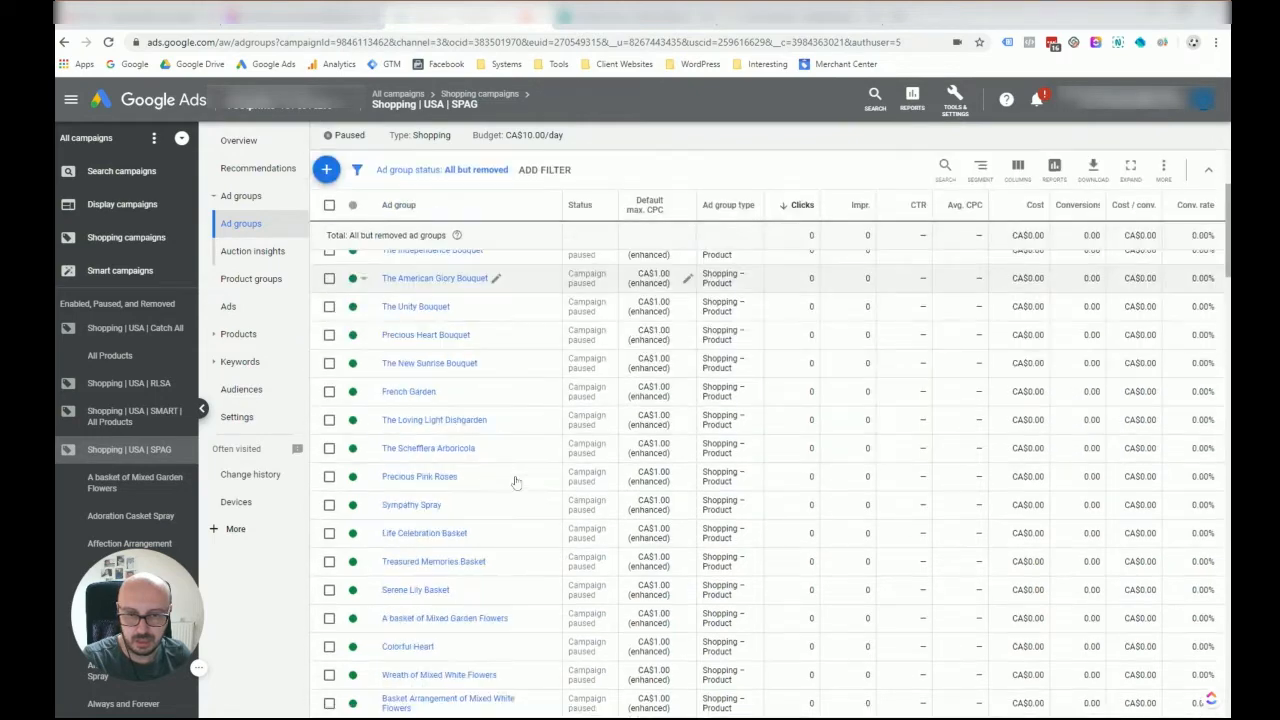
scroll(515, 482, "up", 5)
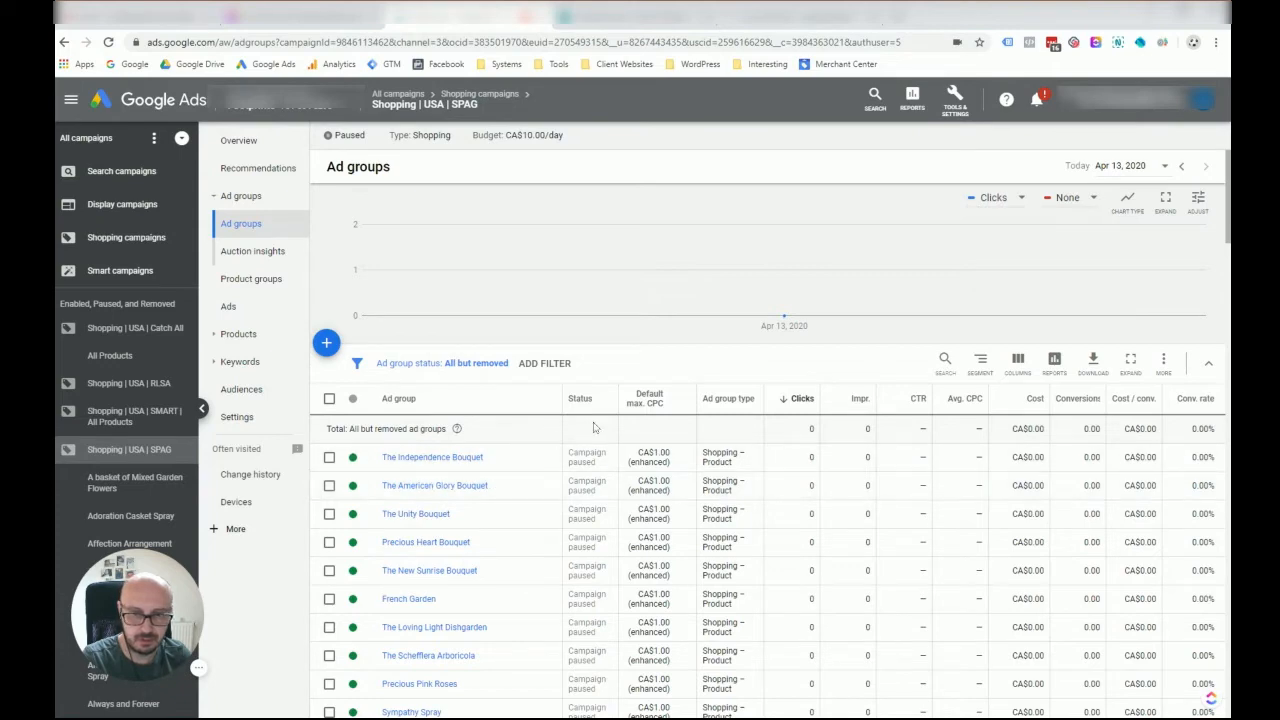
scroll(432, 485, "down", 3)
scroll(432, 485, "up", 2)
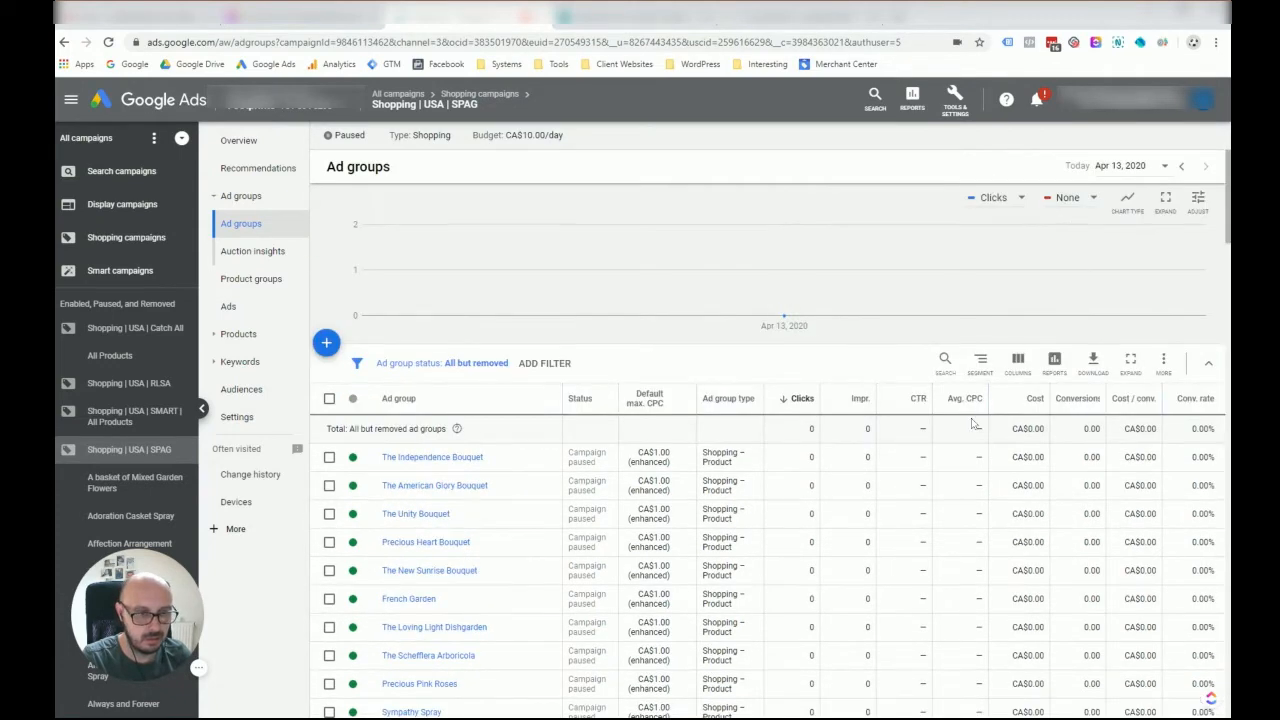
scroll(600, 445, "down", 4)
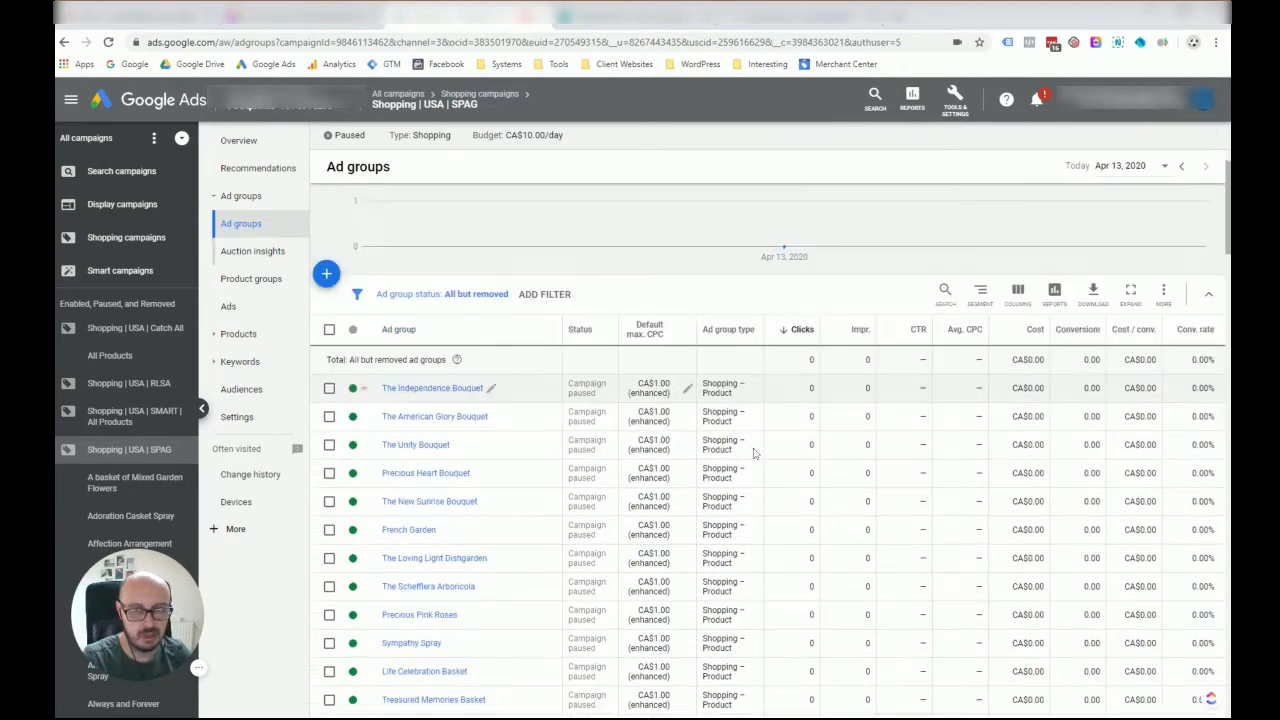
scroll(600, 445, "down", 15)
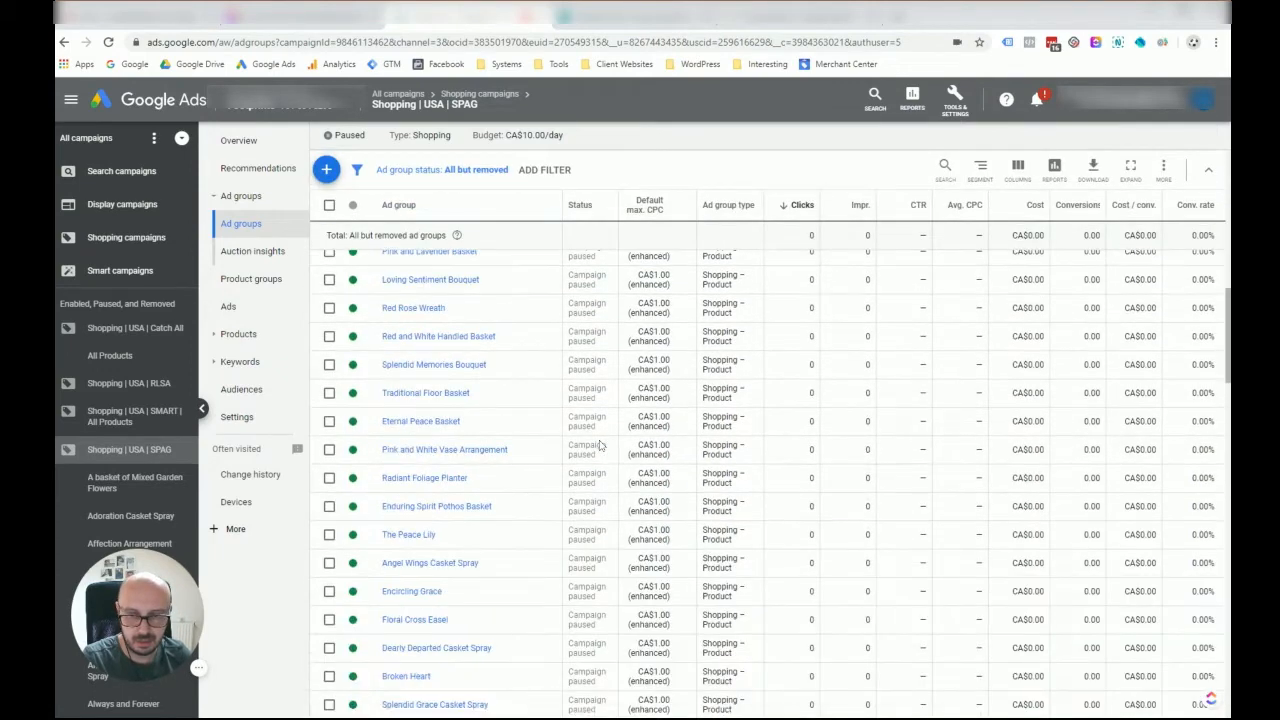
scroll(600, 445, "up", 15)
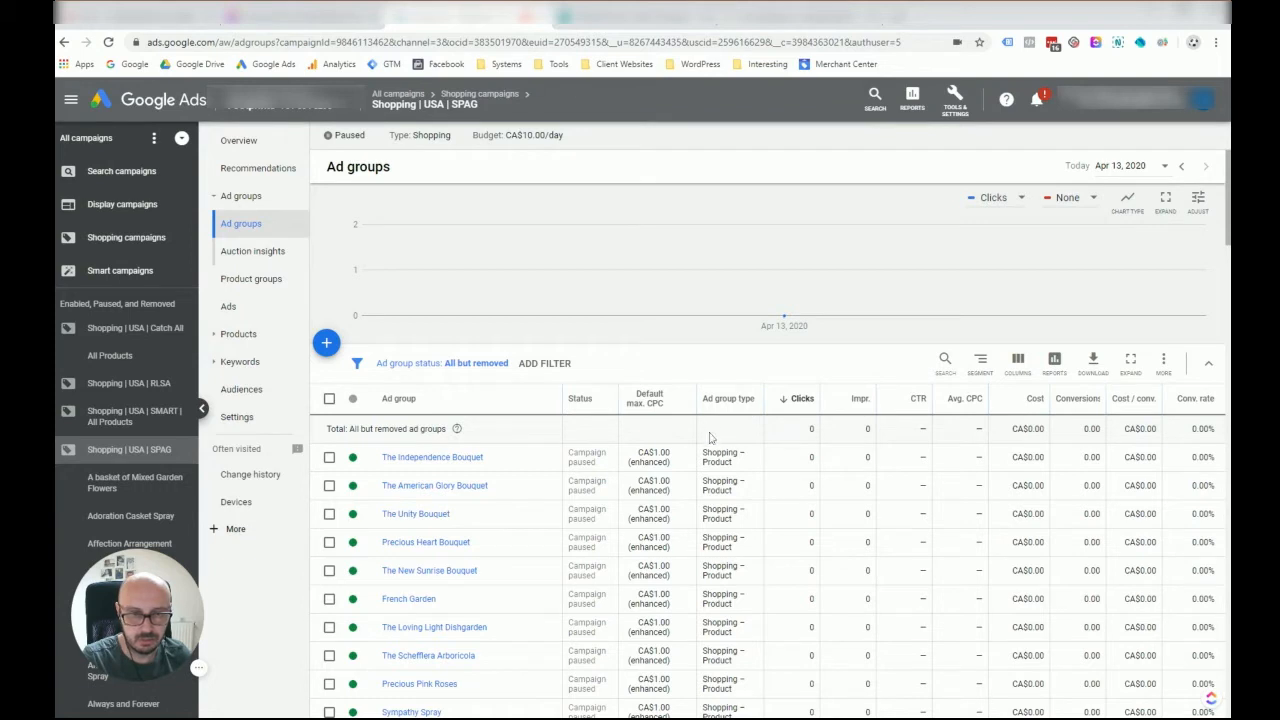
- Review the SPAG campaign's product groups and the column categories available for them, and return to the campaign's ad groups
left_click(252, 279)
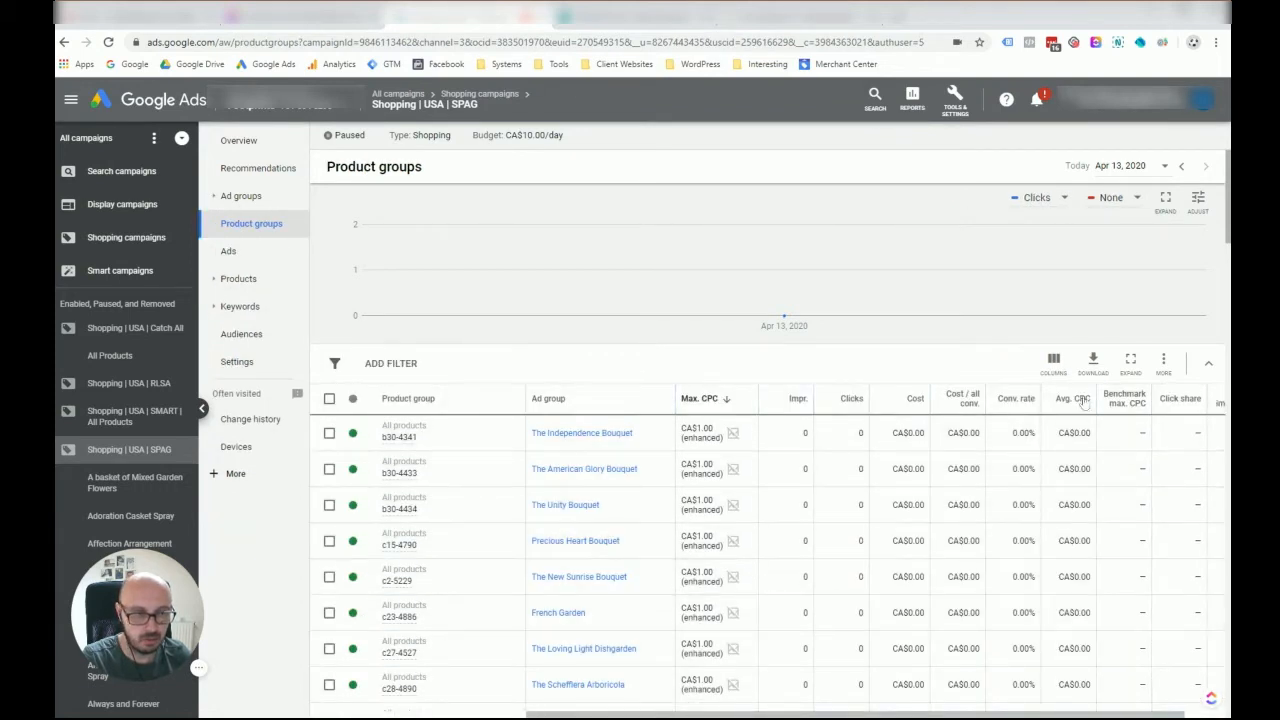
left_click(1053, 362)
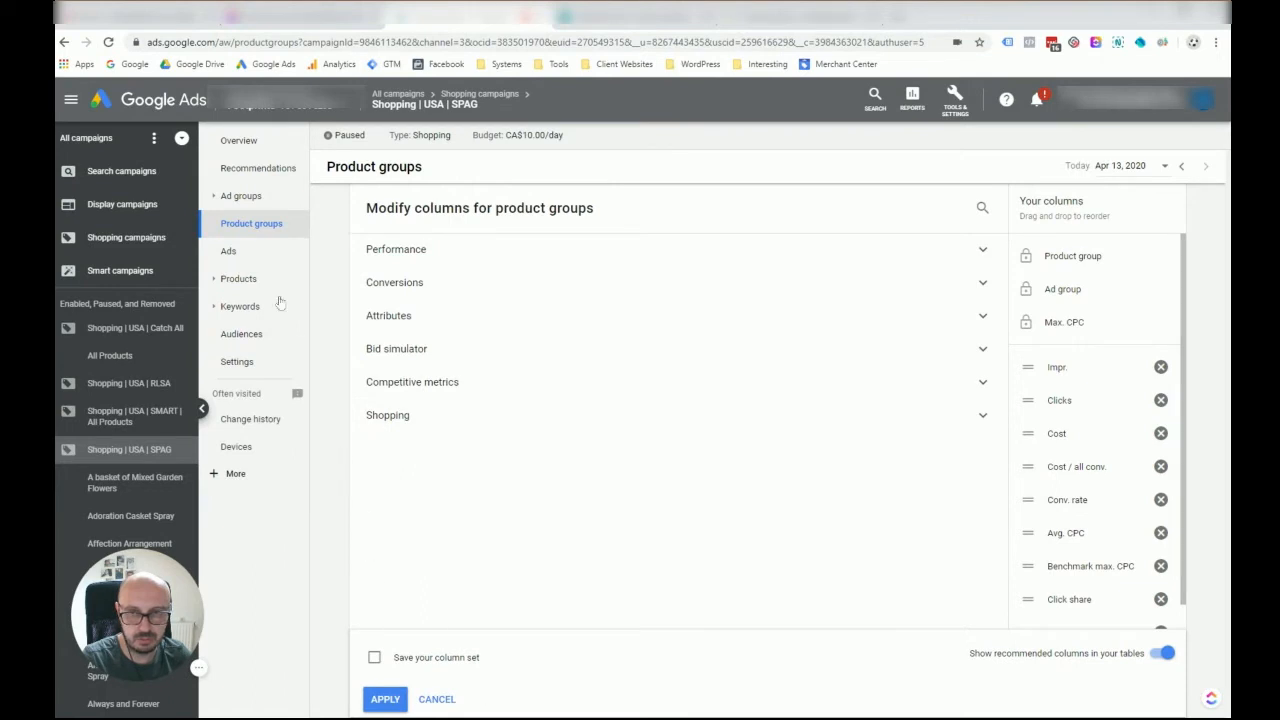
left_click(129, 449)
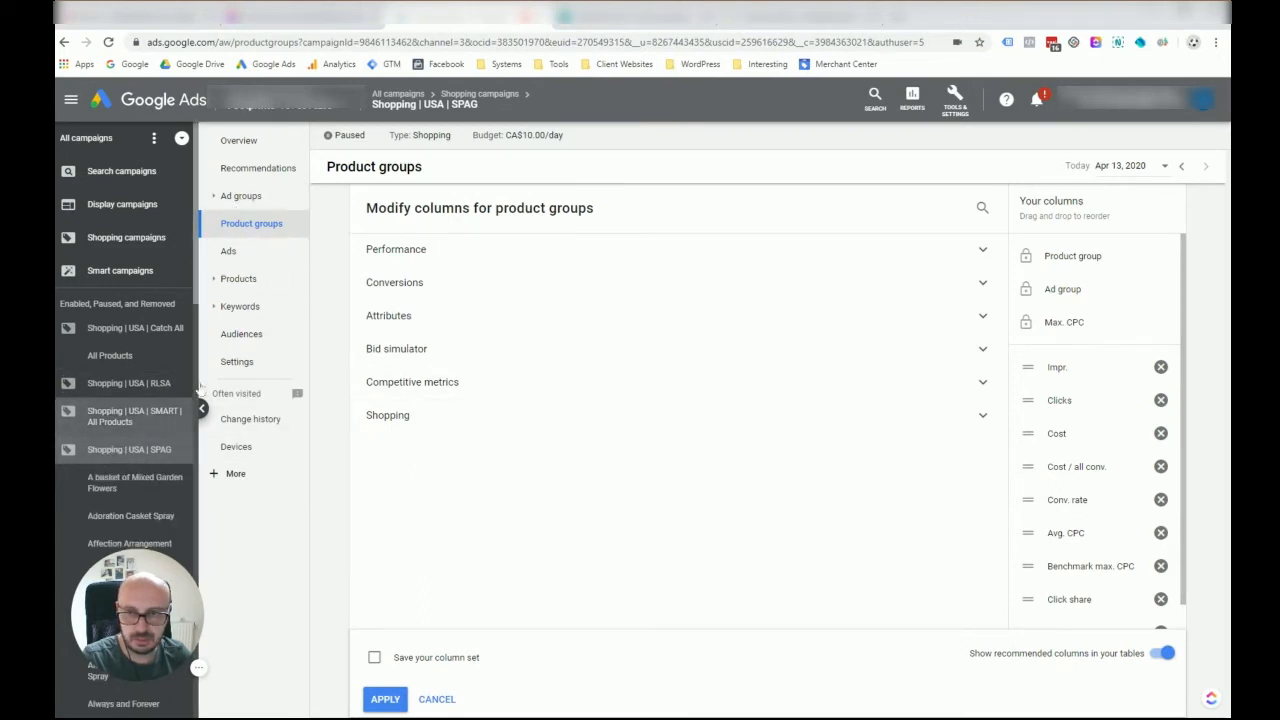
left_click(255, 198)
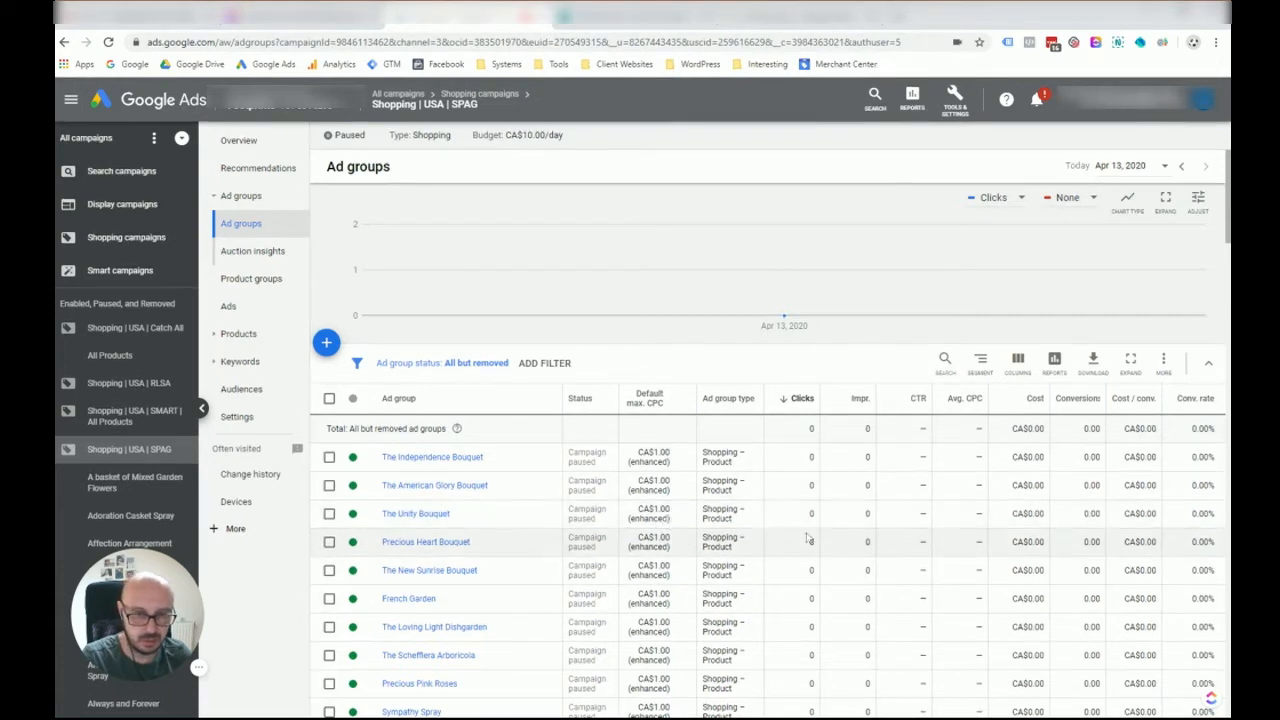
scroll(476, 544, "down", 1)
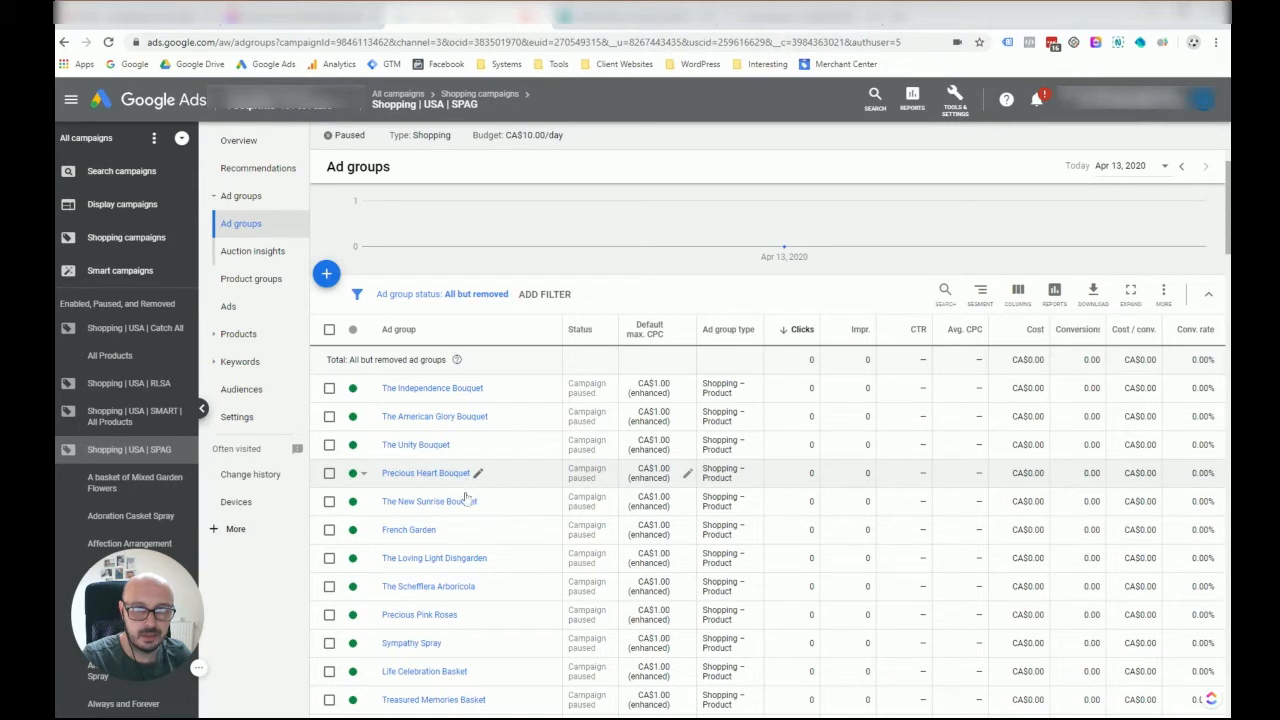
- Review the SPAG campaign's products by item ID and their matching product groups, and return to the ad groups list
left_click(238, 336)
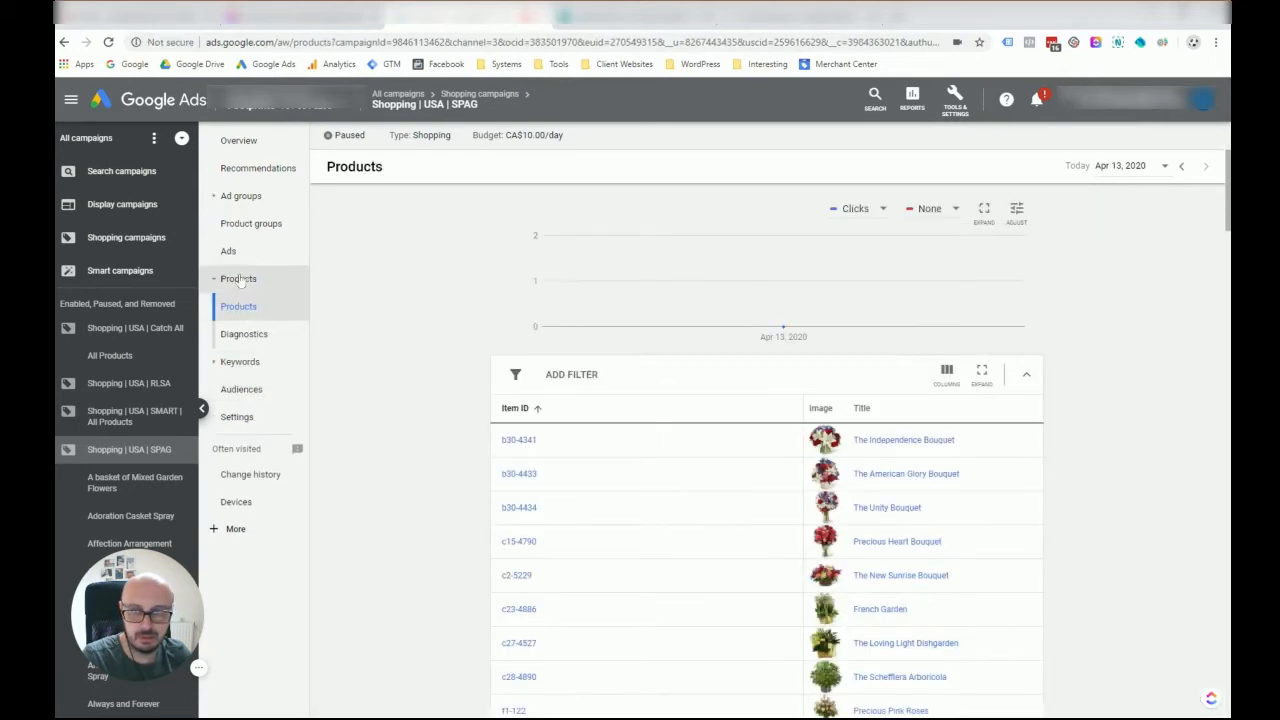
left_click(241, 229)
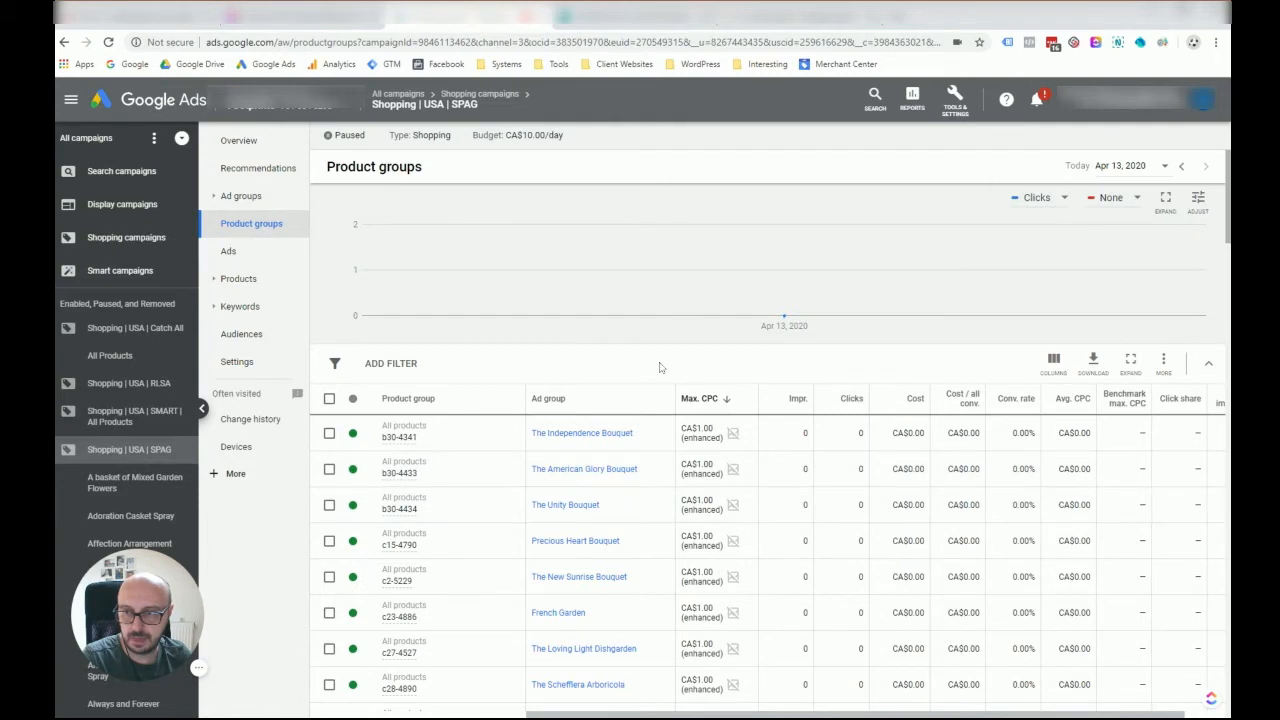
left_click(214, 197)
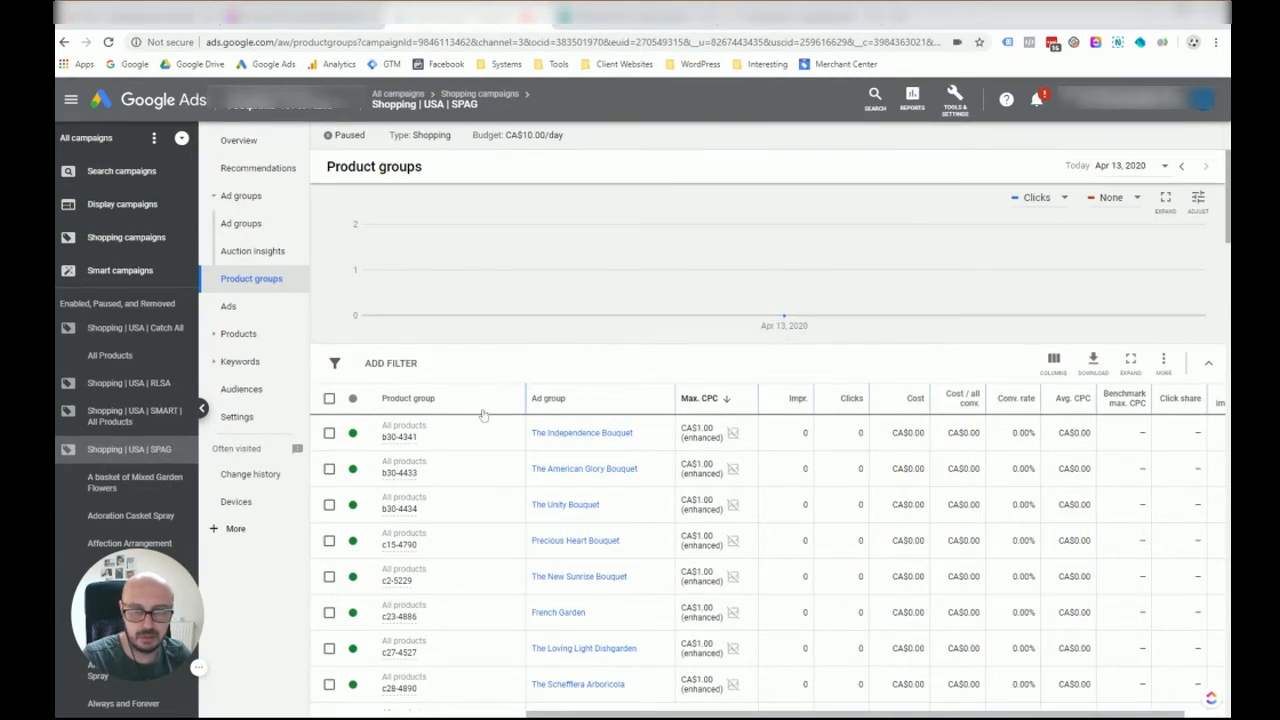
left_click(240, 223)
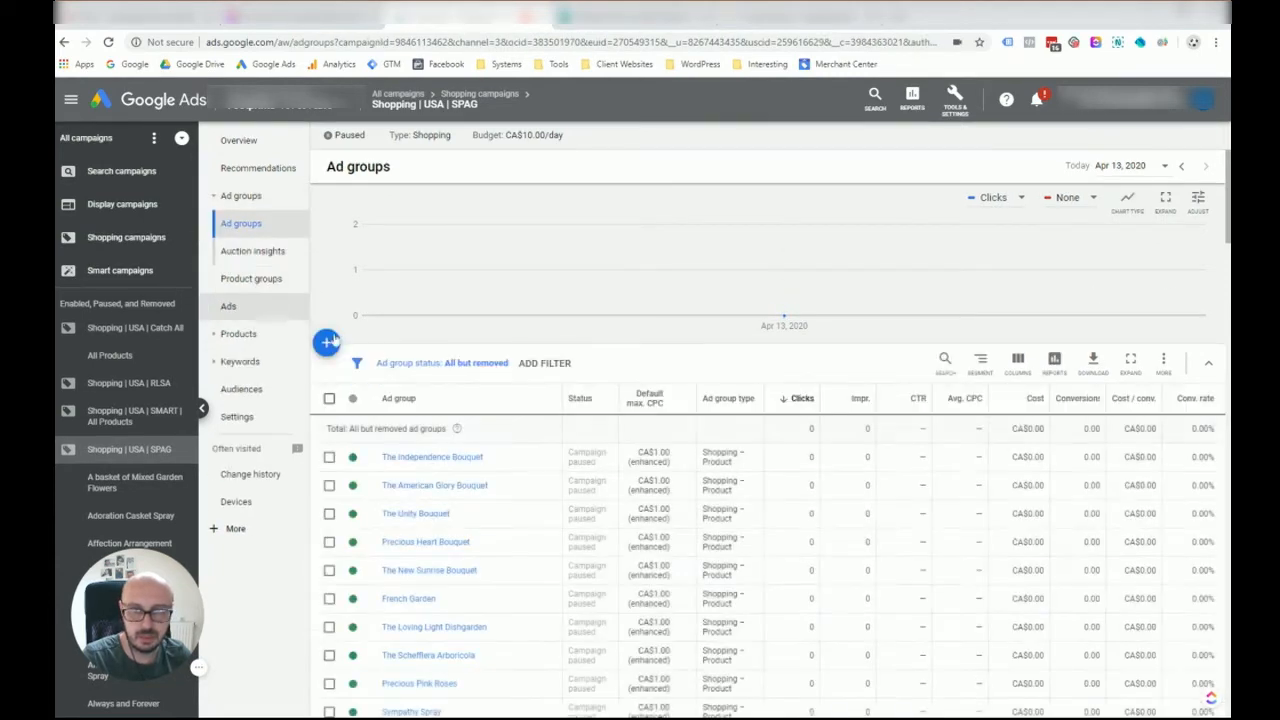
- Create a Product Shopping ad group named "Product 1" with a CA$2 cost-per-click bid in the "Shopping | USA | SPAG" campaign
left_click(328, 343)
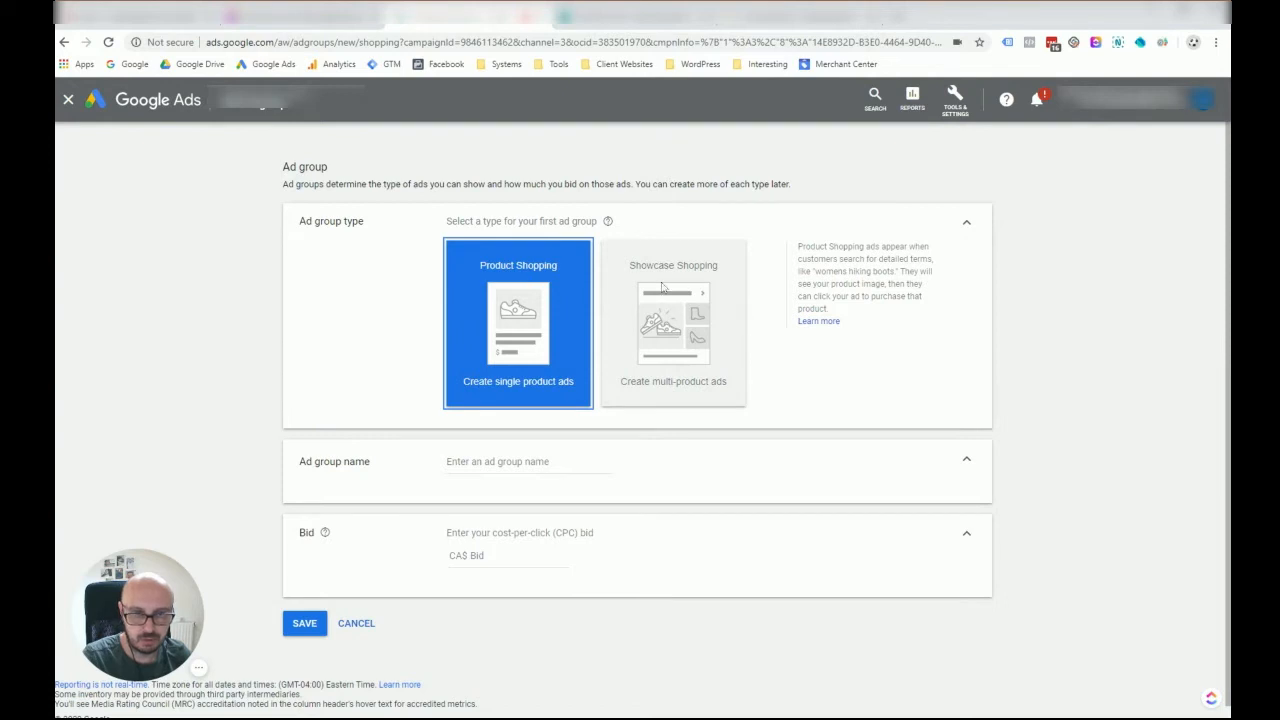
left_click(690, 289)
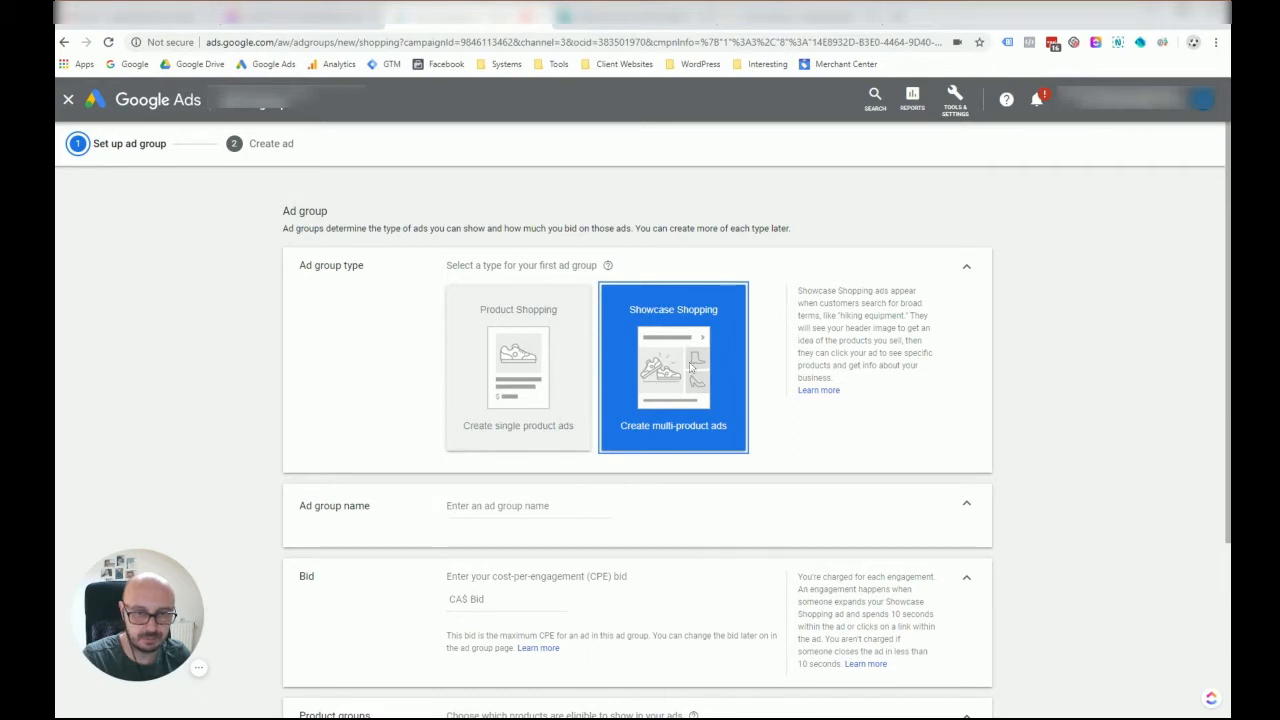
left_click(543, 378)
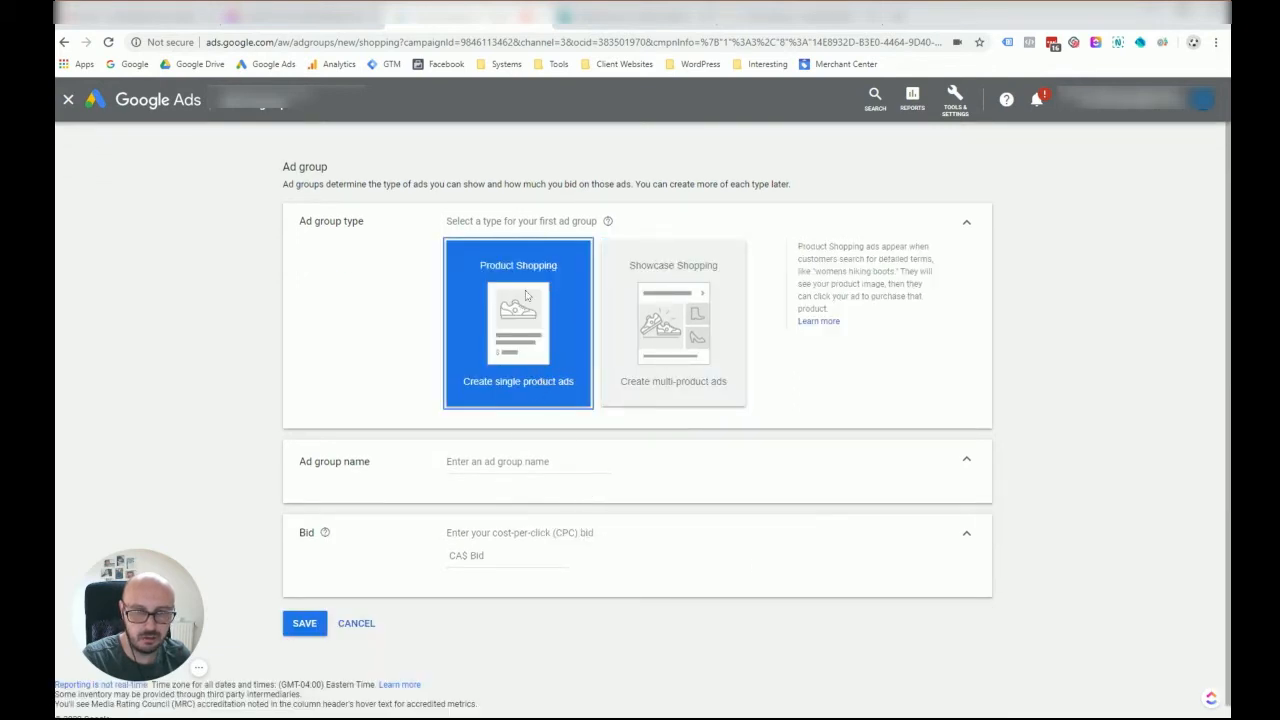
left_click(515, 462)
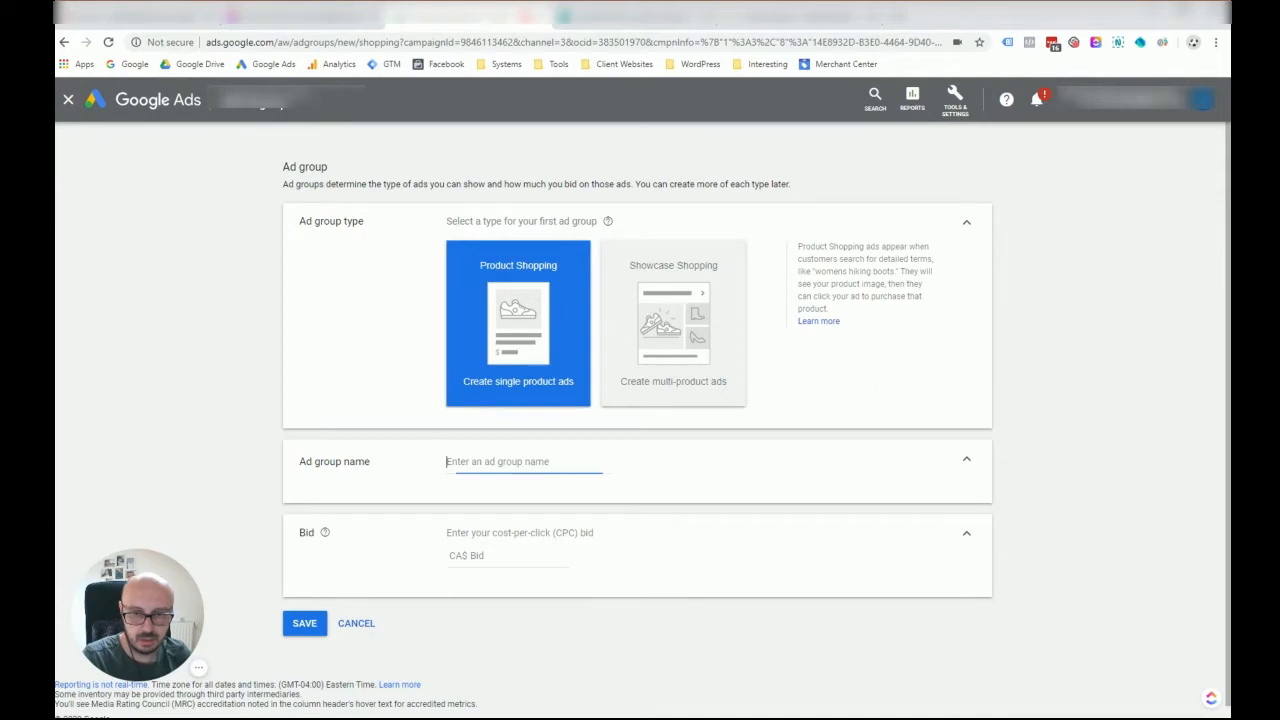
type("Product 1")
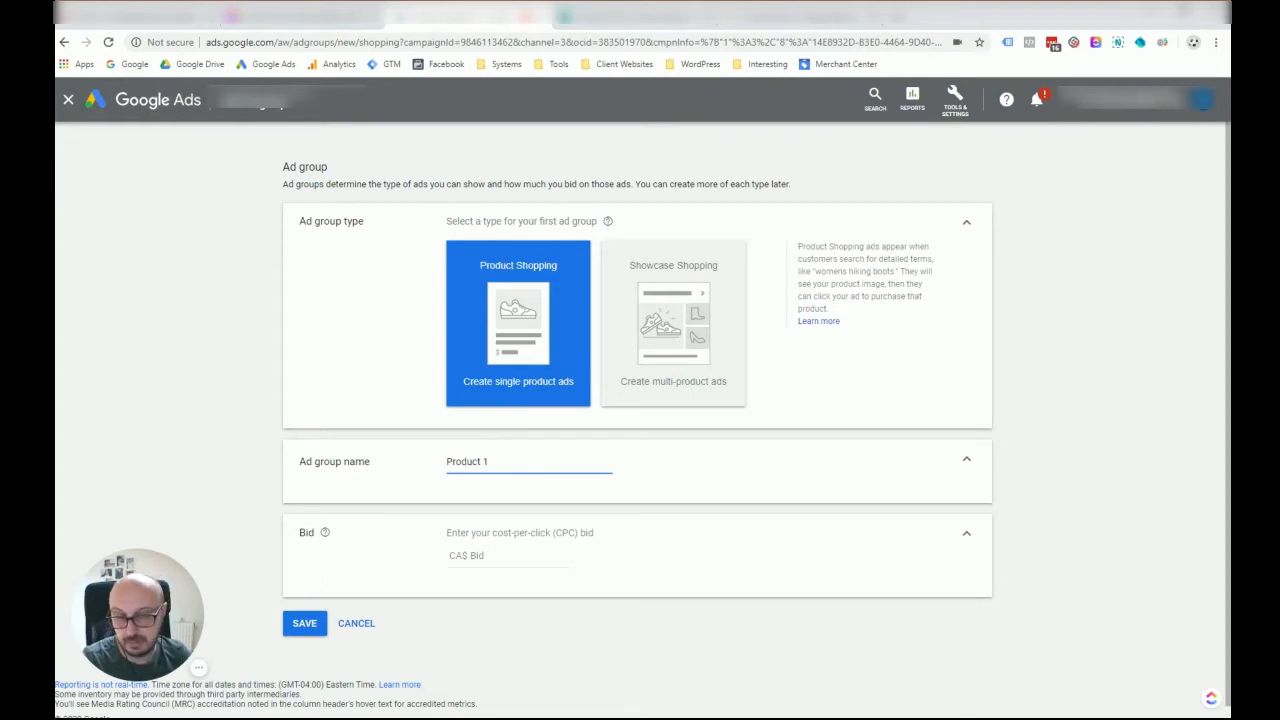
double_click(463, 461)
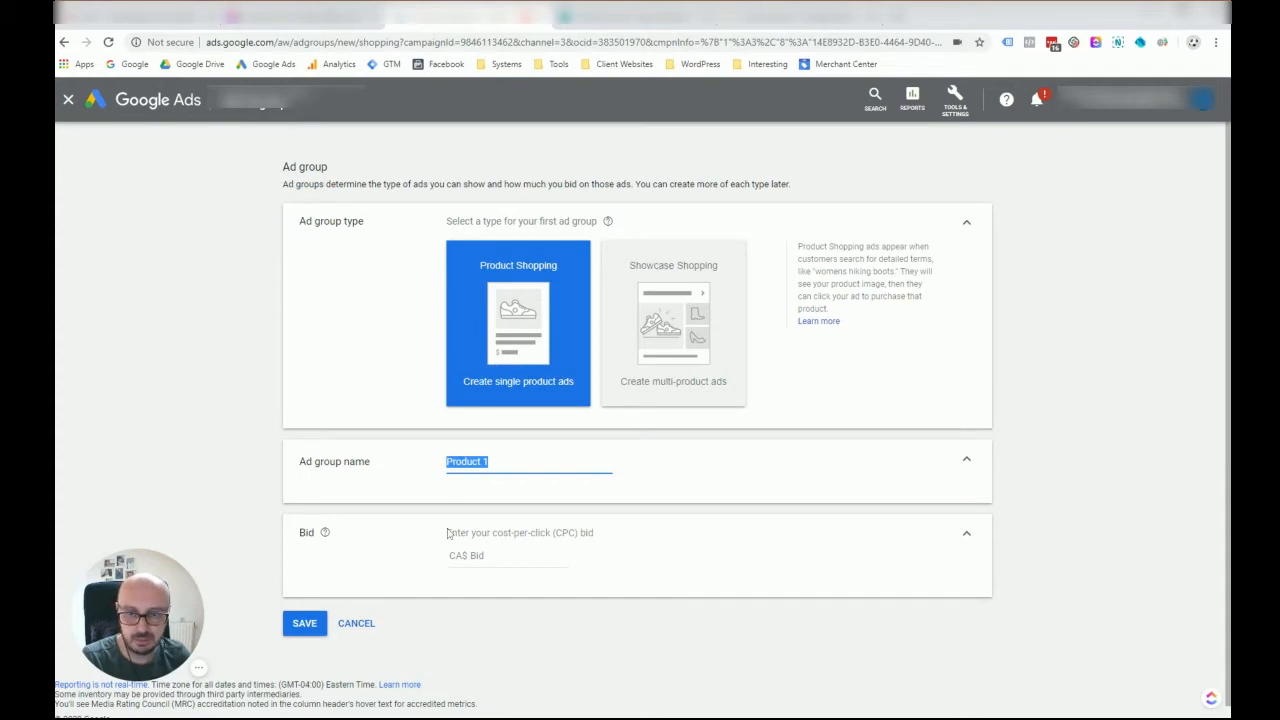
left_click(478, 556)
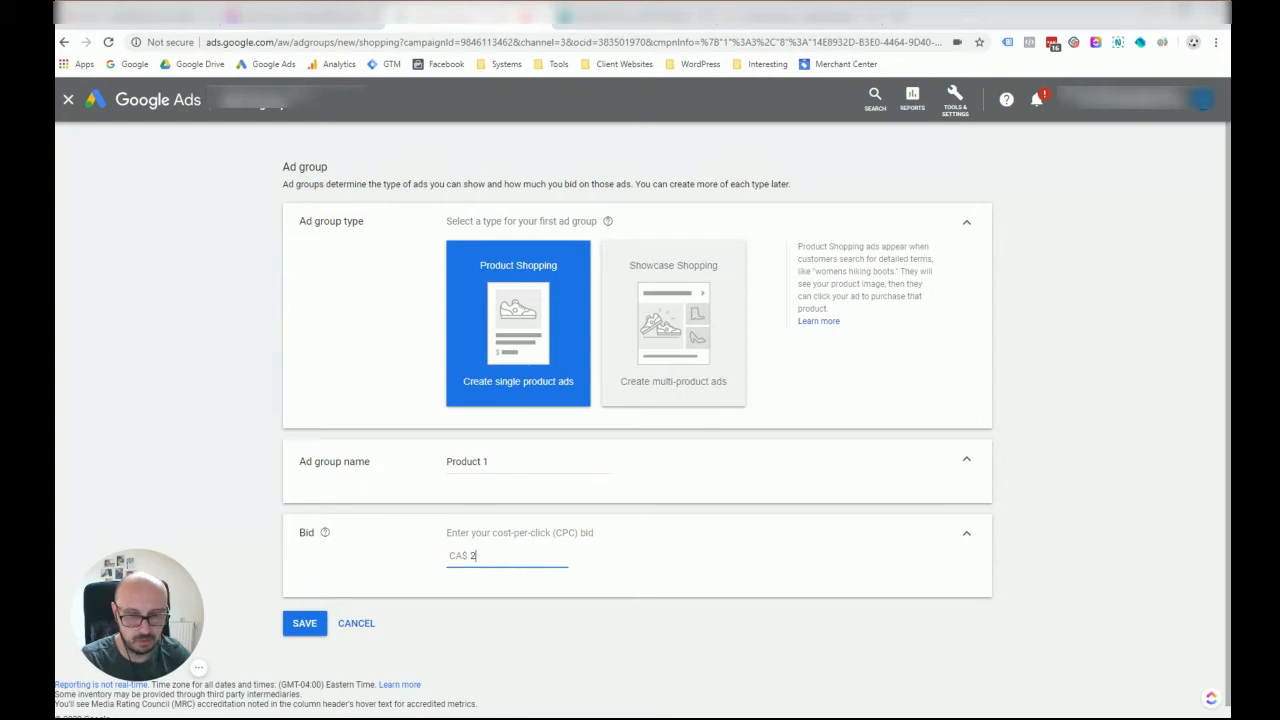
type("2")
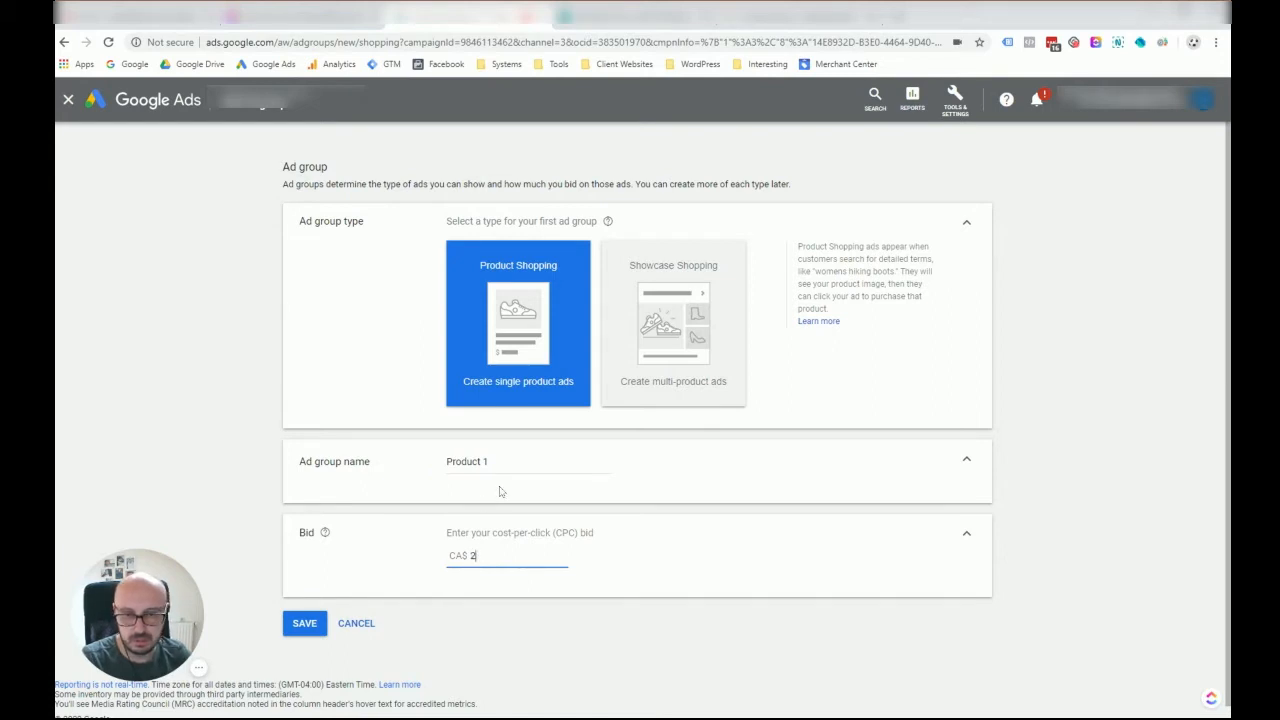
left_click(305, 623)
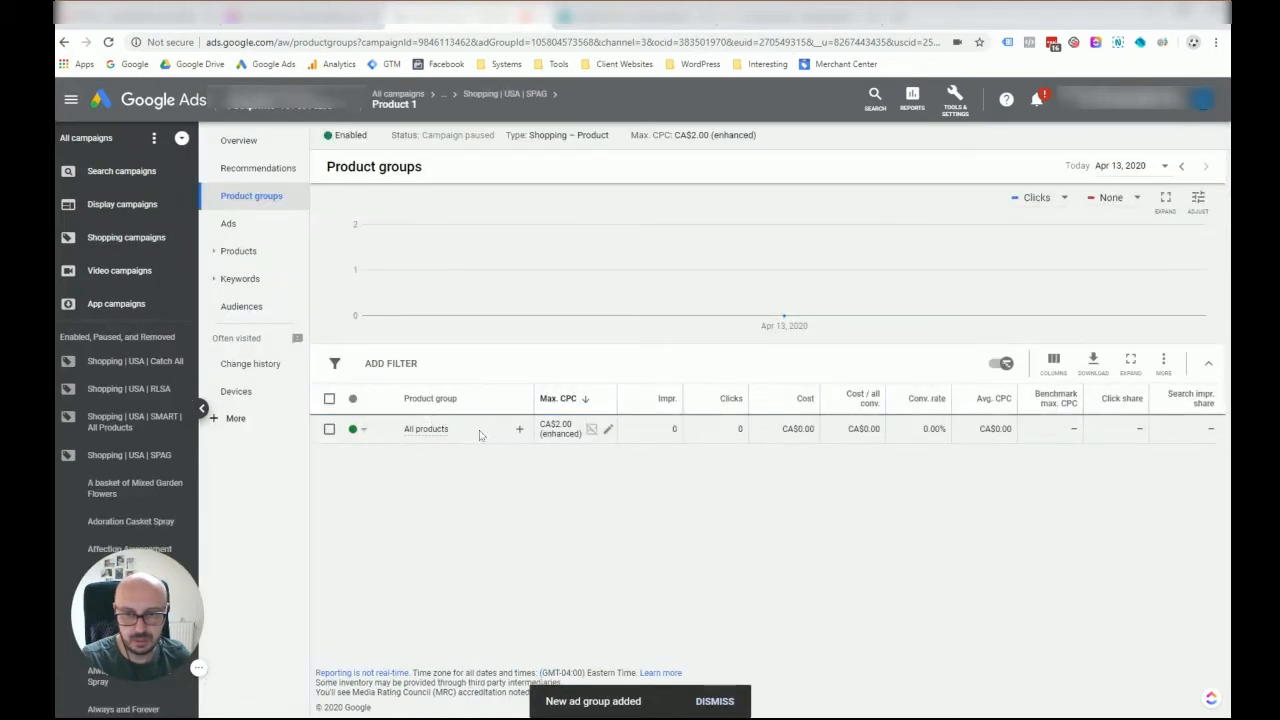
- Start subdividing All products in the Product 1 ad group by Item ID
left_click(519, 430)
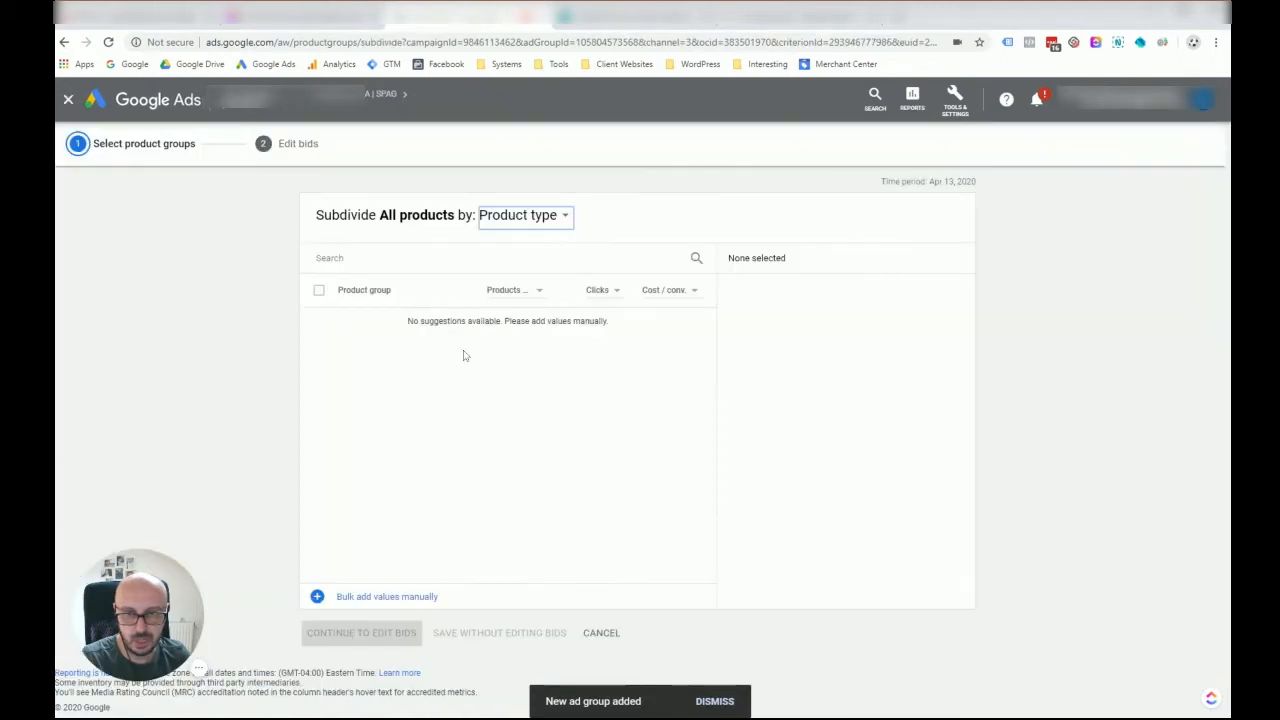
left_click(562, 216)
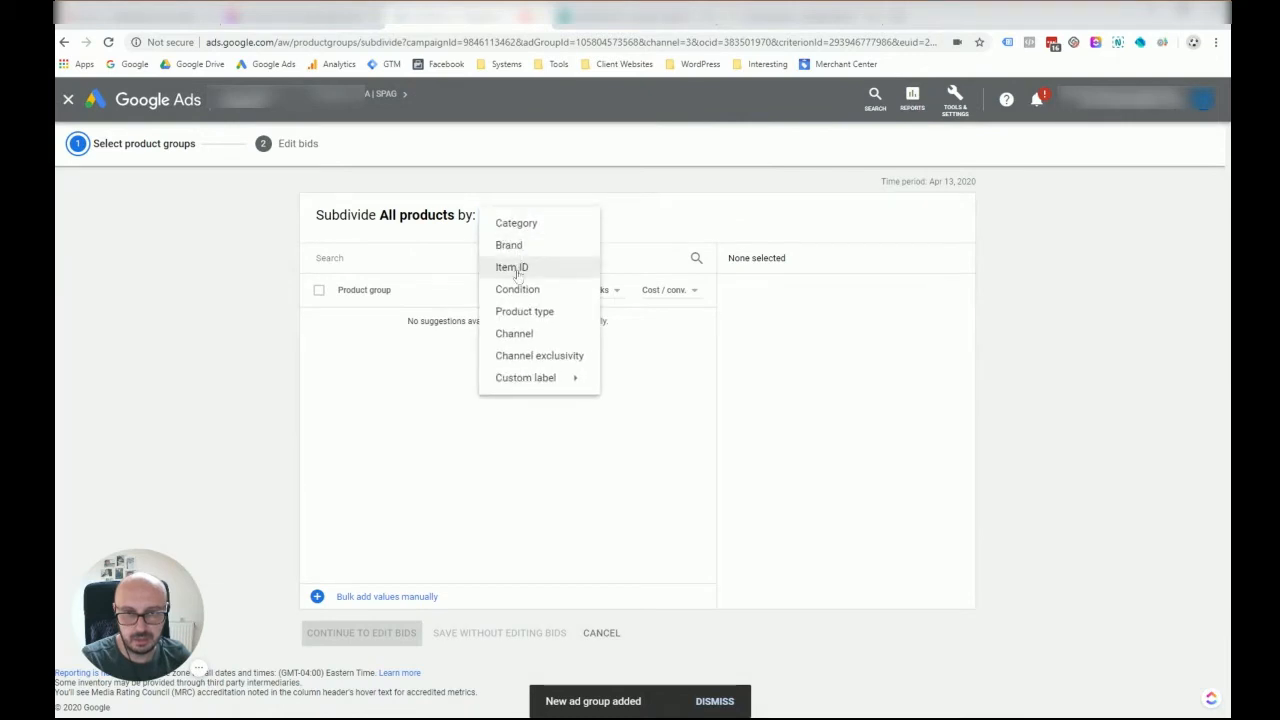
left_click(521, 267)
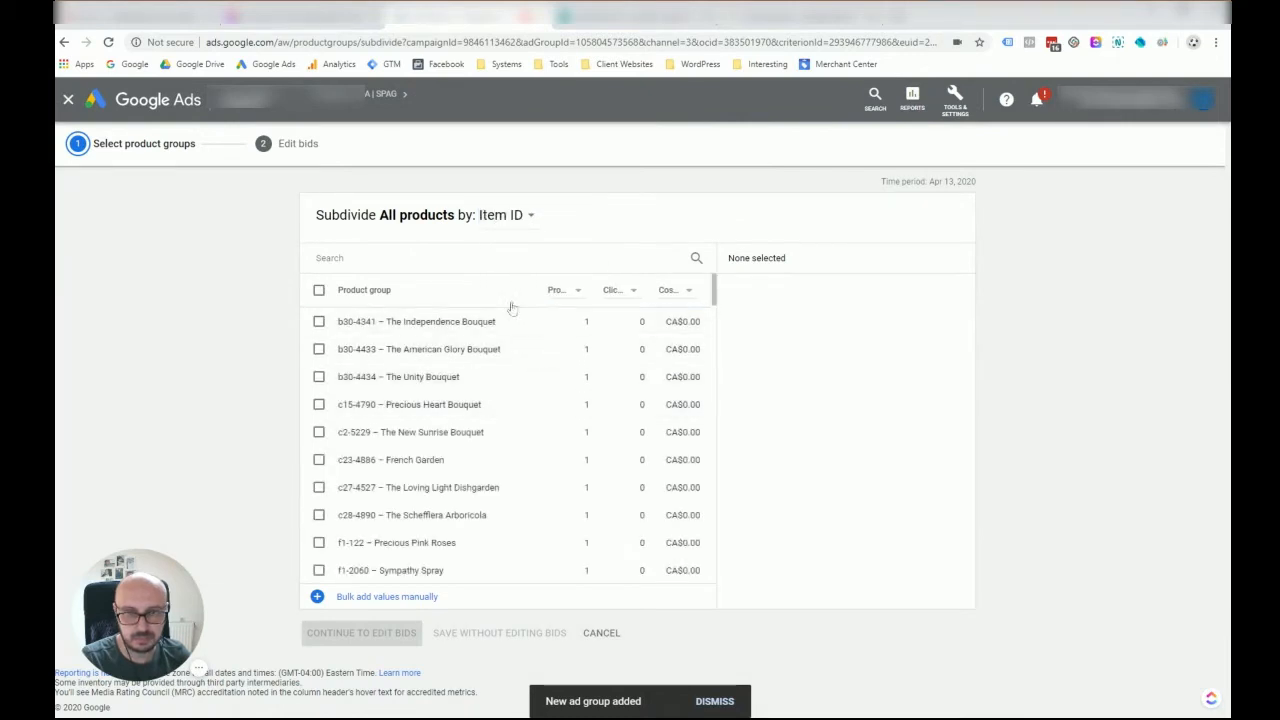
left_click(693, 259)
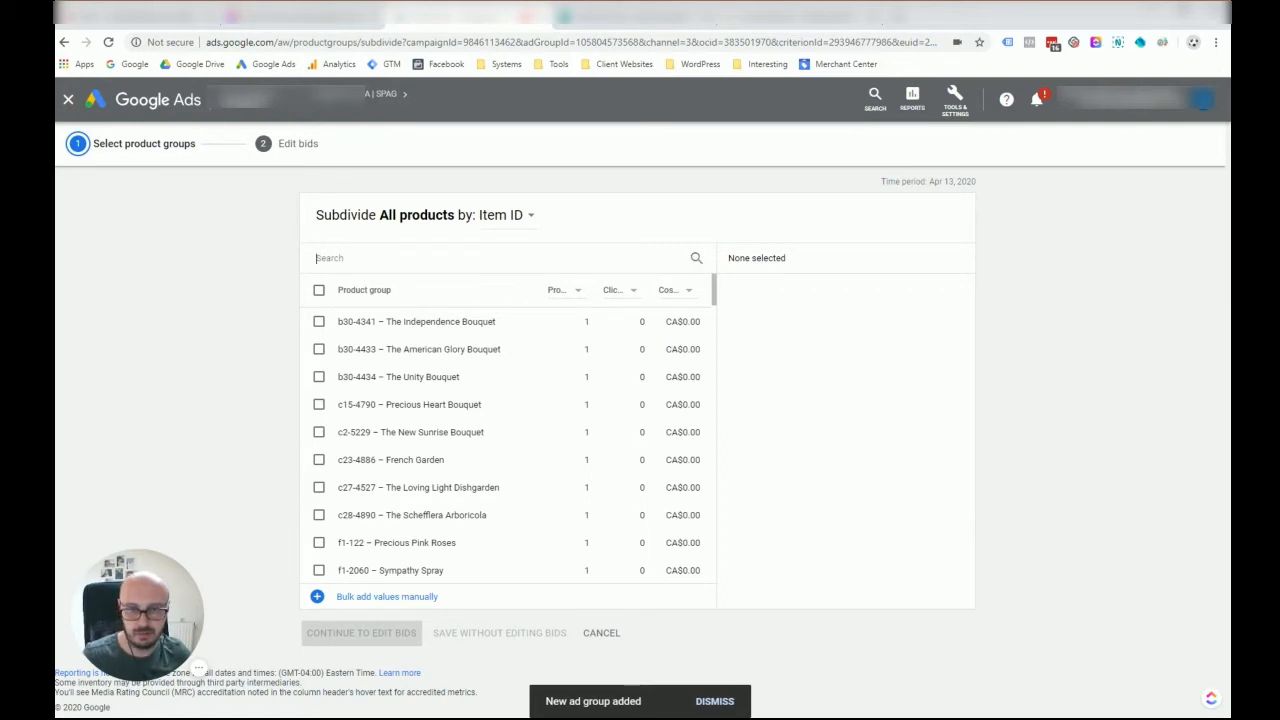
type("bouqu")
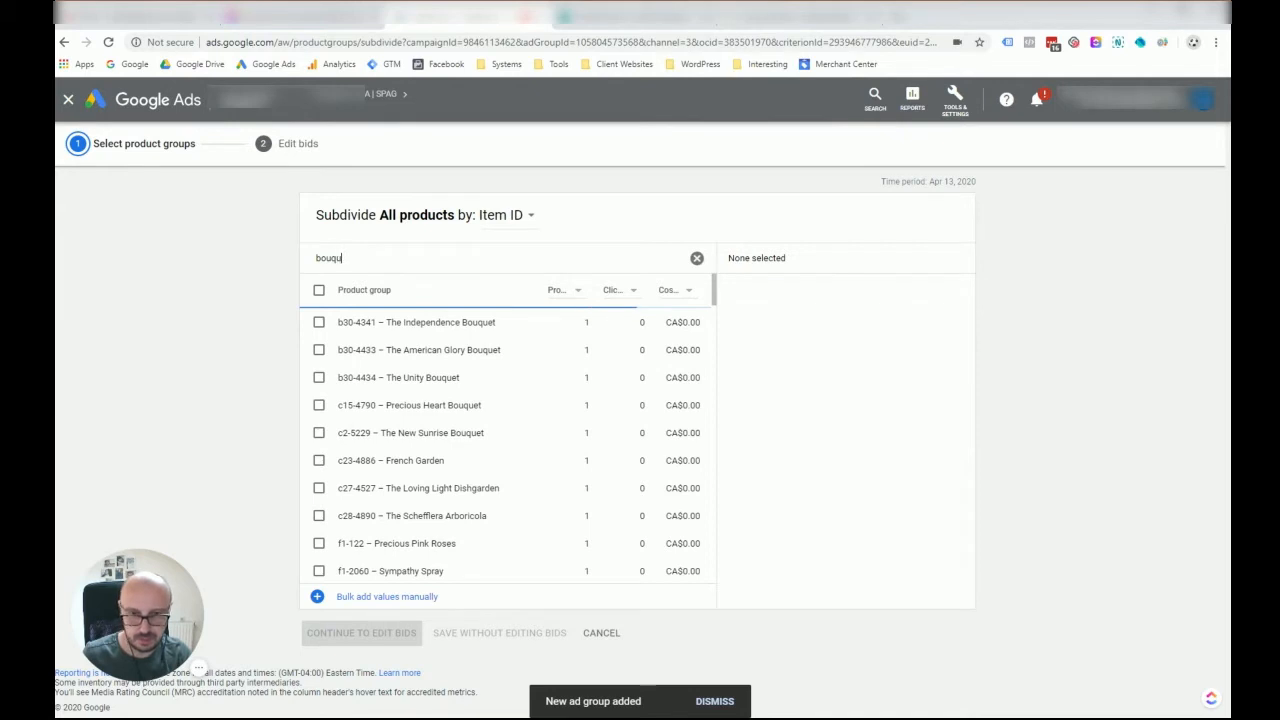
key("BackSpace")
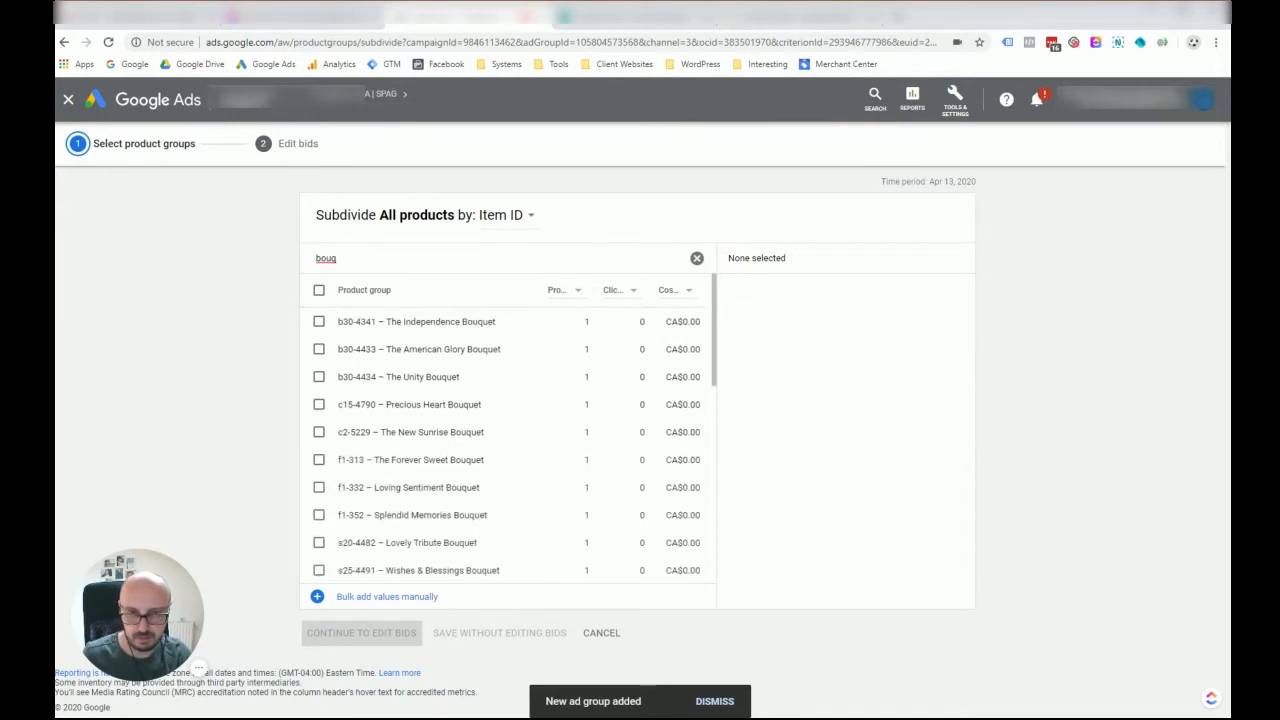
key("BackSpace")
key("BackSpace")
key("BackSpace")
key("BackSpace")
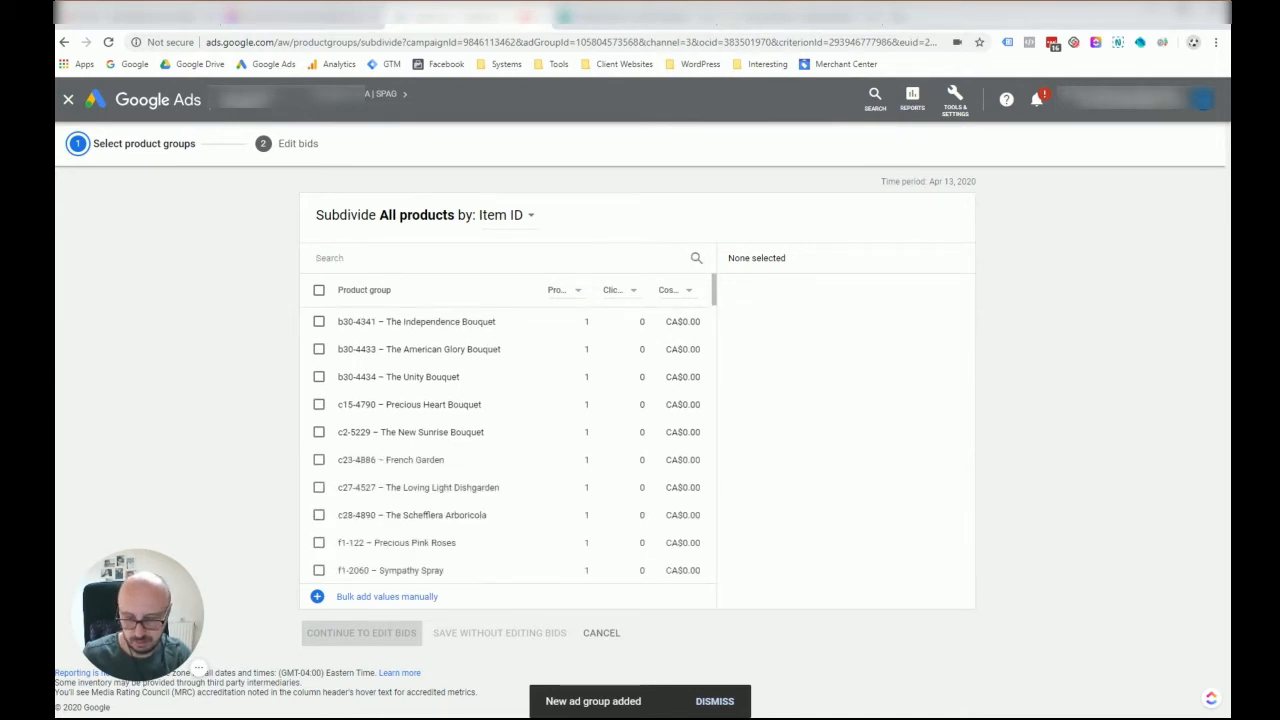
- Search the item IDs for "unity", select "b30-4434 – The Unity Bouquet" and save the subdivision without editing bids
type("unity")
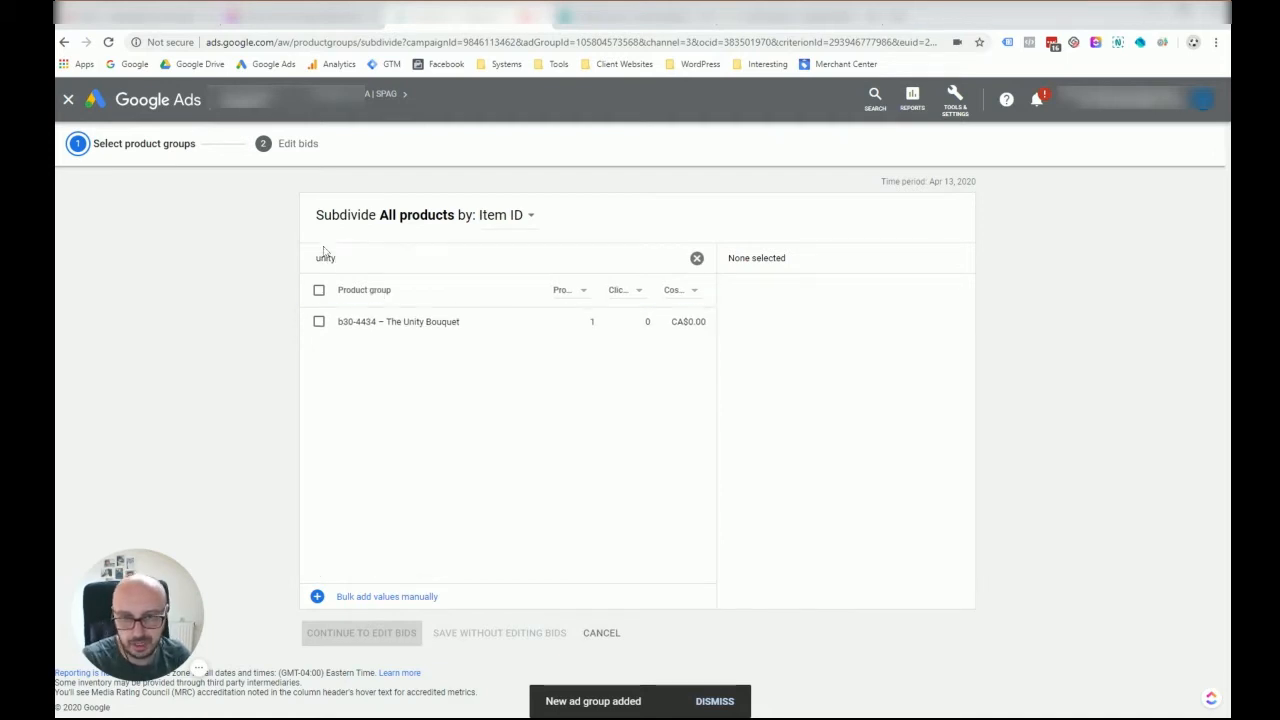
left_click(319, 321)
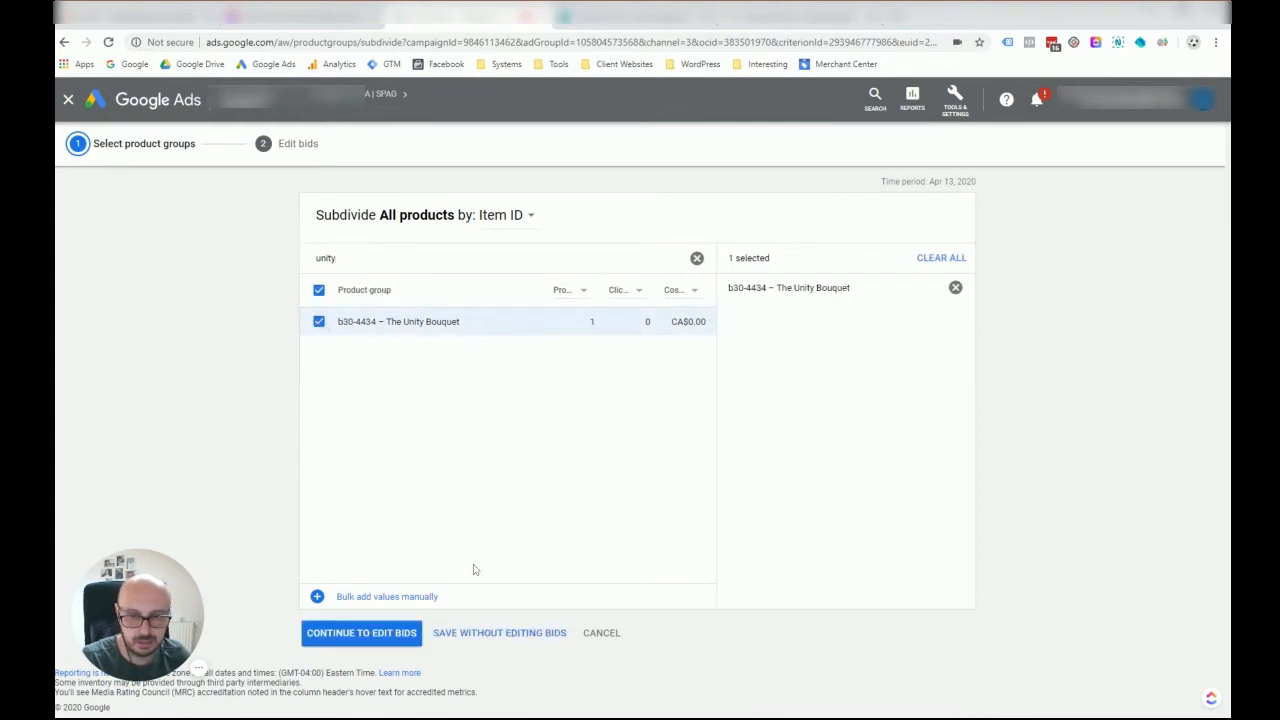
left_click(500, 633)
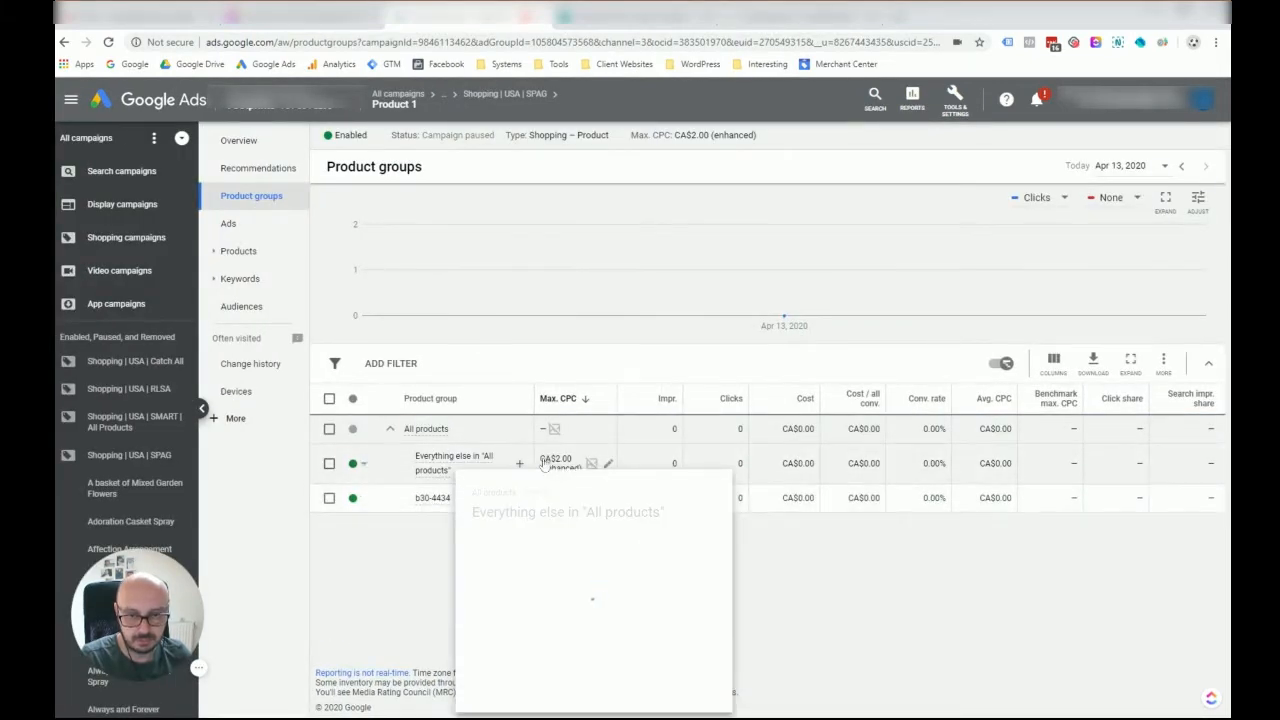
- Exclude the "Everything else in All products" product group from the Product 1 ad group
left_click(607, 463)
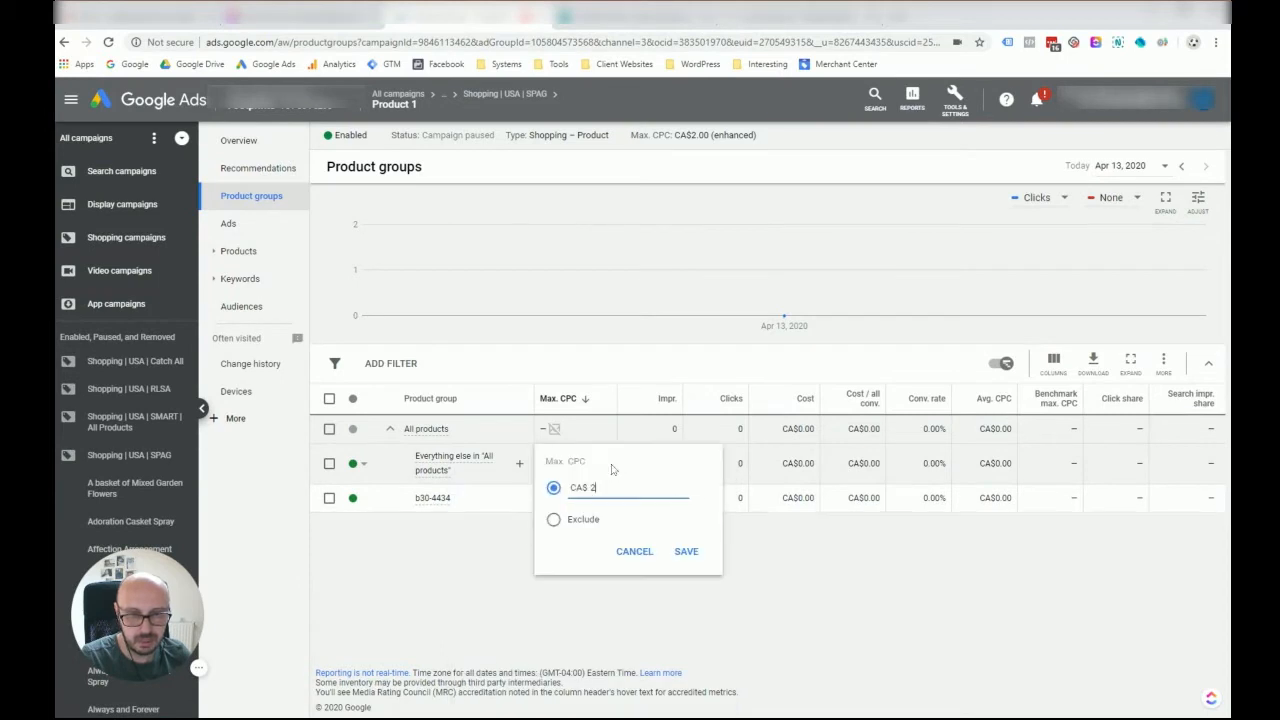
left_click(558, 521)
left_click(686, 551)
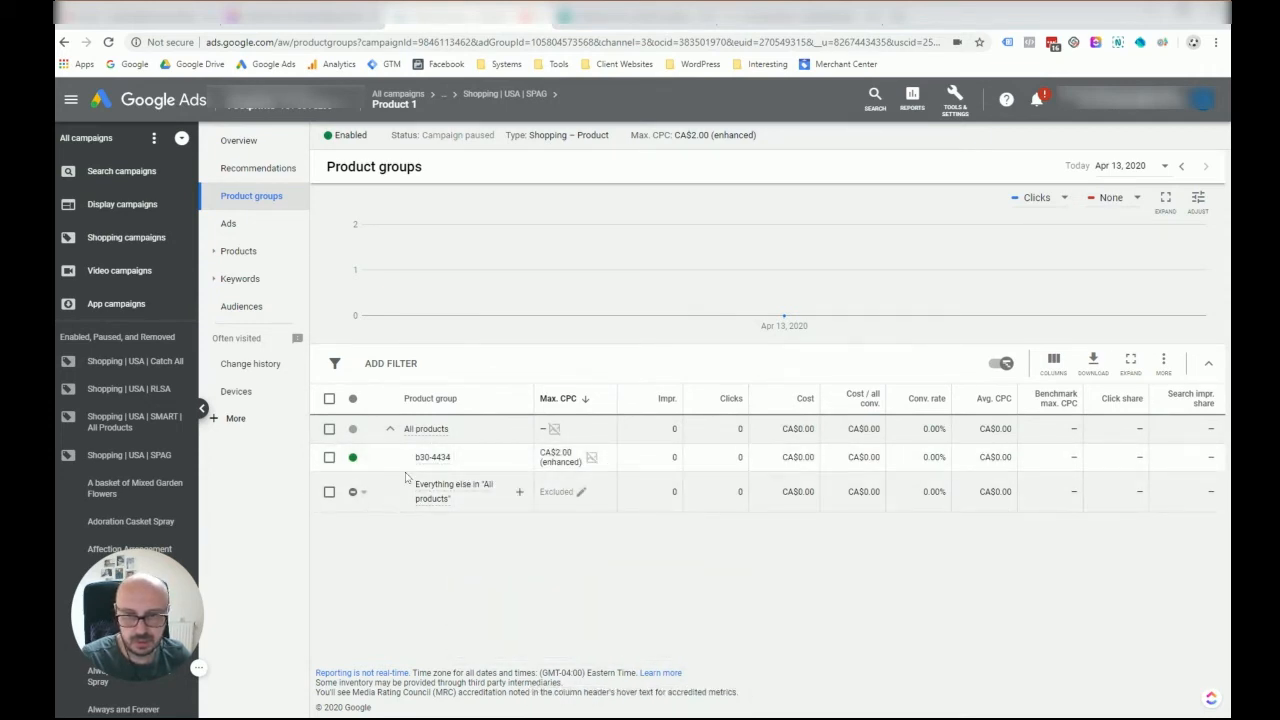
- Return to the "Shopping | USA | SPAG" campaign and review its product groups and ad groups
left_click(368, 135)
left_click(365, 166)
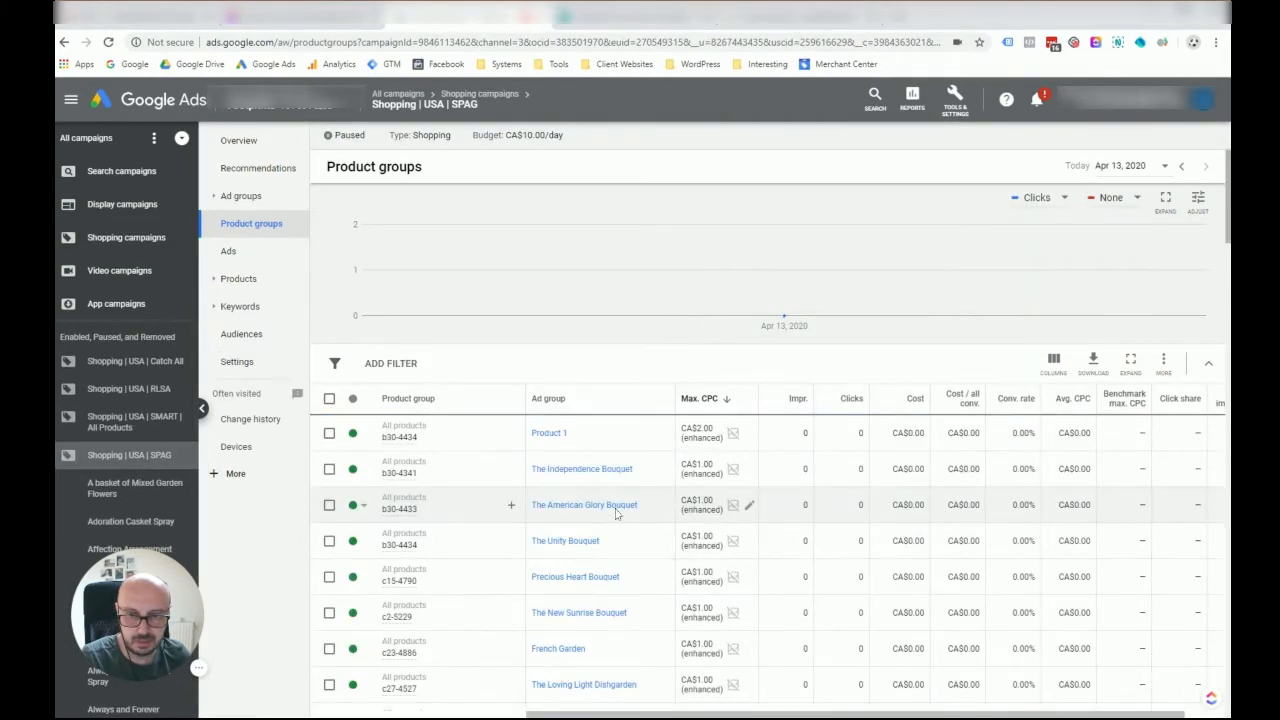
left_click(241, 196)
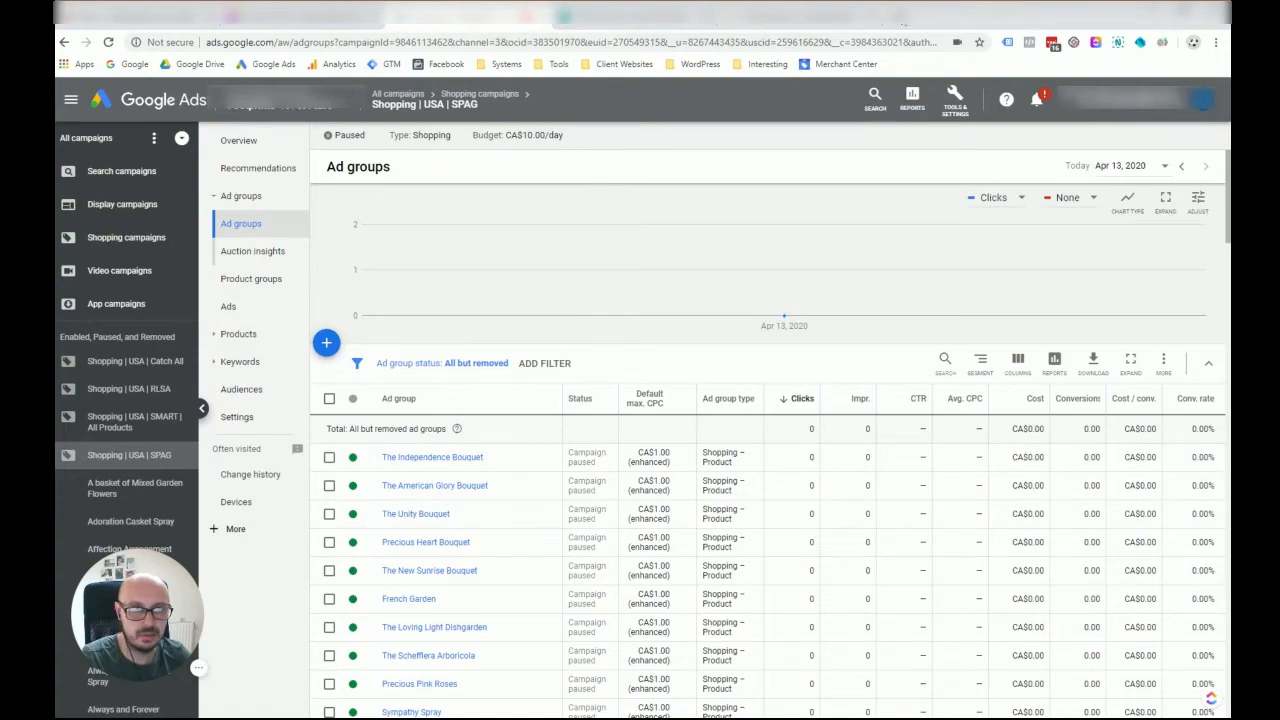
- Open the Shopping campaign tool spreadsheet from Google Drive in a new browser tab and enter the header "Item ID" in A1 of the import sheet
left_click(896, 18)
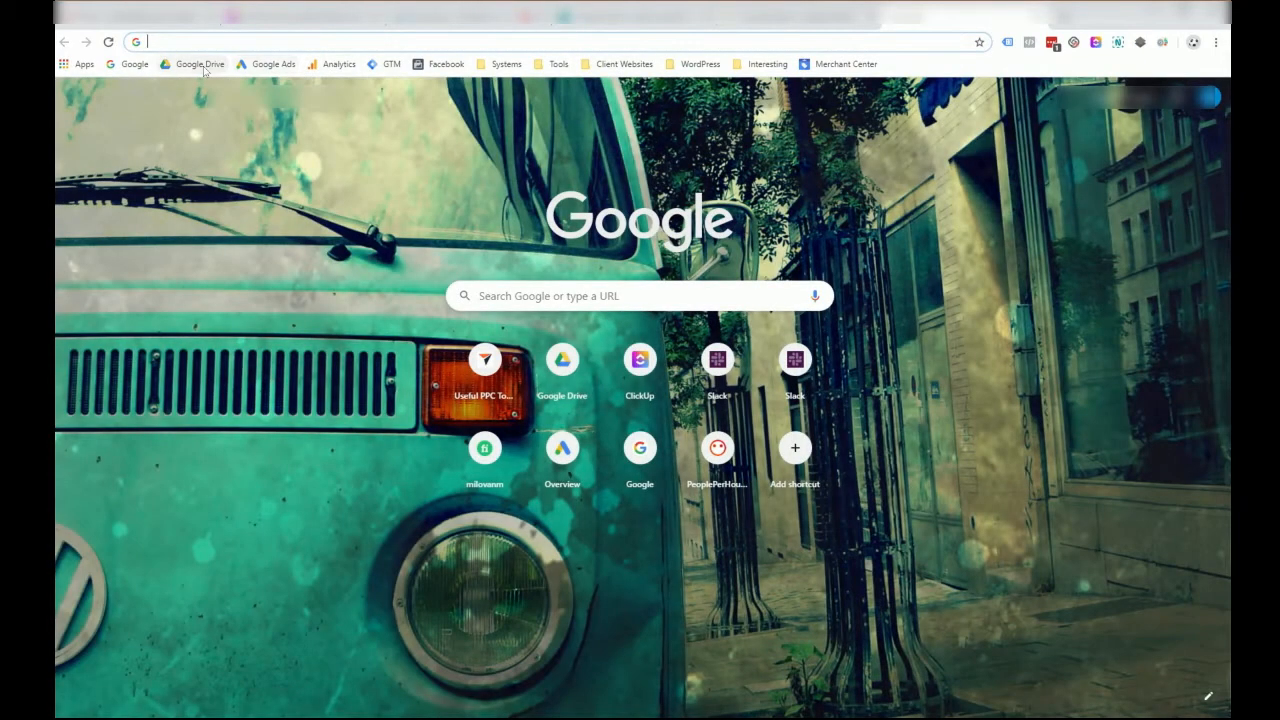
left_click(203, 66)
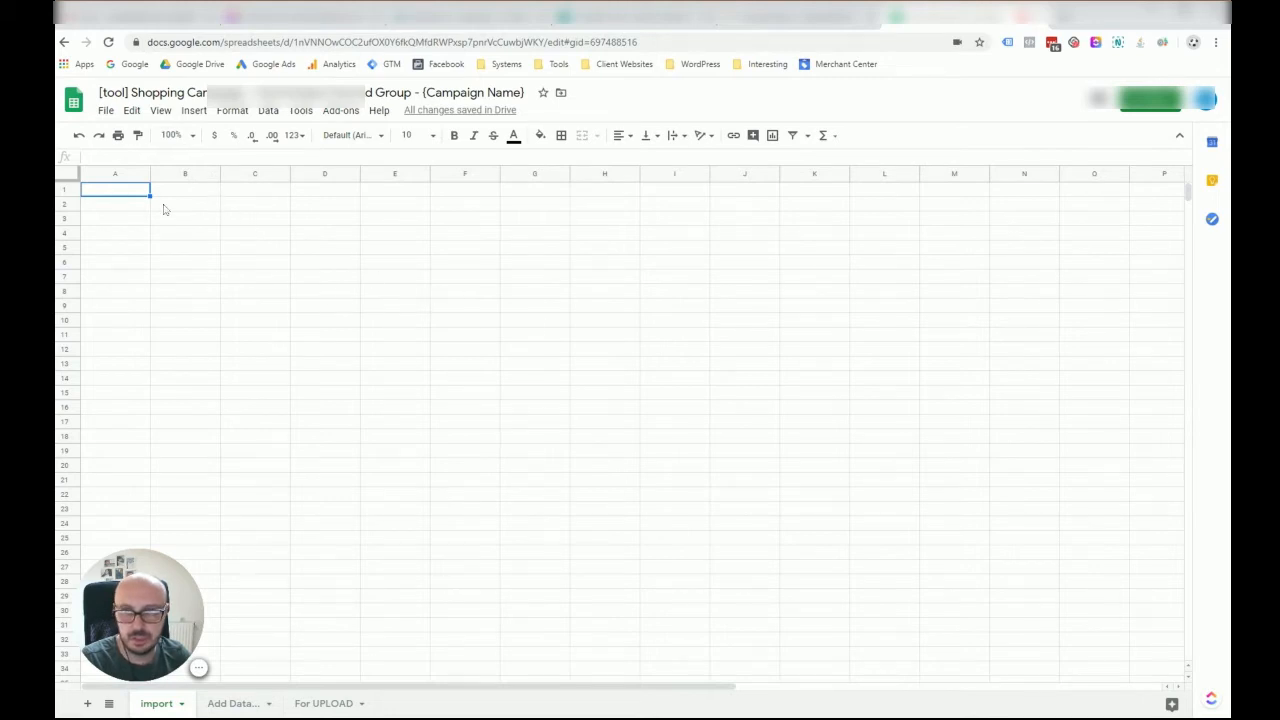
double_click(131, 199)
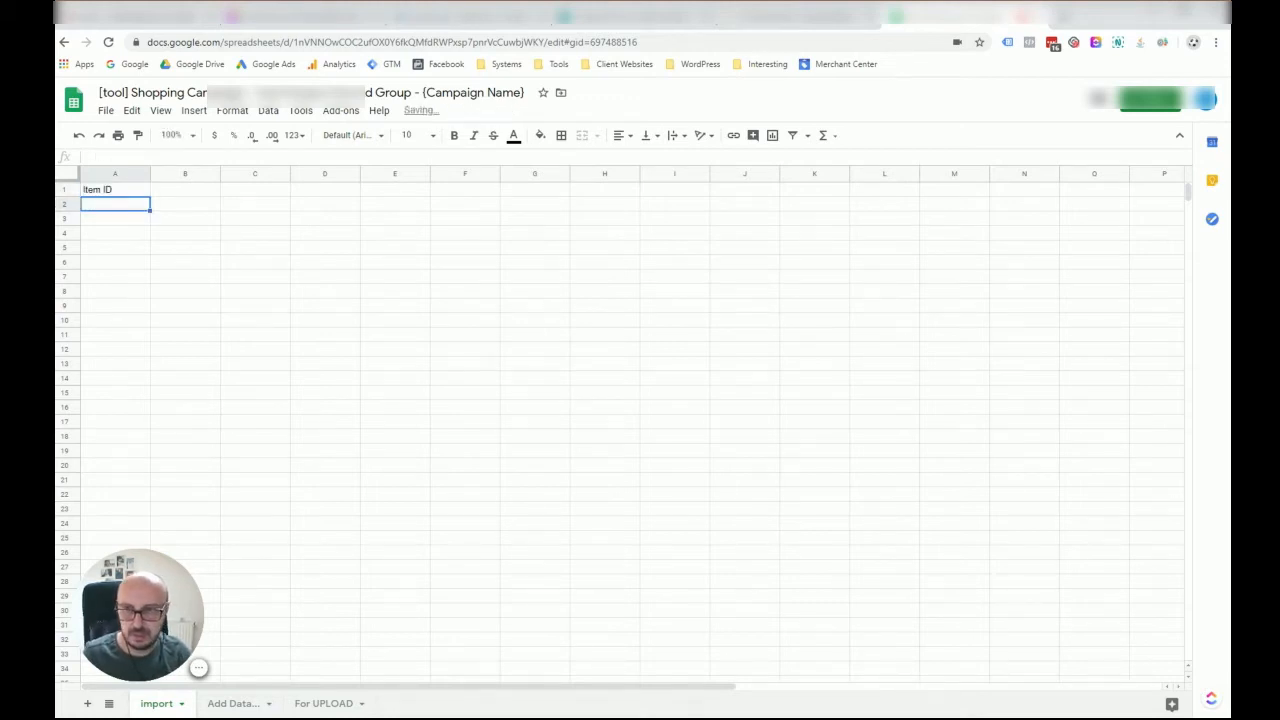
- Enter the header "Product name" in B1 of the import sheet and widen columns A and B
key("Tab")
type("Pr")
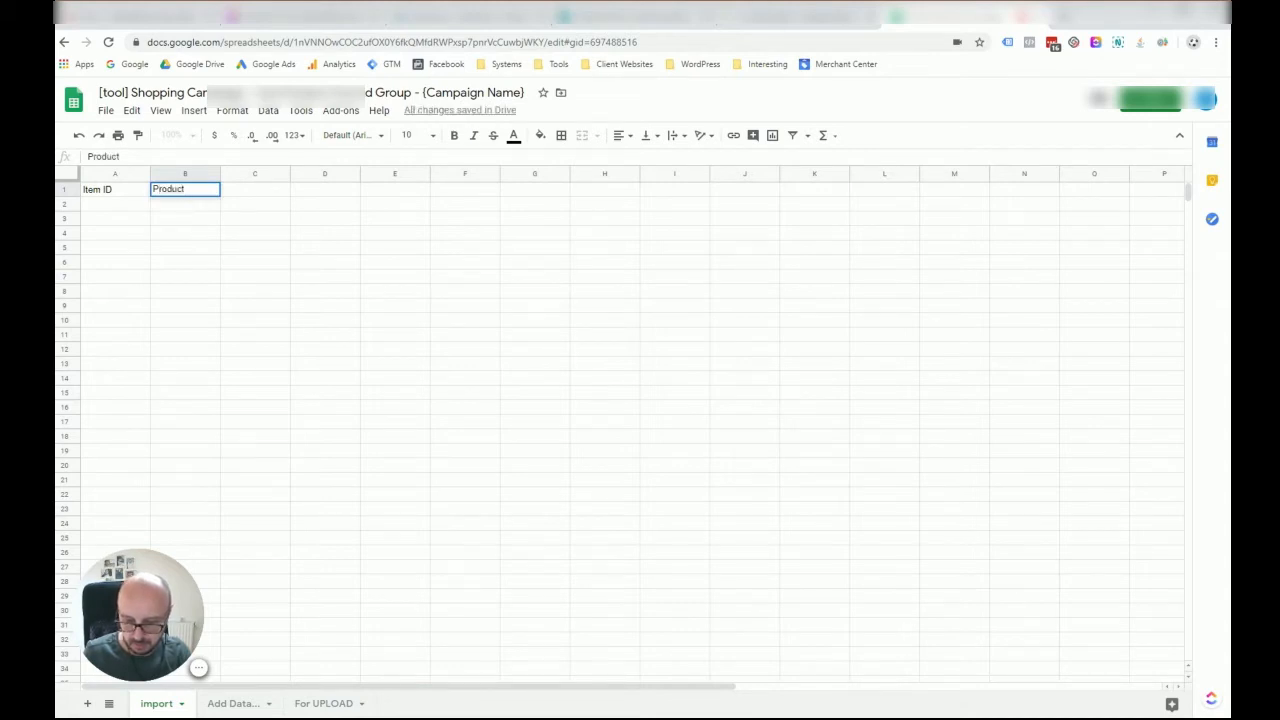
type("oduct name")
key("Return")
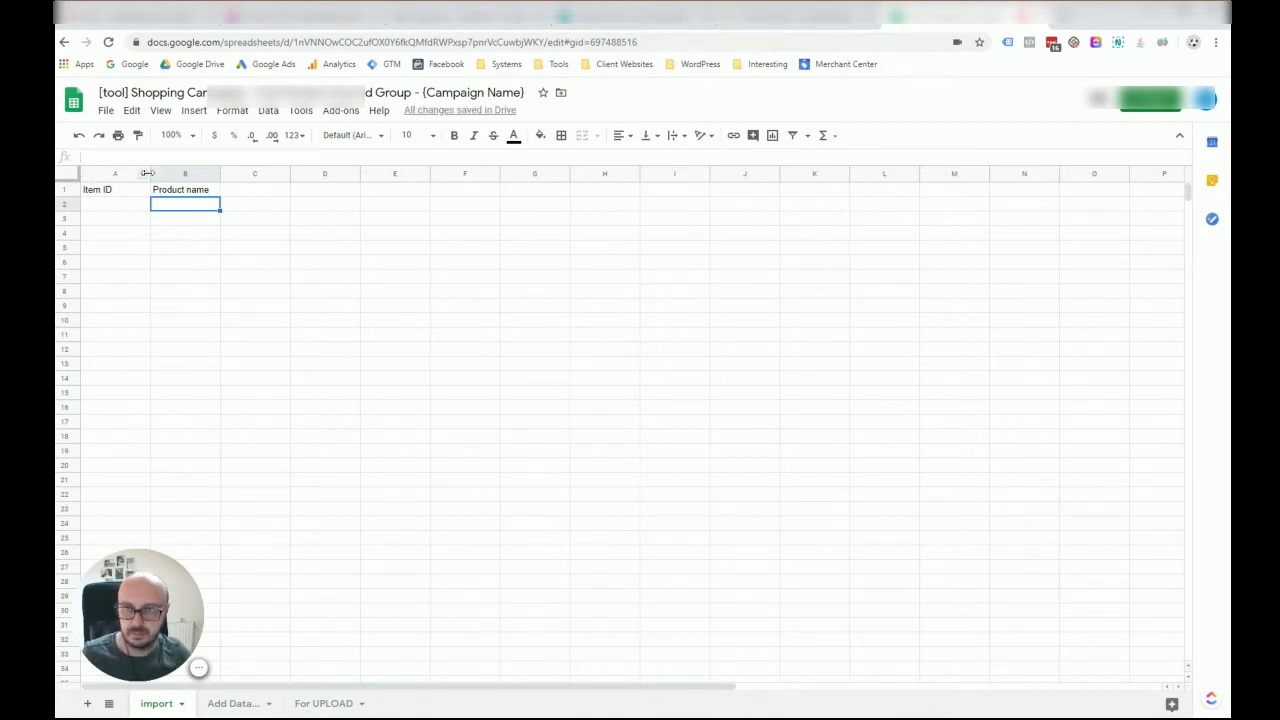
left_click_drag(150, 174, 323, 174)
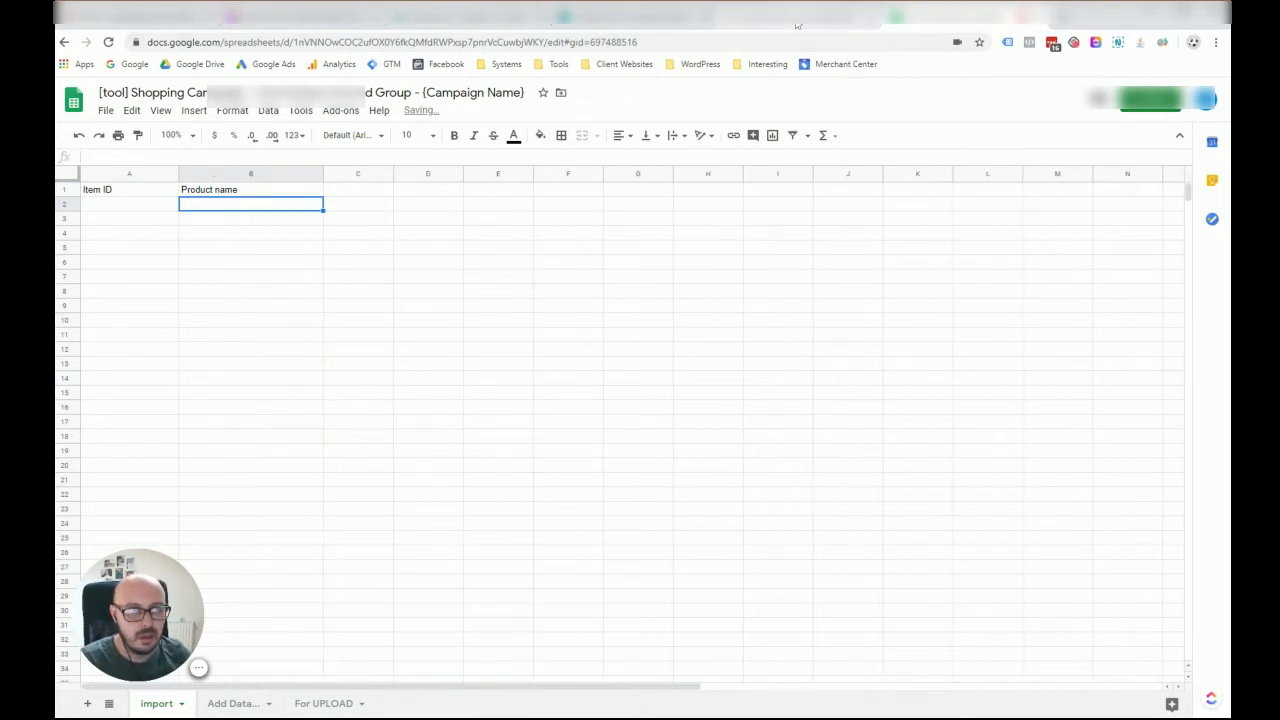
- Switch to Google Ads, open the "Shopping | USA | Catch All" campaign and review its product list
left_click(431, 20)
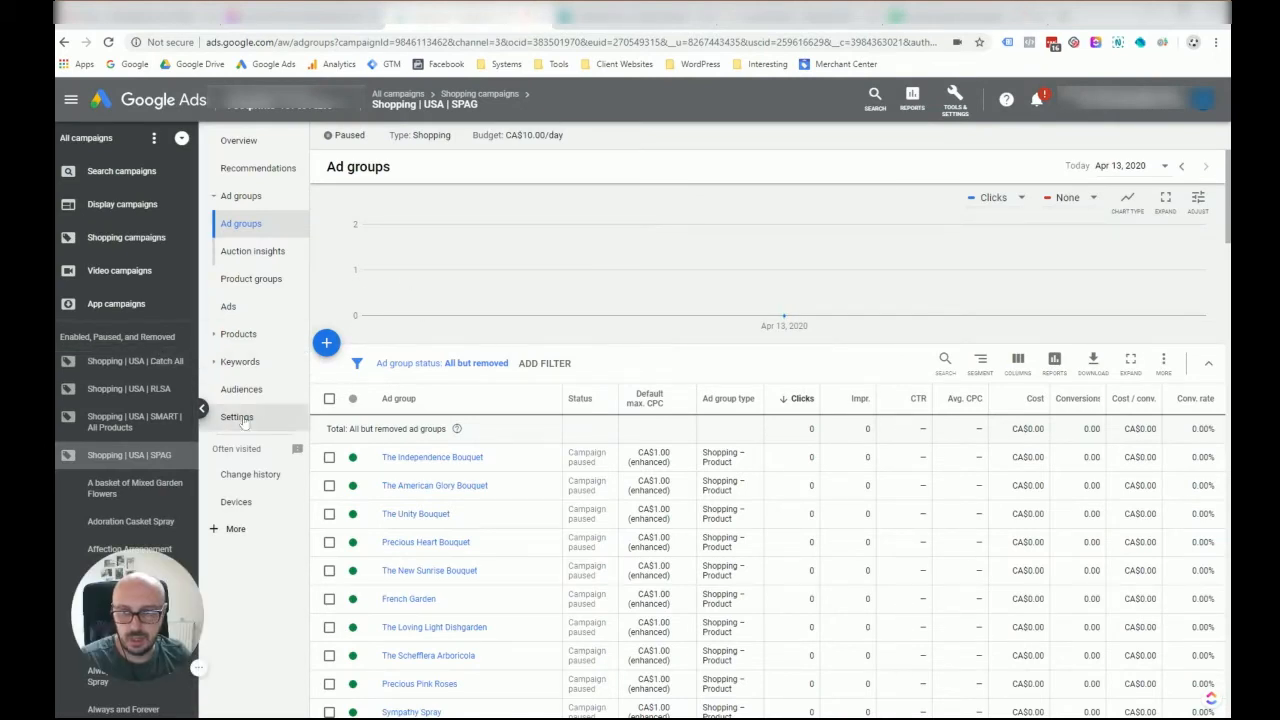
scroll(133, 443, "down", 1)
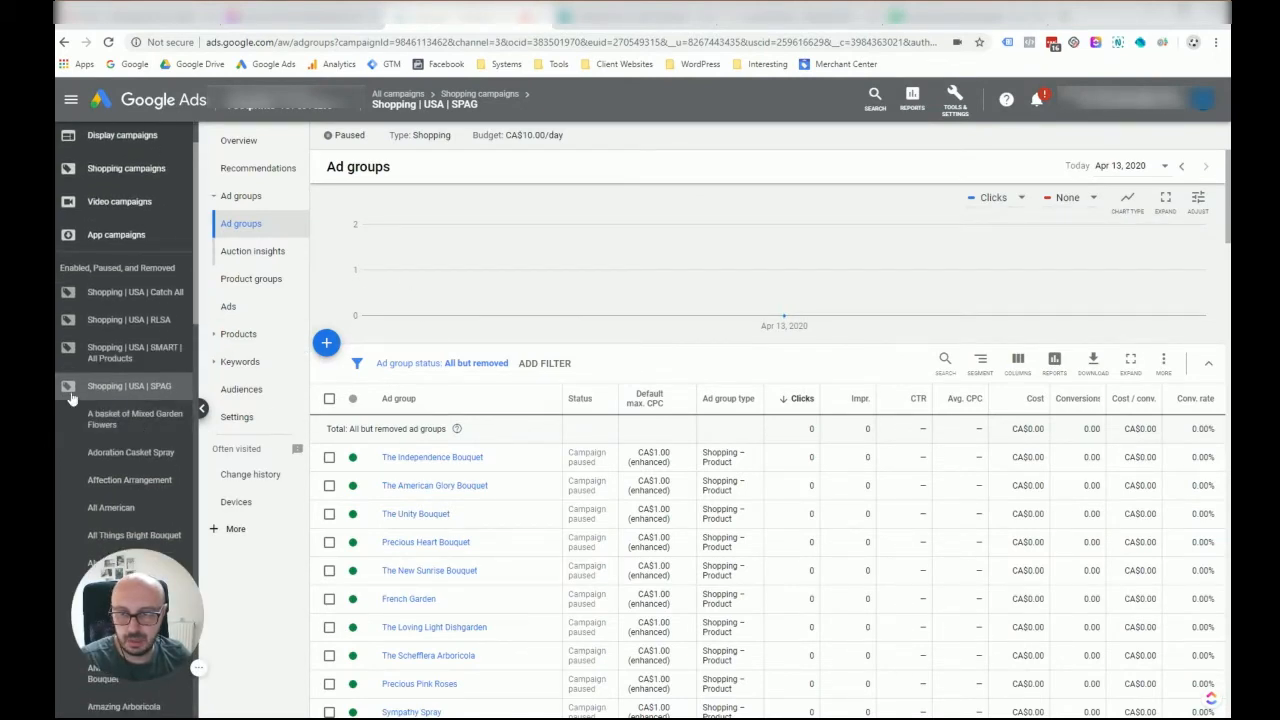
scroll(180, 430, "up", 1)
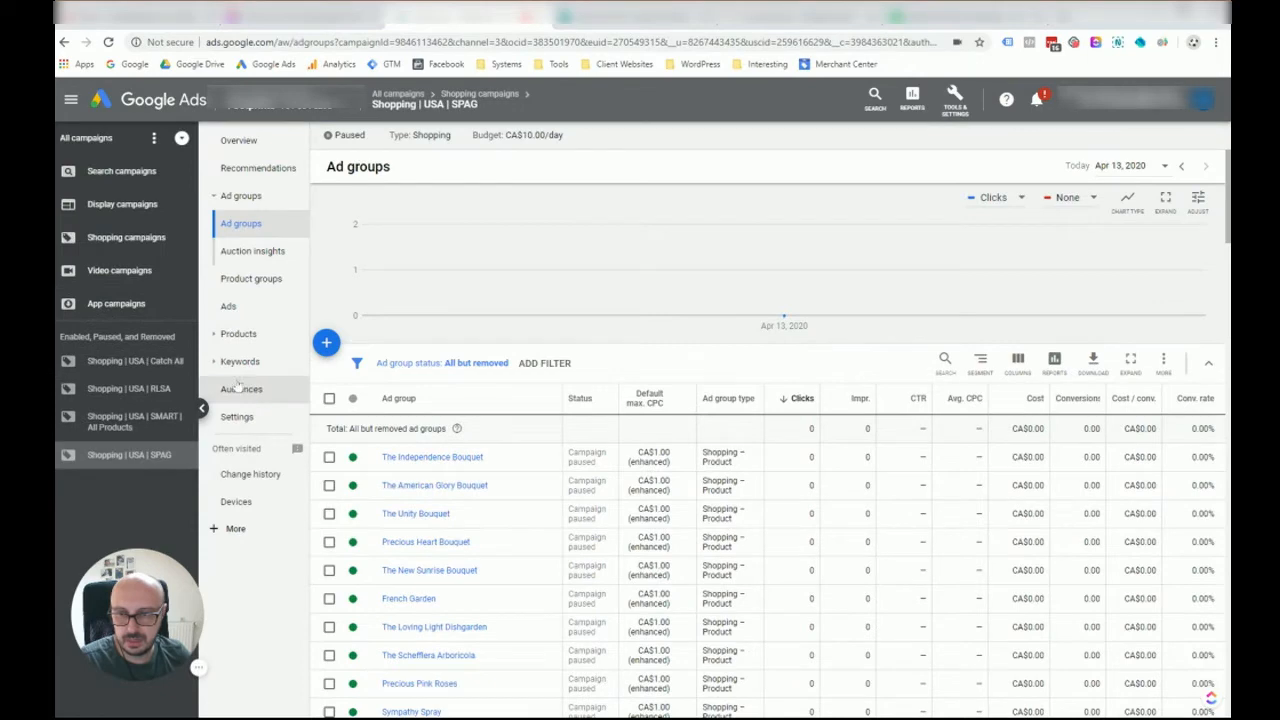
left_click(136, 366)
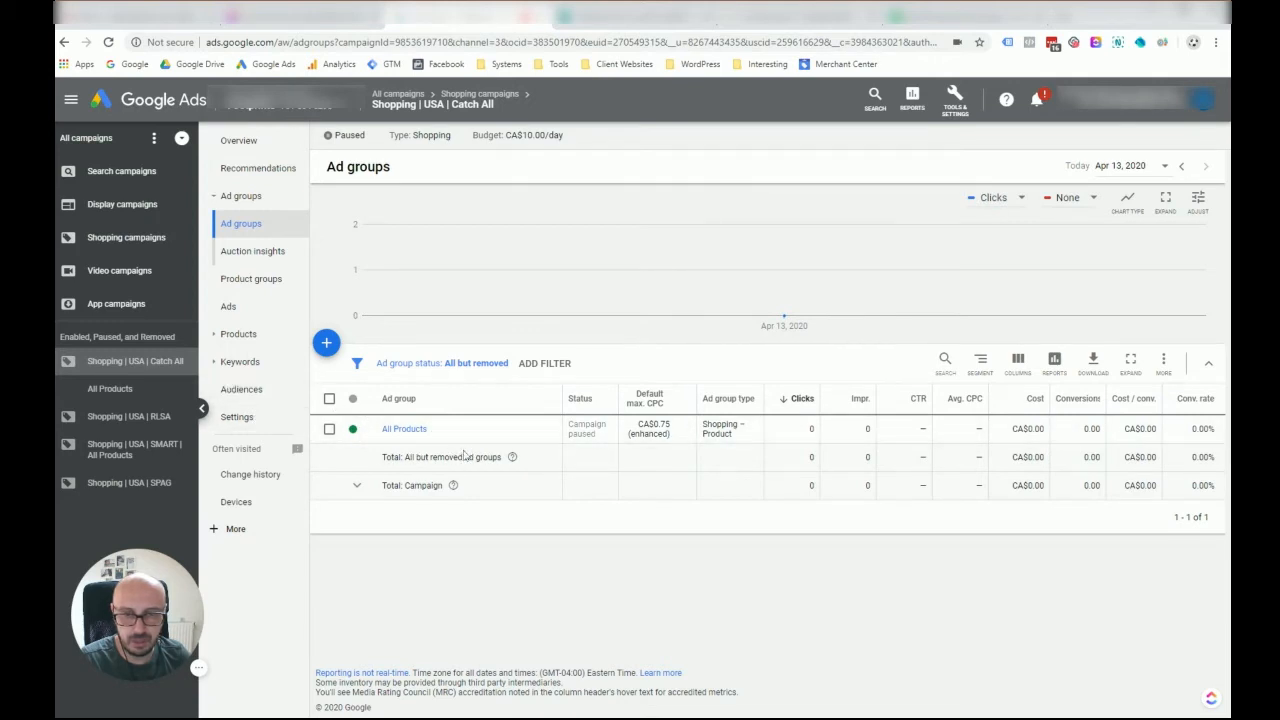
left_click(237, 334)
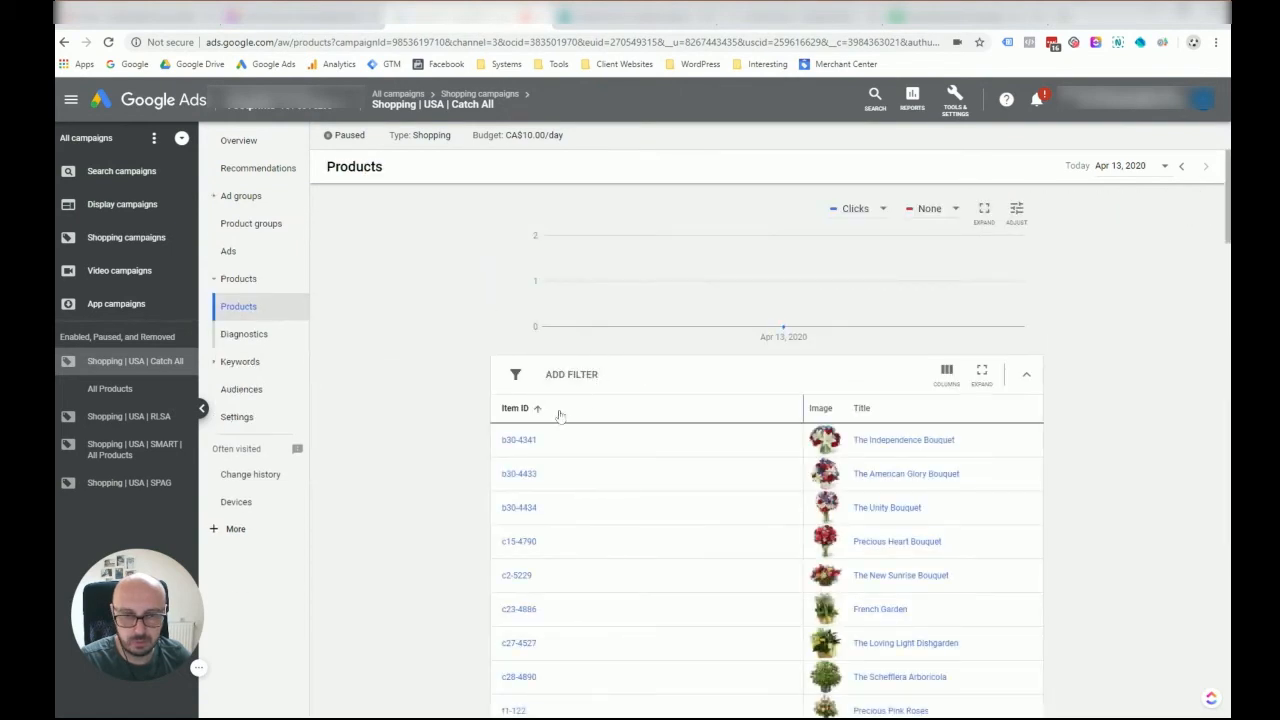
scroll(506, 358, "down", 2)
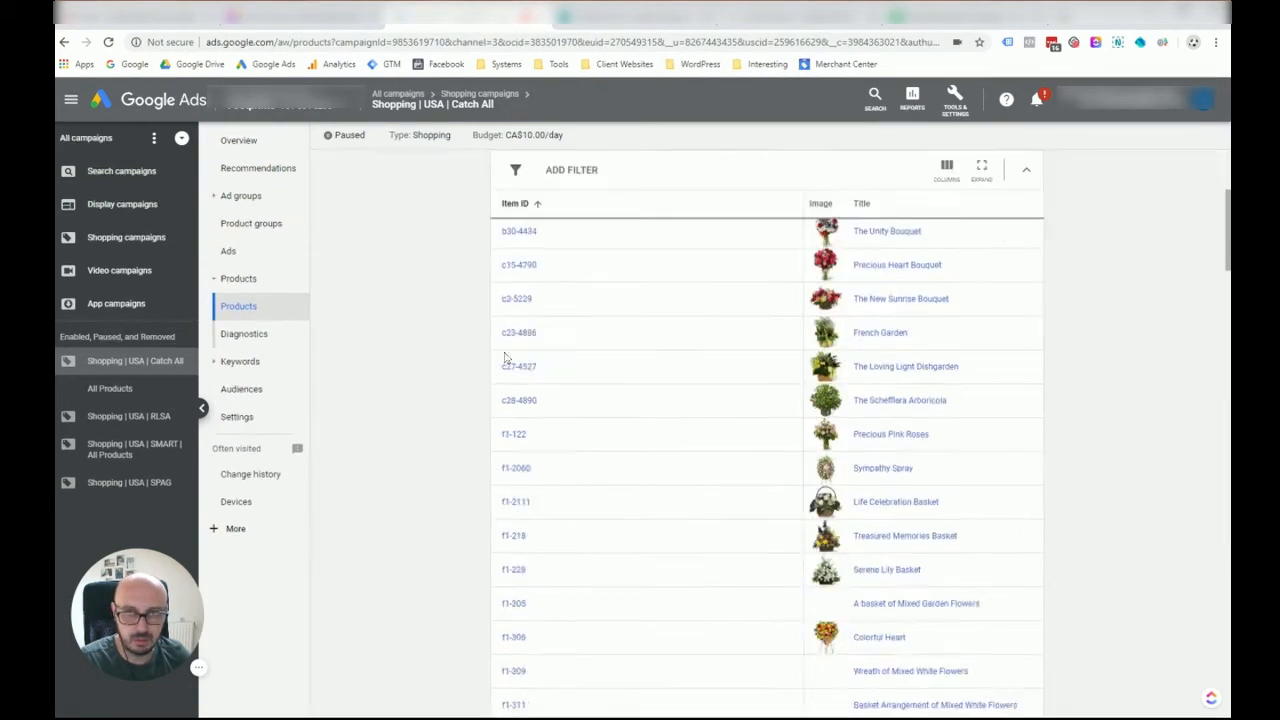
scroll(506, 358, "up", 2)
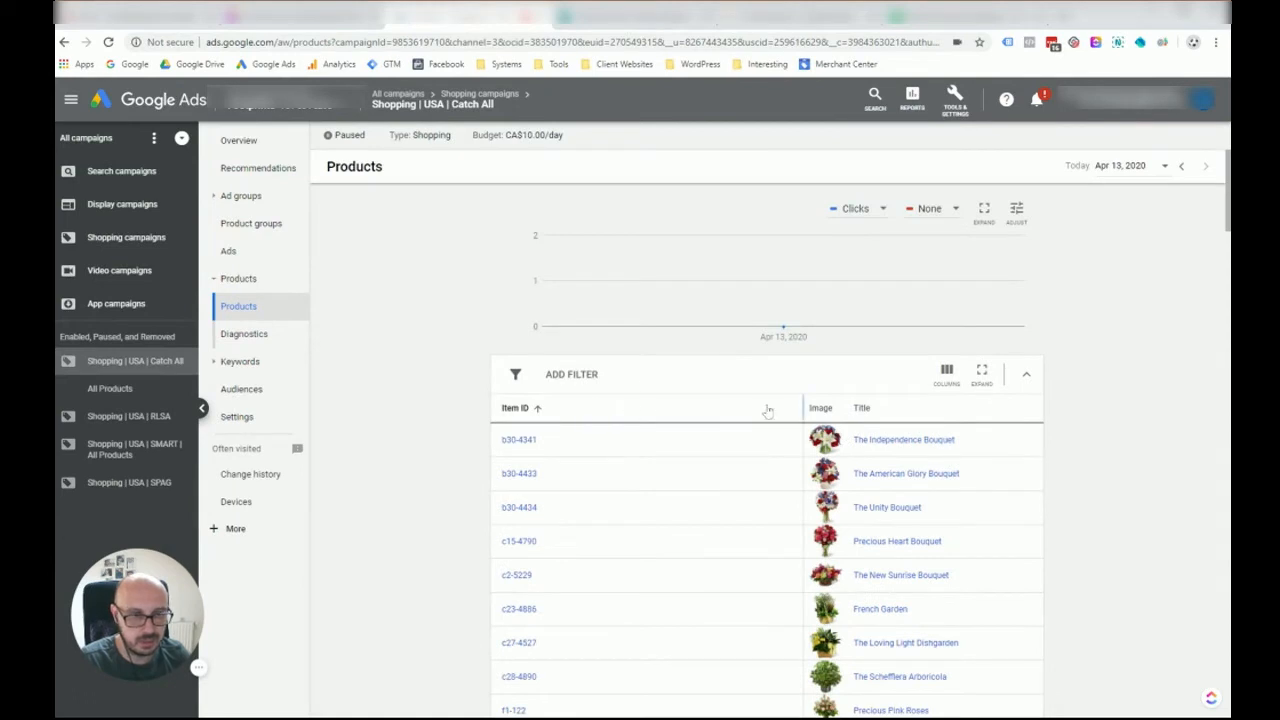
- Check which columns are available for the products table, leaving the column set as it is
left_click(946, 371)
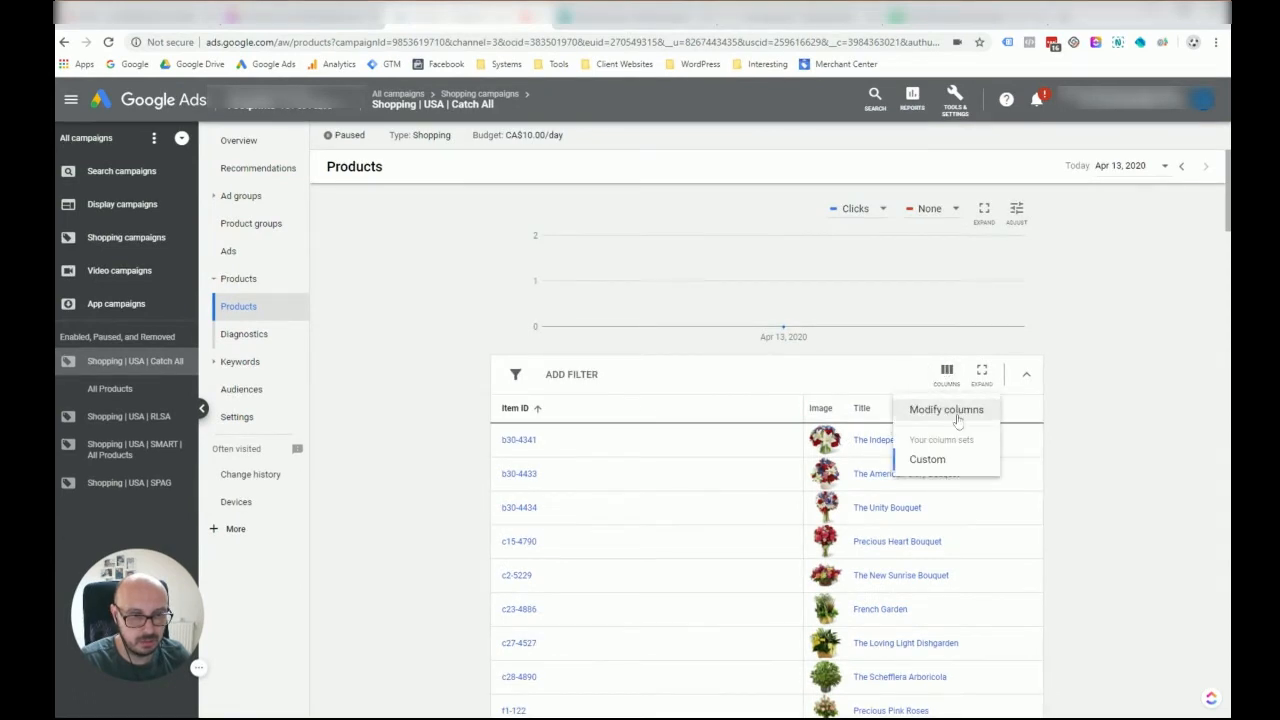
left_click(940, 411)
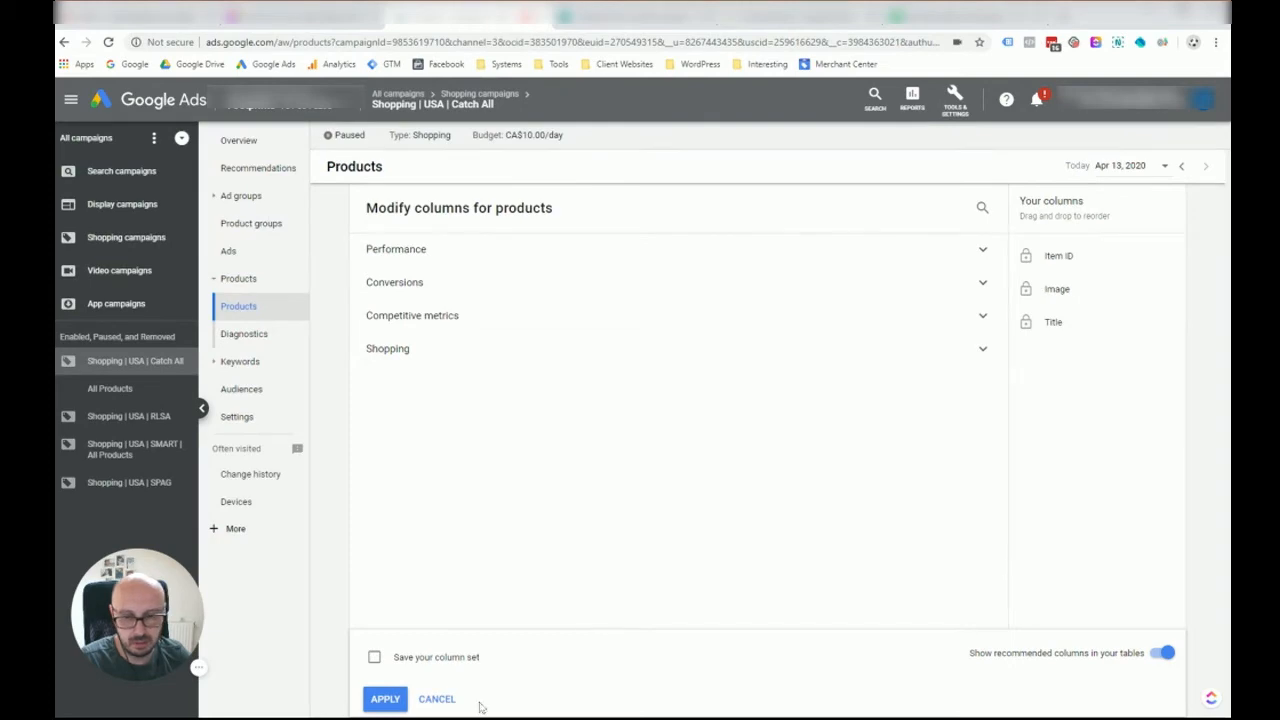
left_click(437, 699)
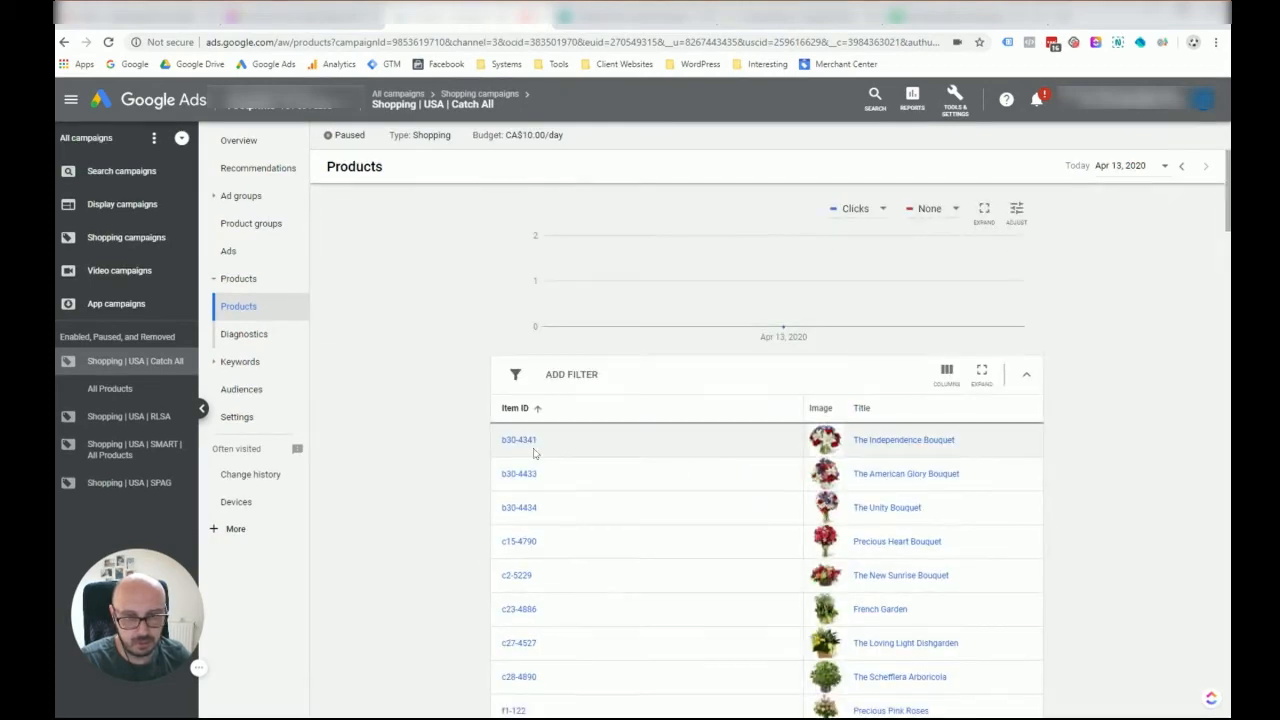
- Select and copy the product rows with item IDs and titles from b30-4341 through s28-4501
mouse_move(504, 446)
left_mouse_down()
mouse_move(866, 541)
mouse_move(951, 608)
mouse_move(969, 571)
left_mouse_up()
scroll(948, 600, "down", 5)
scroll(955, 605, "down", 8)
scroll(960, 588, "down", 2)
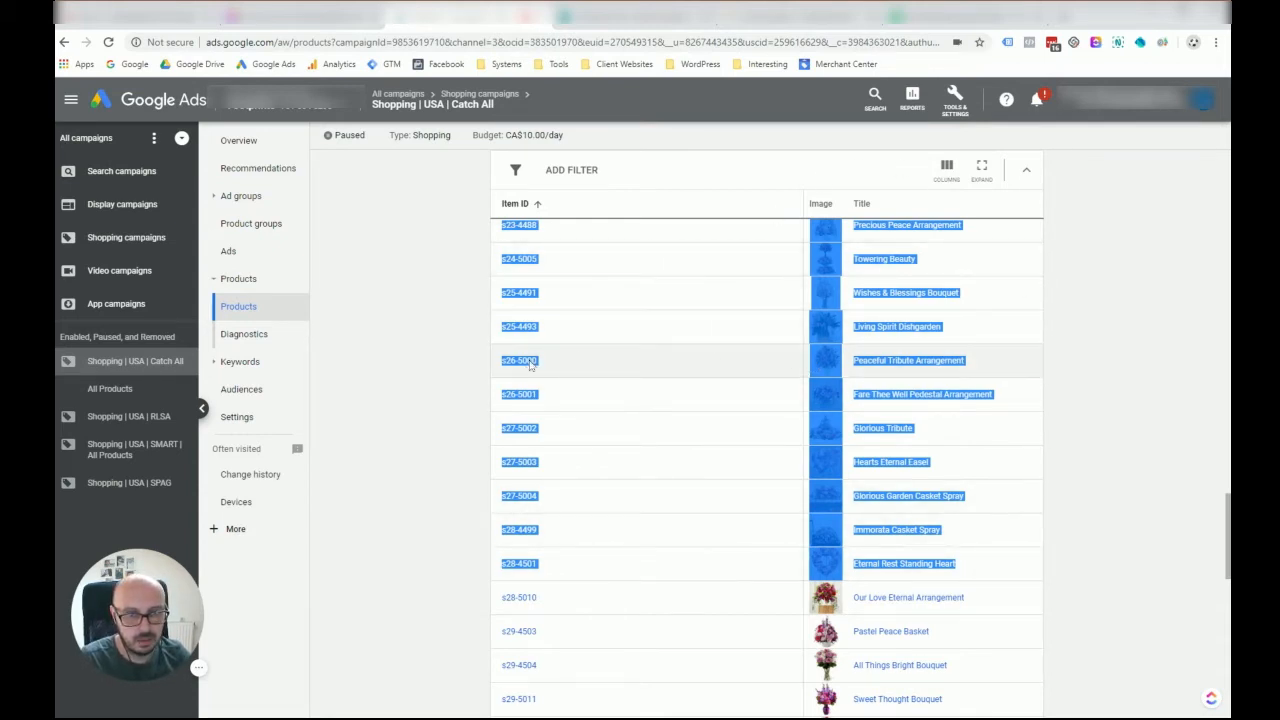
- Paste the copied product list into the import sheet starting at A3 and fit column A to its contents
left_click(969, 22)
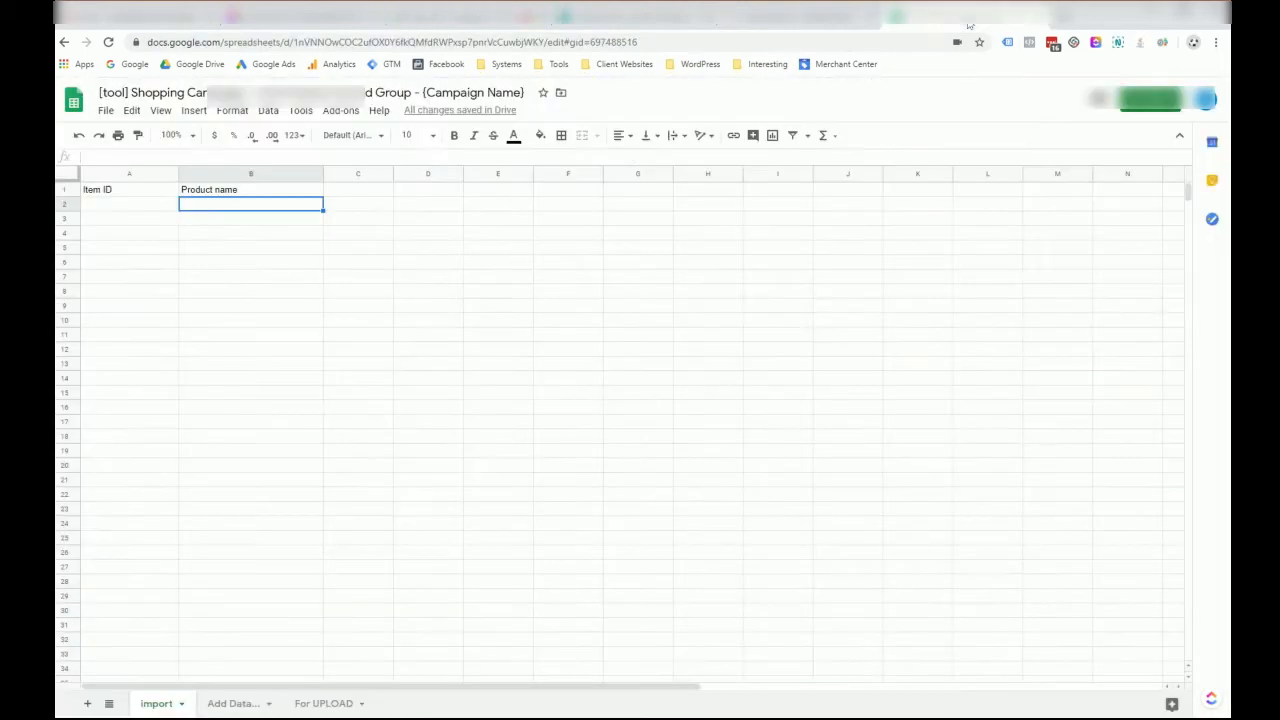
left_click(136, 207)
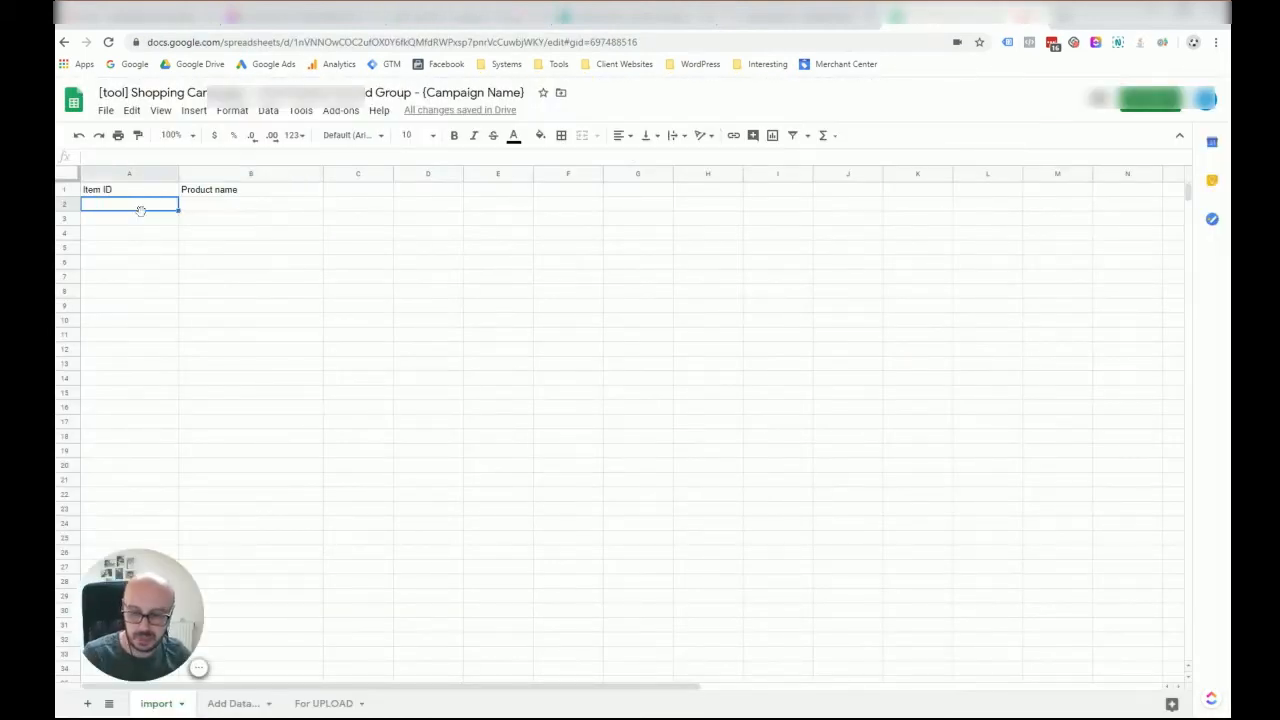
left_click(137, 221)
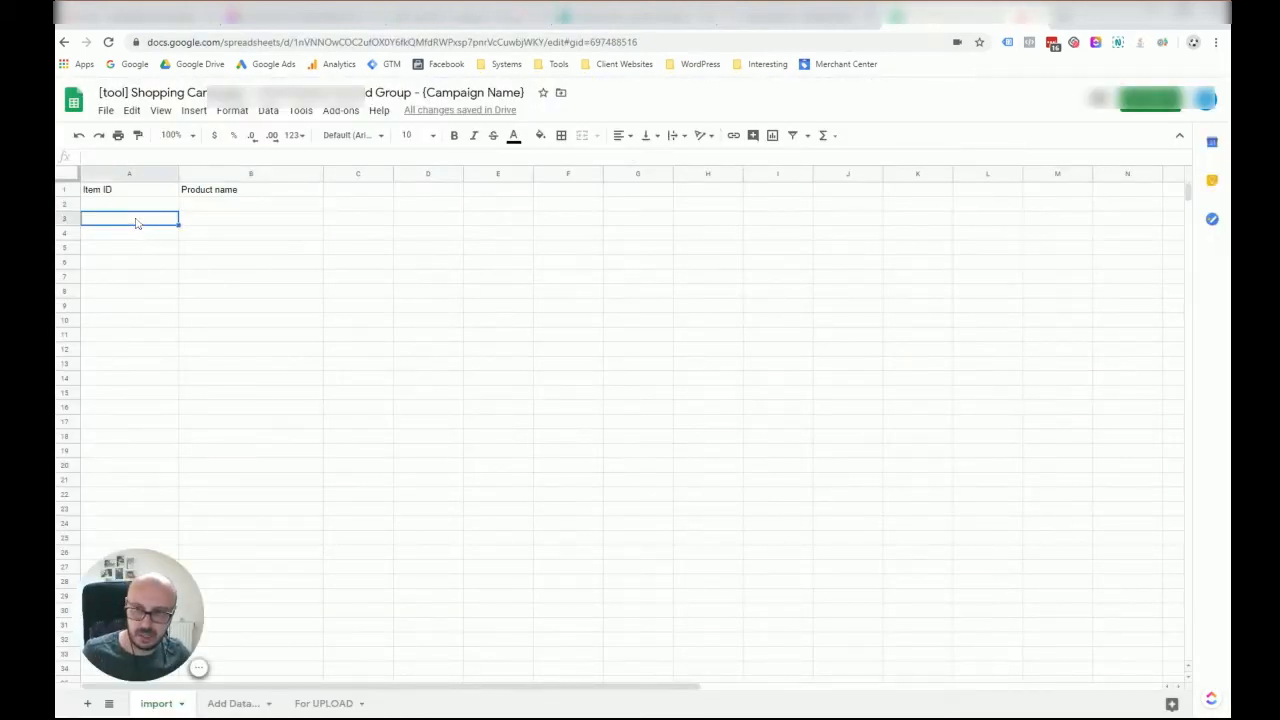
left_click(138, 207)
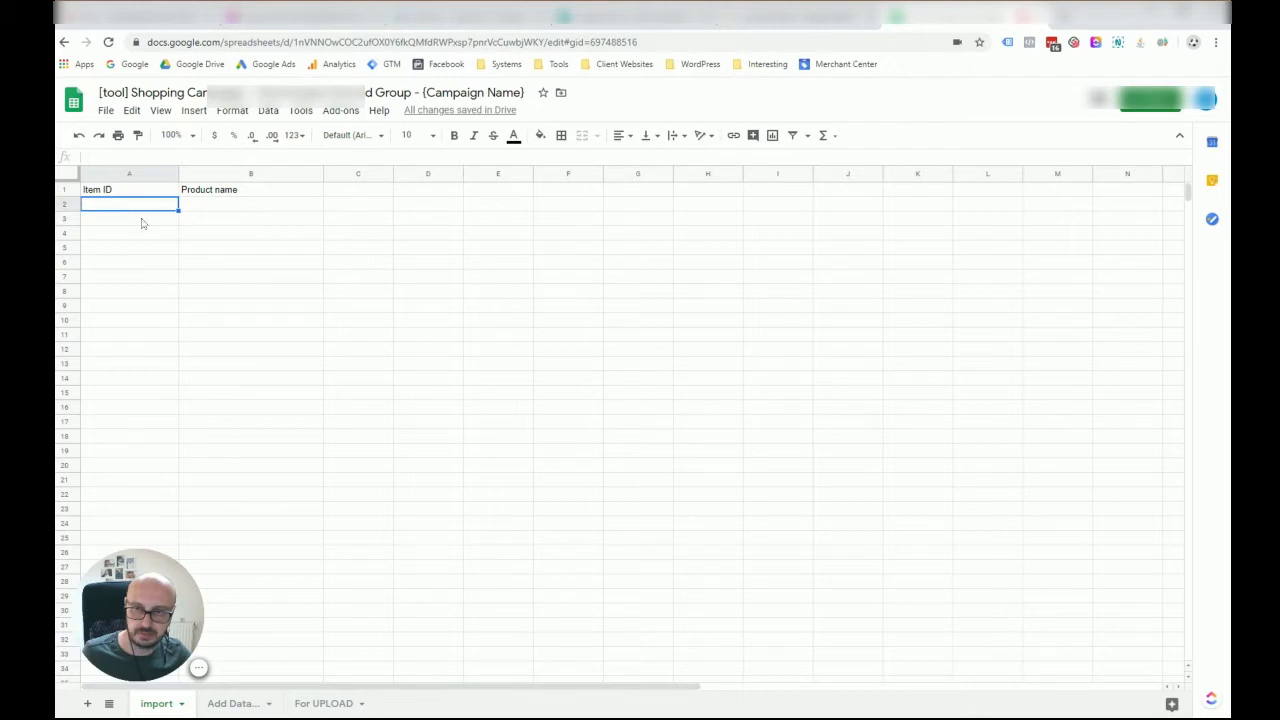
left_click(139, 222)
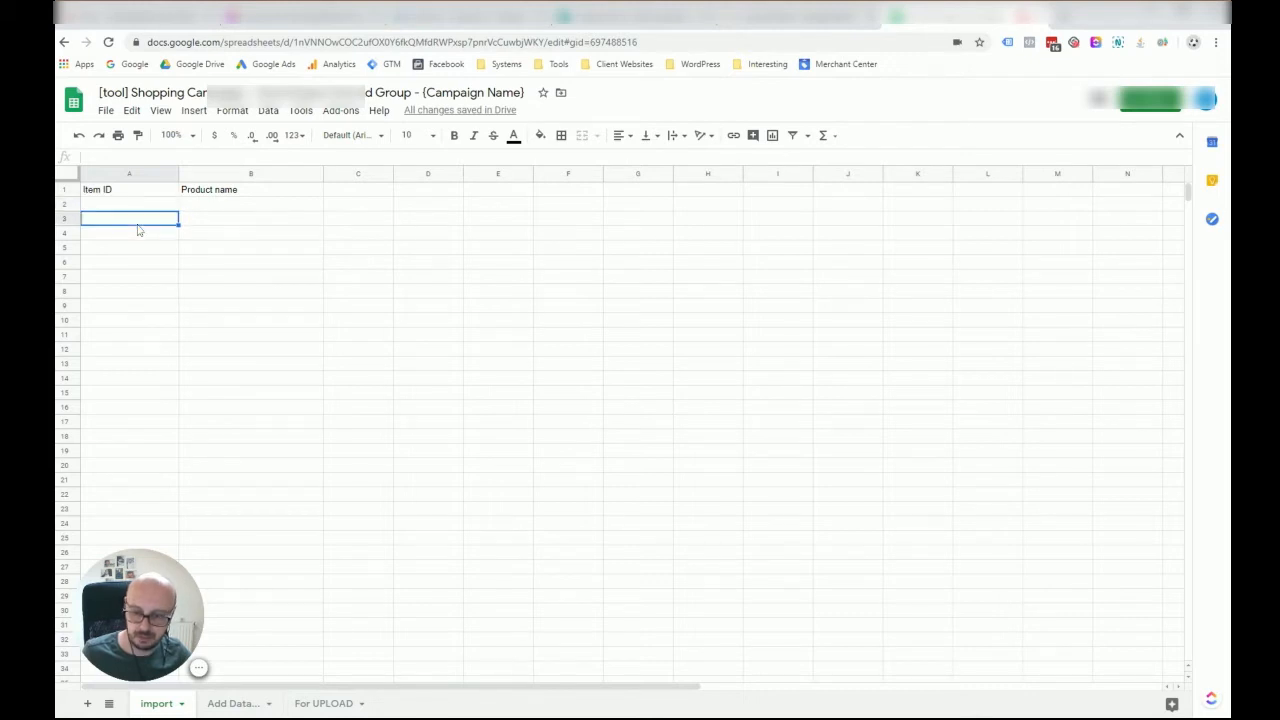
key("ctrl+v")
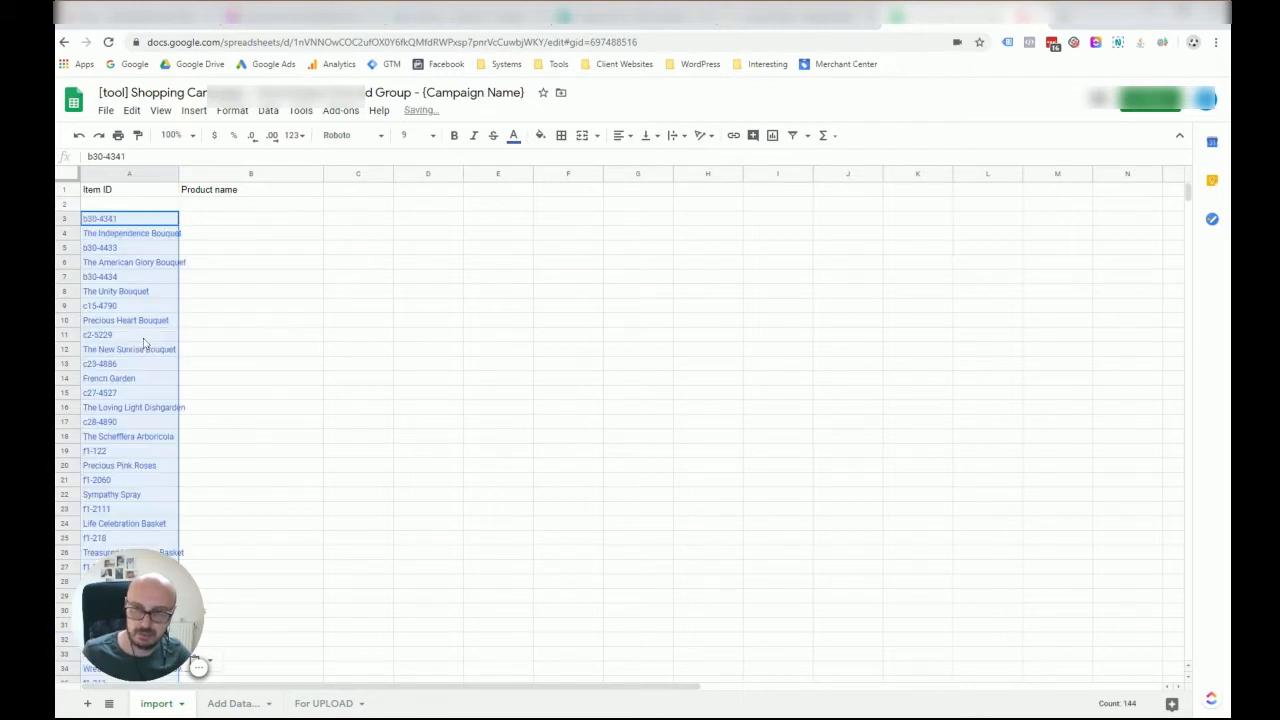
double_click(178, 177)
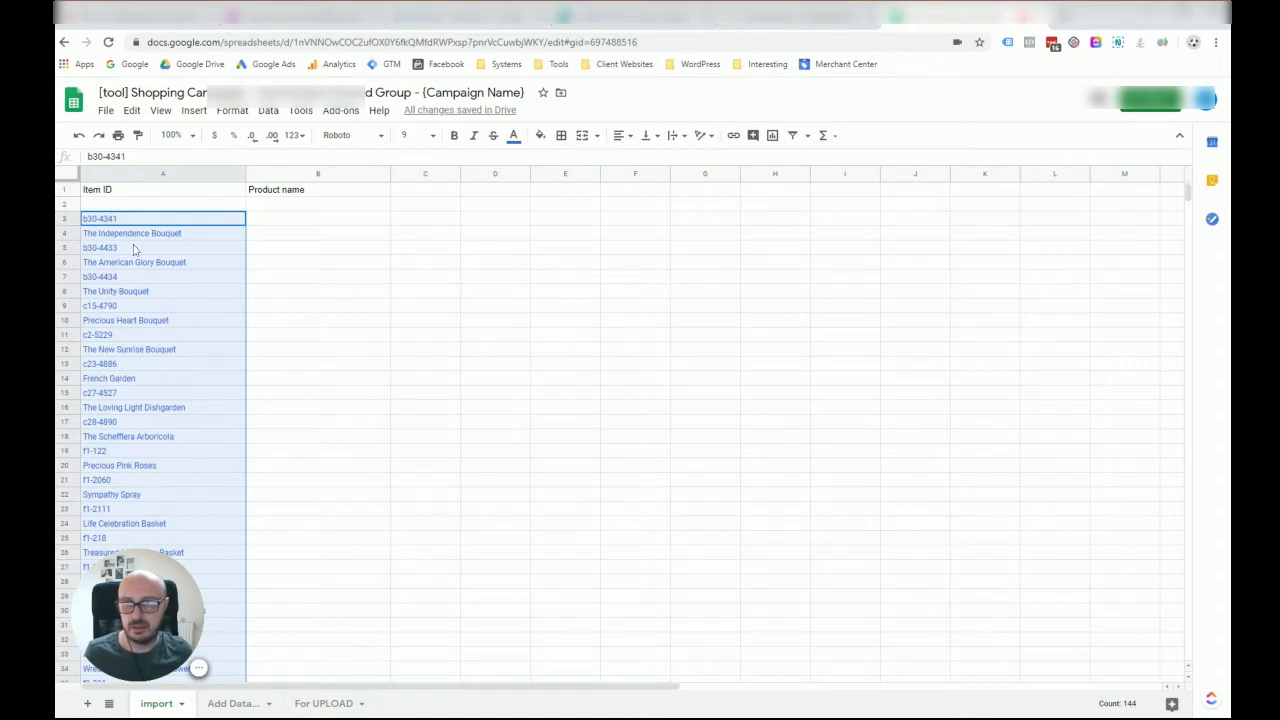
- Paste the same product list starting at B2, and delete row 2 to pair each item ID with its name
left_click(259, 206)
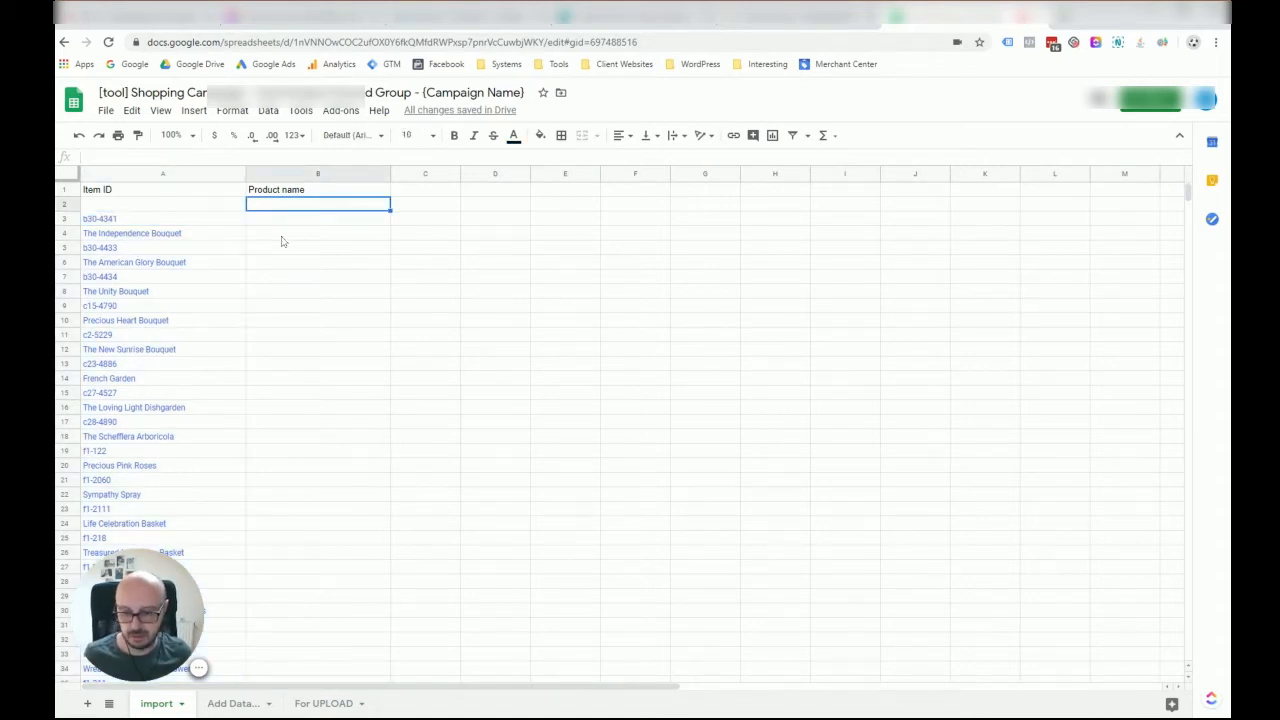
key("ctrl+v")
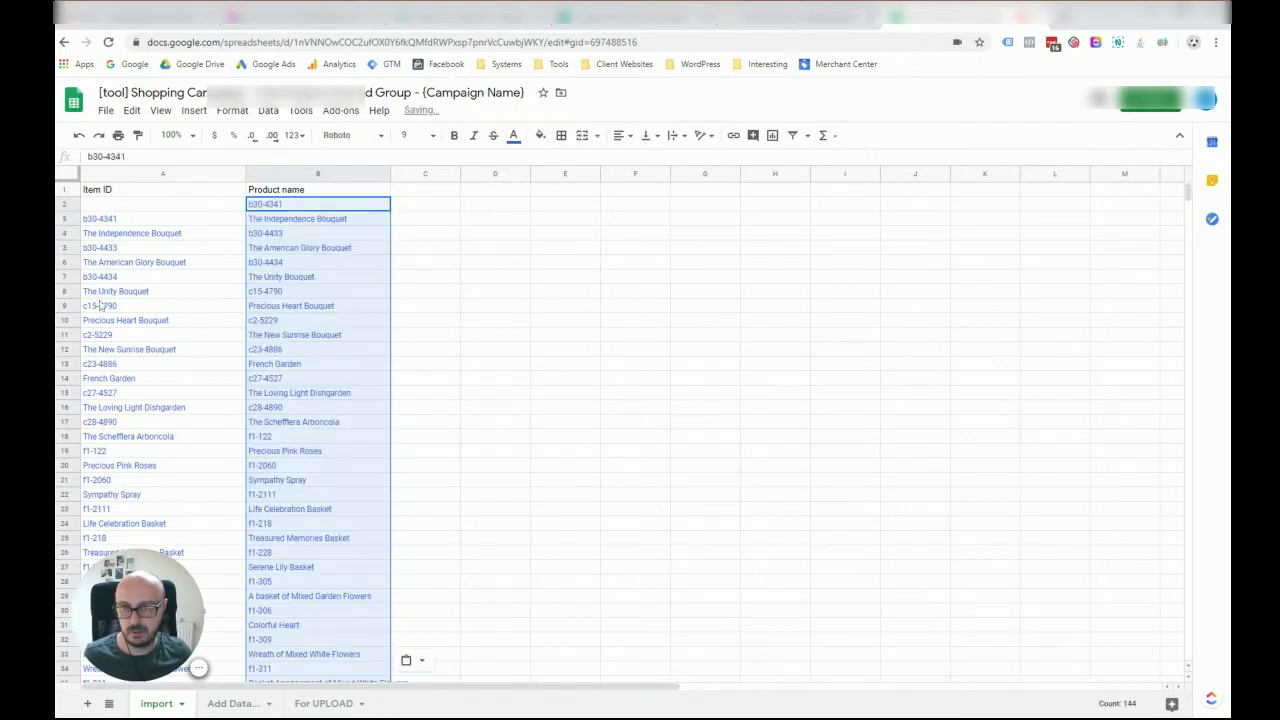
right_click(66, 207)
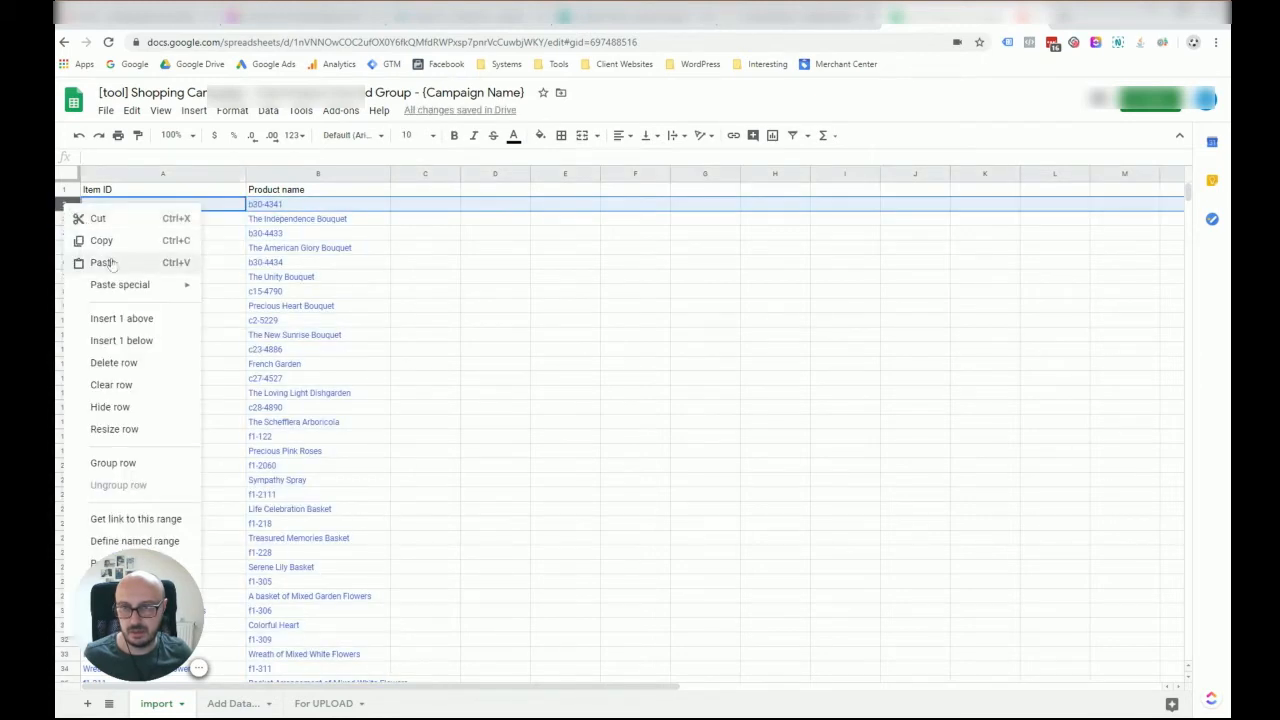
left_click(121, 363)
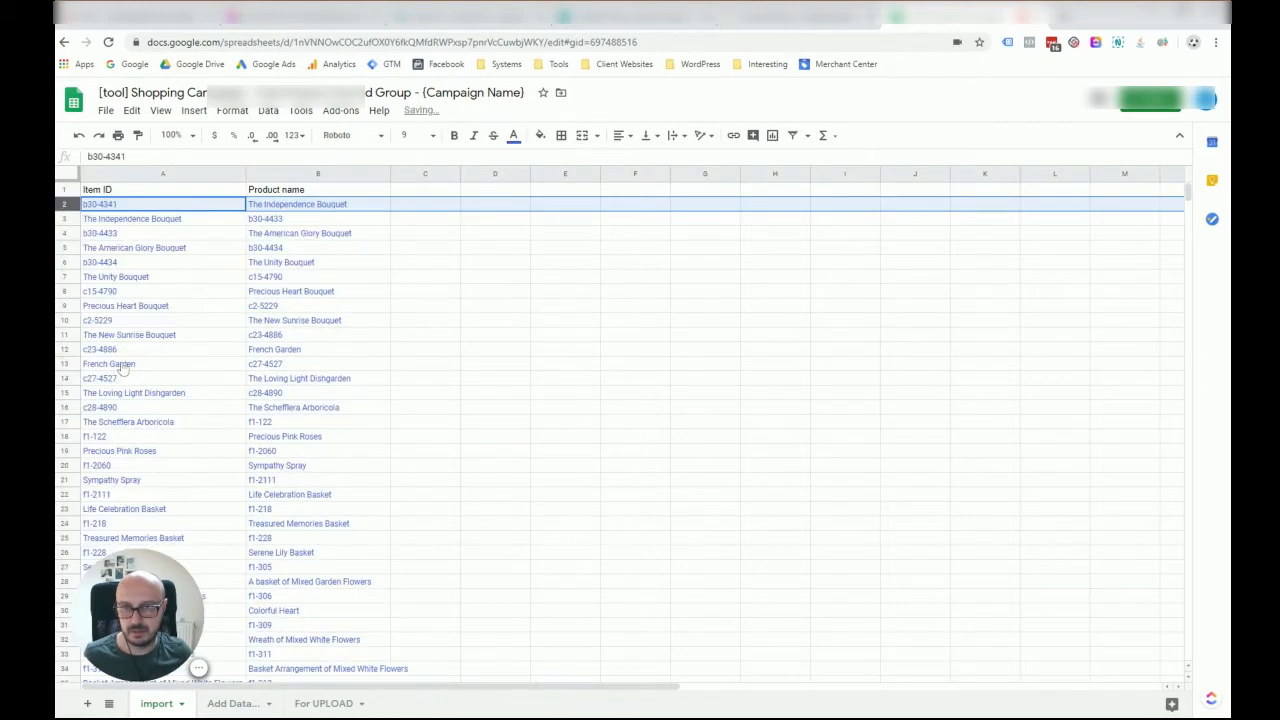
left_click(409, 327)
- Compare the Item ID and Product name columns row by row to tell matching pairs from the reversed rows between them
left_click(130, 207)
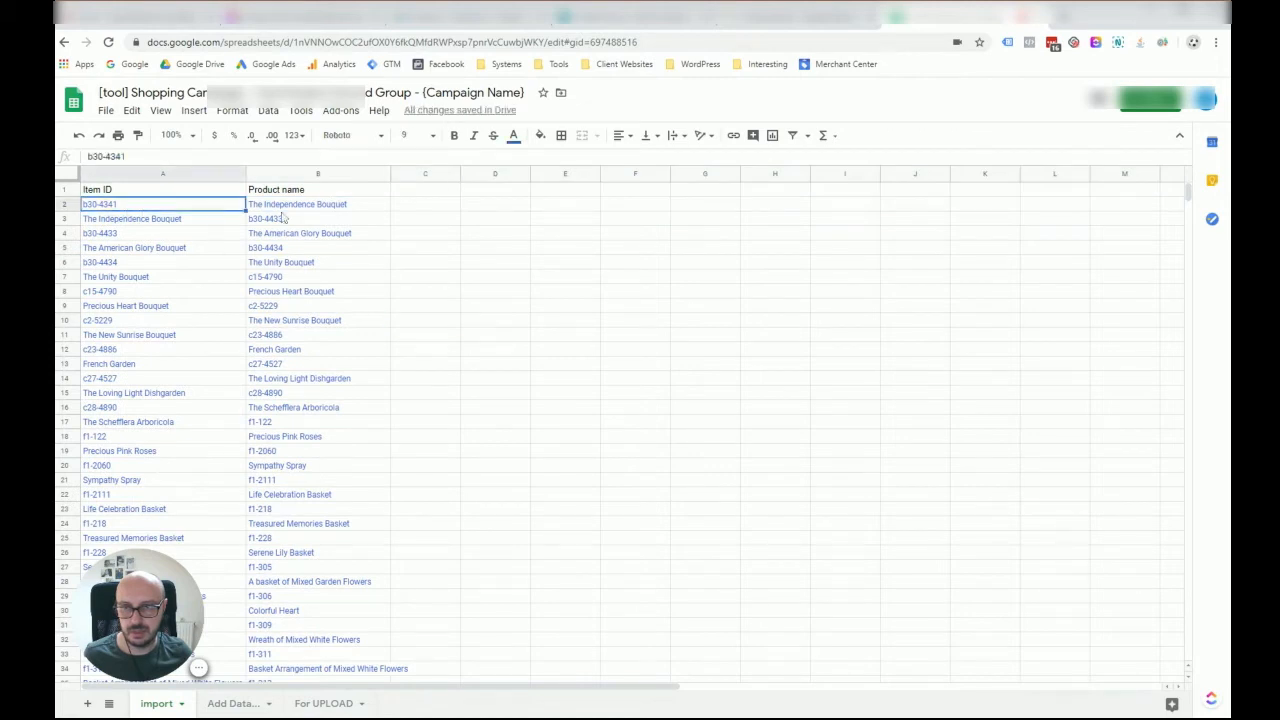
left_click(326, 209)
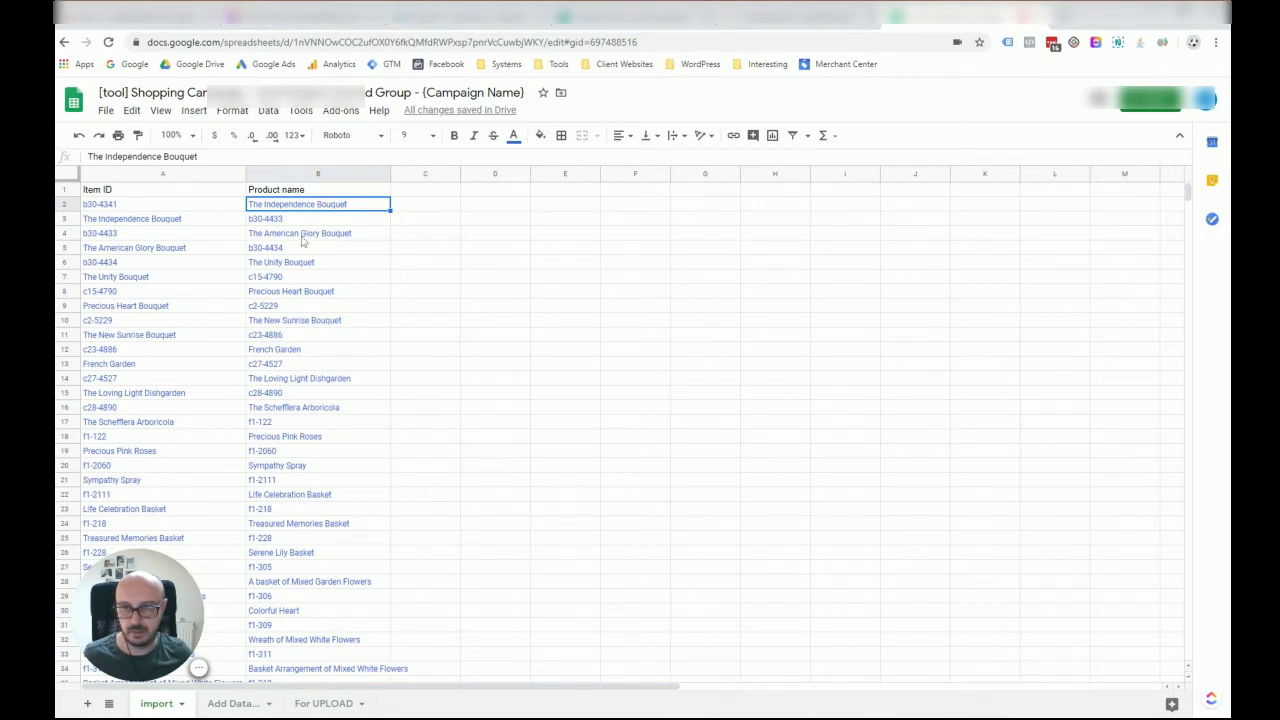
left_click(115, 235)
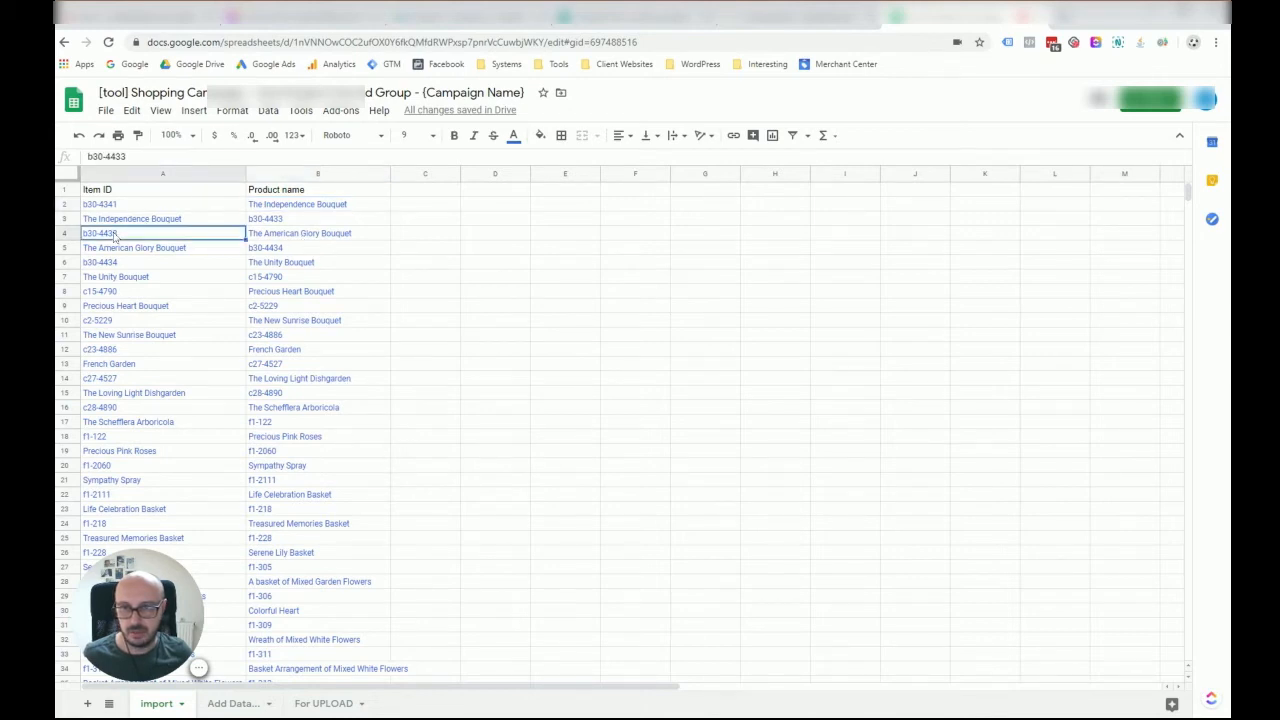
left_click(318, 238)
left_click(110, 264)
left_click(280, 266)
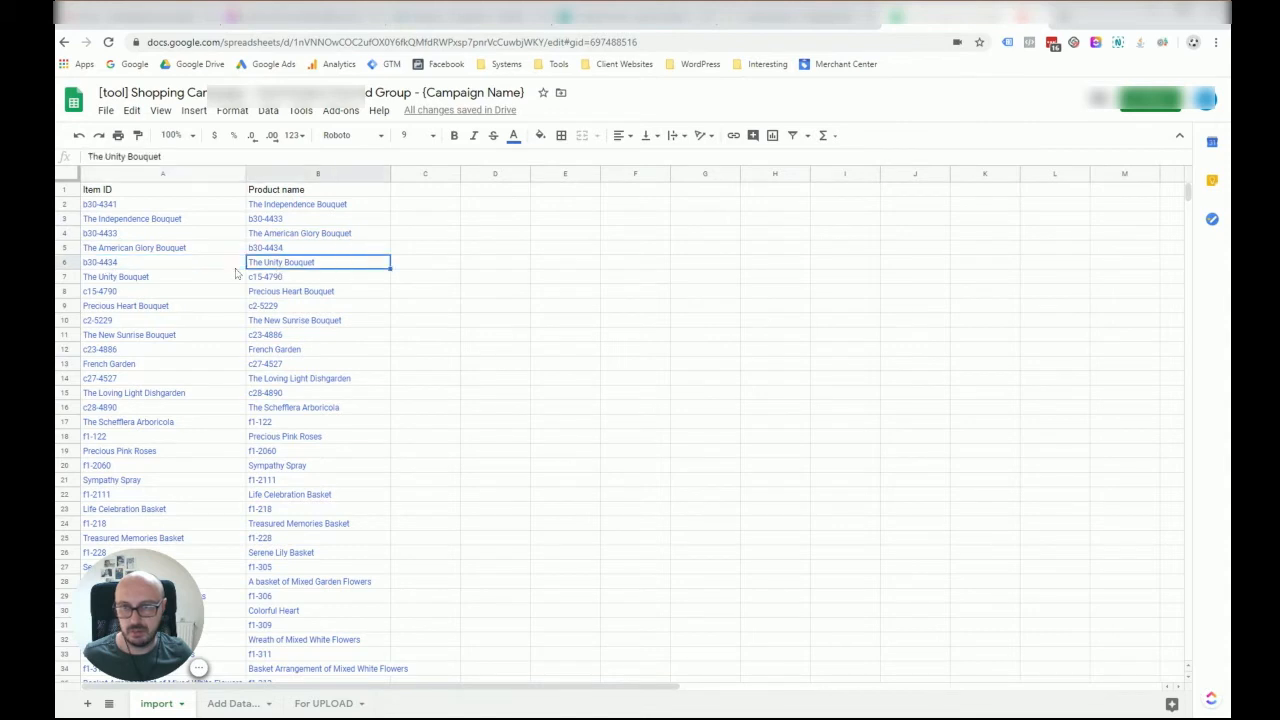
left_click(155, 226)
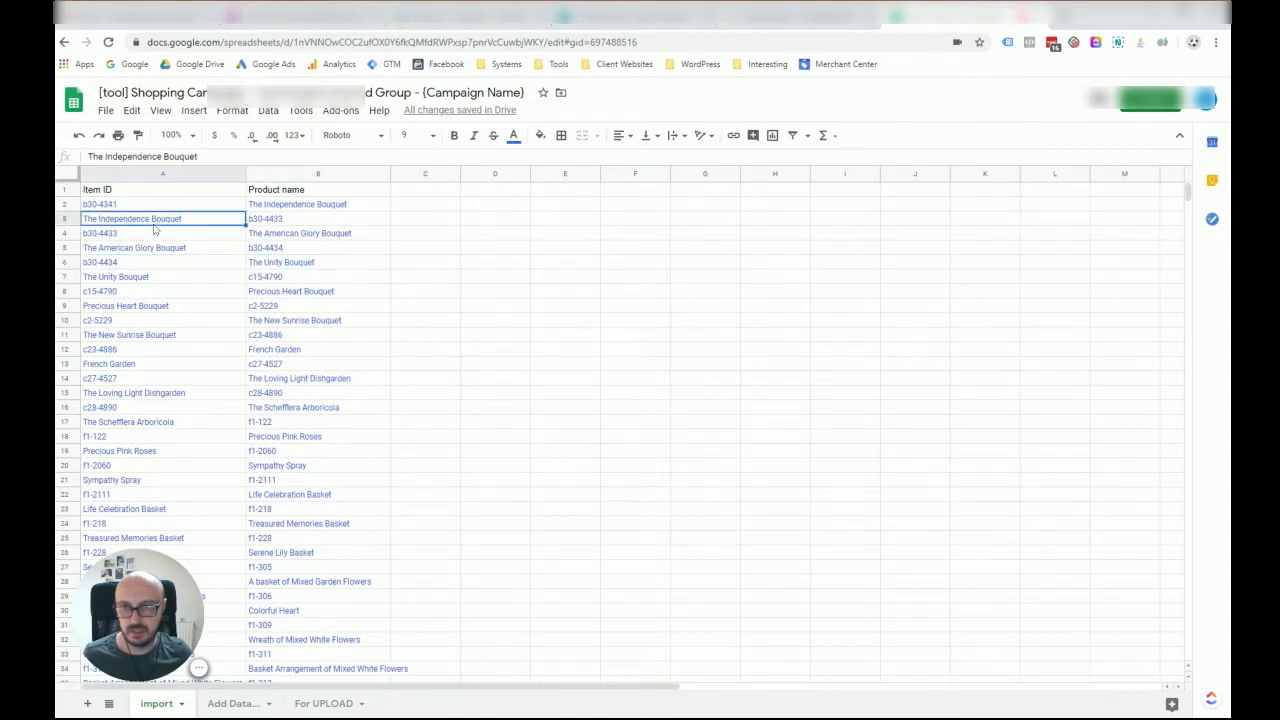
left_click(66, 218)
left_click(65, 248)
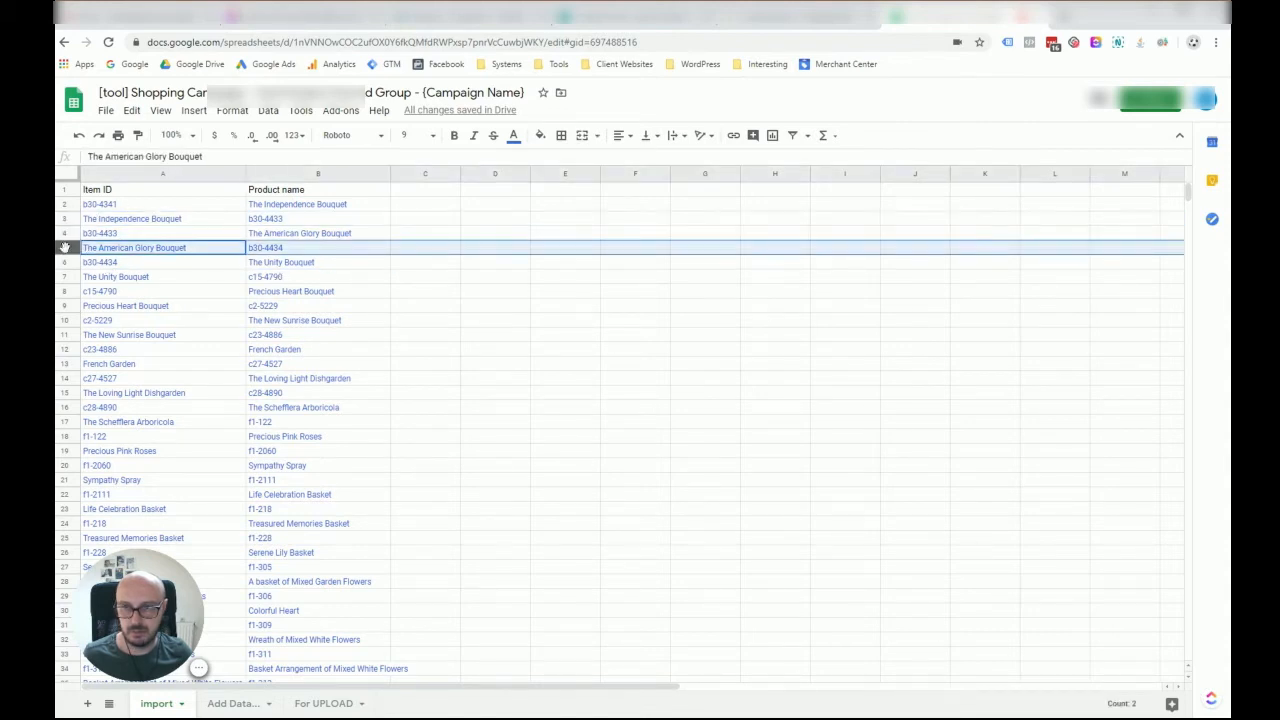
left_click(65, 276)
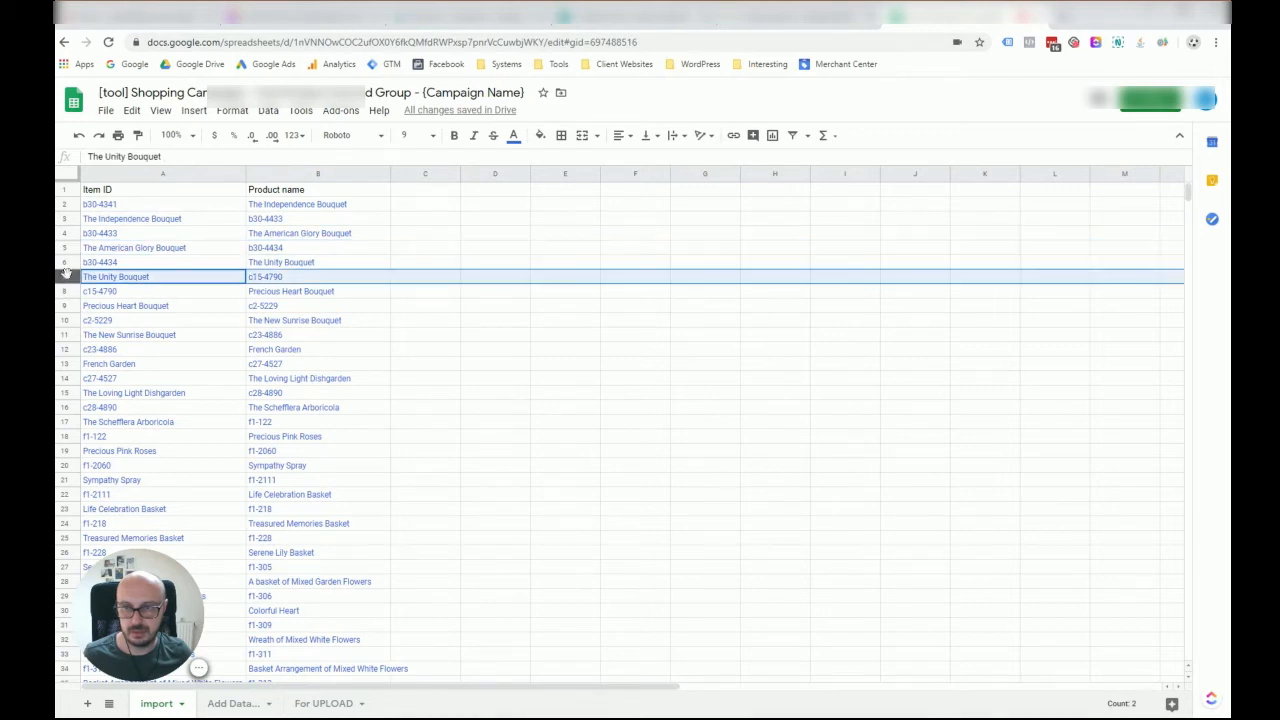
- Add a filter to the whole data range in the Item ID and Product name columns
left_click(128, 193)
key("ctrl+a")
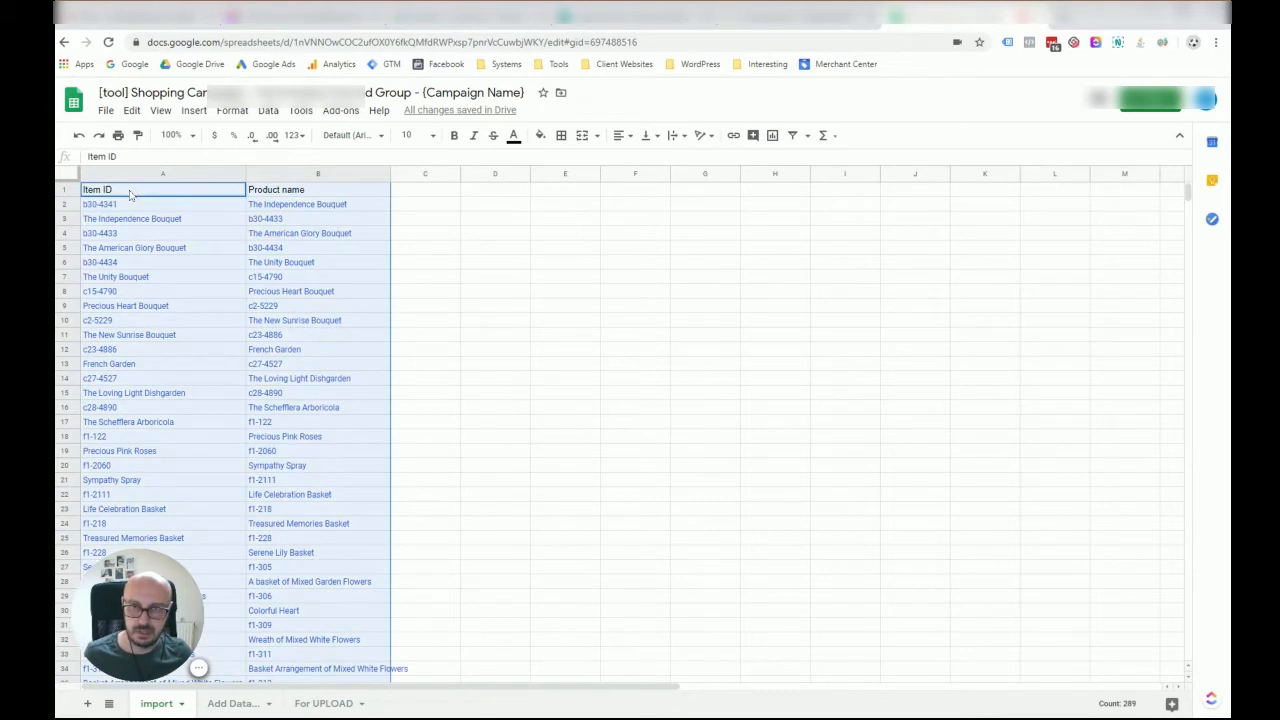
left_click(795, 138)
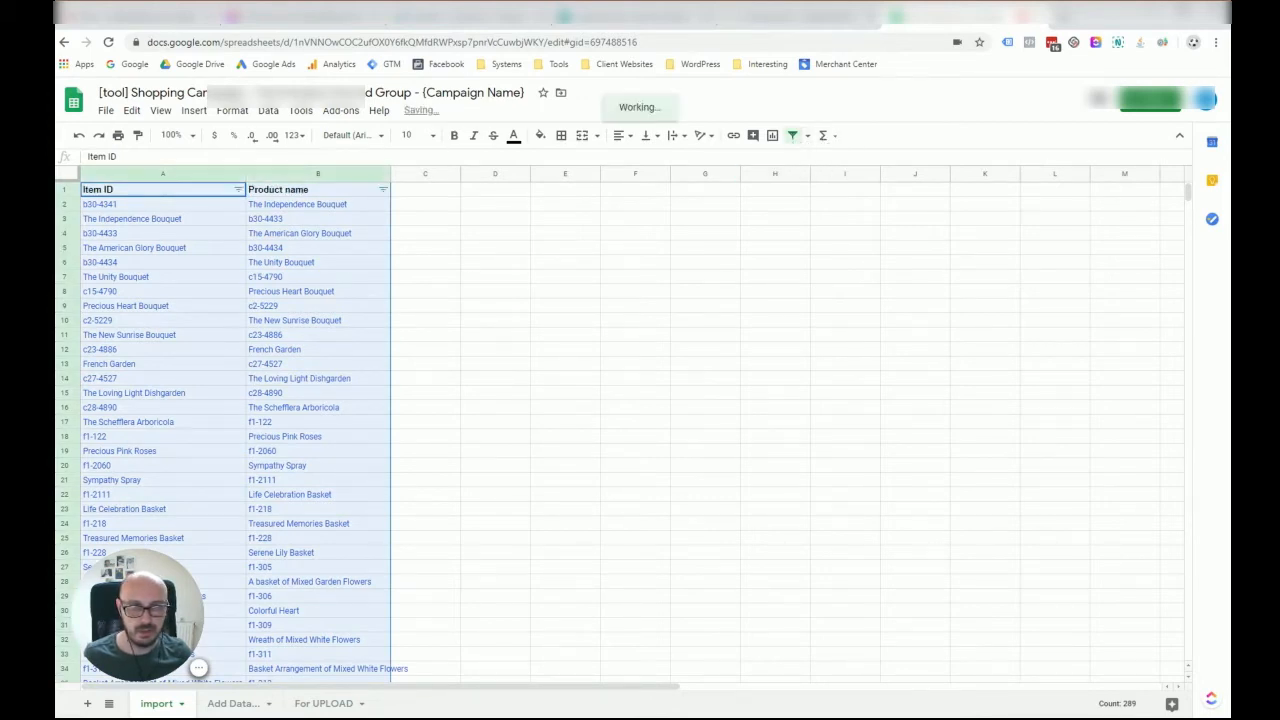
left_click(441, 240)
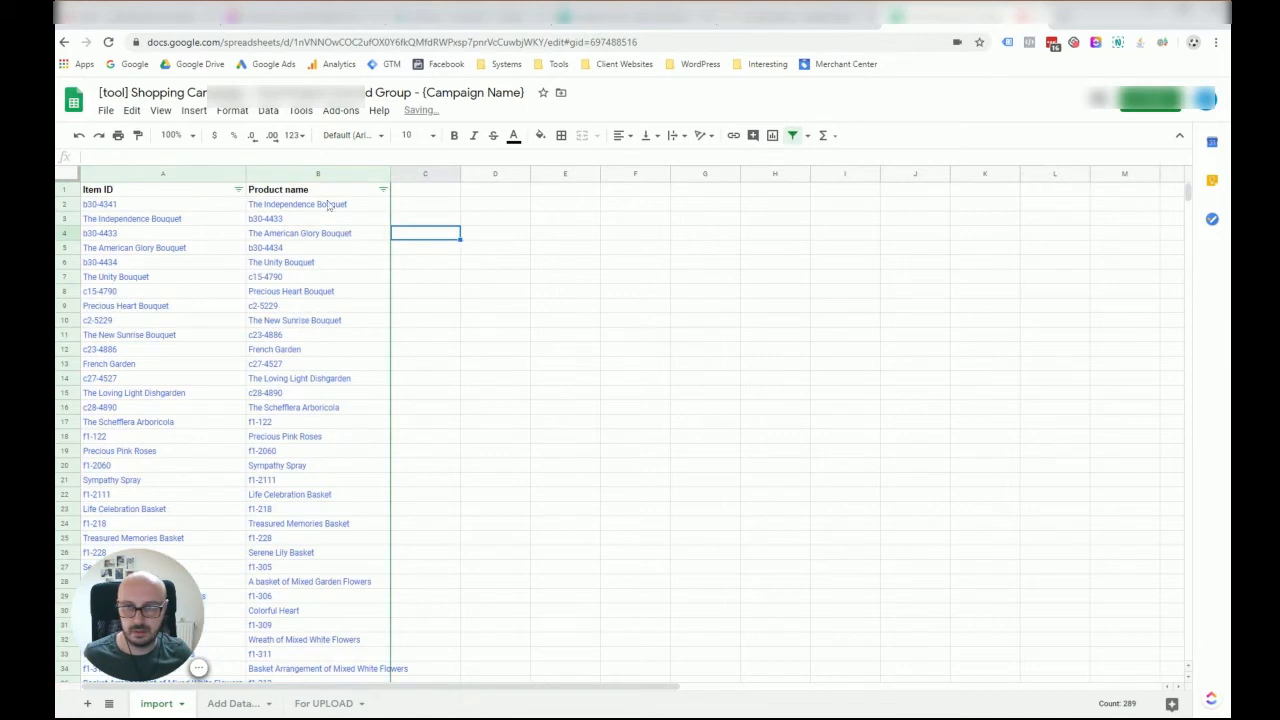
- Filter the Item ID column to show only the rows whose text contains "-"
left_click(238, 190)
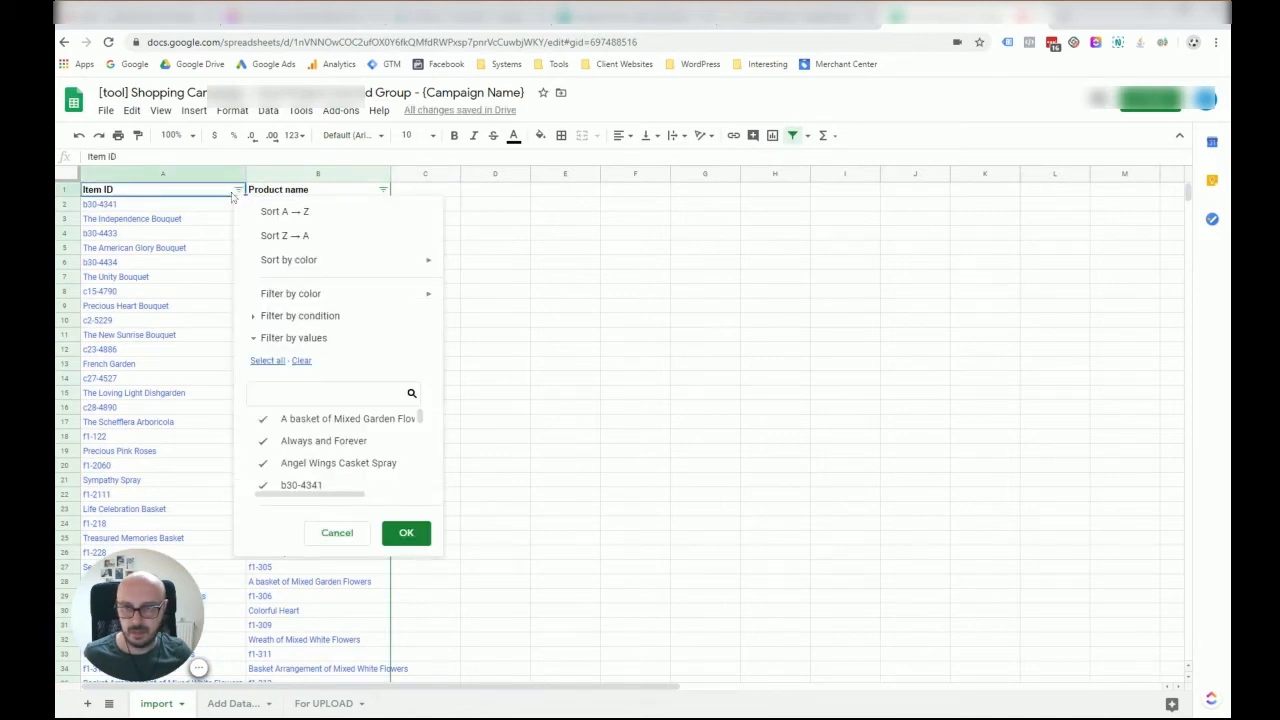
left_click(113, 223)
left_click(238, 190)
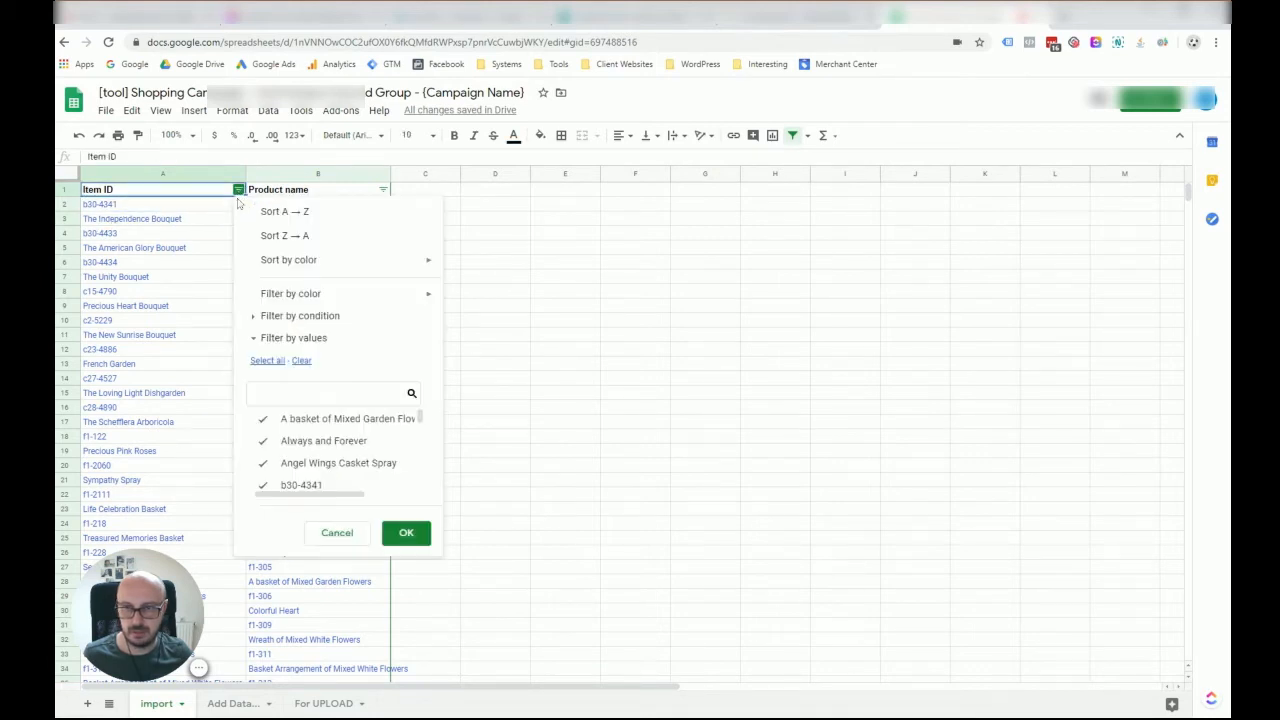
mouse_move(315, 298)
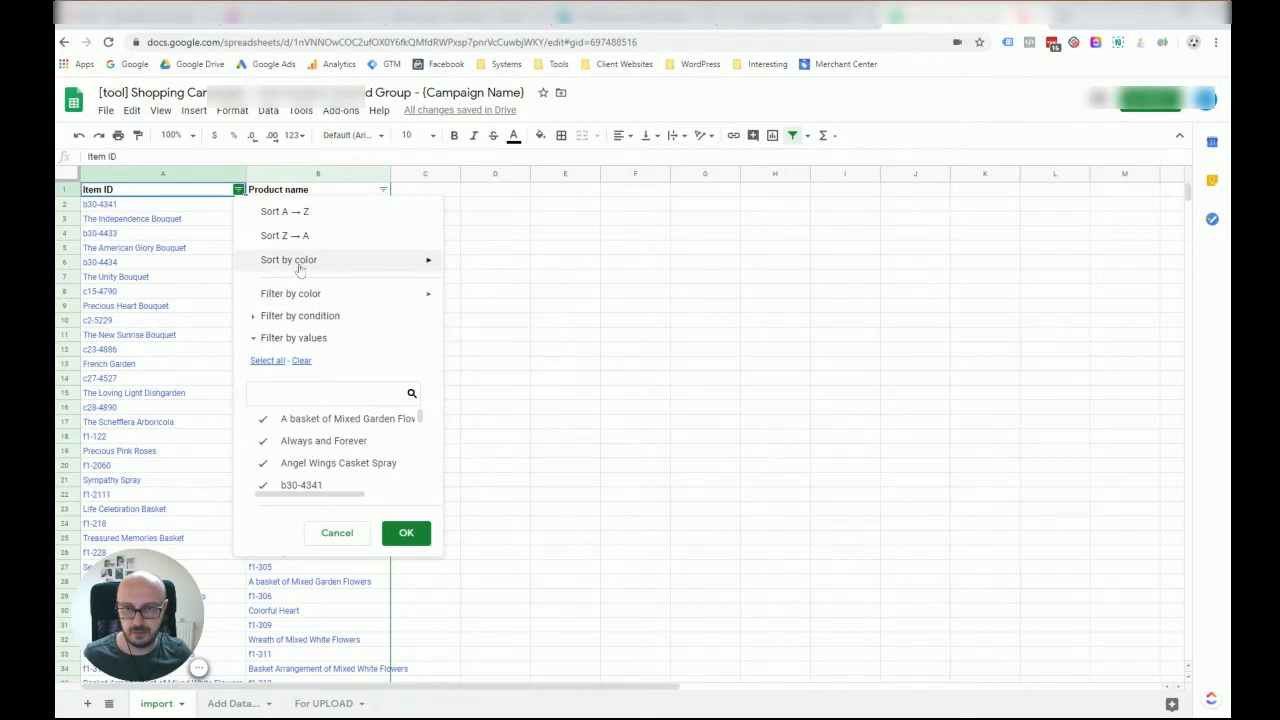
mouse_move(300, 268)
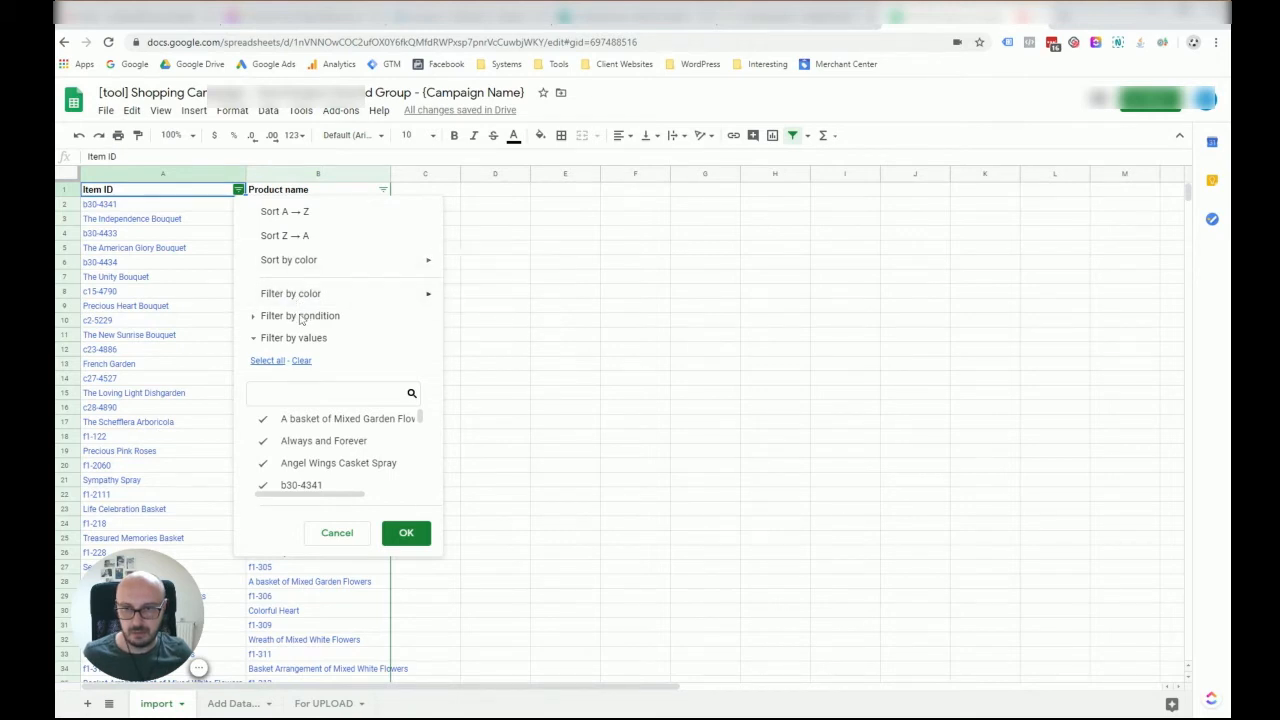
left_click(303, 318)
left_click(323, 345)
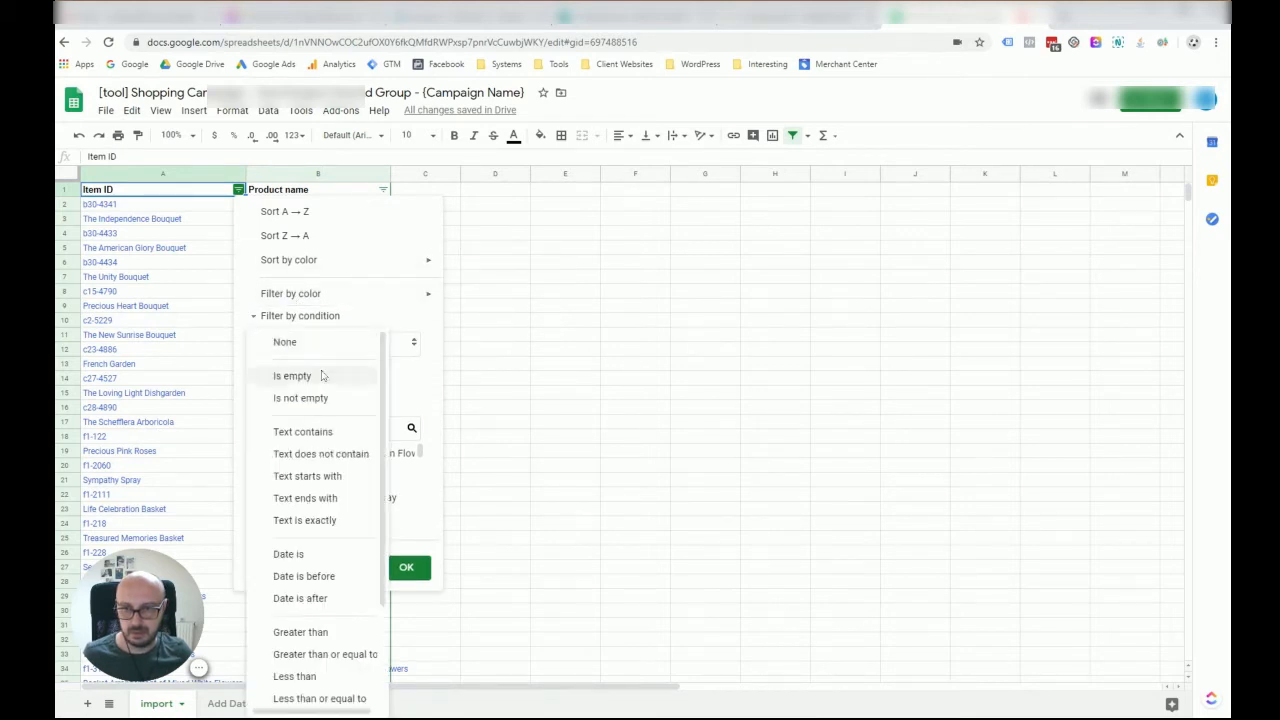
left_click(305, 433)
left_click(310, 372)
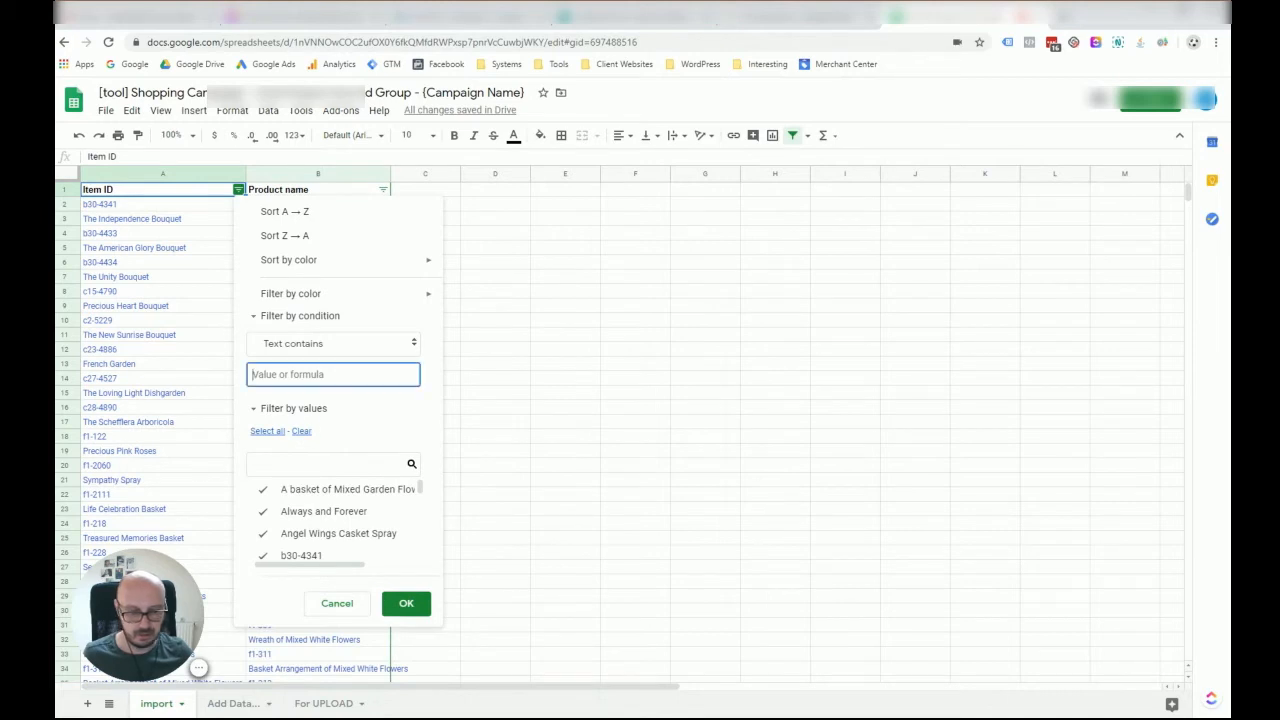
type("-")
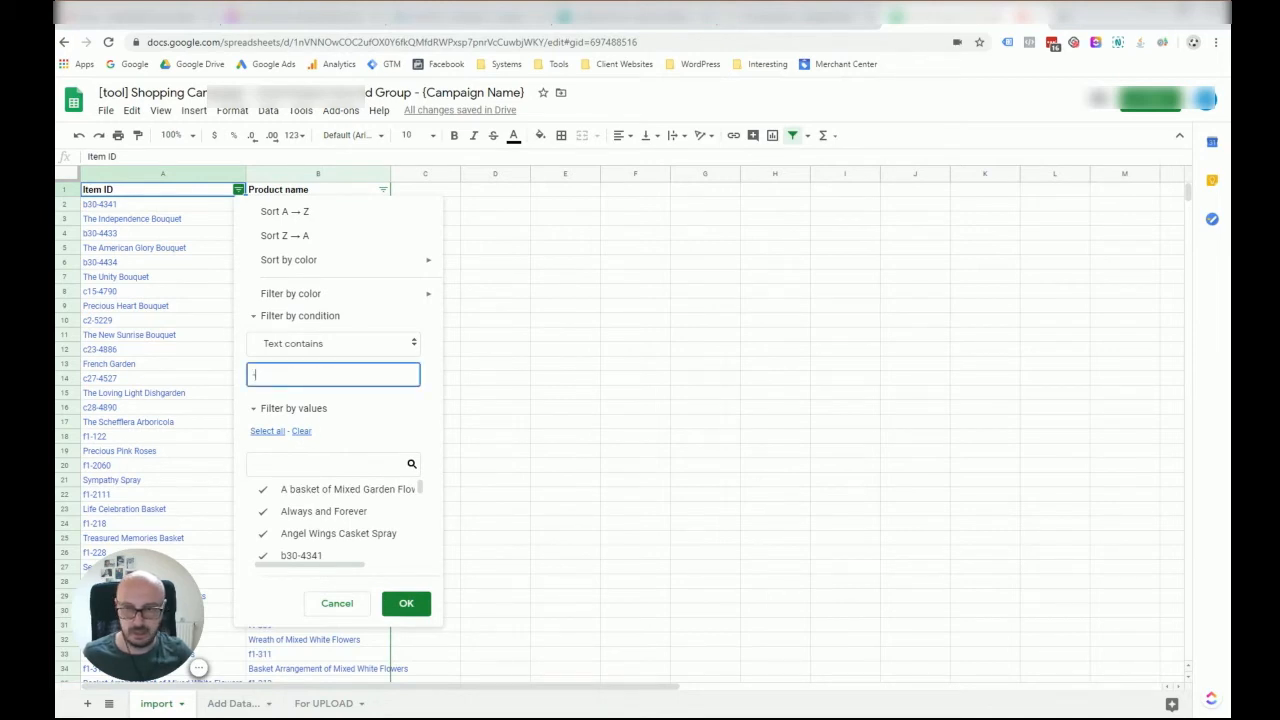
left_click(405, 604)
left_click(165, 265)
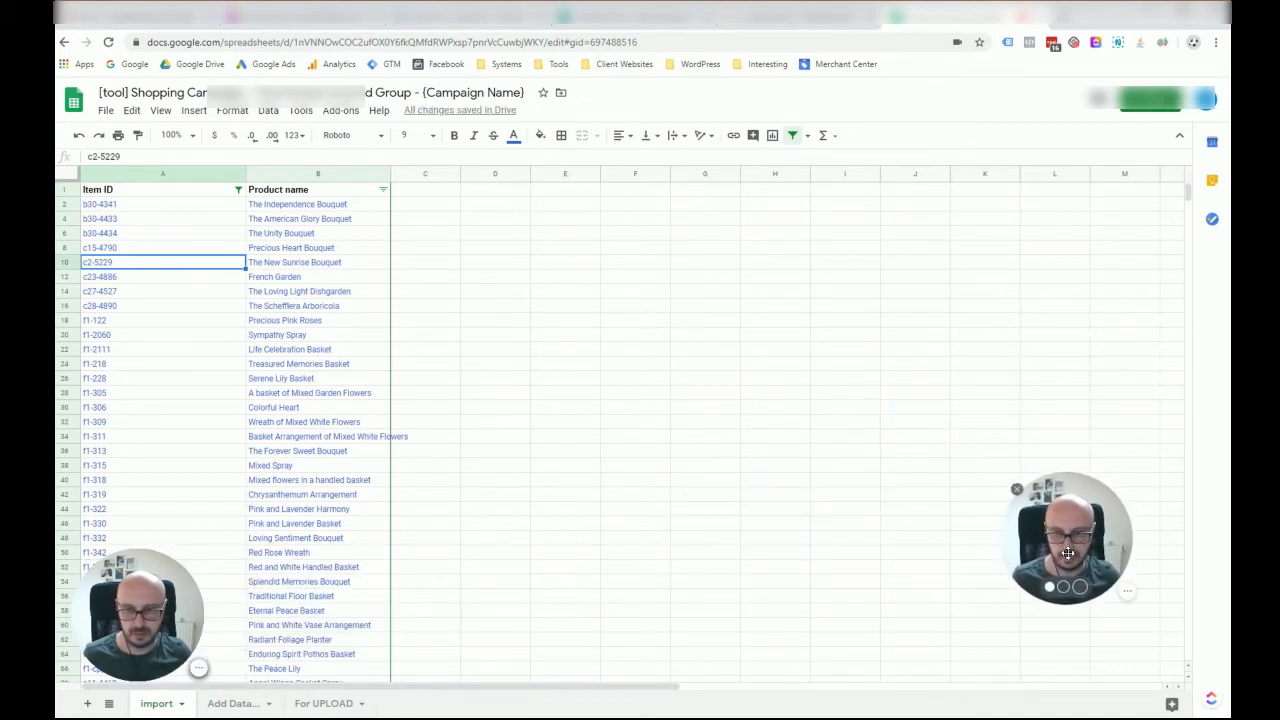
left_click(508, 586)
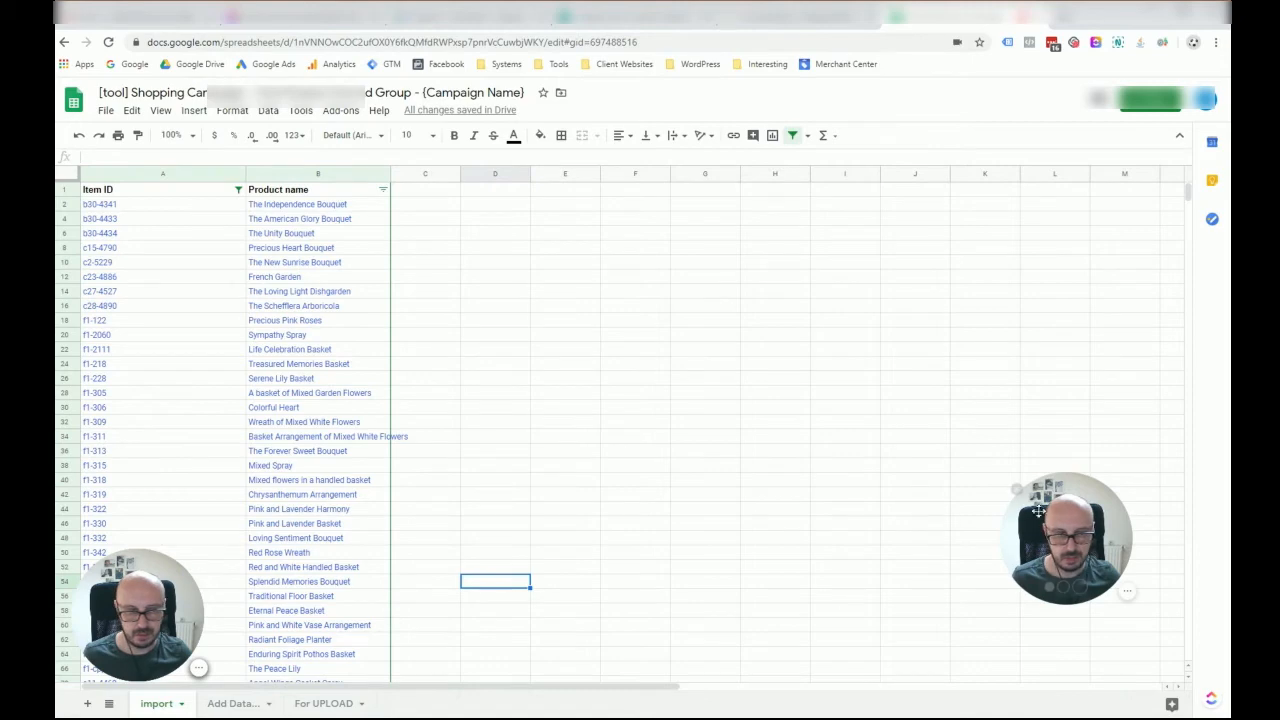
left_click_drag(1072, 513, 143, 591)
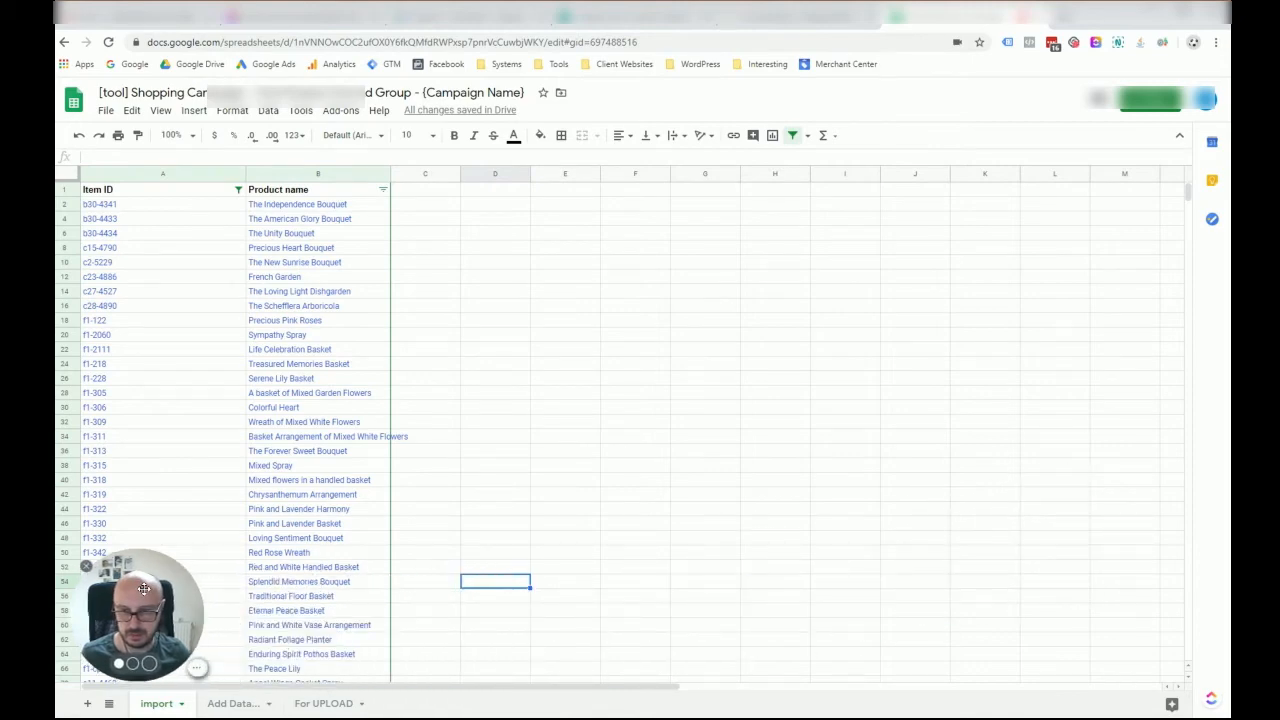
- Check the filtered list for leftover reversed pairs and delete the row with "Gently into the Ever-after" in the Item ID column
scroll(167, 402, "down", 3)
scroll(167, 402, "up", 3)
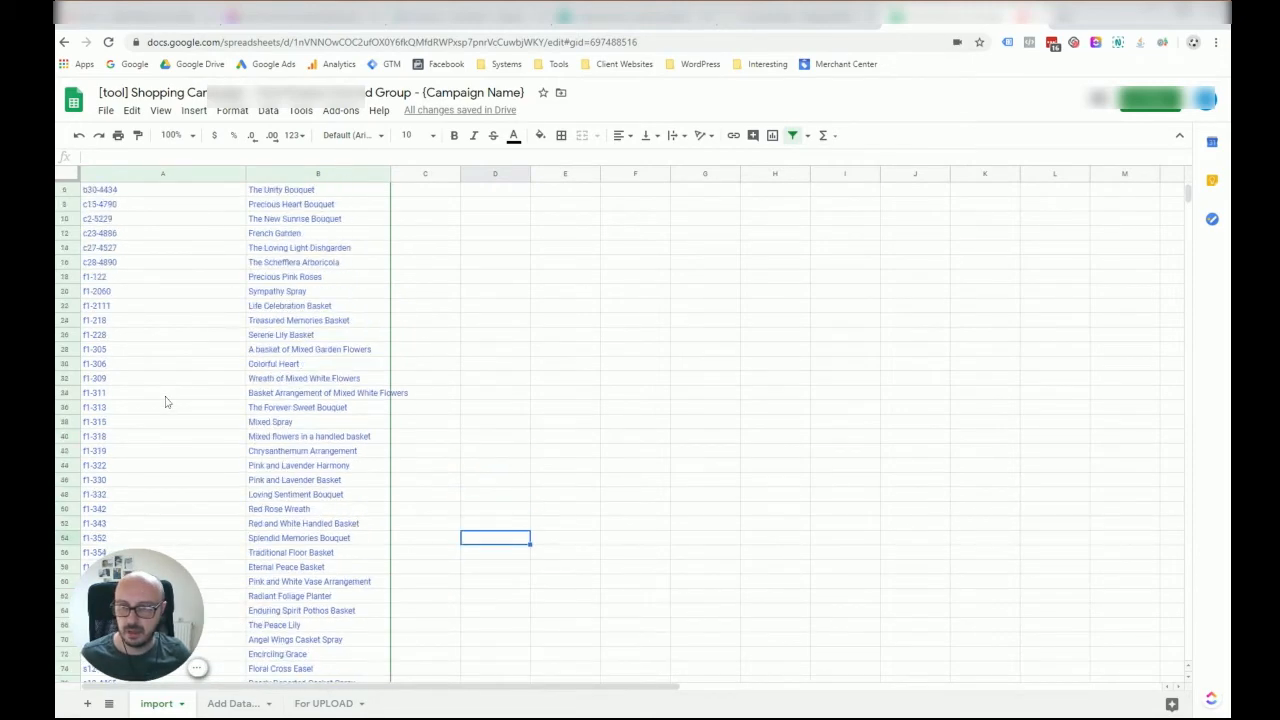
scroll(167, 402, "down", 1)
scroll(167, 402, "up", 1)
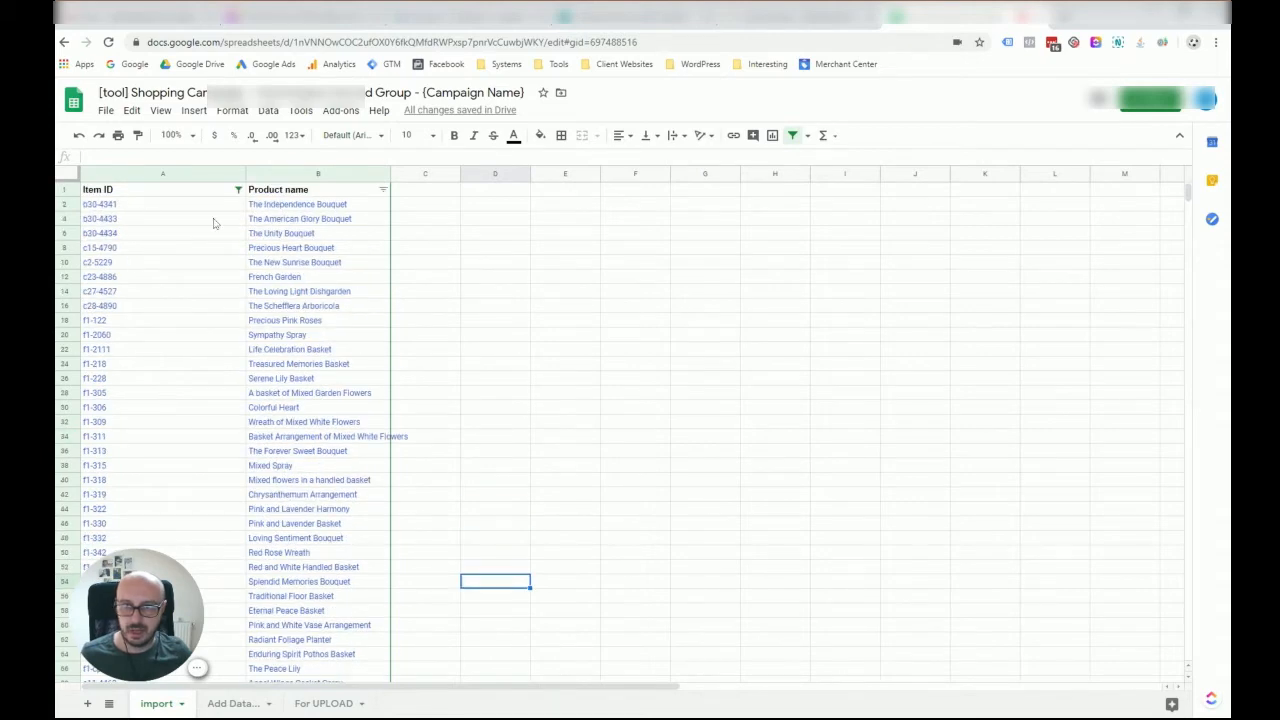
scroll(168, 213, "down", 12)
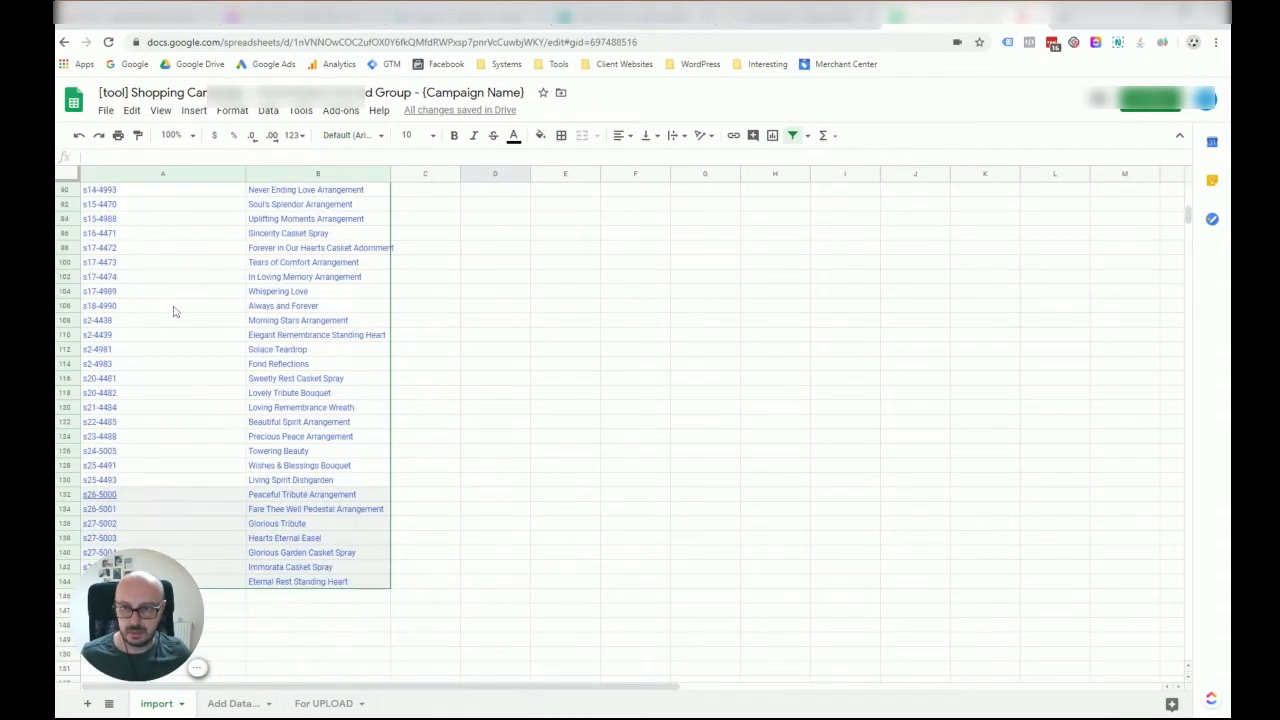
scroll(165, 323, "up", 1)
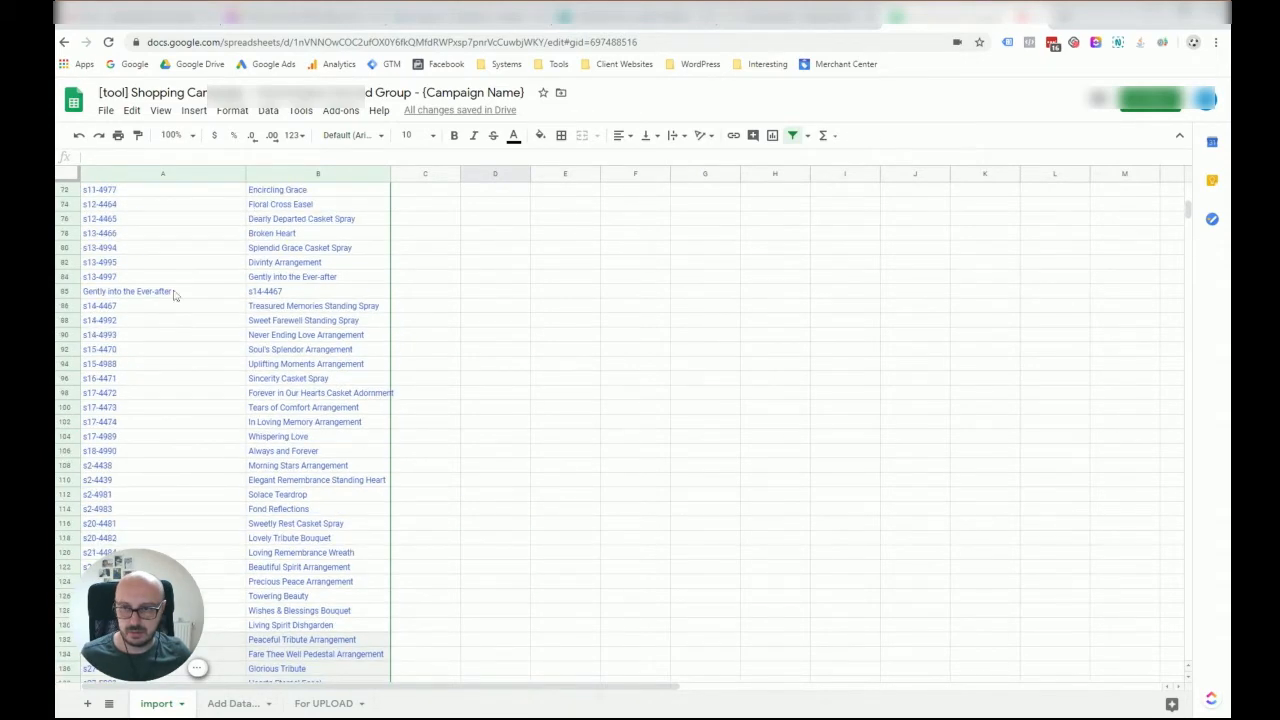
right_click(70, 293)
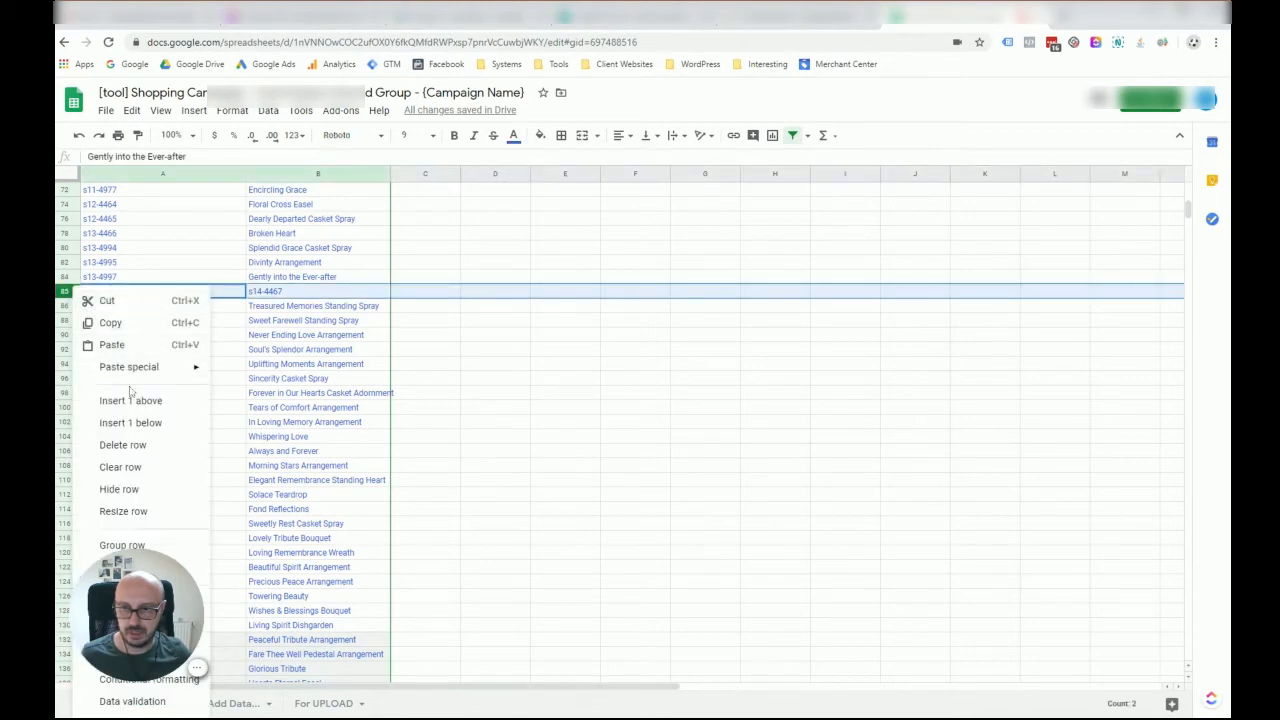
left_click(123, 445)
scroll(325, 420, "down", 5)
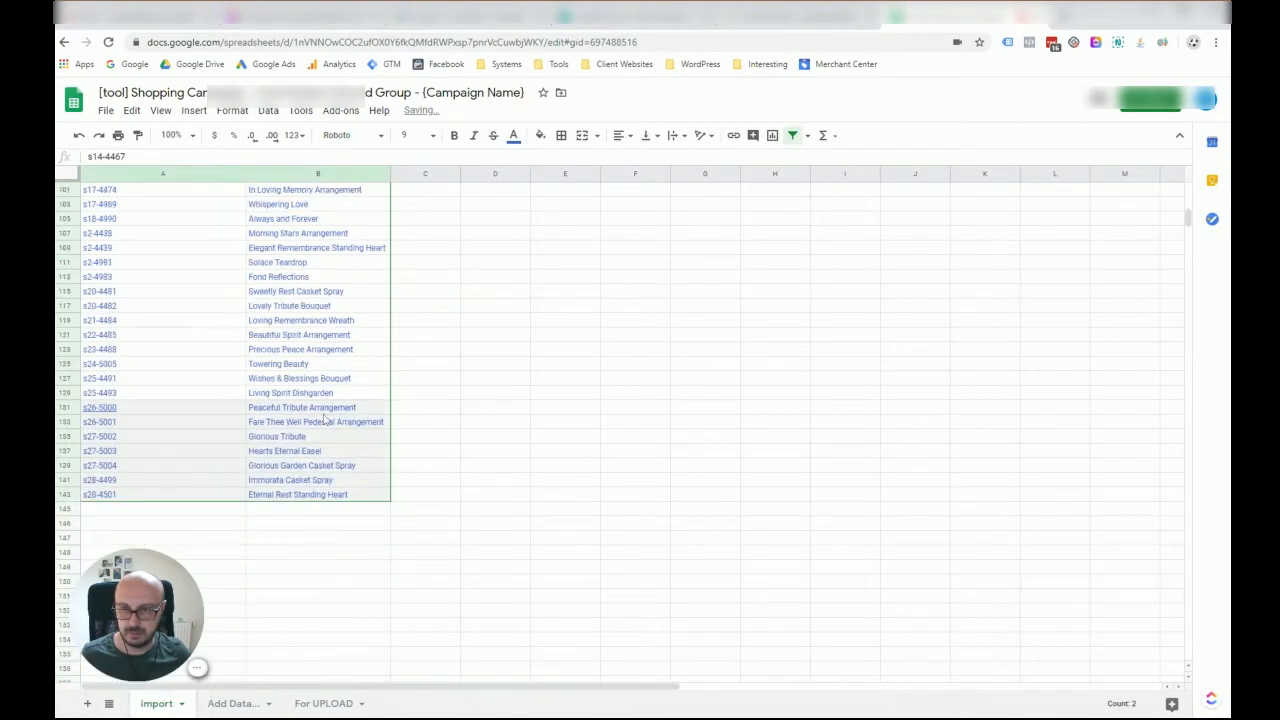
- Copy all filtered item ID and product name pairs and paste them without formatting into the Add Data sheet starting at A2
scroll(320, 420, "up", 10)
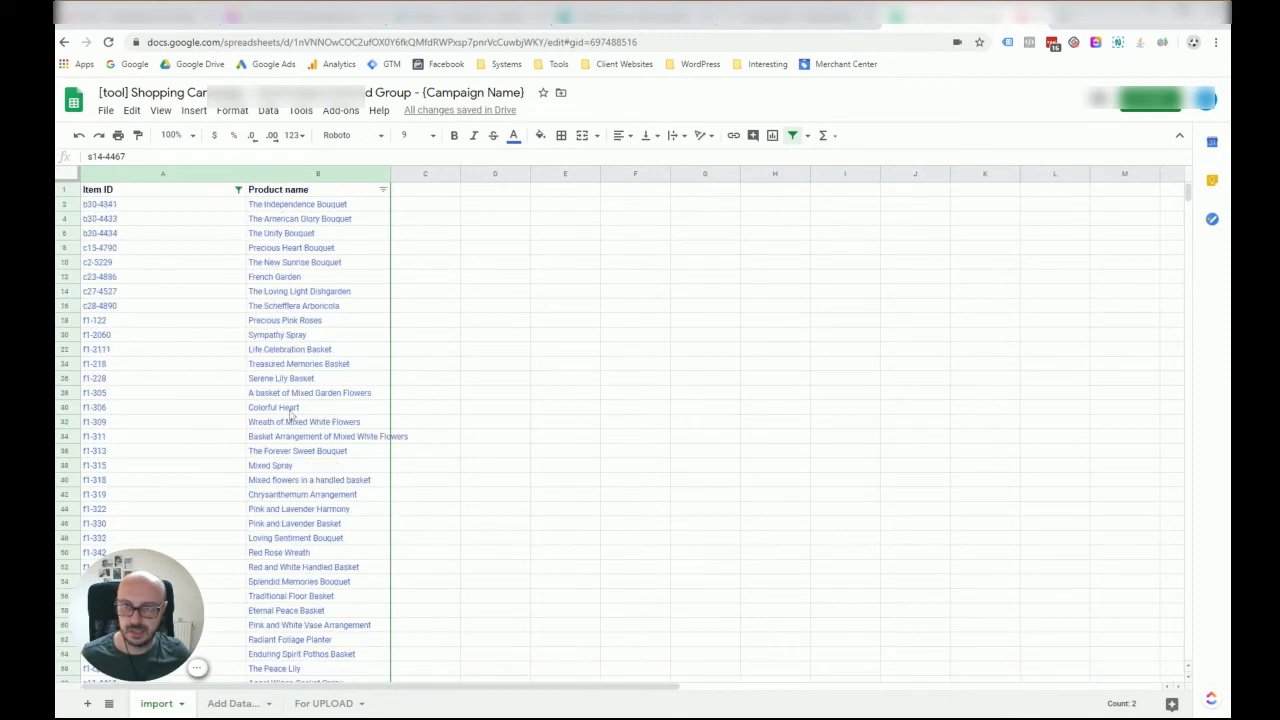
left_click_drag(162, 205, 361, 545)
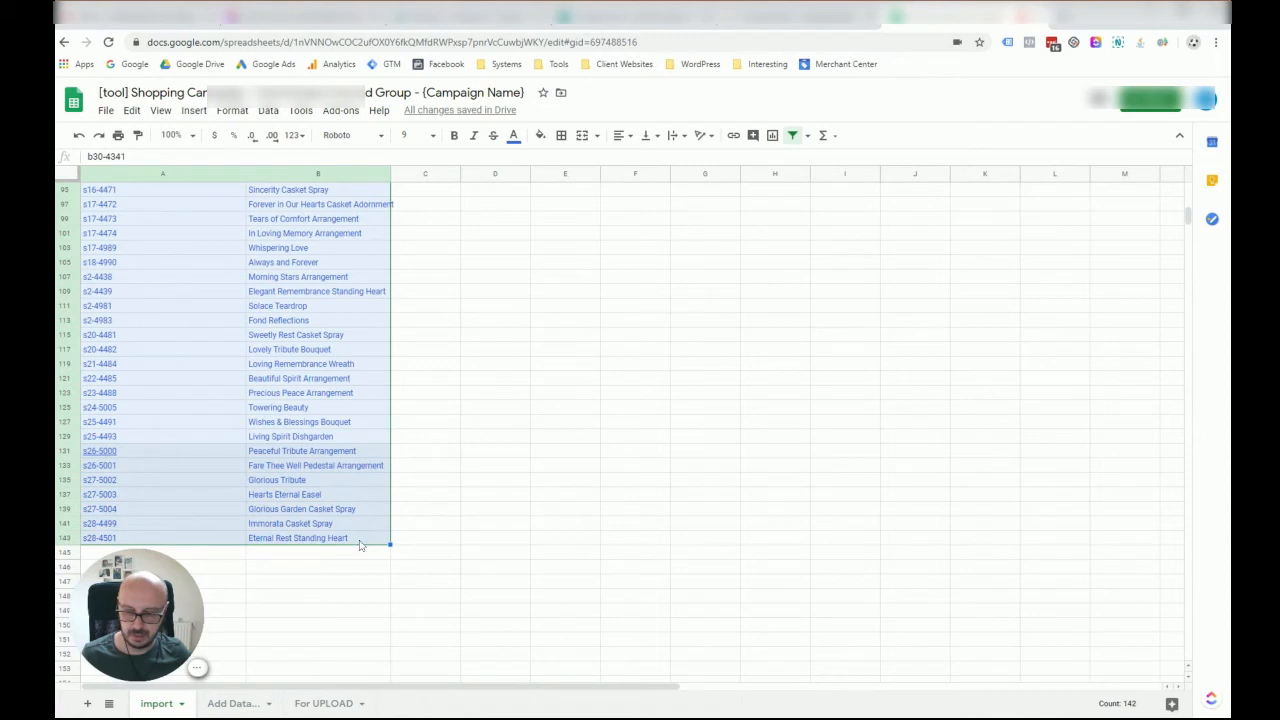
left_click(232, 703)
left_click(257, 310)
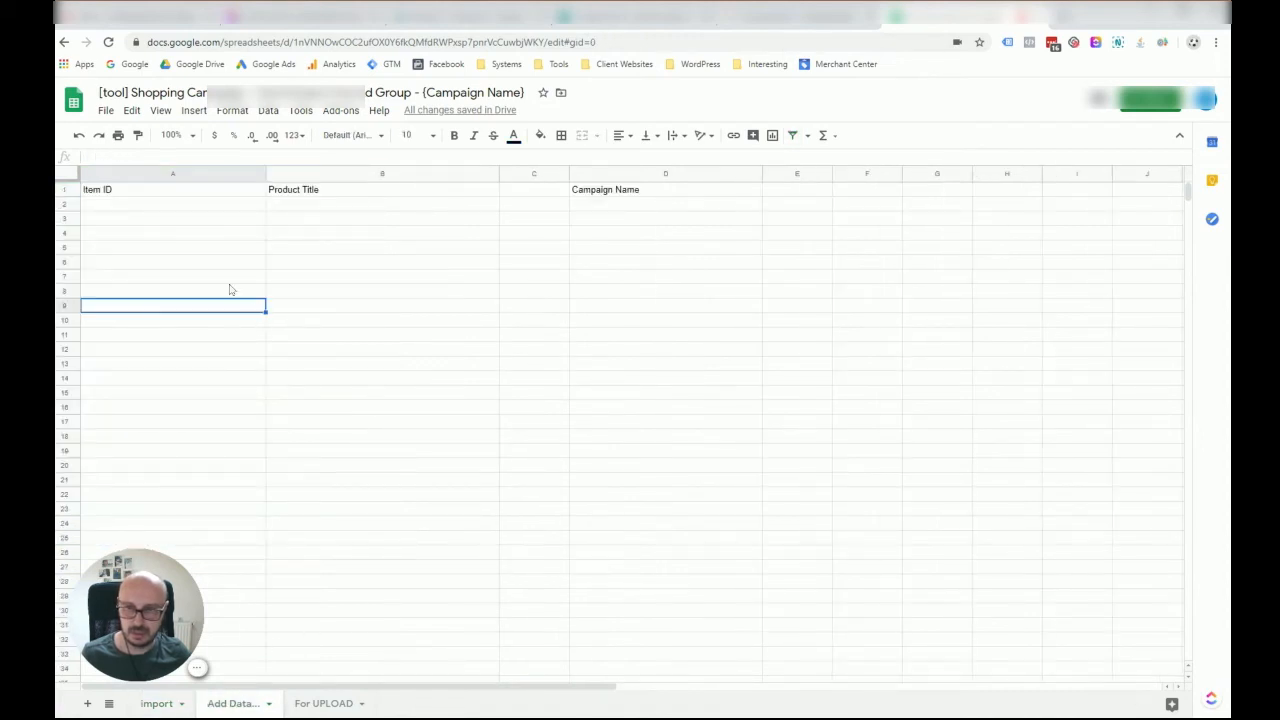
left_click(166, 210)
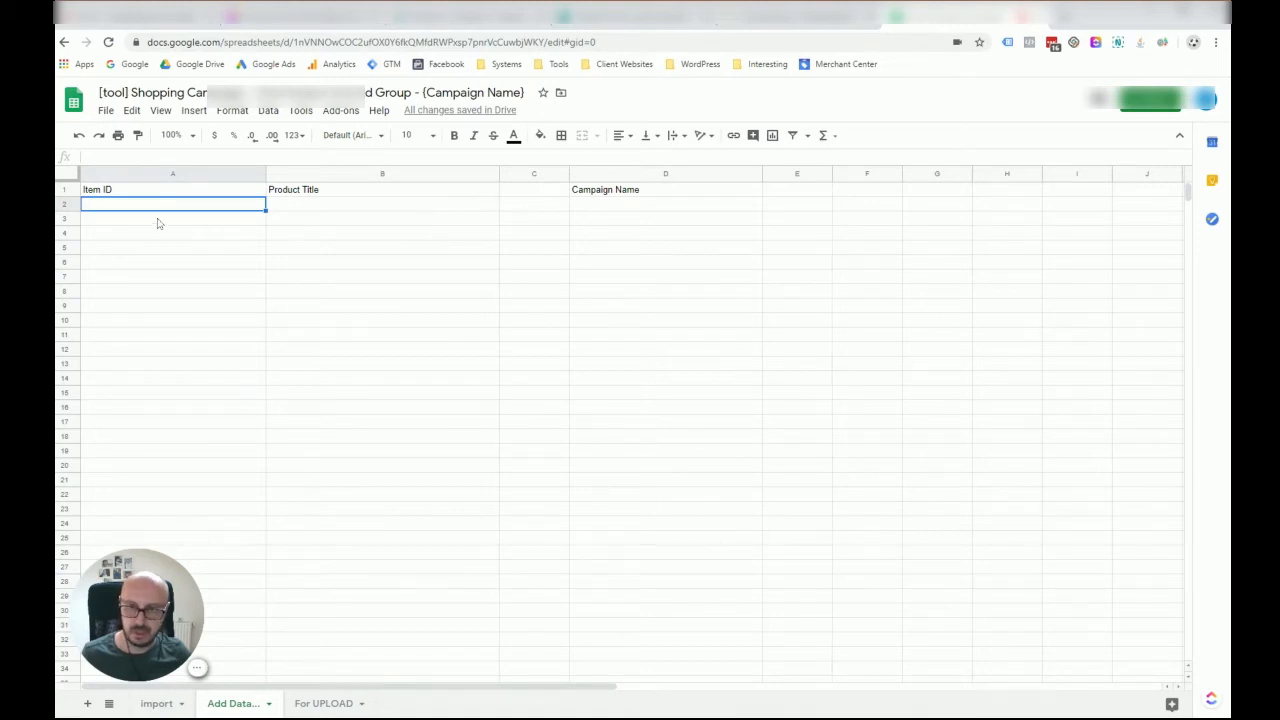
key("ctrl+shift+b")
key("ctrl+v")
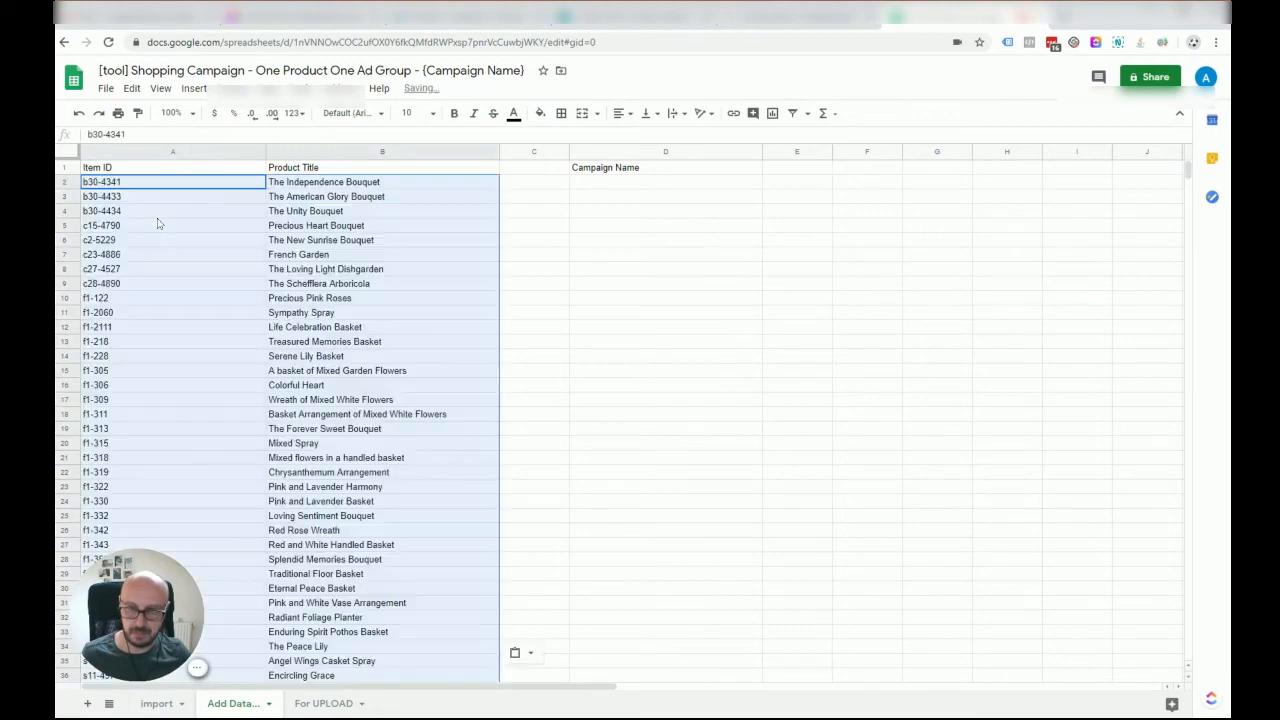
scroll(334, 390, "down", 10)
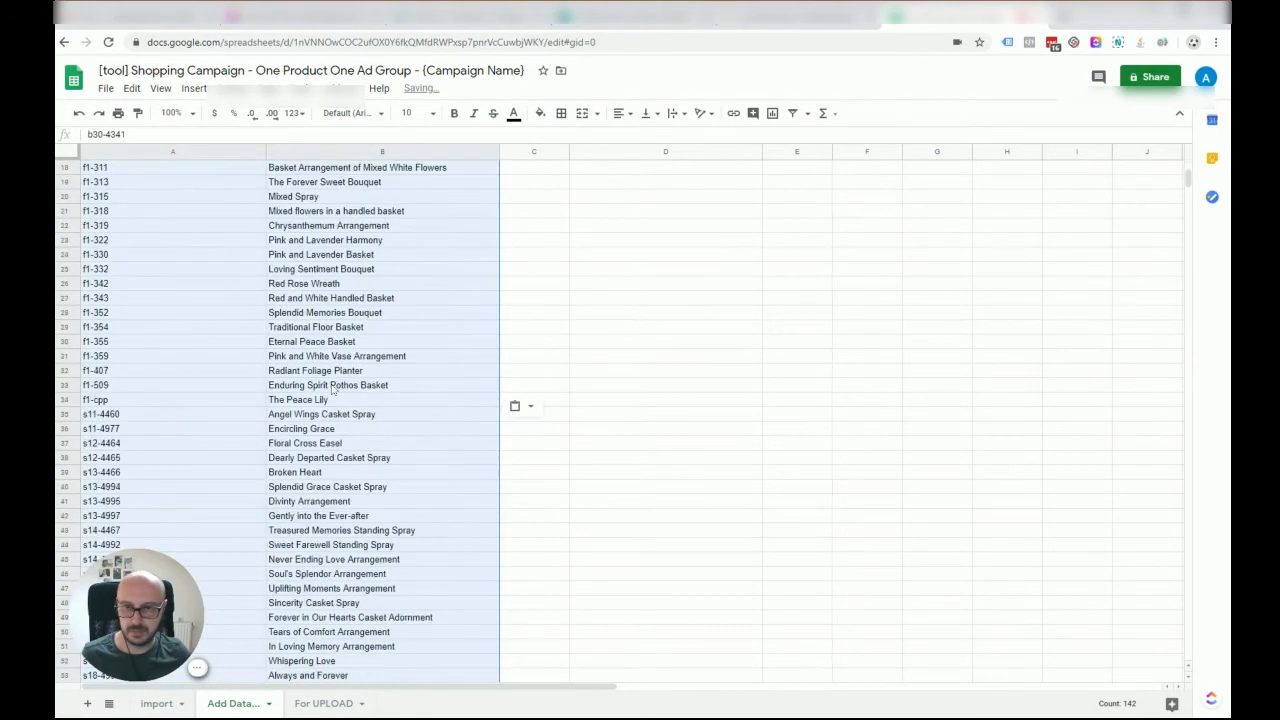
scroll(334, 390, "down", 8)
scroll(366, 394, "up", 18)
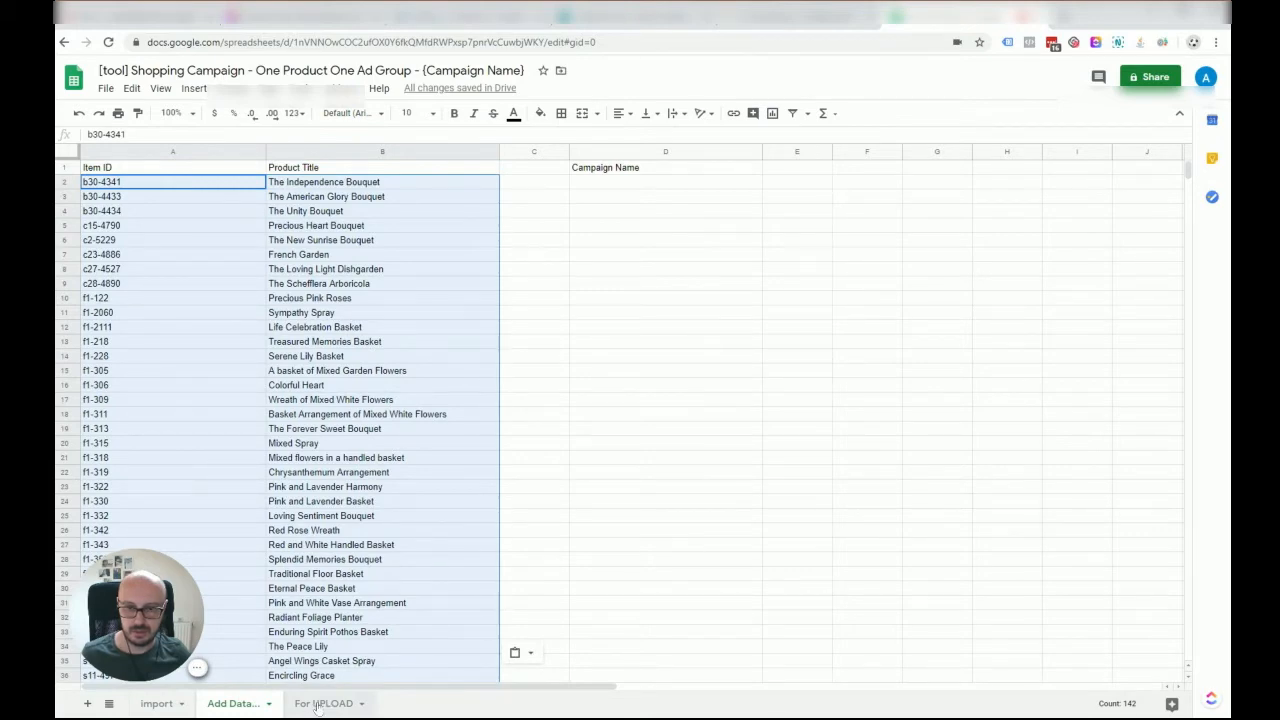
- Review the Ad Group, Product Group, Max CPC and Product Group Type columns of the For UPLOAD sheet down to the last product
left_click(318, 706)
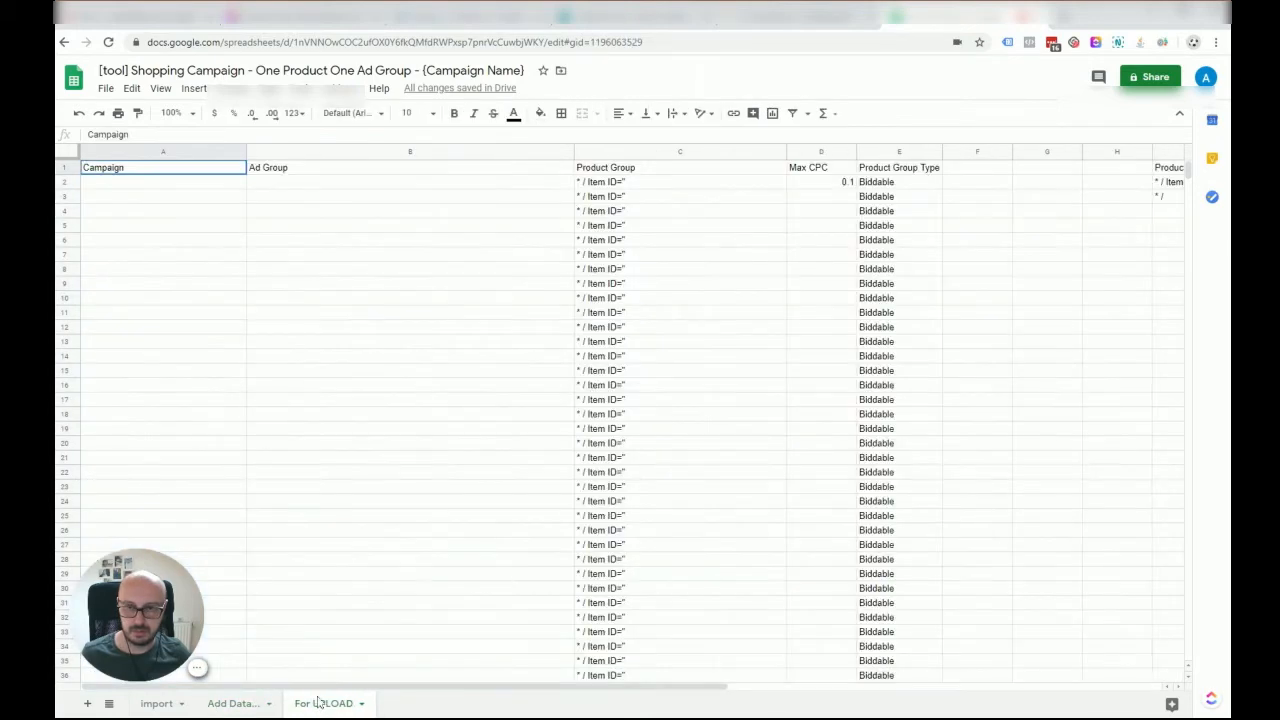
scroll(331, 298, "down", 5)
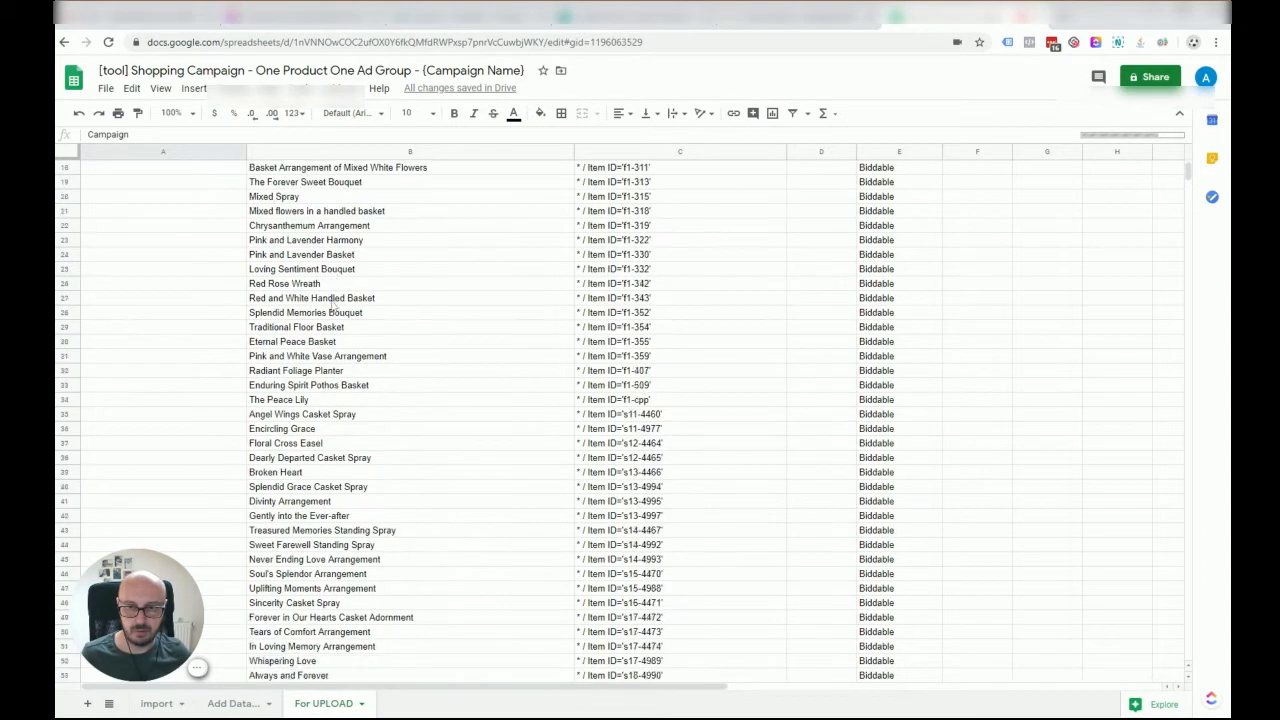
scroll(333, 304, "up", 5)
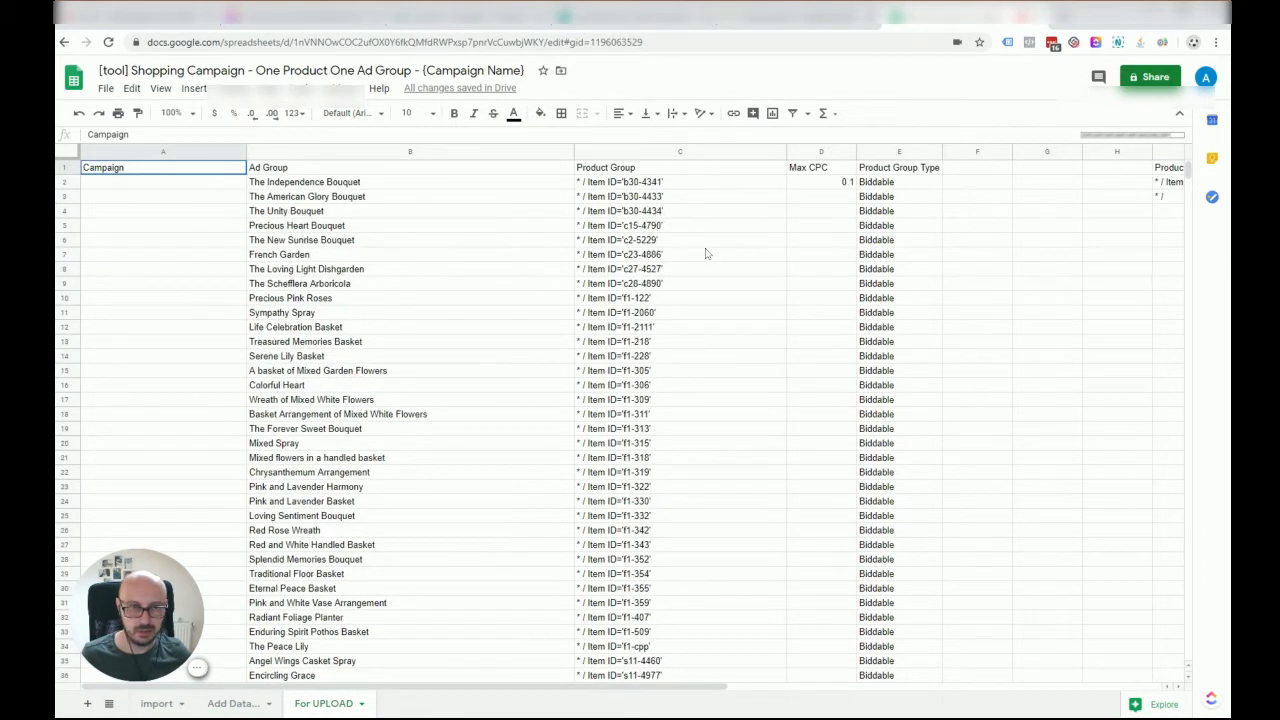
scroll(566, 235, "down", 9)
scroll(565, 235, "down", 11)
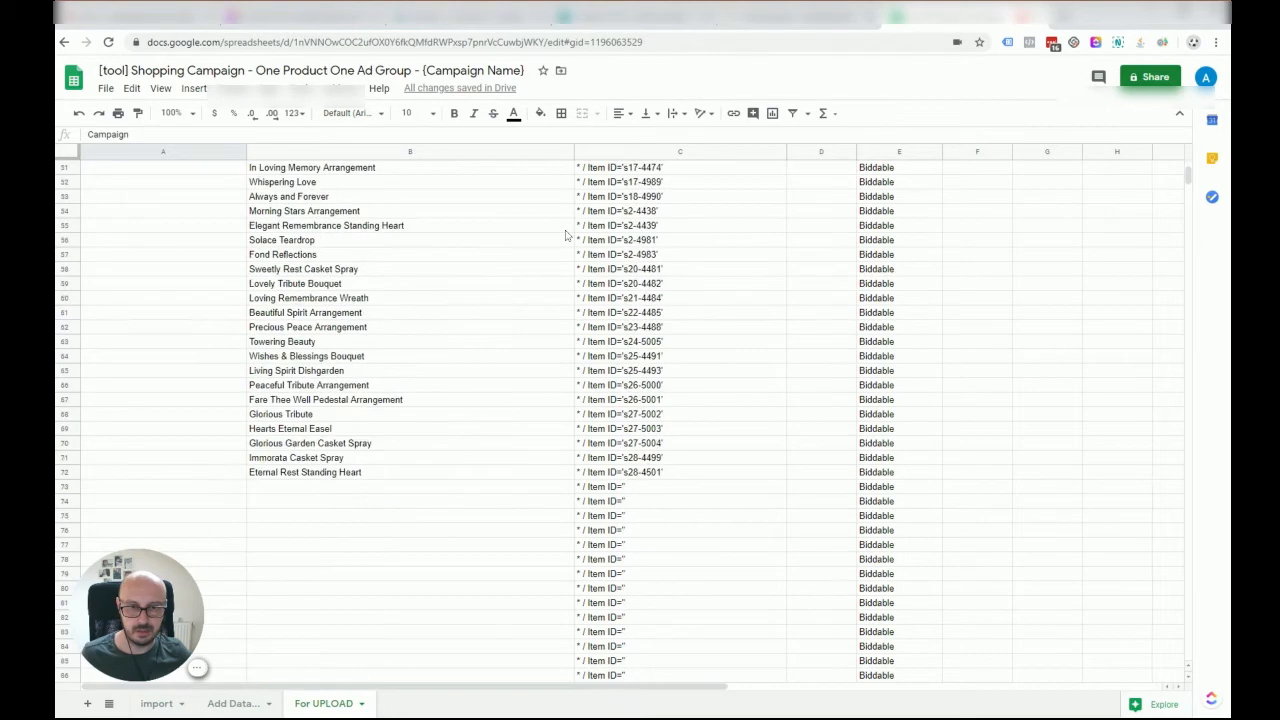
scroll(535, 363, "up", 15)
scroll(535, 363, "up", 5)
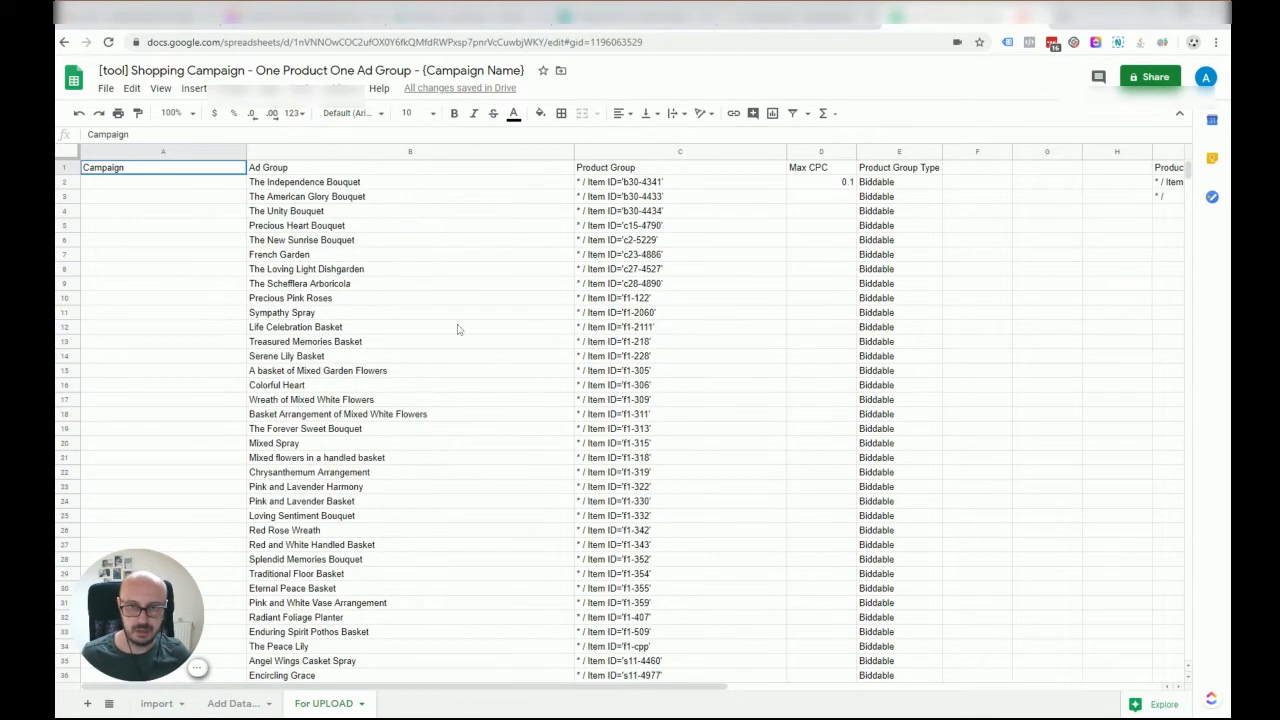
left_click(297, 173)
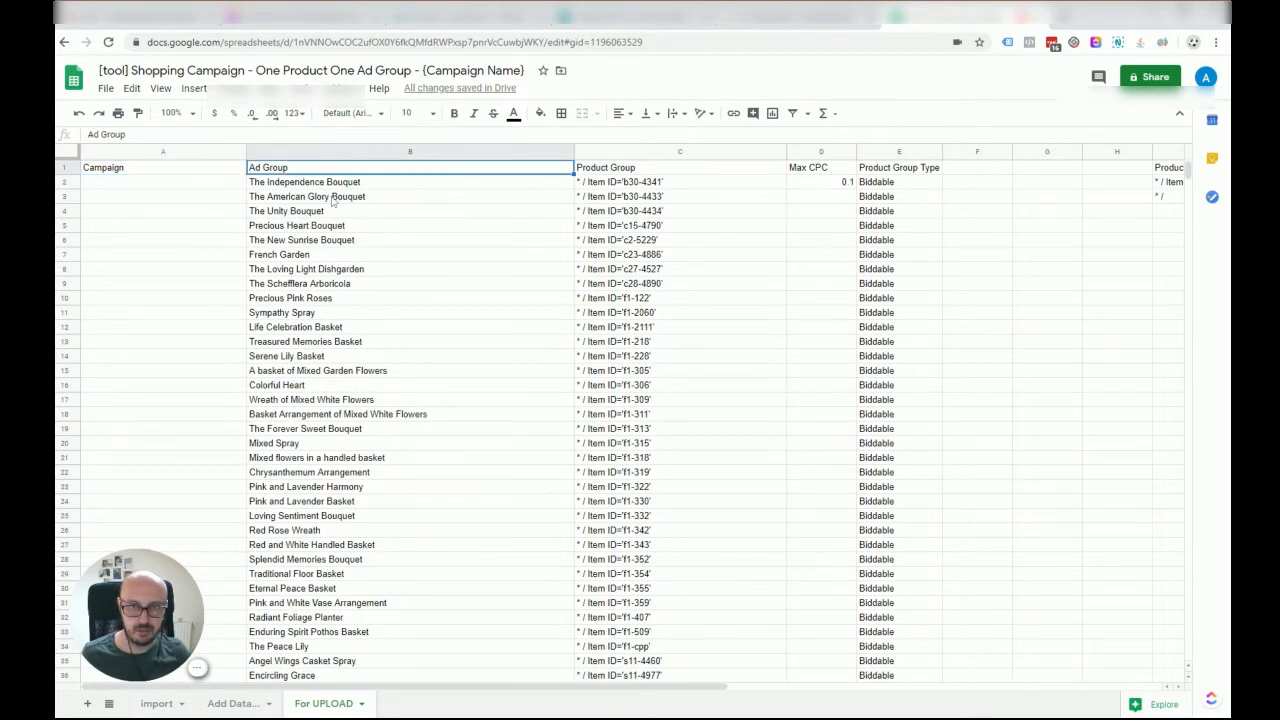
left_click(655, 170)
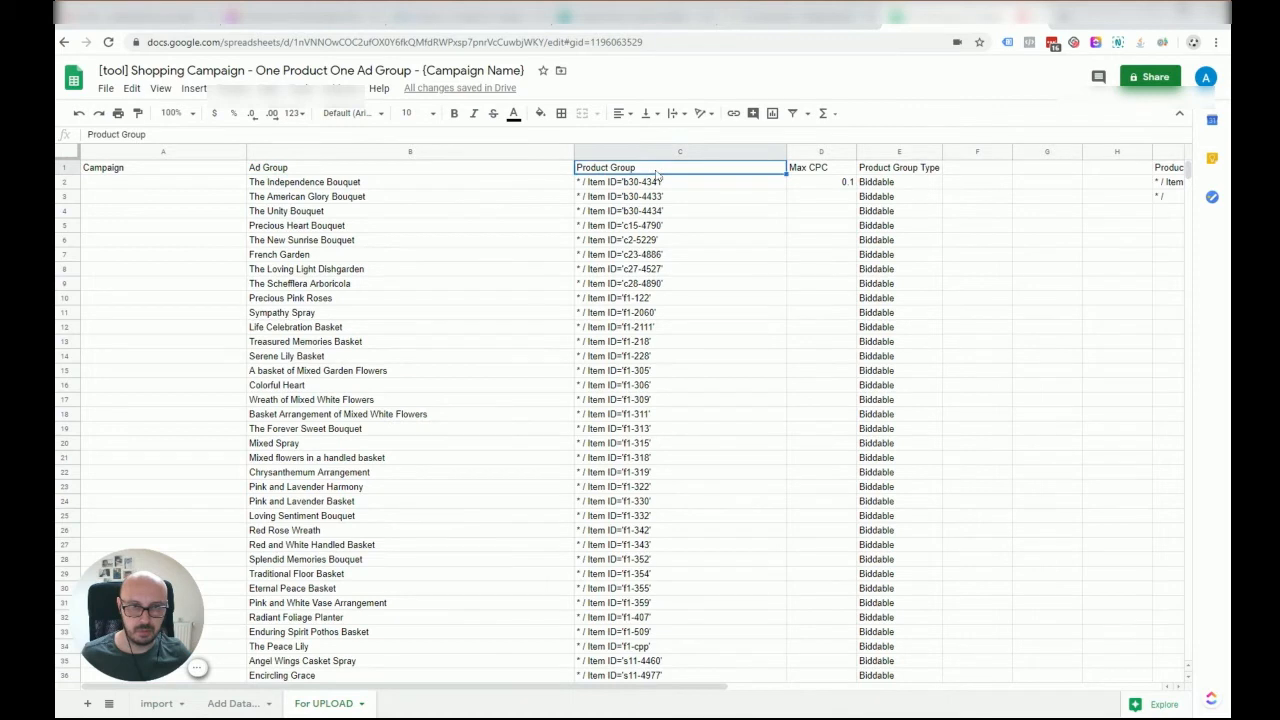
left_click(916, 173)
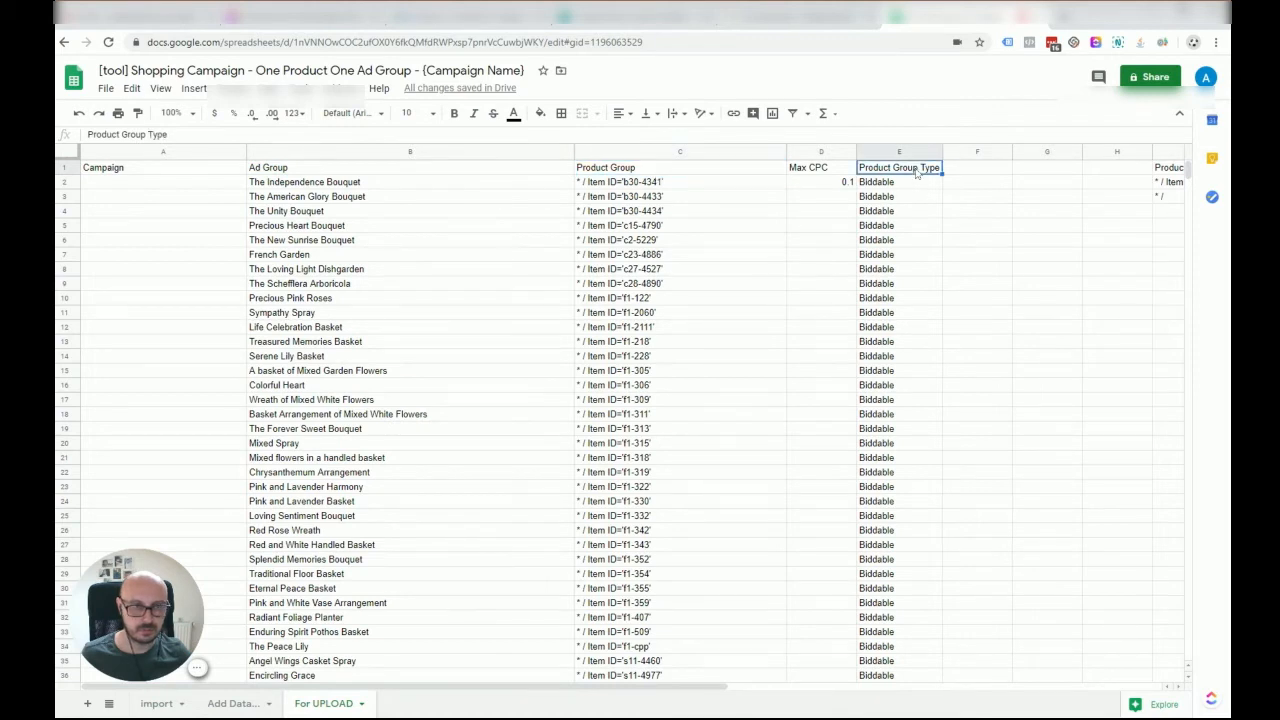
left_click(822, 186)
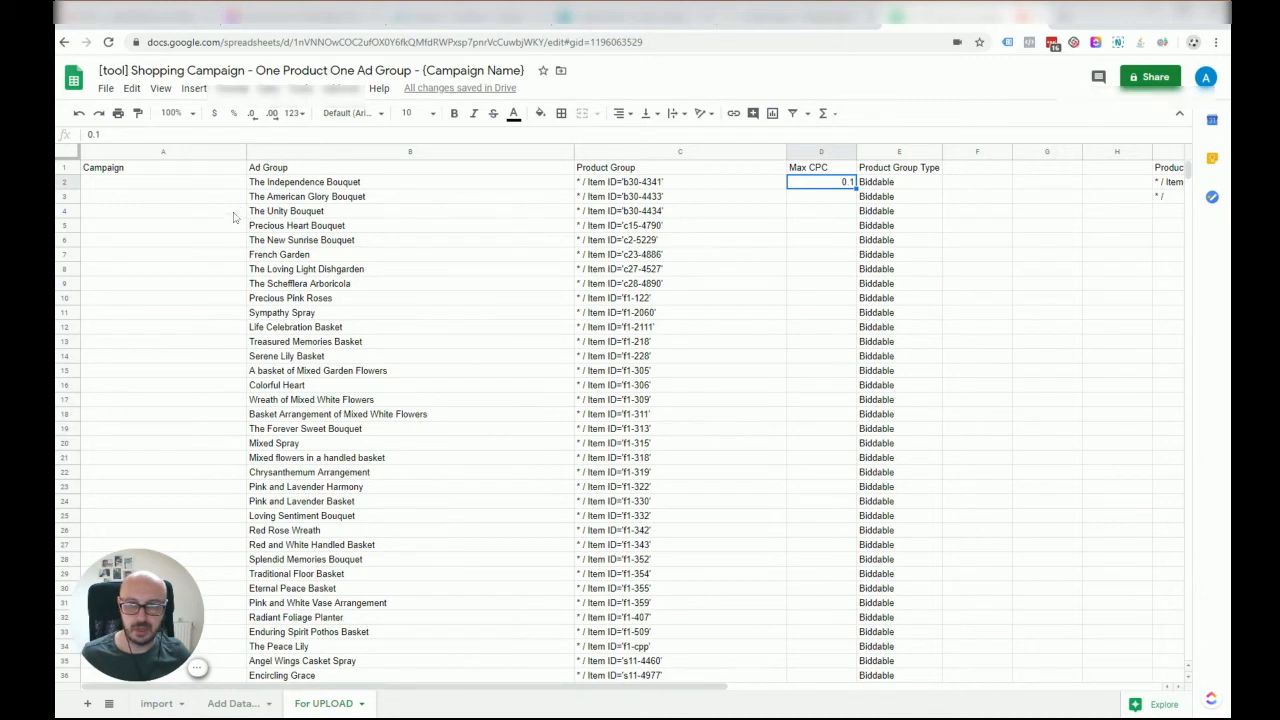
- Replace the formula in Campaign cell A2 of the For UPLOAD sheet with the campaign name "Shopping | SPAG | Test"
left_click(125, 187)
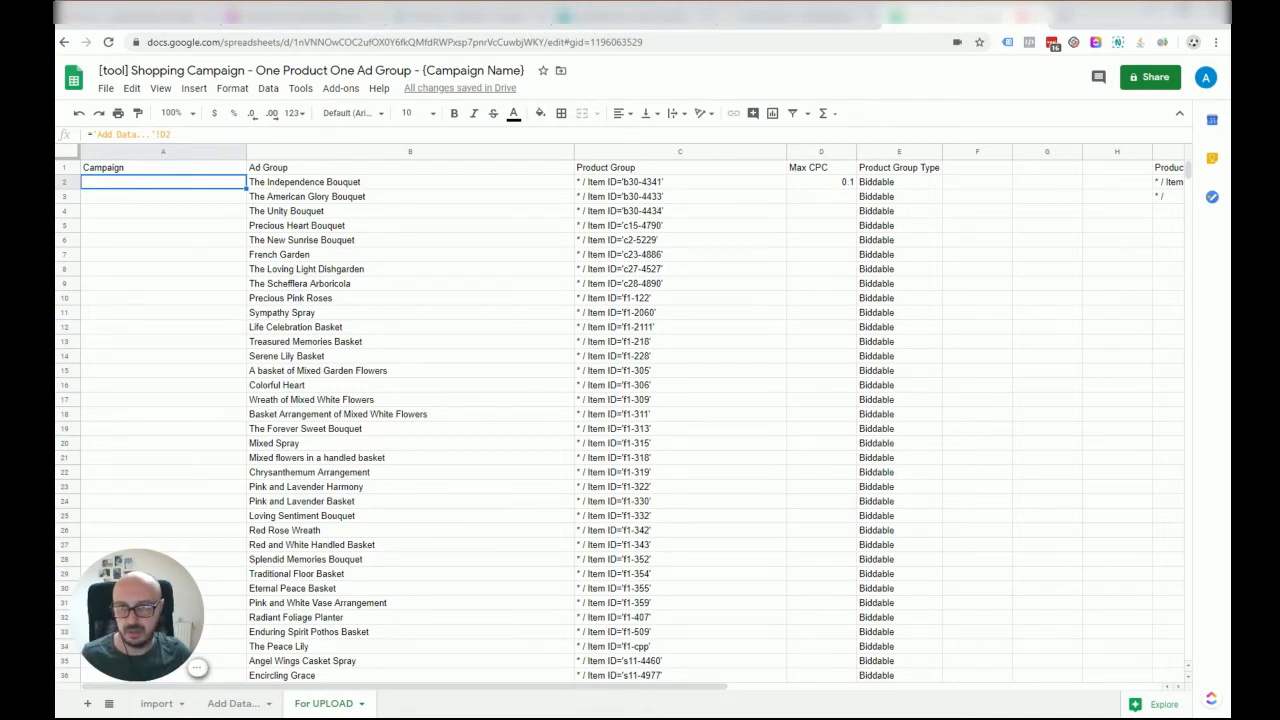
triple_click(130, 134)
type("Shopp")
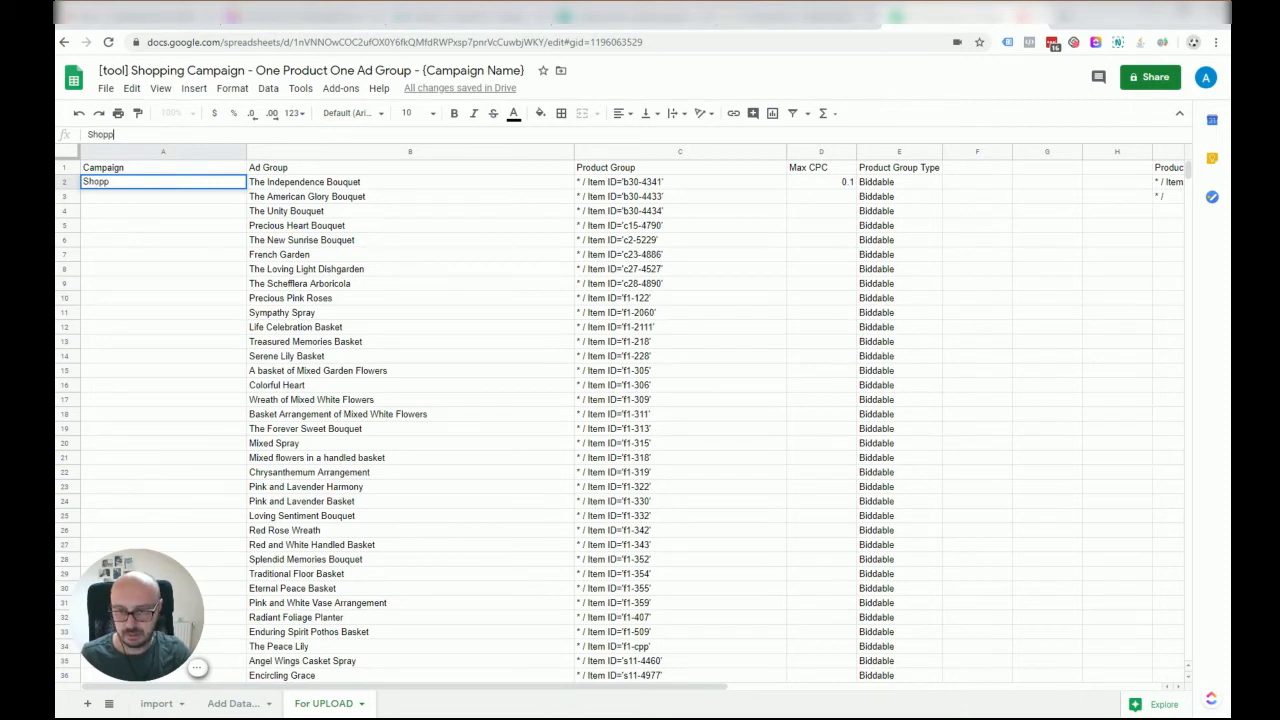
type("ing | SPAG | Test")
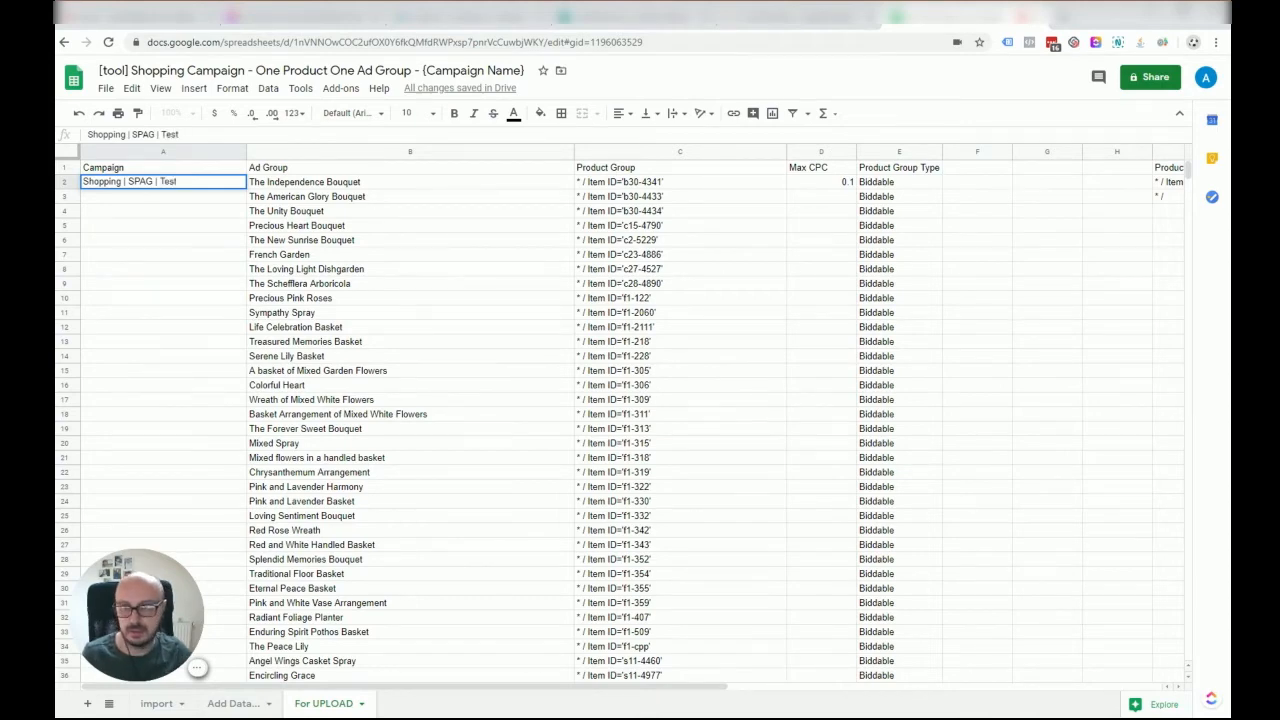
- Fill the campaign name from A2 down the Campaign column of the For UPLOAD sheet to the last product in row 72
key("Return")
left_click(234, 188)
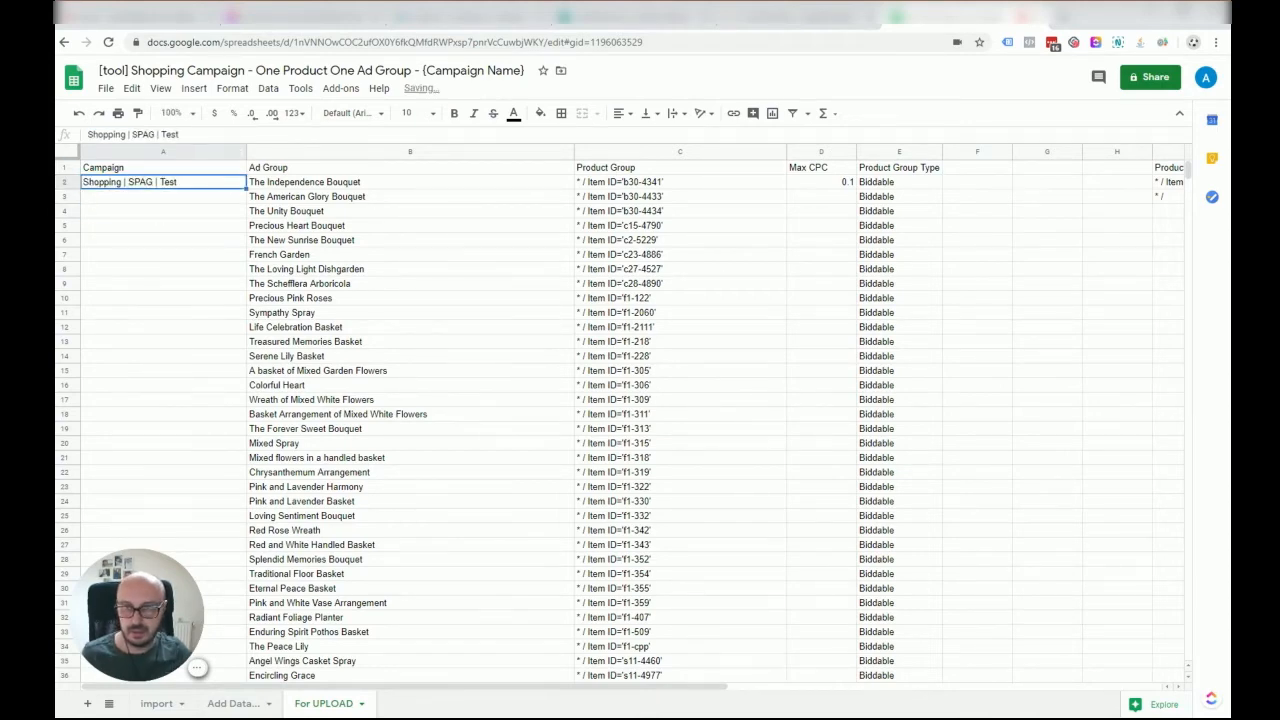
left_click_drag(246, 189, 251, 314)
left_click(383, 388)
scroll(423, 409, "up", 7)
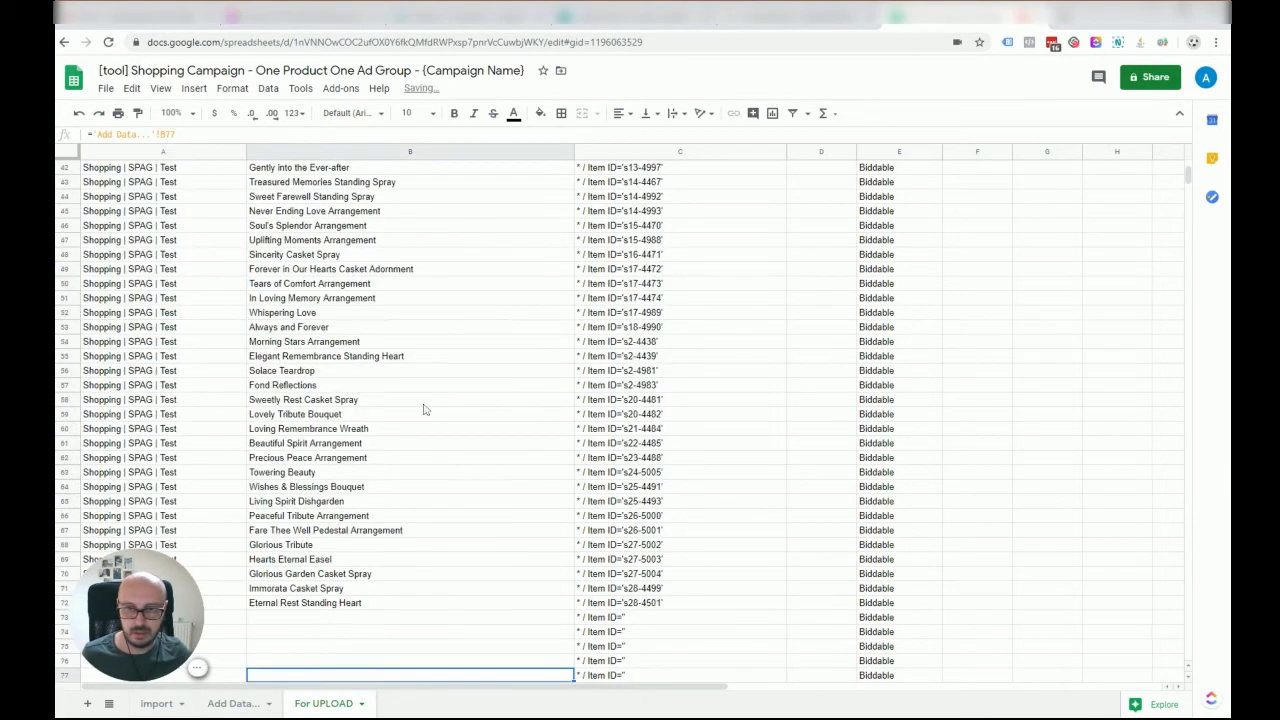
scroll(423, 409, "up", 10)
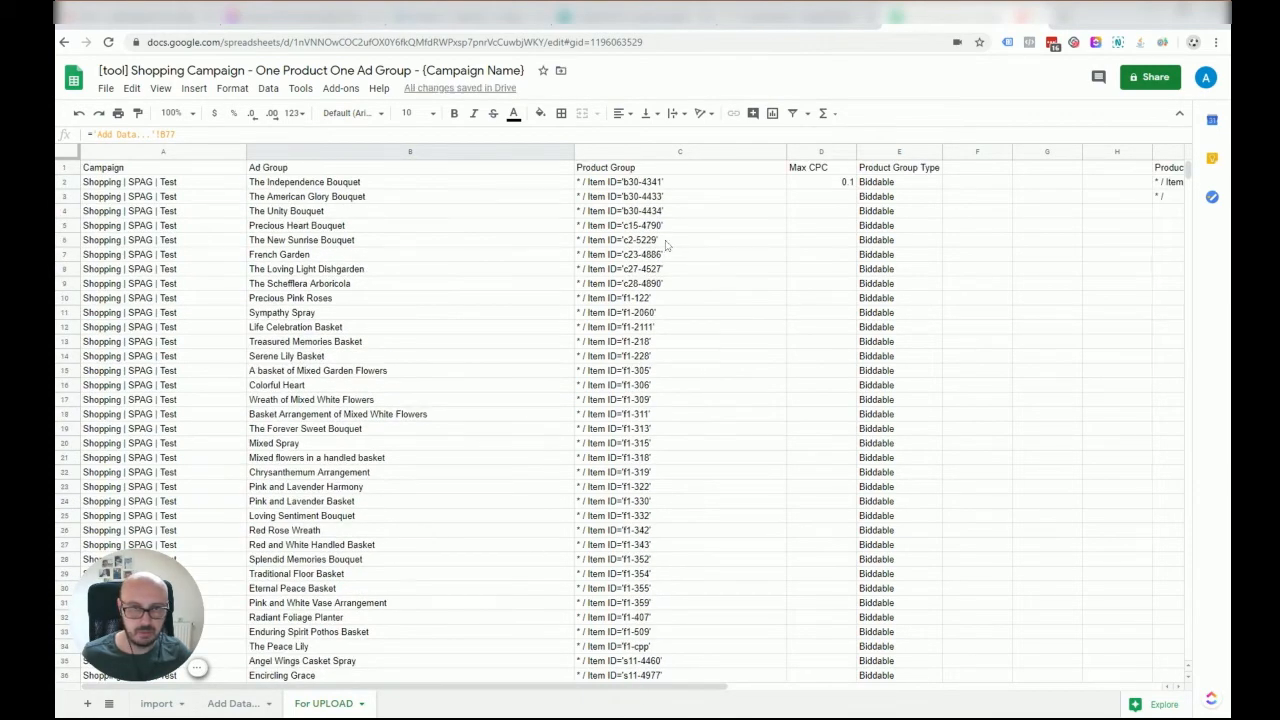
left_click(830, 183)
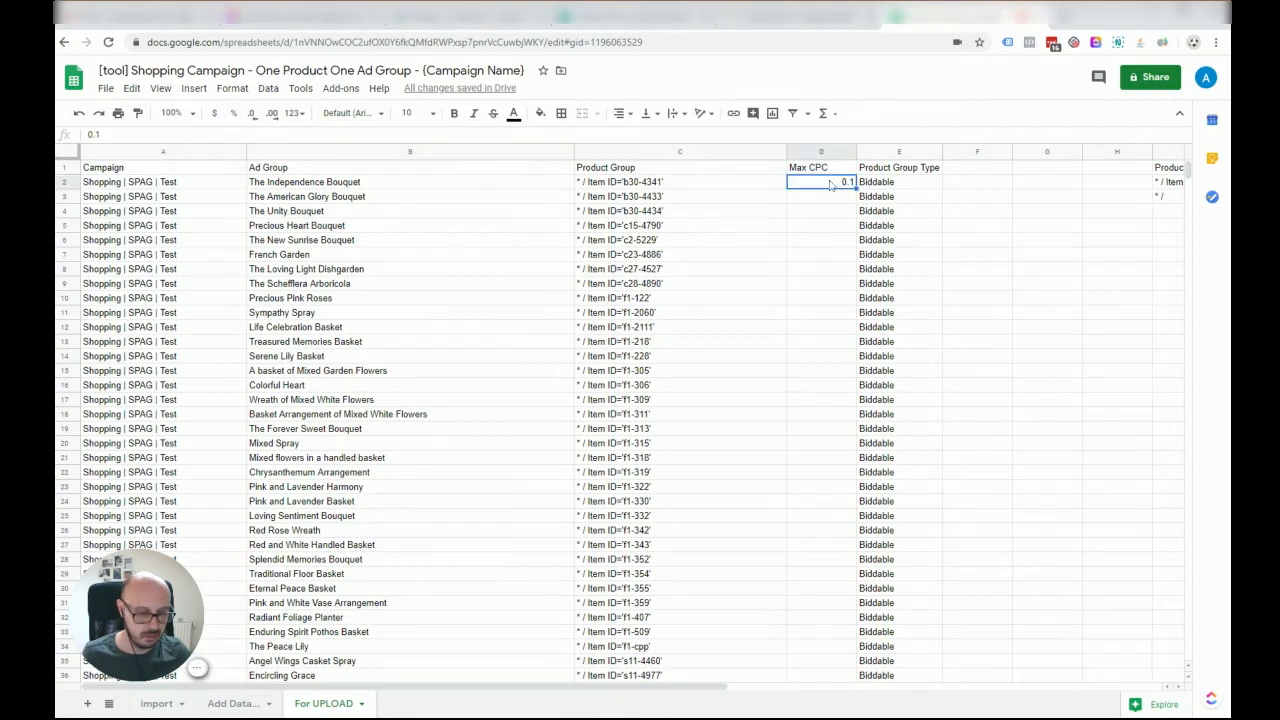
type("25")
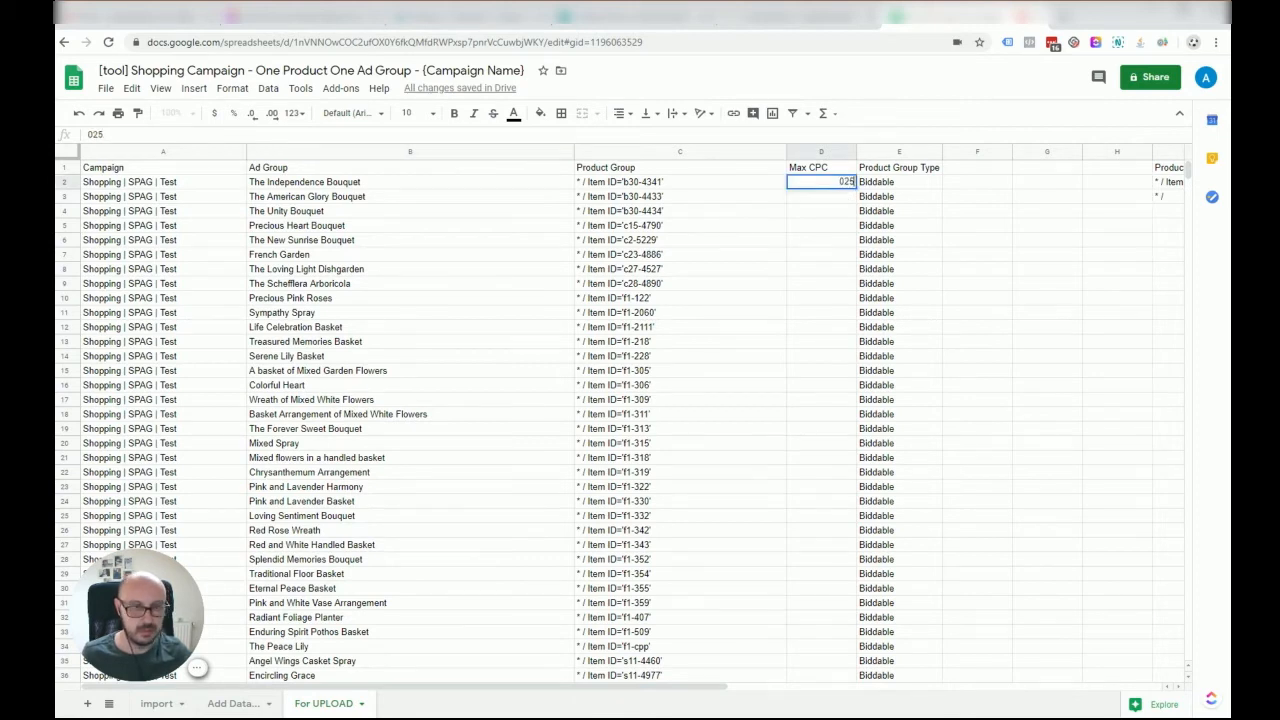
key("Return")
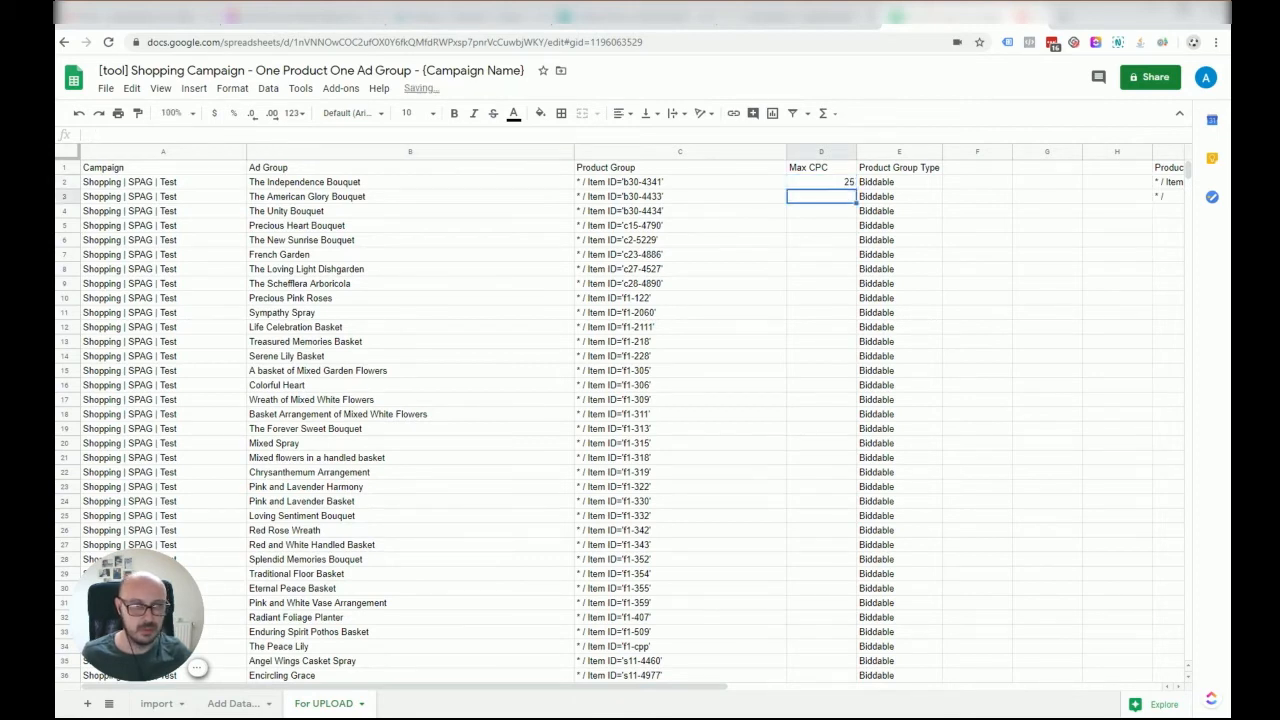
- Set the Max CPC in D2 to 0.25 and fill it down to the last product in row 72
left_click(833, 184)
type("0.25")
key("Return")
left_click(833, 184)
left_click_drag(833, 184, 828, 484)
type("0.25 0.25 0.25 0.25 0.25 0.25 0.25 0.25 0.25 0.25 0.25 0.25 0.25 0.25 0.25 0.25 0.25 0.25 0.25 0.25 0.25 0.25 0.25 0.25 0.25 0.25 0.25 0.25 0.25 0.25 0.25 0.25 0.25 0.25 0.25 0.25 0.25 0.25 0.25 0.25 0.25 0.25 0.25 0.25 0.25 0.25 0.25 0.25 0.25 0.25 0.25 0.25 0.25 0.25 0.25 0.25 0.25 0.25 0.25 0.25 0.25 0.25 0.25 0.25 0.25 0.25 0.25 0.25 0.25 0.25")
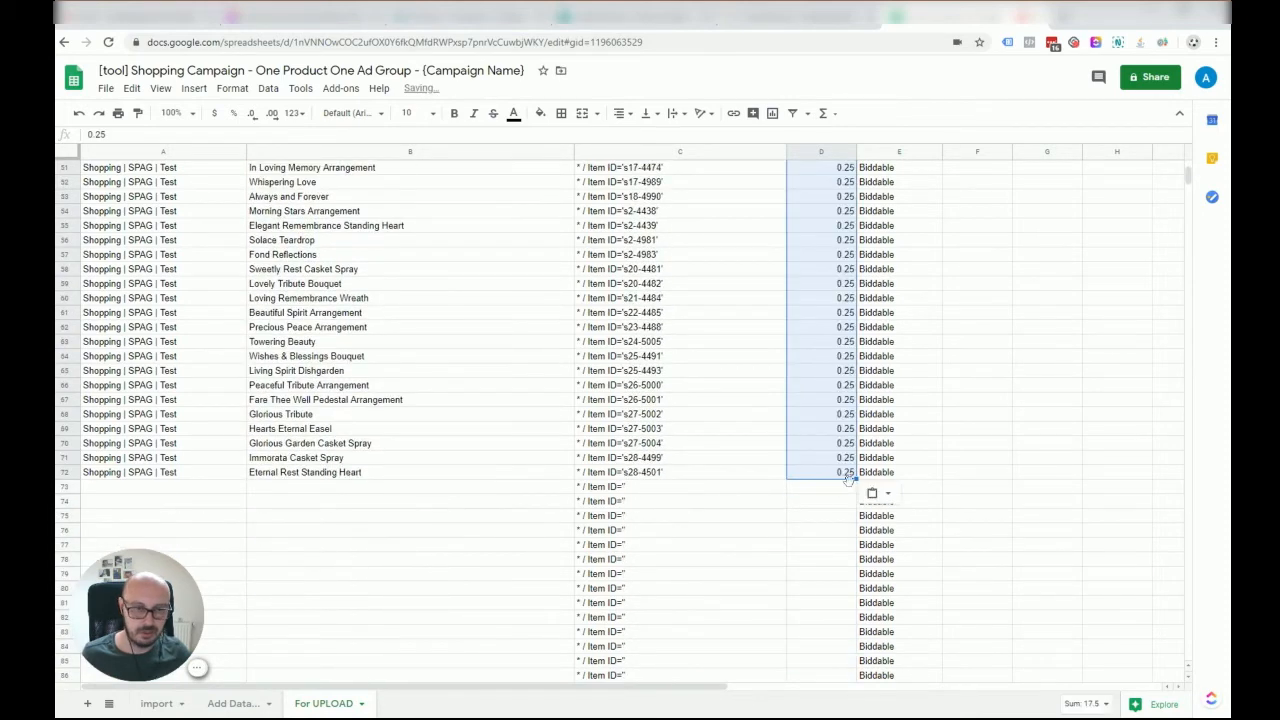
- Copy the "* / Item ID=*" Excluded template from I2:K2 and paste it at C73, directly below the last product
scroll(986, 466, "up", 10)
scroll(953, 473, "up", 5)
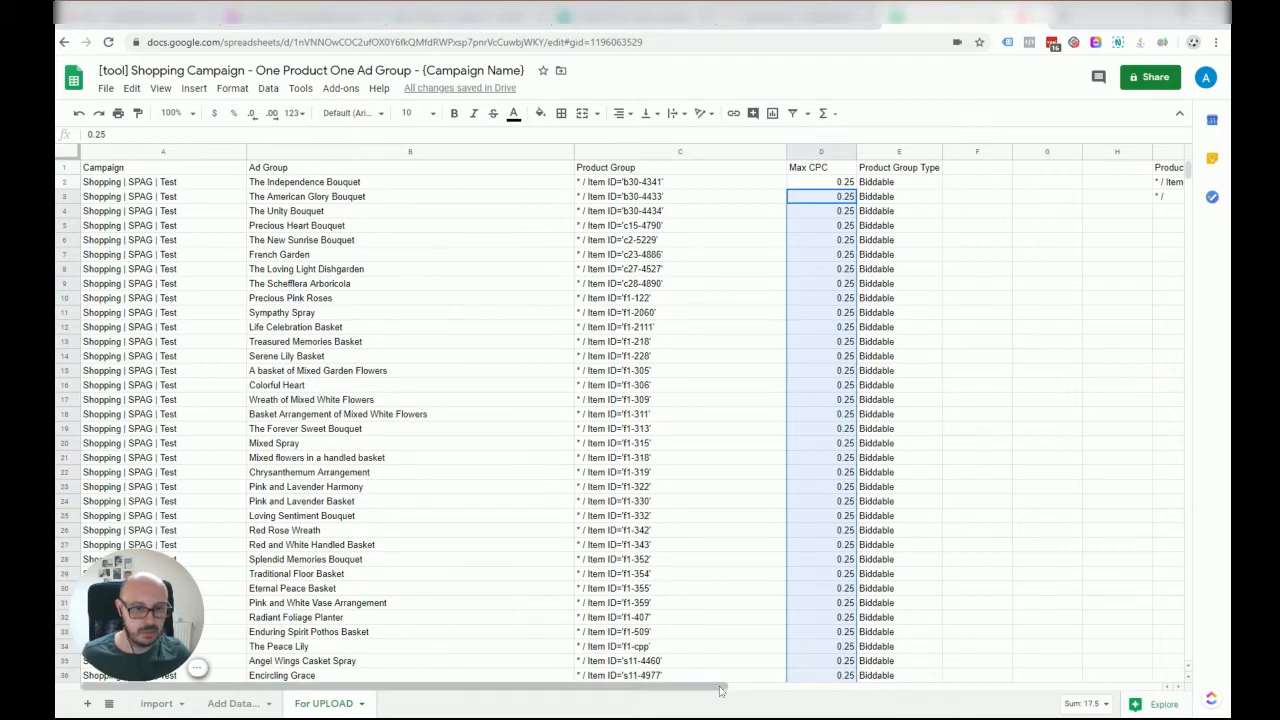
left_click_drag(725, 686, 1028, 681)
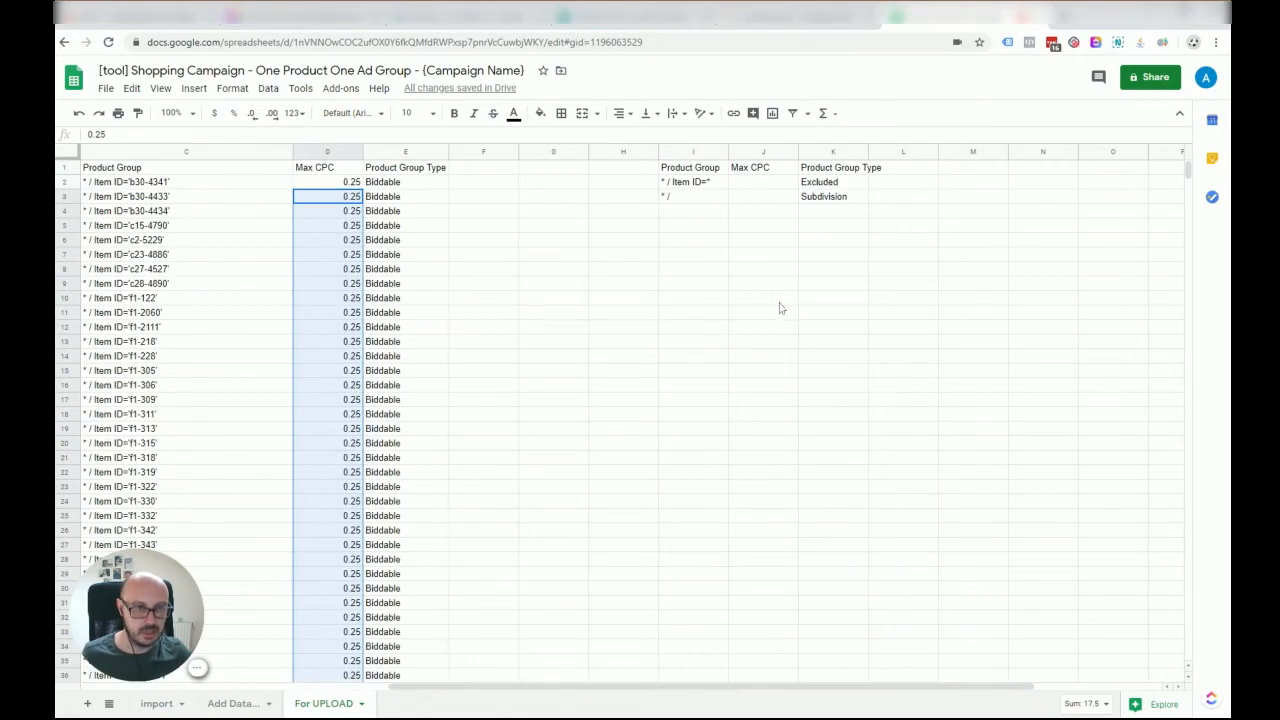
left_click_drag(698, 183, 848, 194)
key("ctrl+c")
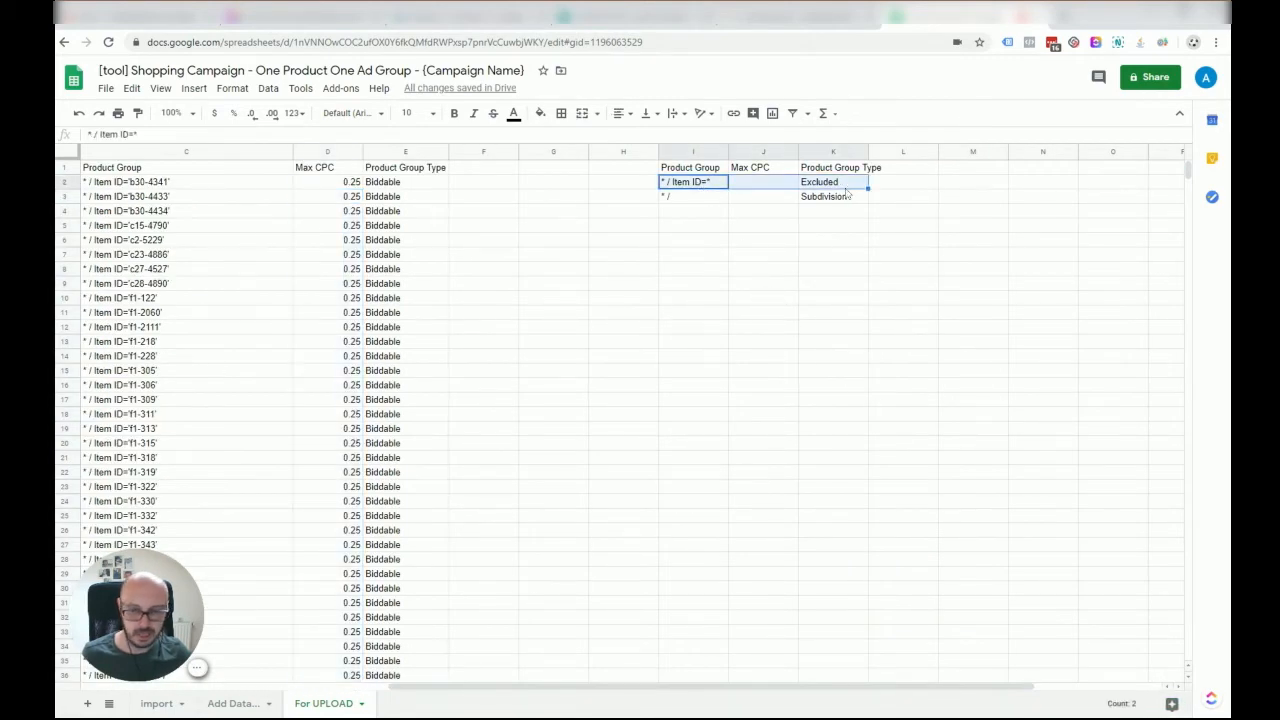
scroll(680, 560, "down", 5)
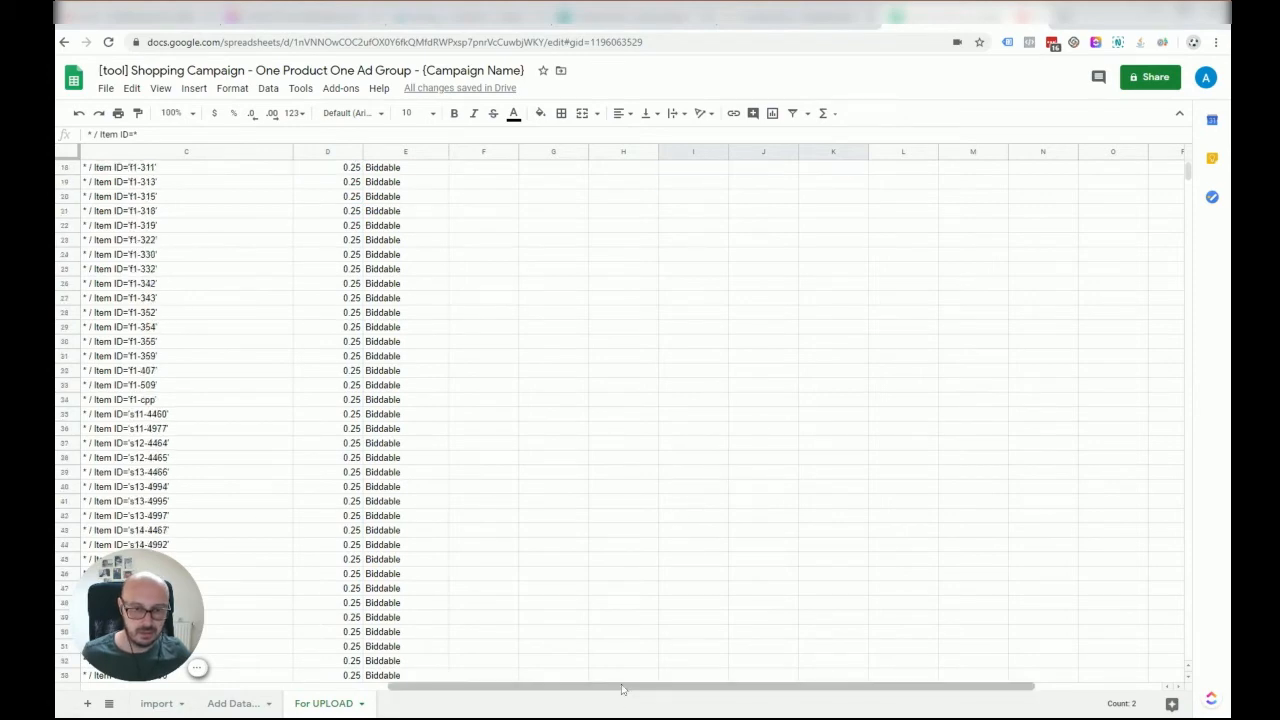
left_click_drag(623, 687, 468, 690)
scroll(526, 620, "down", 10)
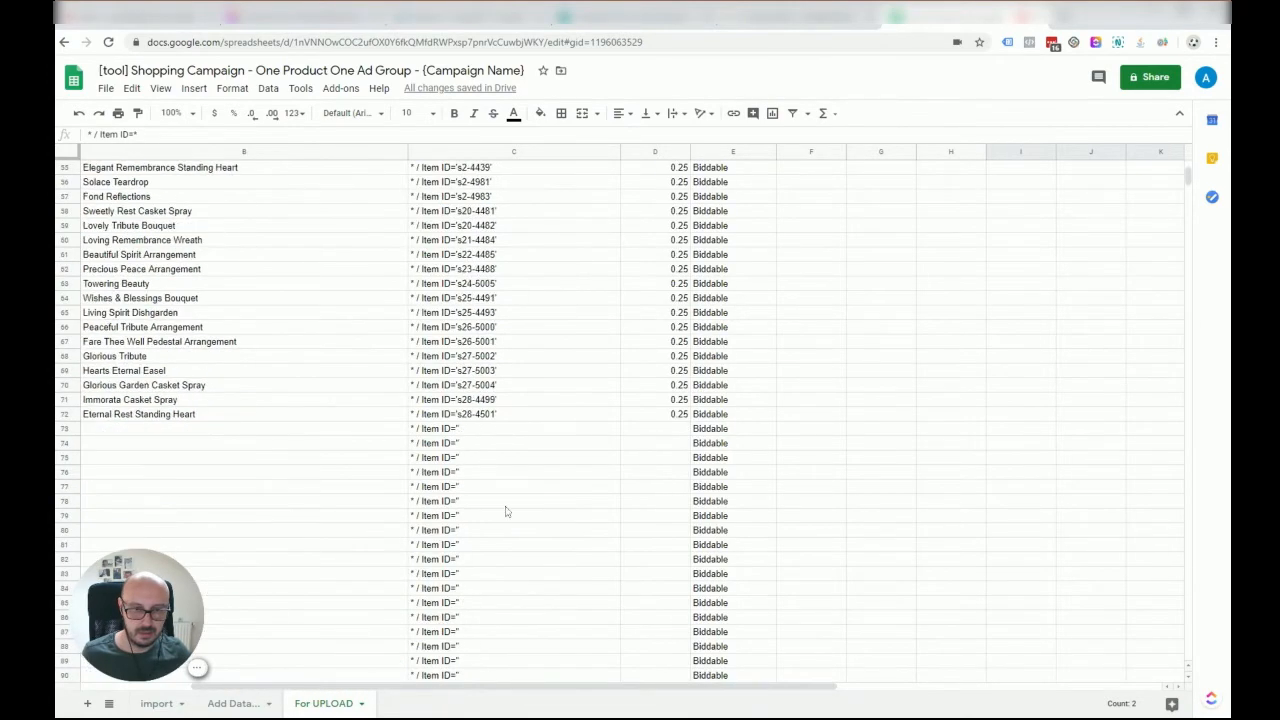
left_click(460, 430)
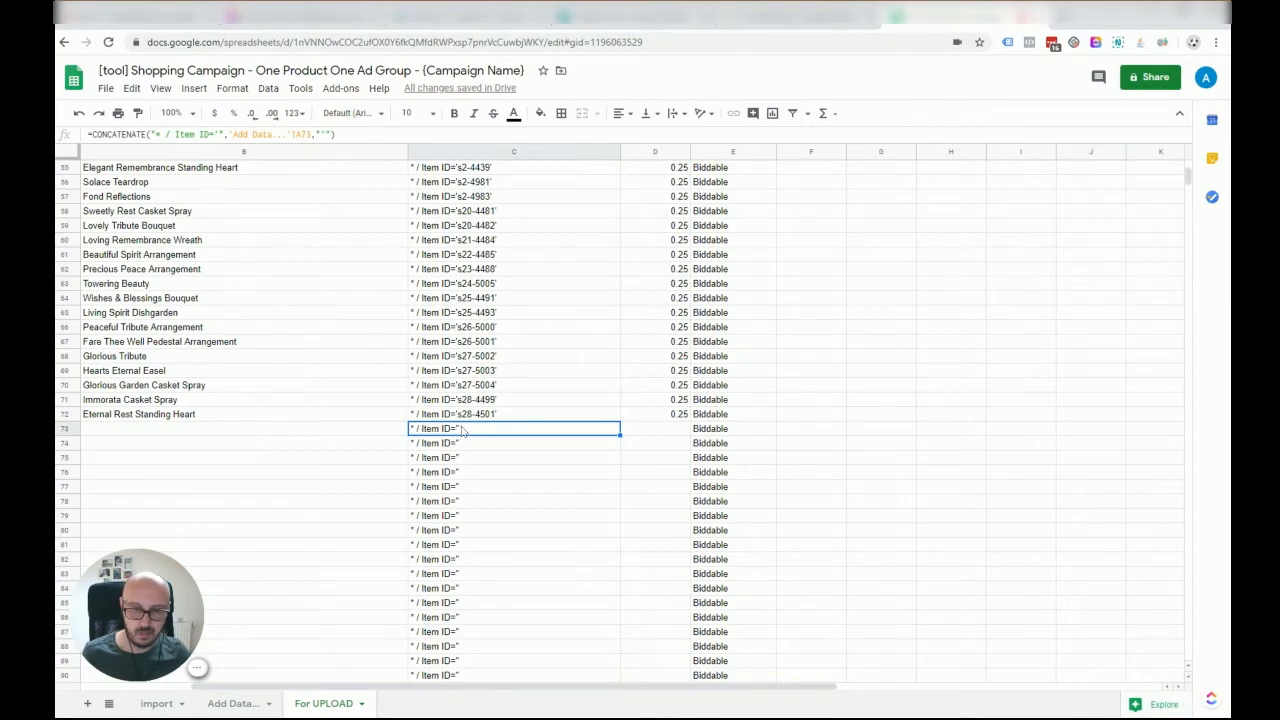
key("ctrl+v")
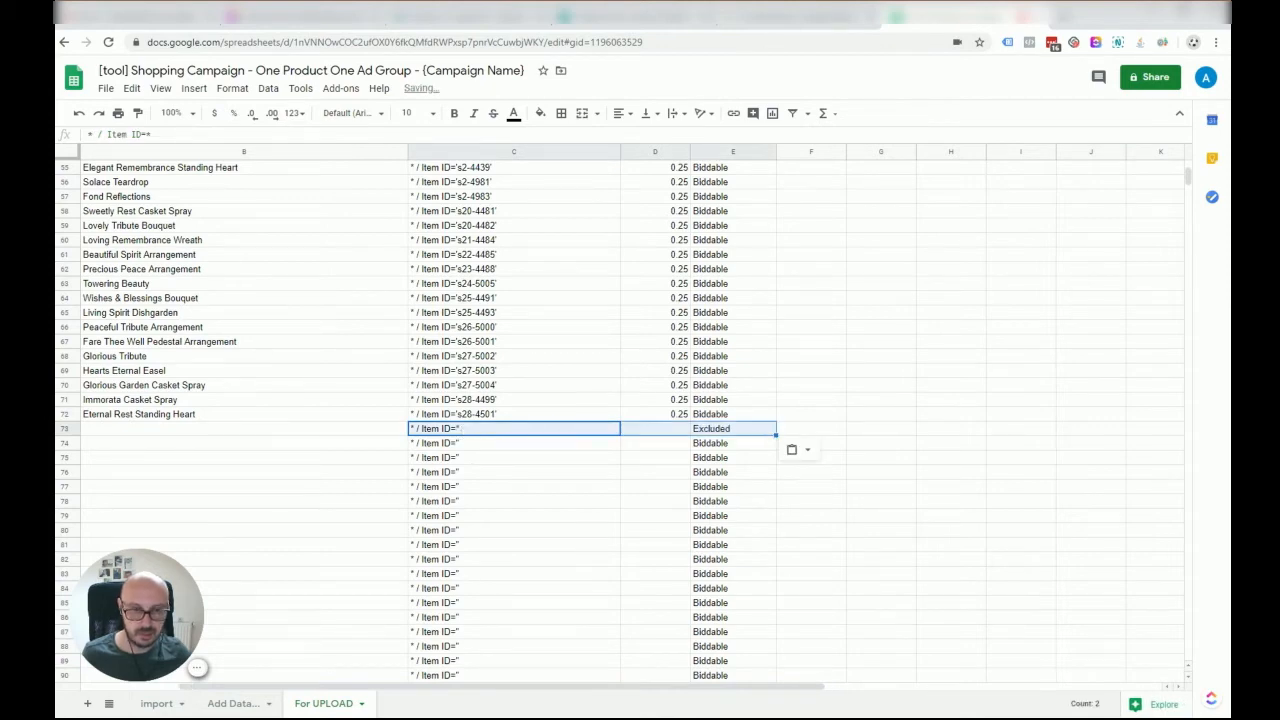
- Copy the campaign and ad group names in A2:B72 and paste them as plain values starting at A73
left_click_drag(381, 416, 107, 193)
key("ctrl+c")
scroll(196, 391, "down", 10)
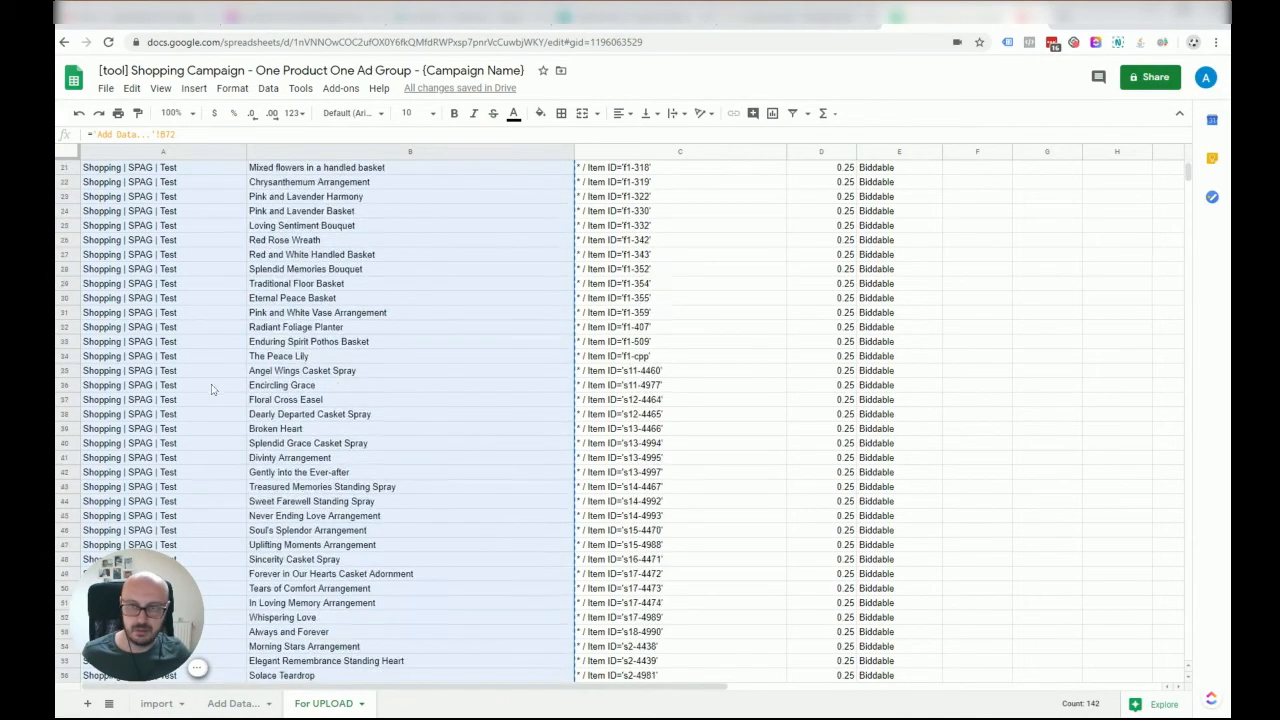
left_click(150, 346)
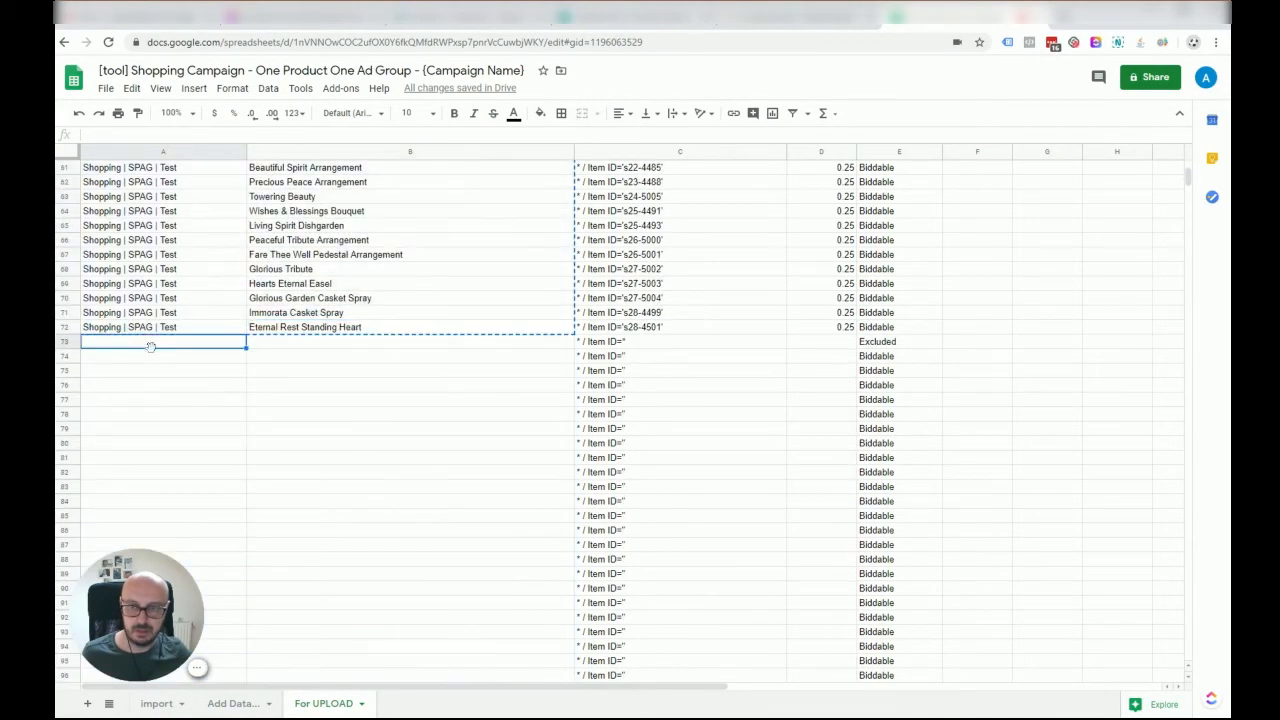
key("ctrl+v")
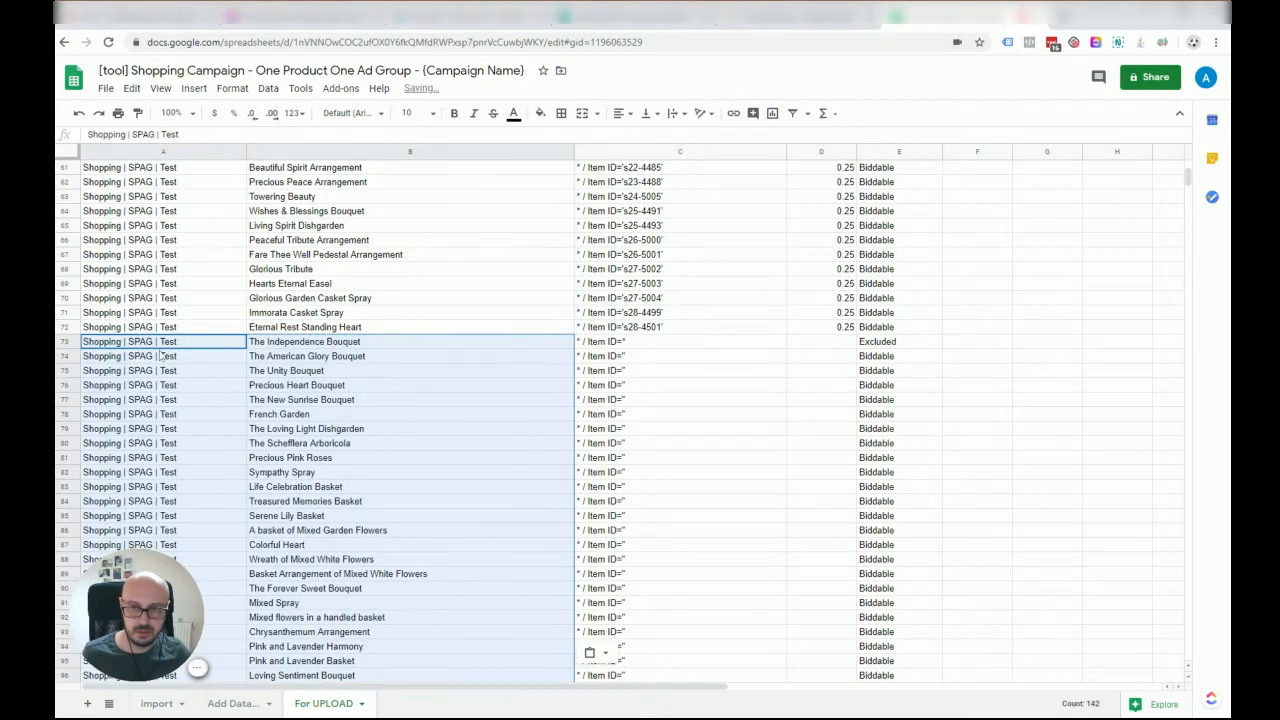
- Fill the Excluded product group entry from C73:E73 down to row 143, the end of the second product block
left_click_drag(758, 347, 943, 414)
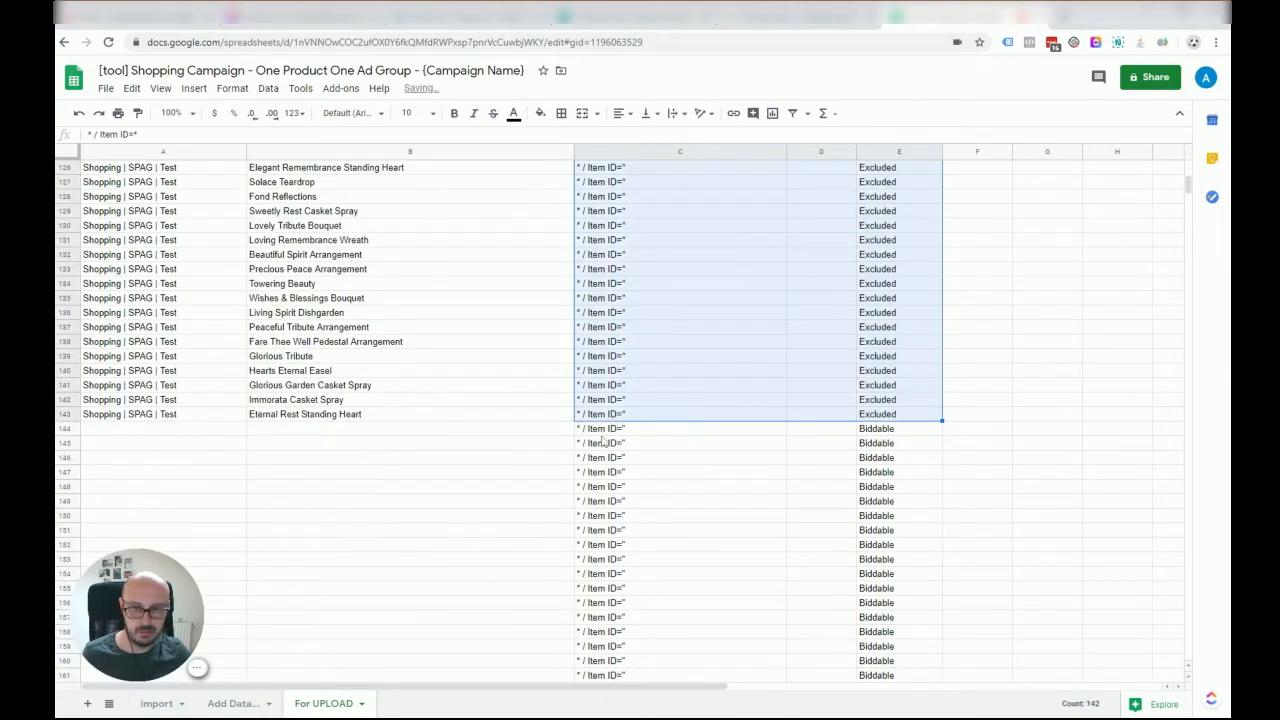
scroll(500, 503, "up", 5)
scroll(502, 507, "down", 9)
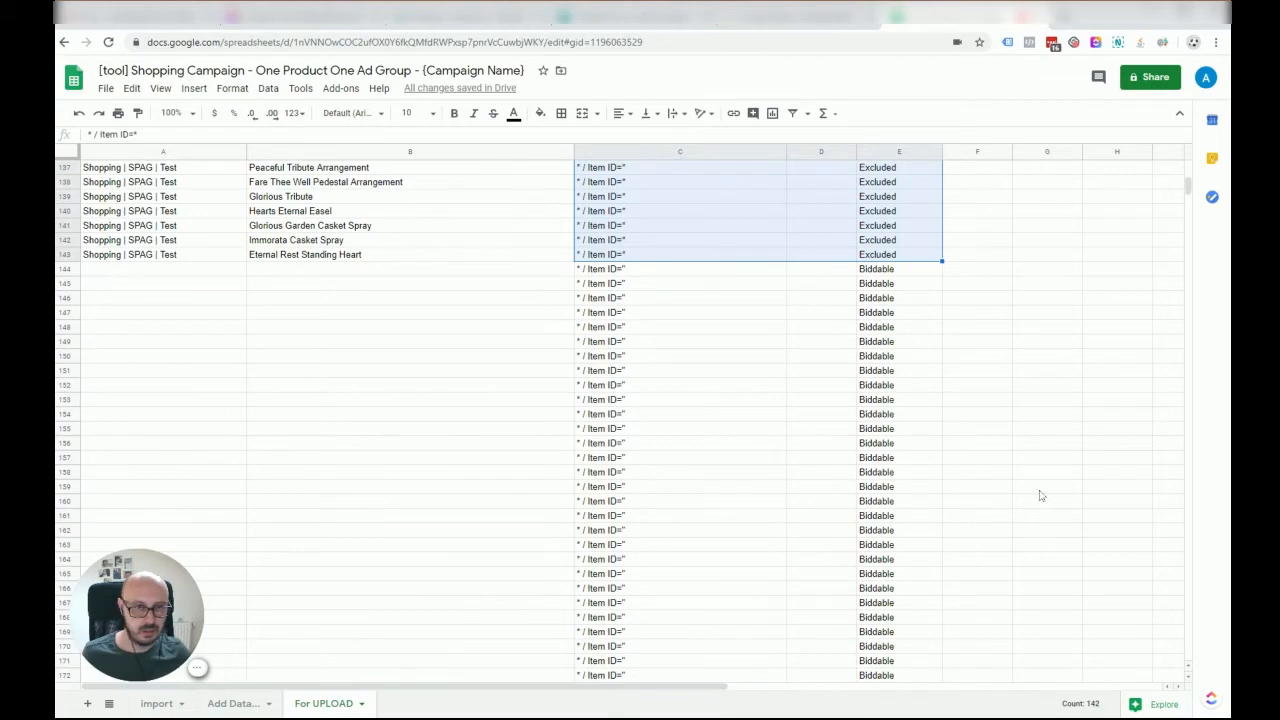
- Copy the "* /" Subdivision template from I3:K3 and paste it at C144, below the Excluded rows
scroll(1048, 499, "up", 14)
scroll(1048, 499, "up", 13)
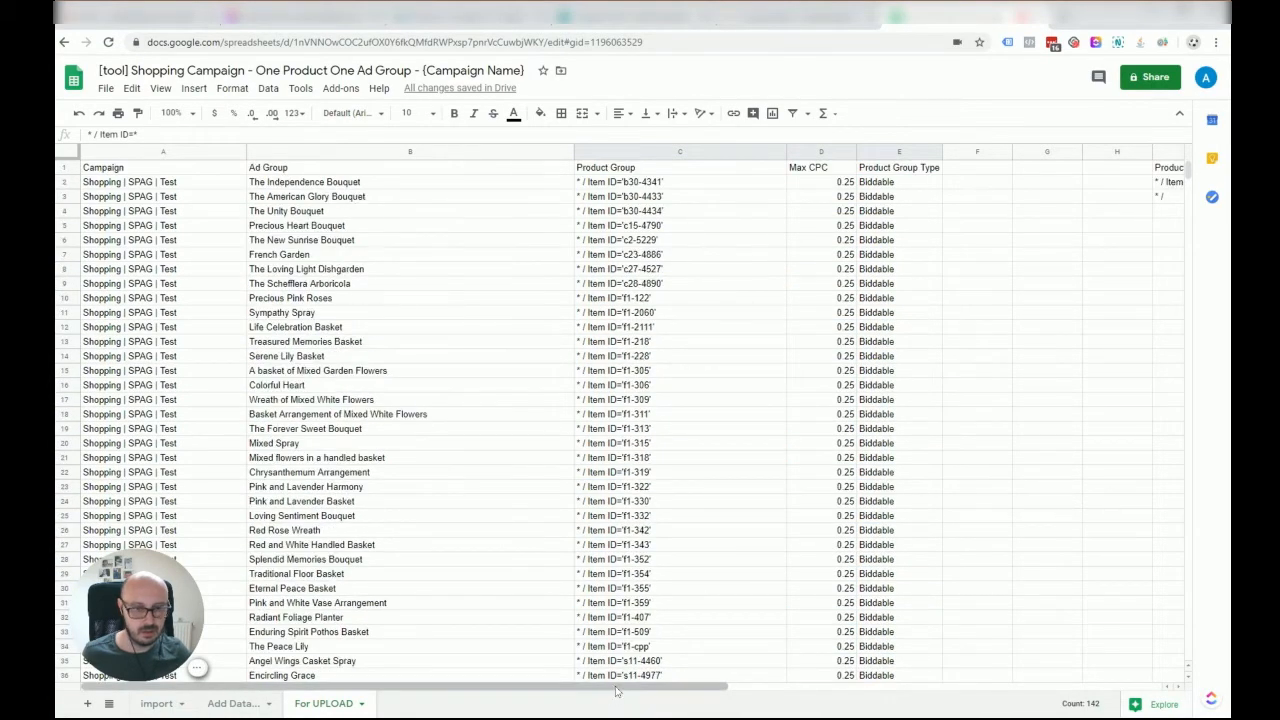
left_click_drag(611, 699, 790, 699)
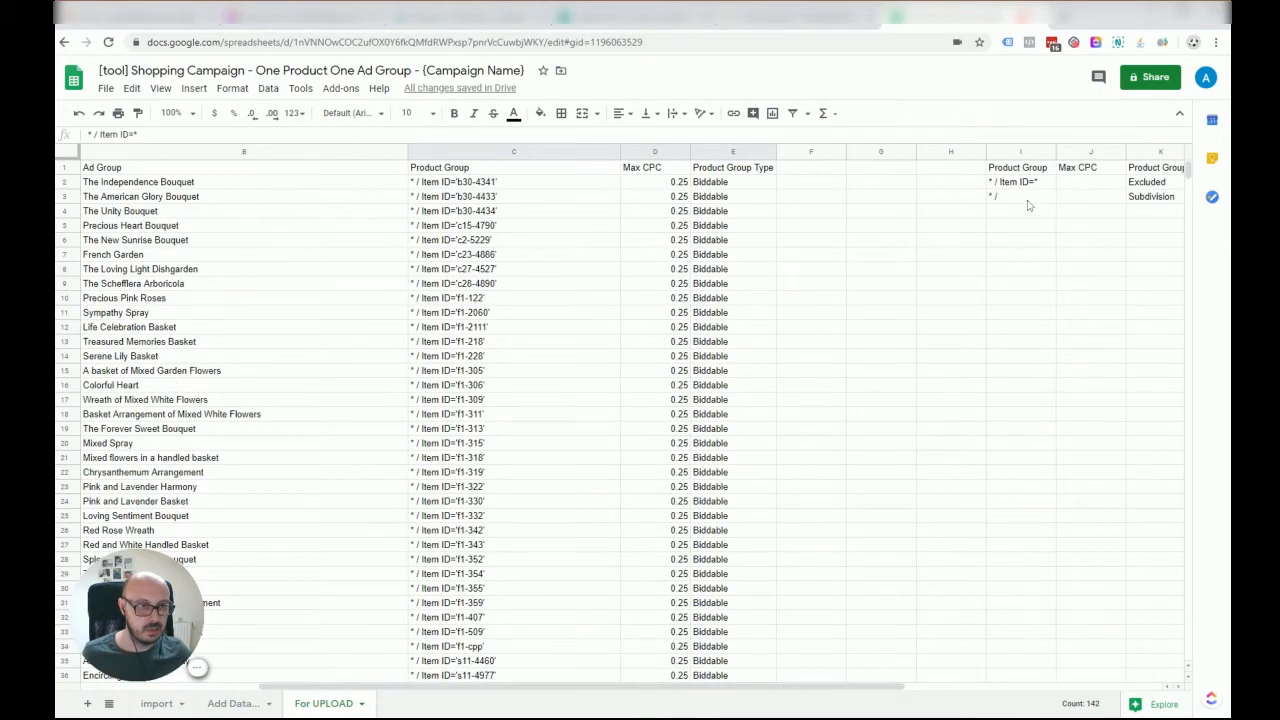
left_click_drag(1027, 199, 1134, 204)
scroll(862, 491, "down", 4)
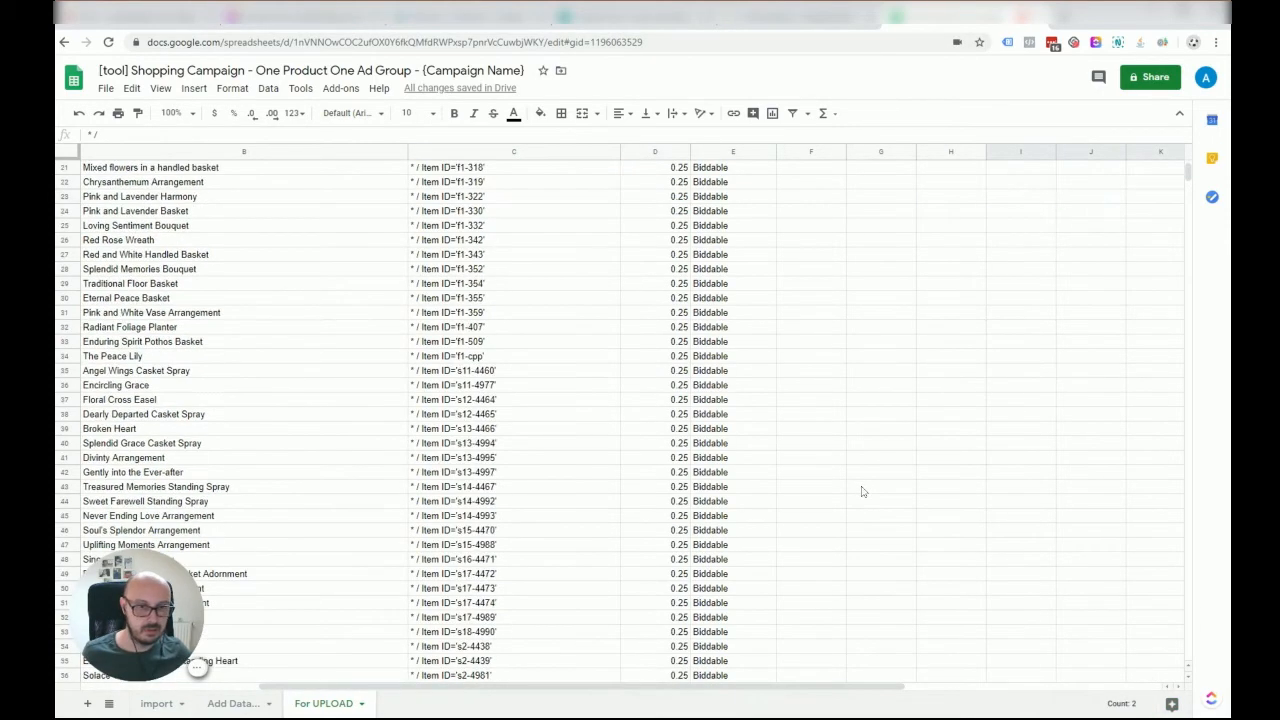
scroll(862, 491, "down", 20)
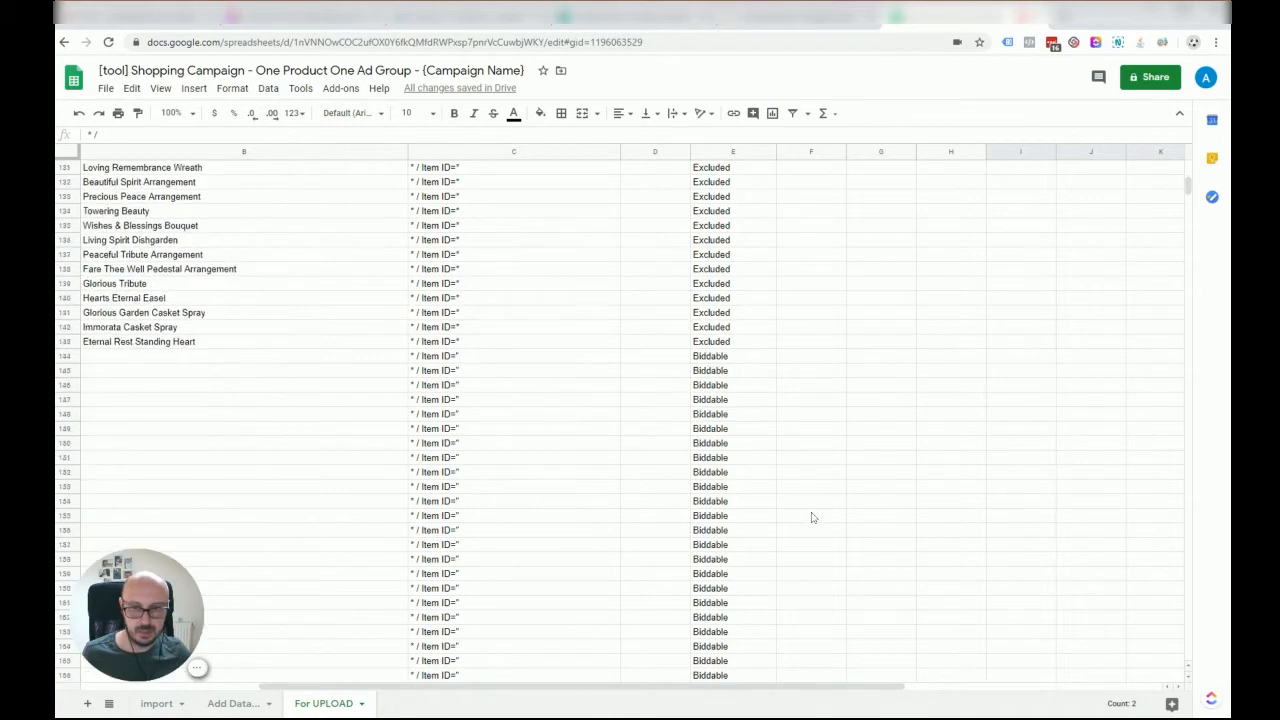
scroll(460, 280, "down", 4)
scroll(400, 308, "up", 2)
left_click(452, 285)
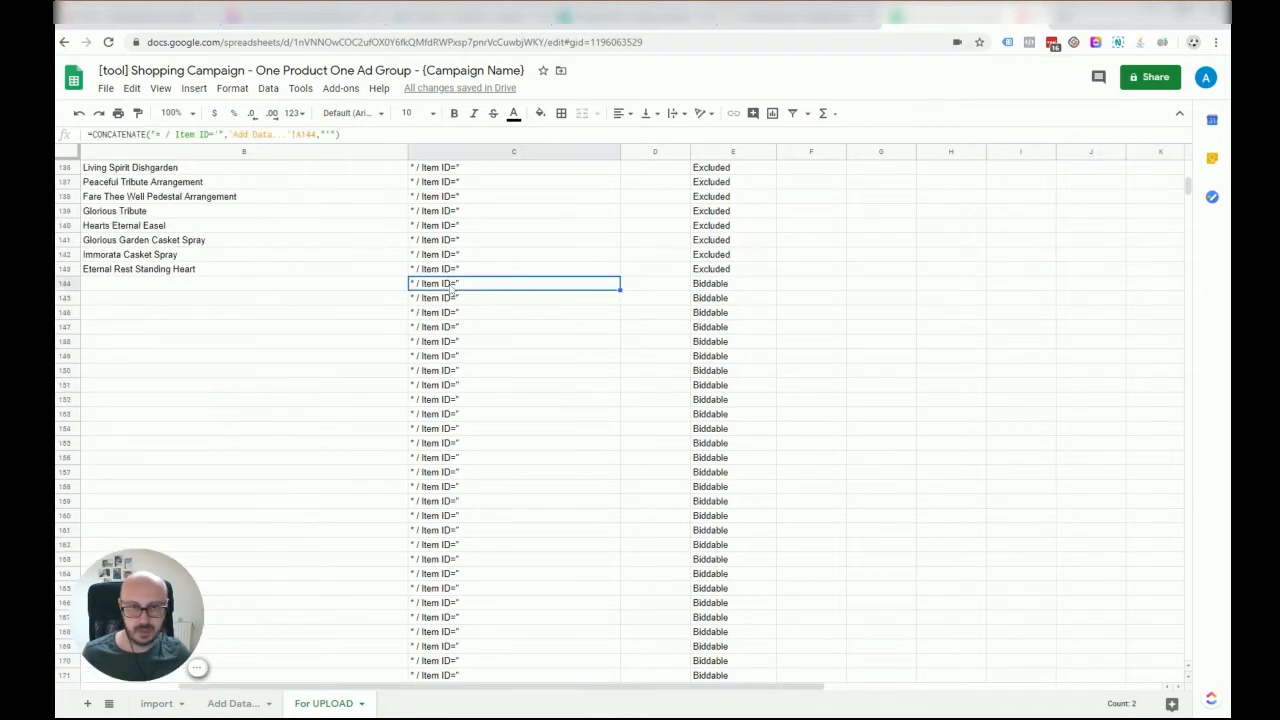
key("ctrl+v")
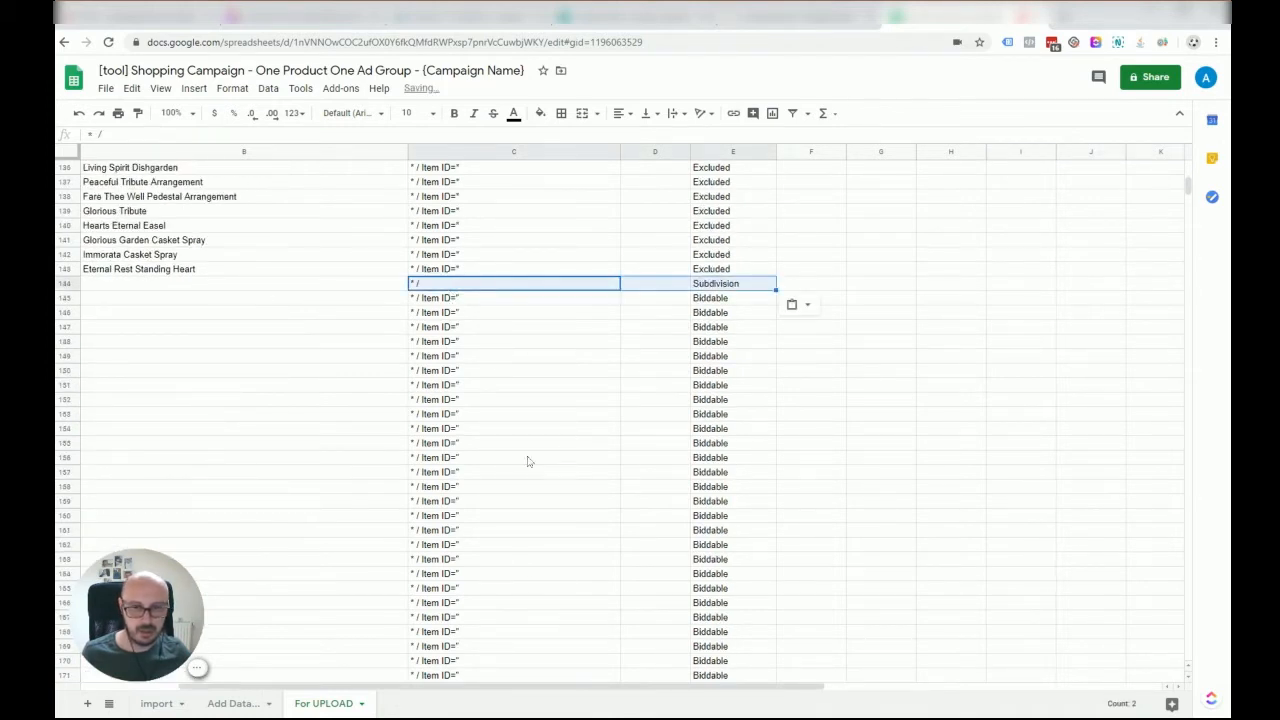
- Copy the campaign and ad group names in A2:B72 and paste them in place as plain values to replace the formulas
left_click_drag(549, 692, 449, 692)
scroll(310, 530, "up", 10)
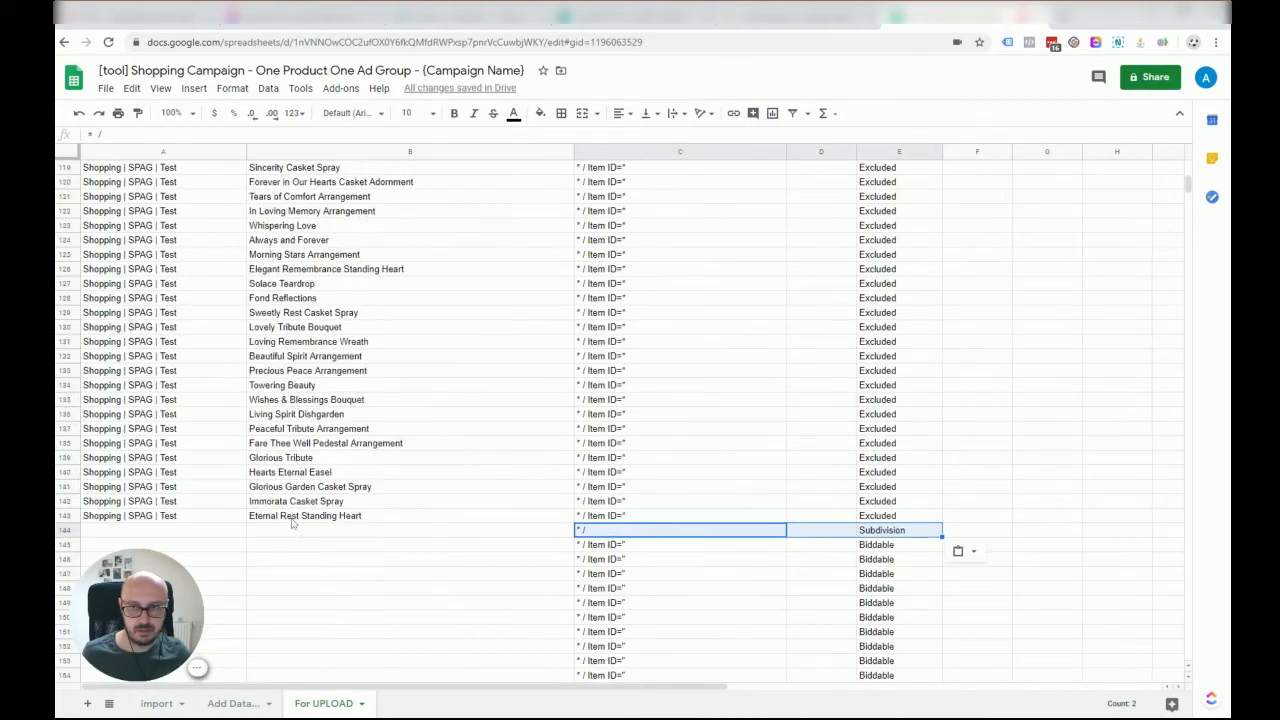
scroll(310, 530, "up", 15)
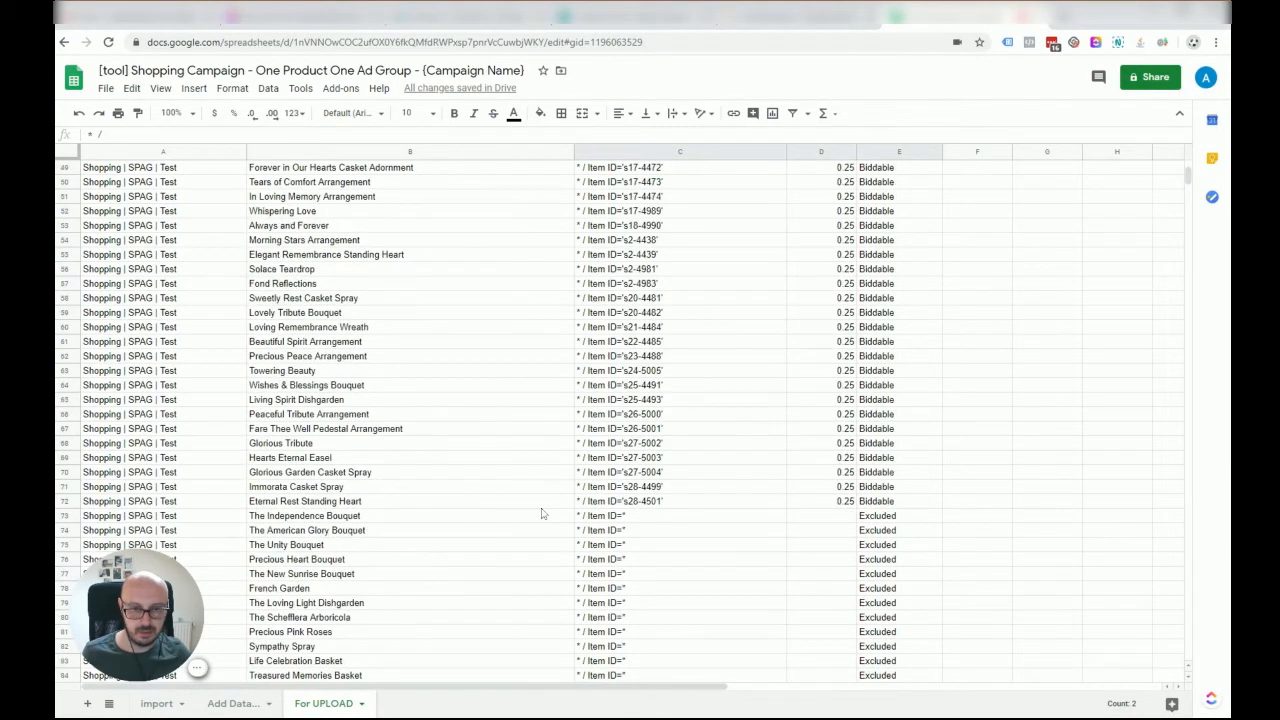
left_click_drag(542, 501, 115, 185)
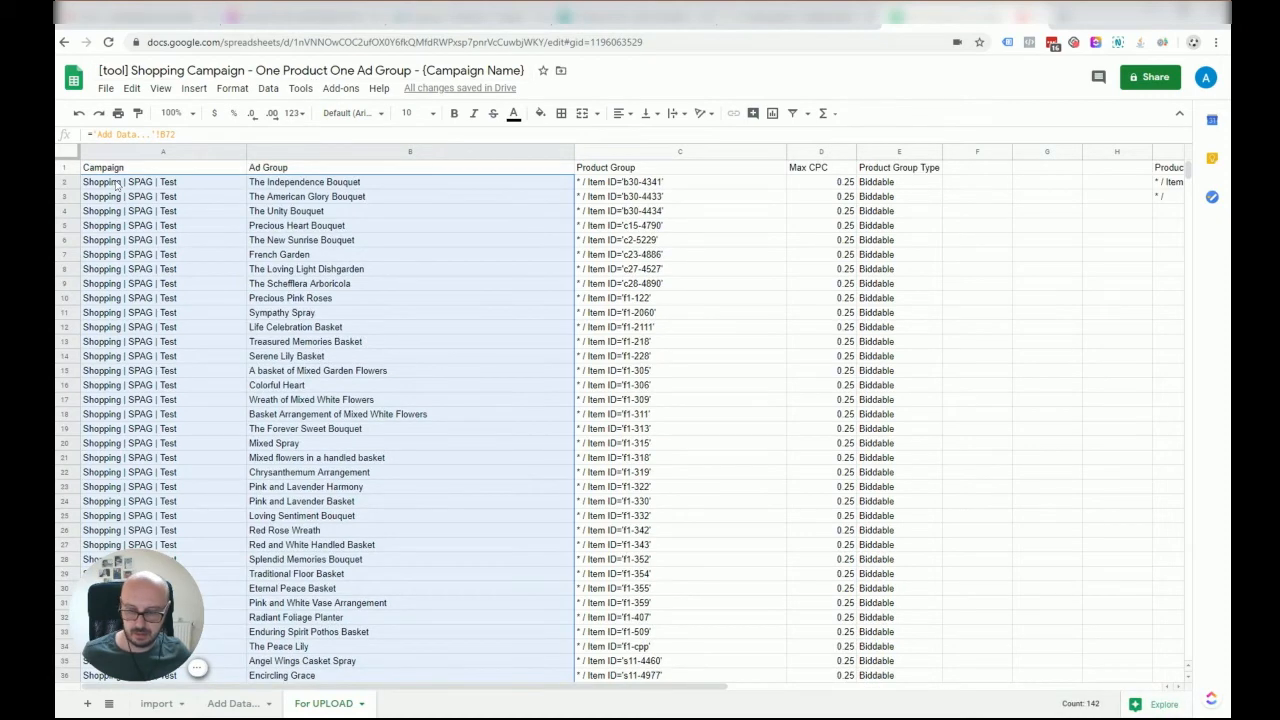
key("ctrl+c")
key("ctrl+shift+v")
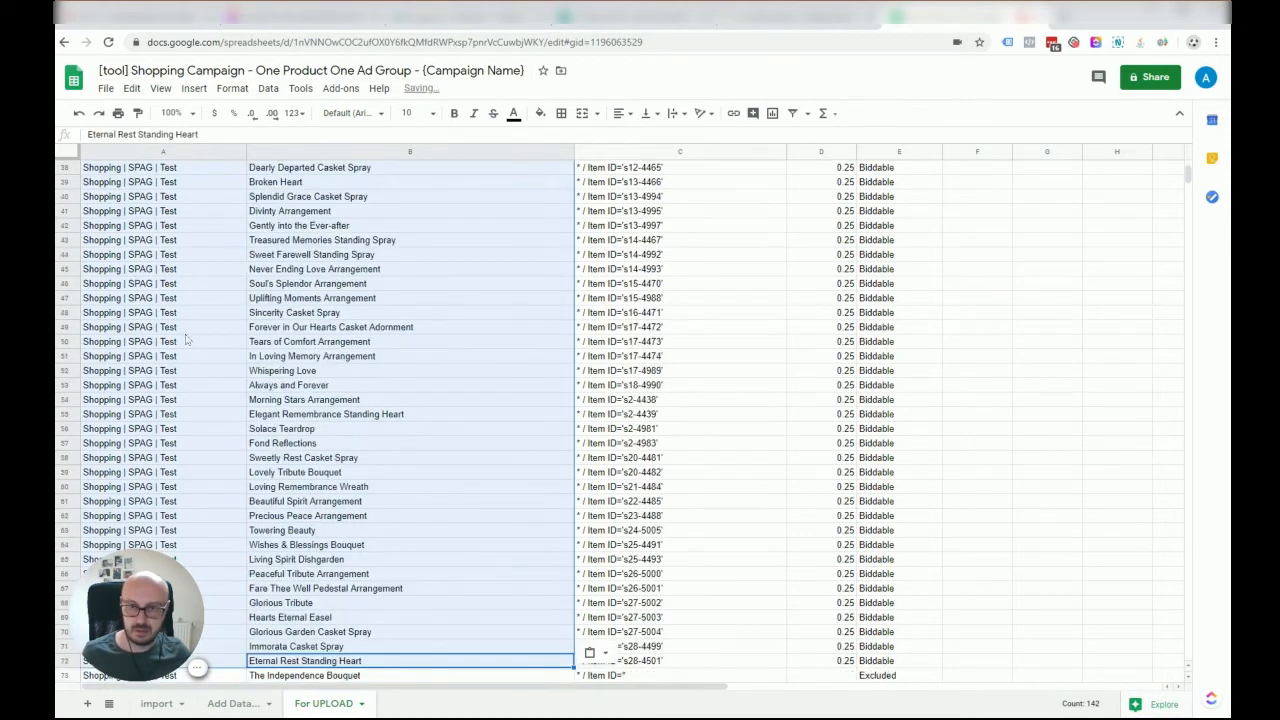
- Paste the copied campaign and ad group names as a third block starting at A144, beside the Subdivision row
scroll(230, 380, "down", 10)
scroll(167, 287, "down", 5)
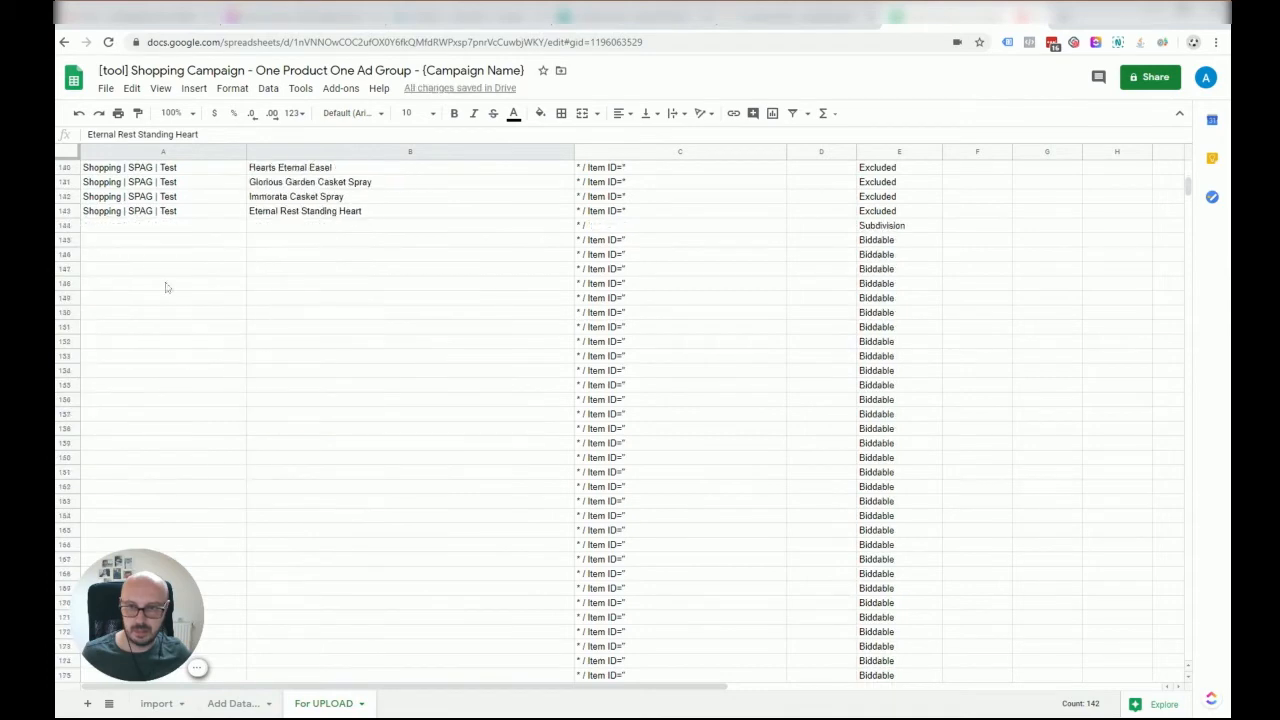
left_click(143, 229)
key("ctrl+v")
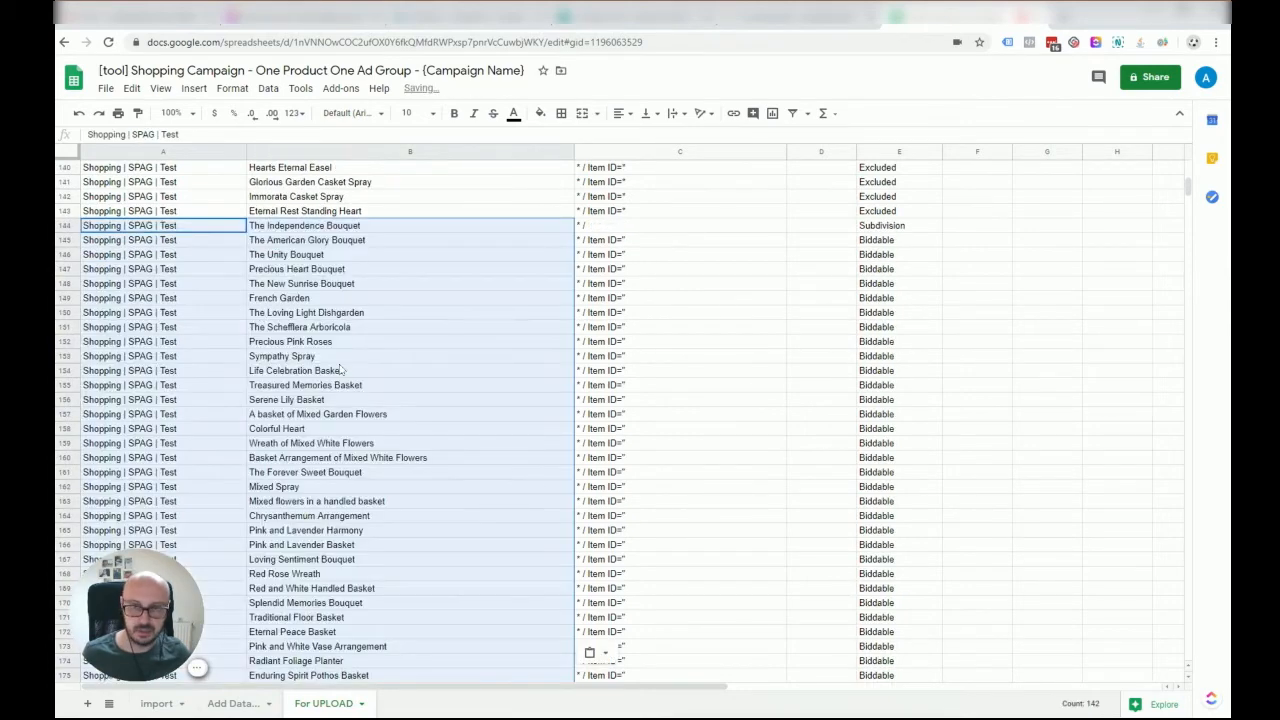
- Fill the "* /" Subdivision entry from C144:E144 down through row 215 to cover the third product block
scroll(550, 478, "down", 10)
scroll(556, 479, "up", 5)
scroll(556, 479, "up", 1)
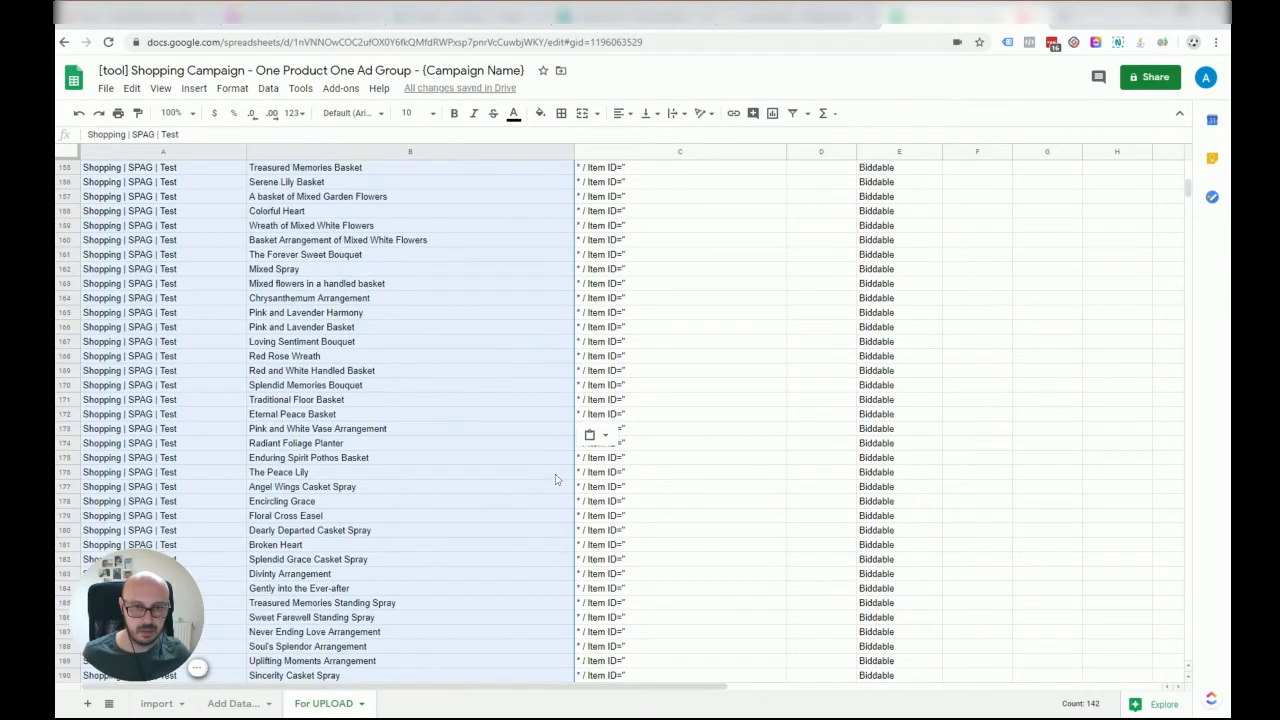
left_click(821, 529)
scroll(823, 530, "down", 15)
scroll(792, 479, "up", 2)
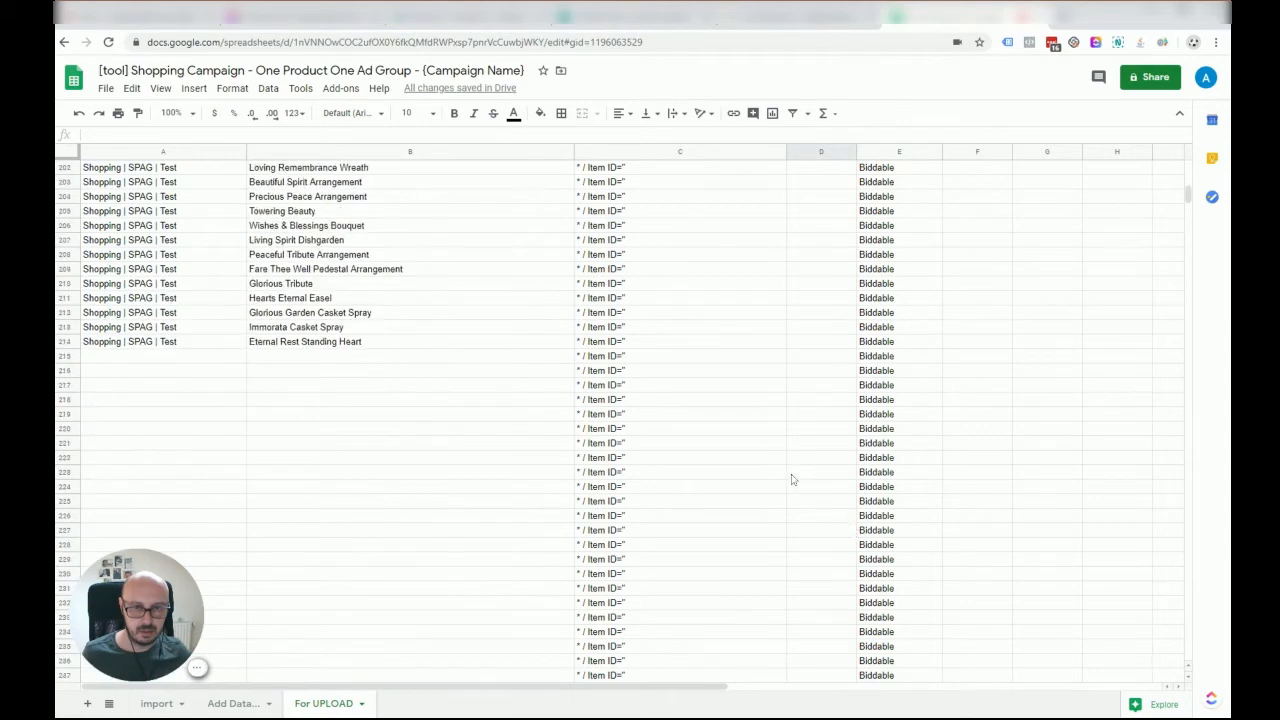
scroll(612, 365, "up", 20)
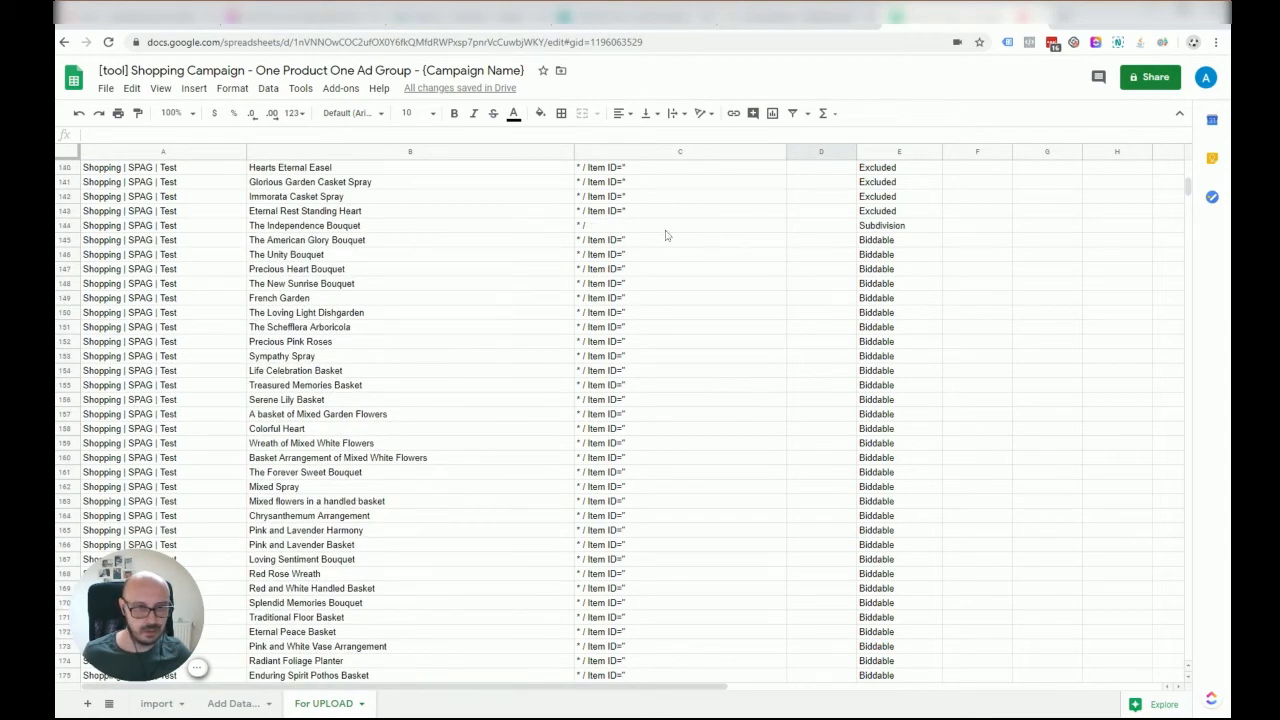
left_click_drag(648, 228, 921, 255)
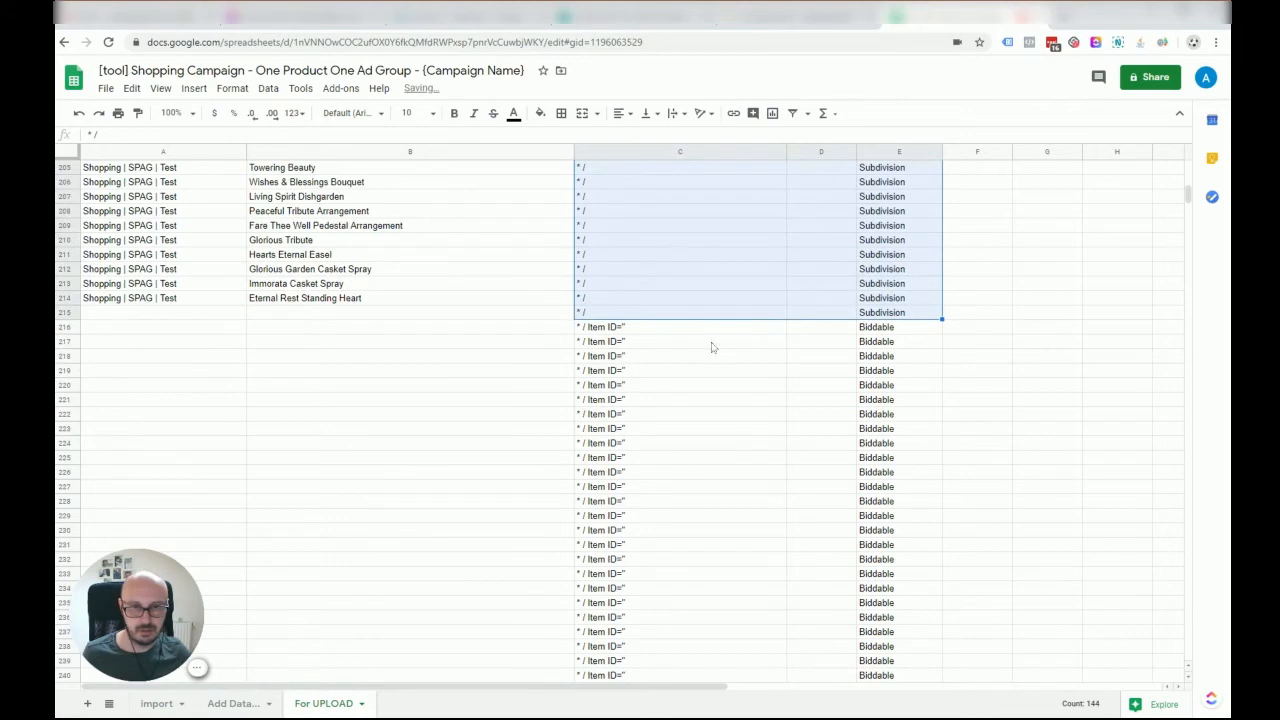
- Copy the whole upload table with its header row, and display the product groups in Google Ads Editor
left_click_drag(875, 300, 110, 172)
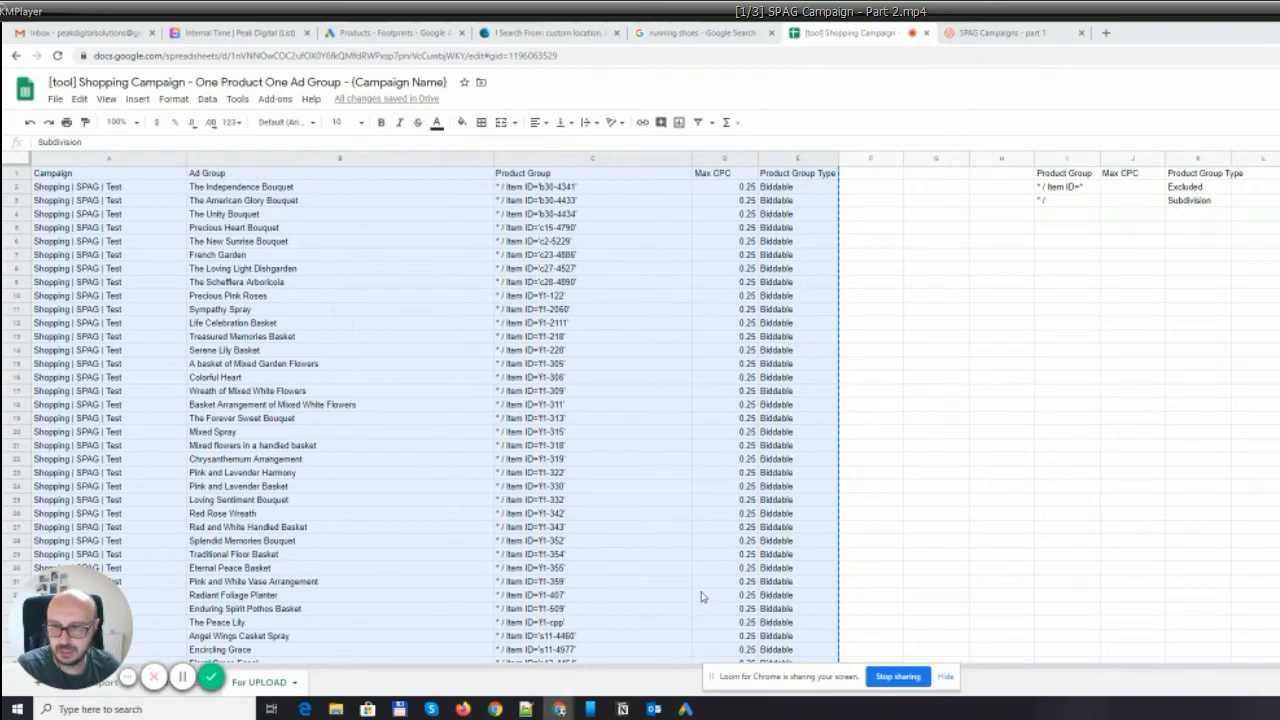
left_click(685, 706)
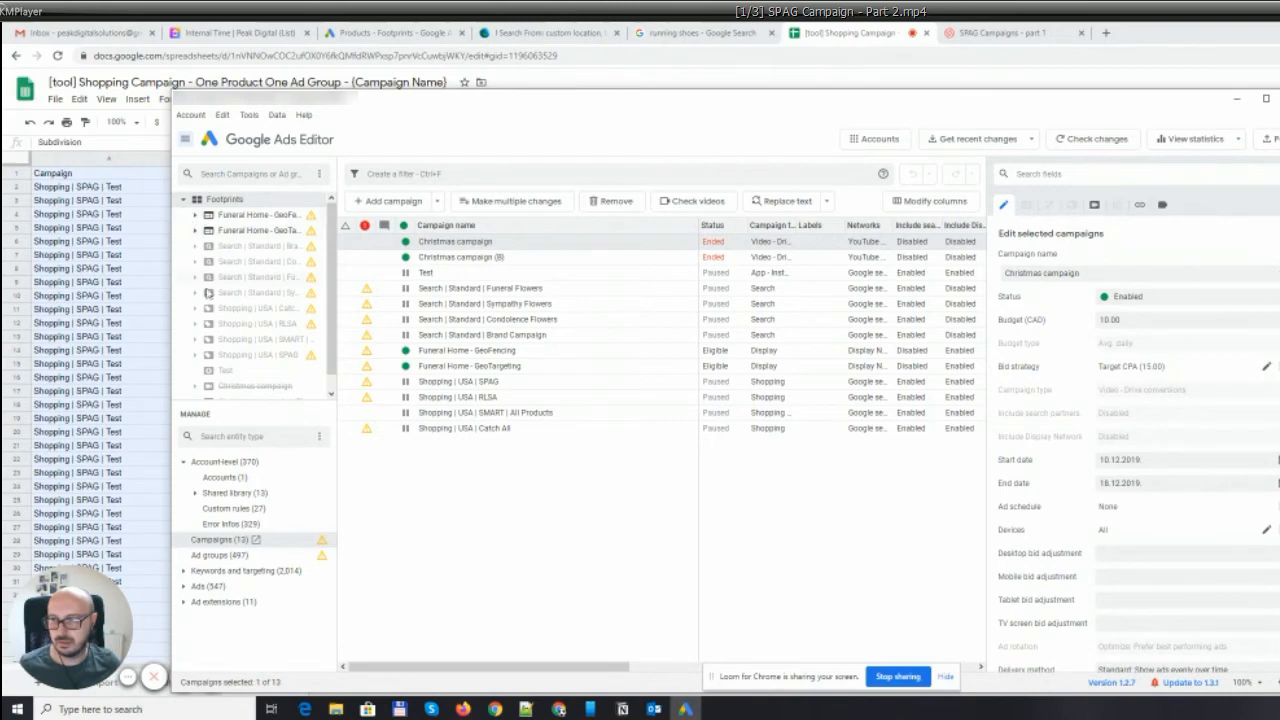
left_click(195, 572)
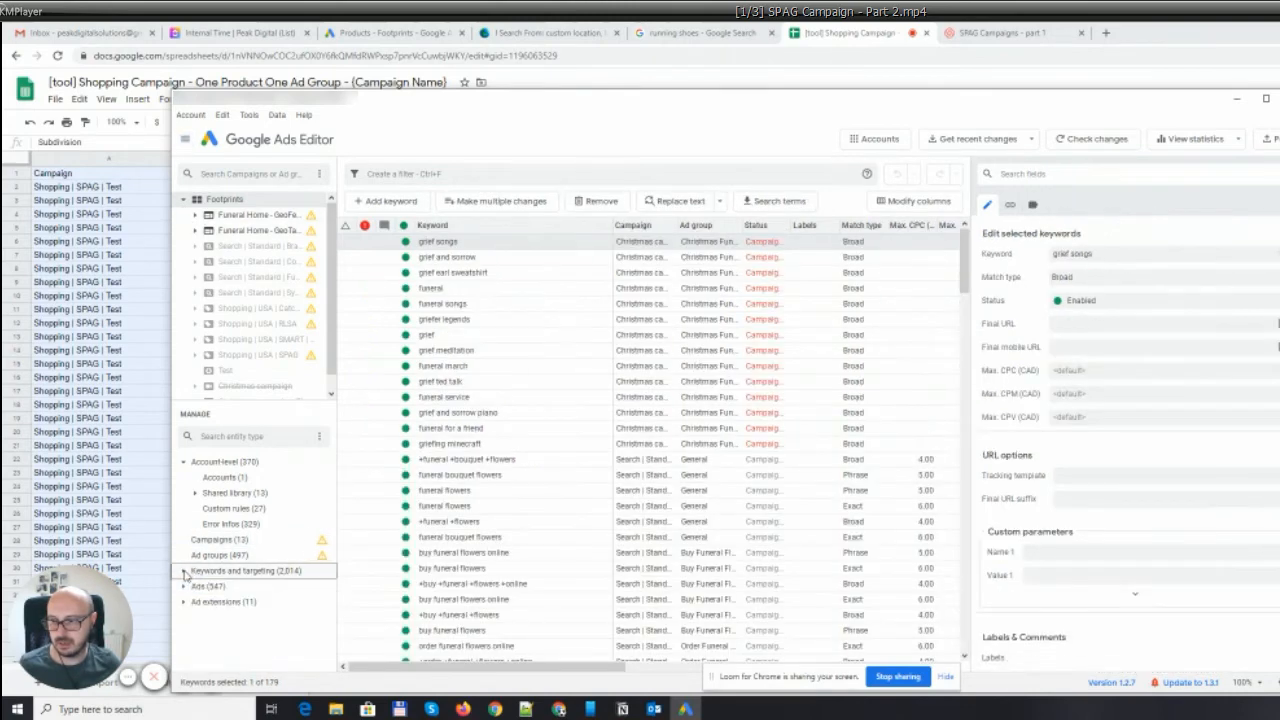
left_click(186, 572)
scroll(245, 585, "down", 5)
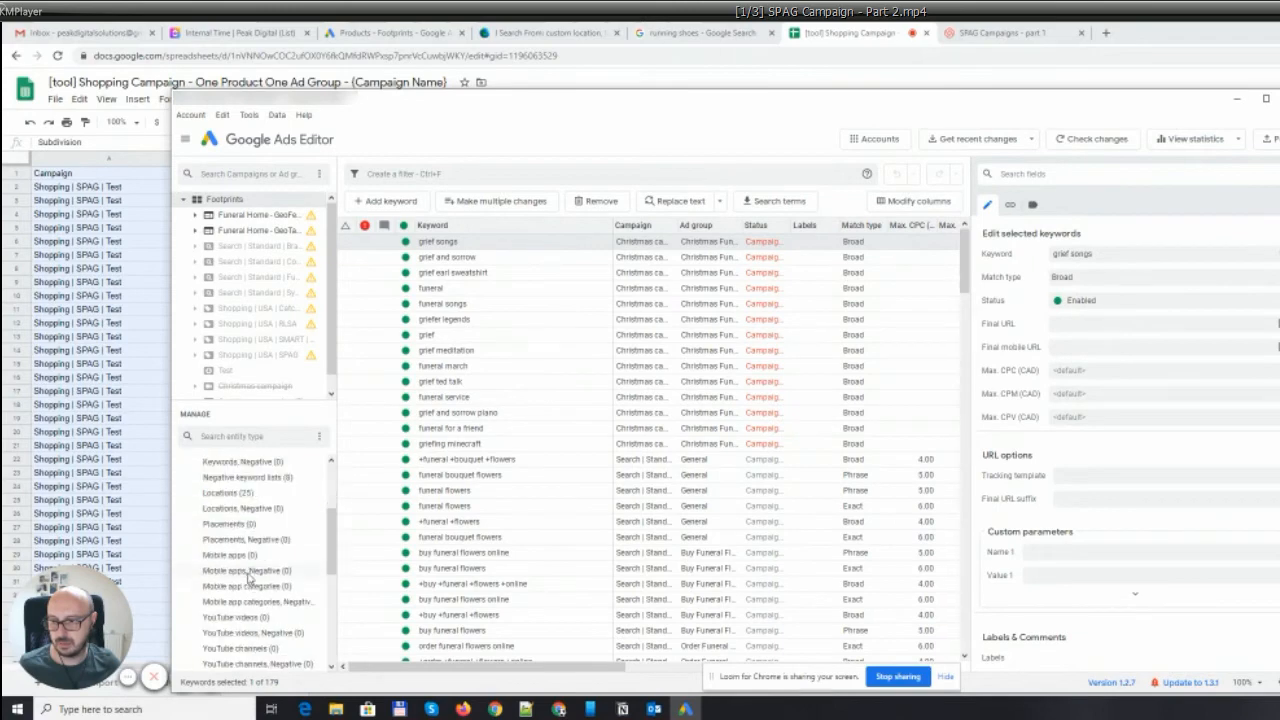
scroll(255, 590, "down", 1)
left_click(245, 617)
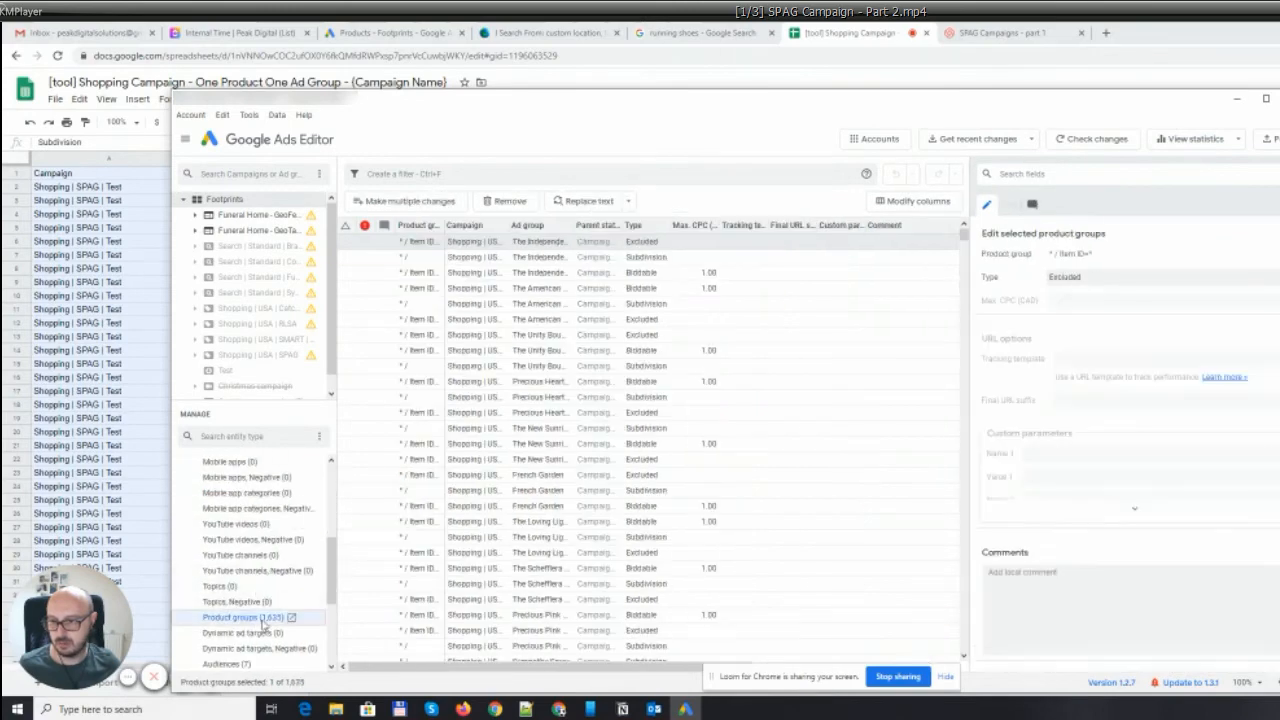
- Start a bulk change for product groups and paste in the spreadsheet's upload table, clearing the wrongly pasted link first
left_click(432, 208)
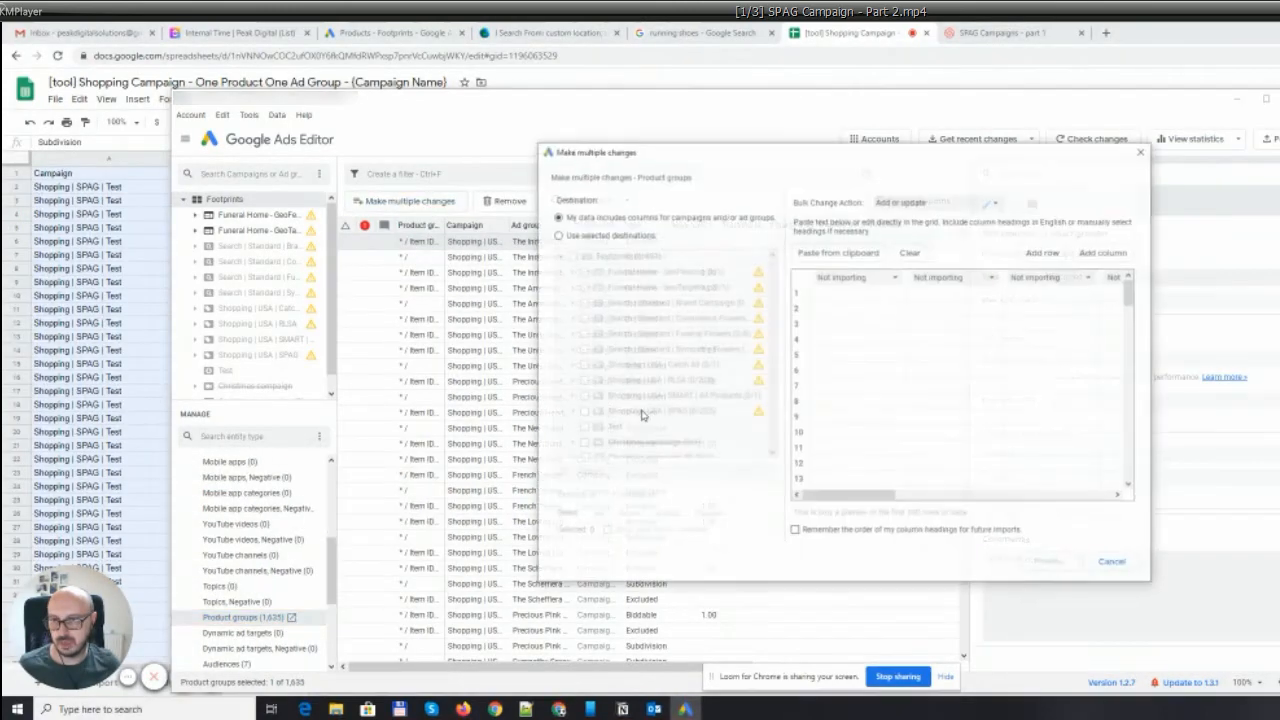
left_click(837, 253)
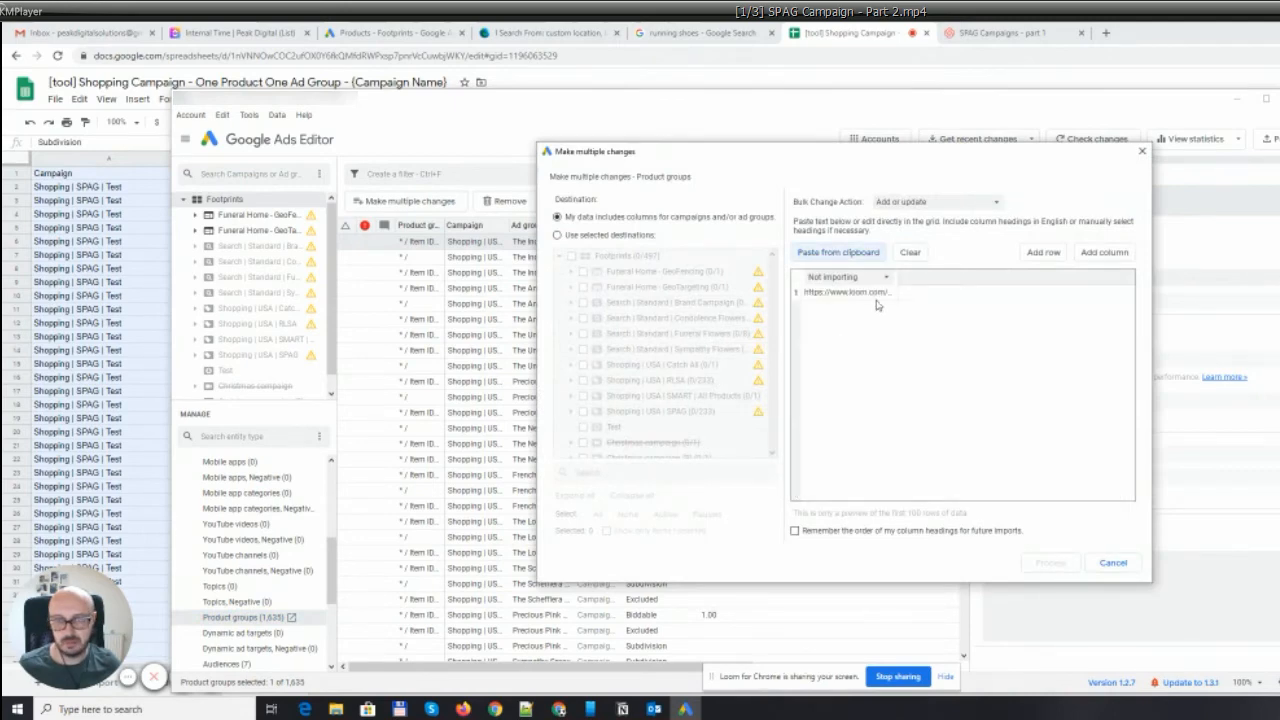
left_click(910, 252)
left_click(763, 85)
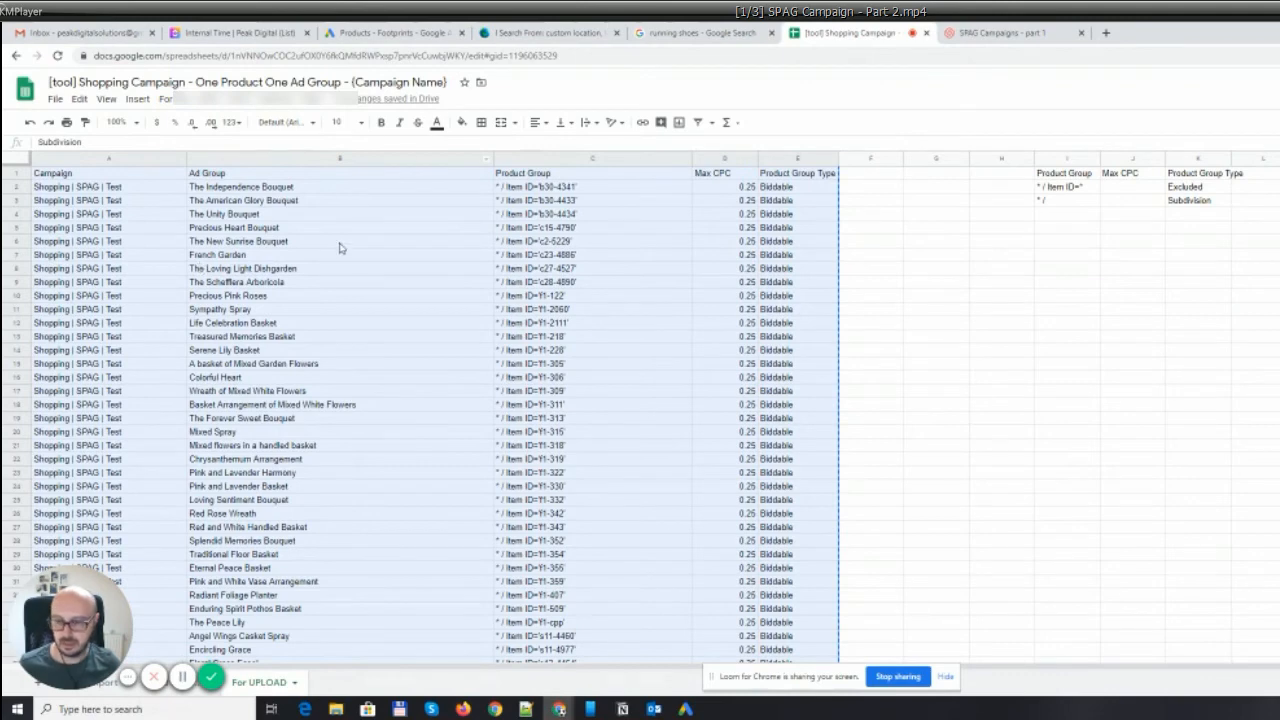
left_click(685, 709)
left_click(834, 253)
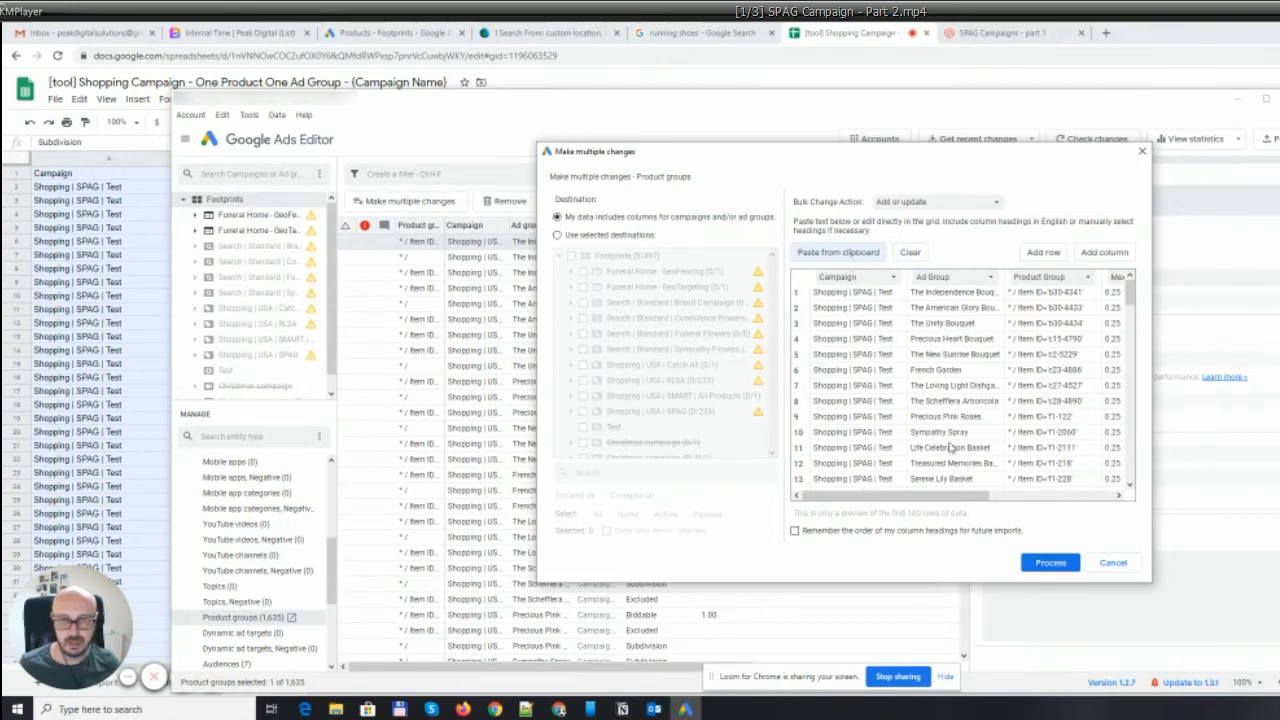
- Process the pasted product group rows, finish the import and keep the proposed changes
left_click_drag(1019, 503, 1080, 503)
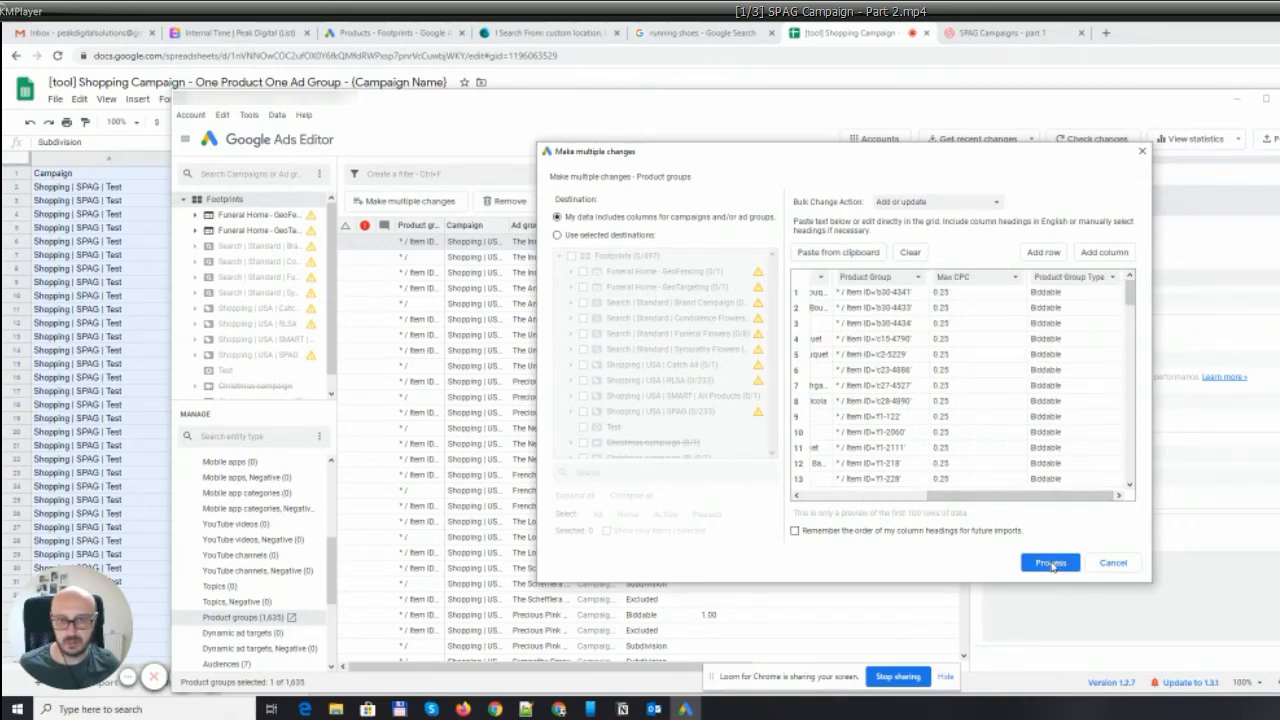
left_click(1049, 563)
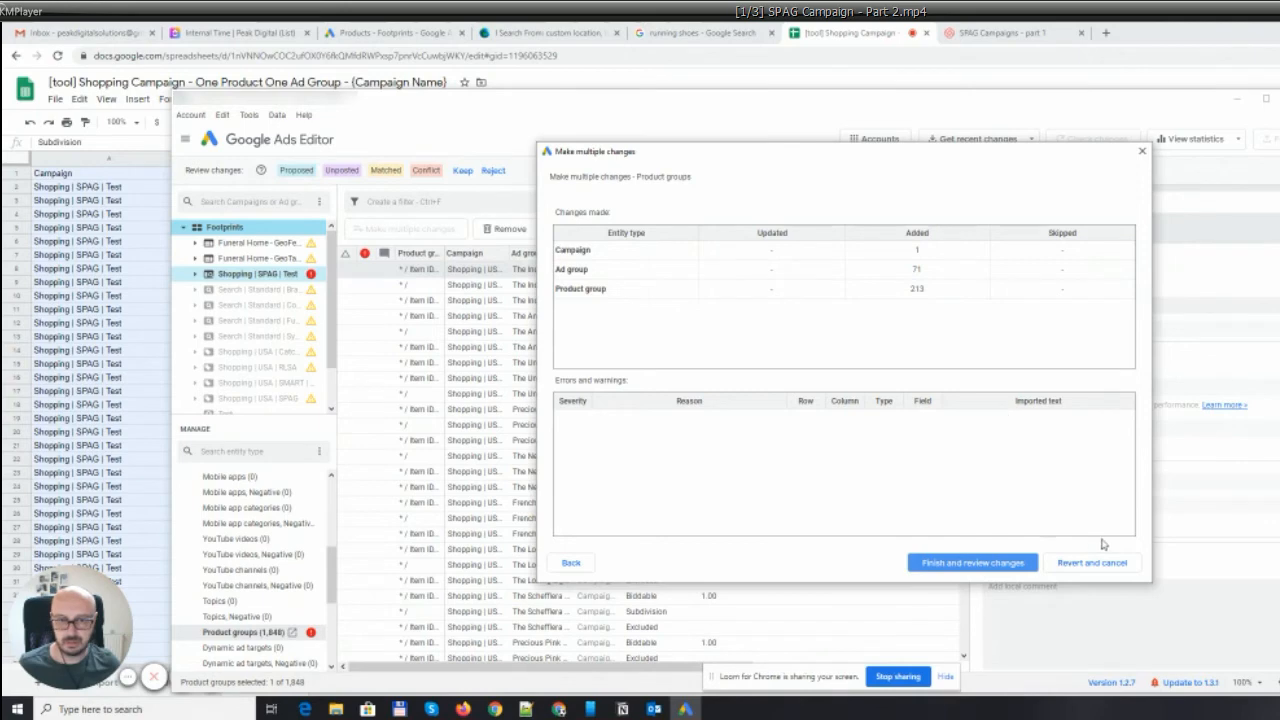
left_click(975, 563)
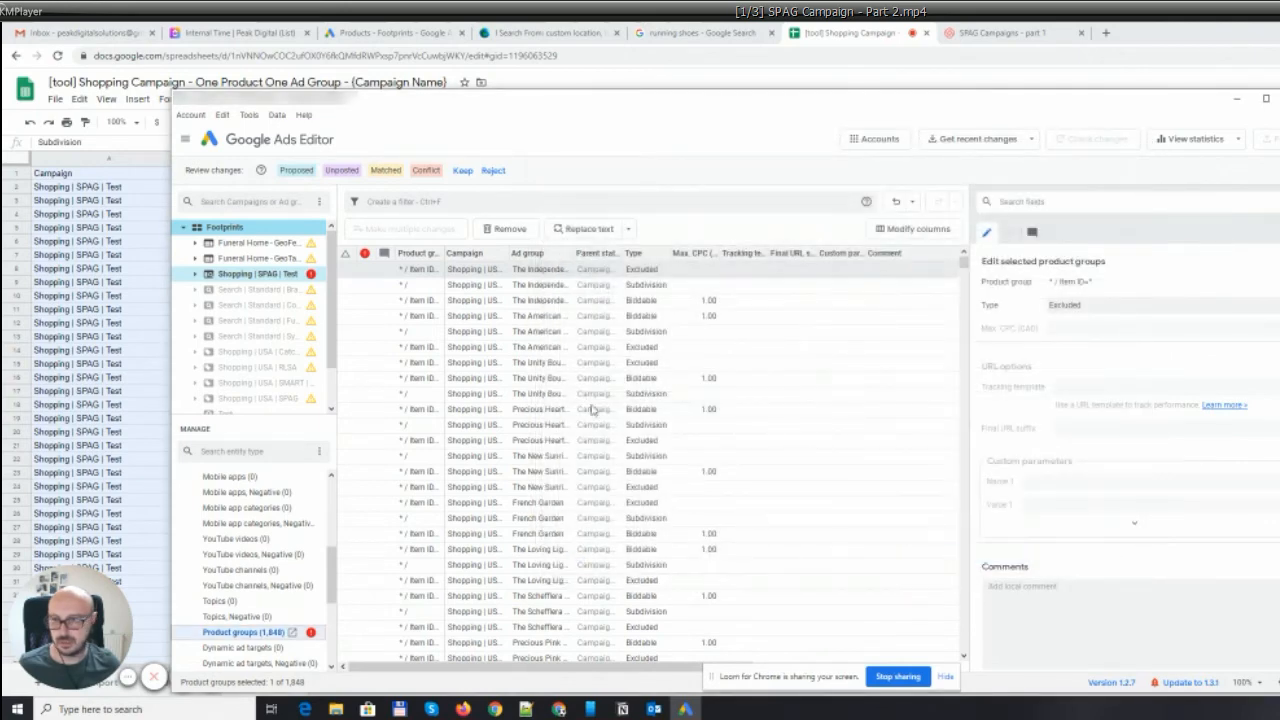
left_click(462, 170)
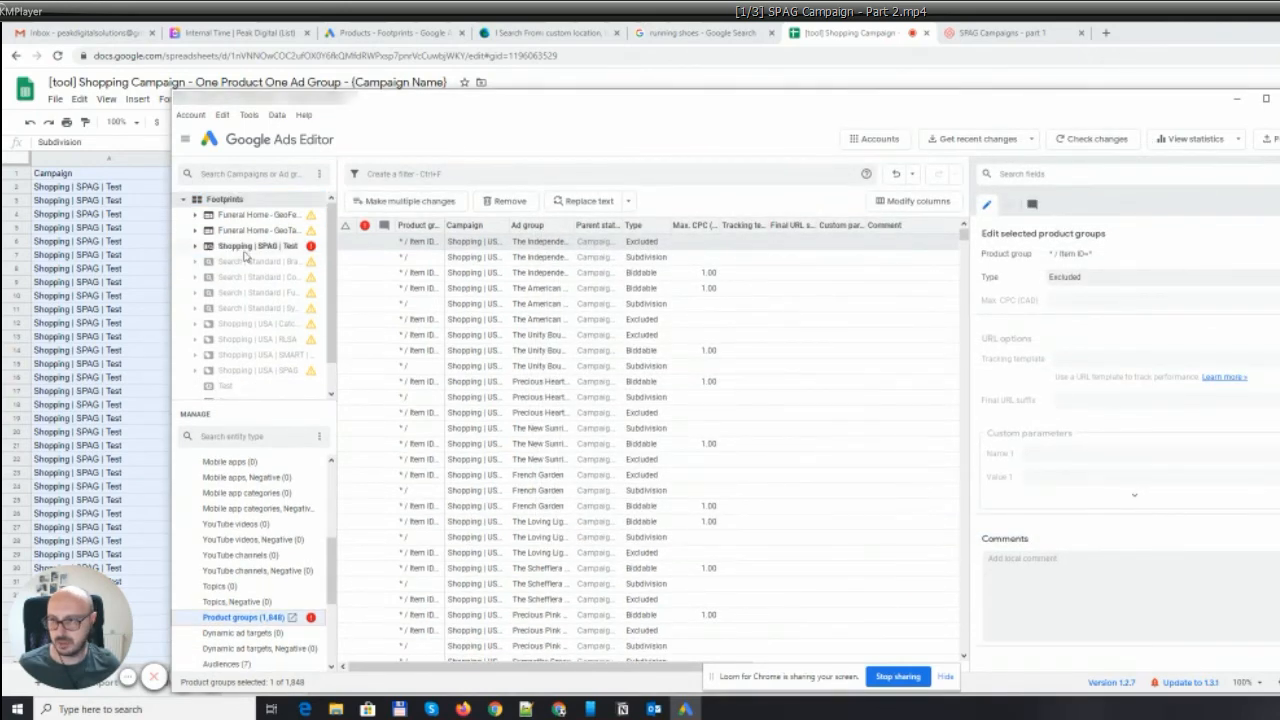
- Set the Shopping | SPAG | Test campaign's budget to 1.00 CAD and its campaign type to Shopping
scroll(222, 543, "up", 6)
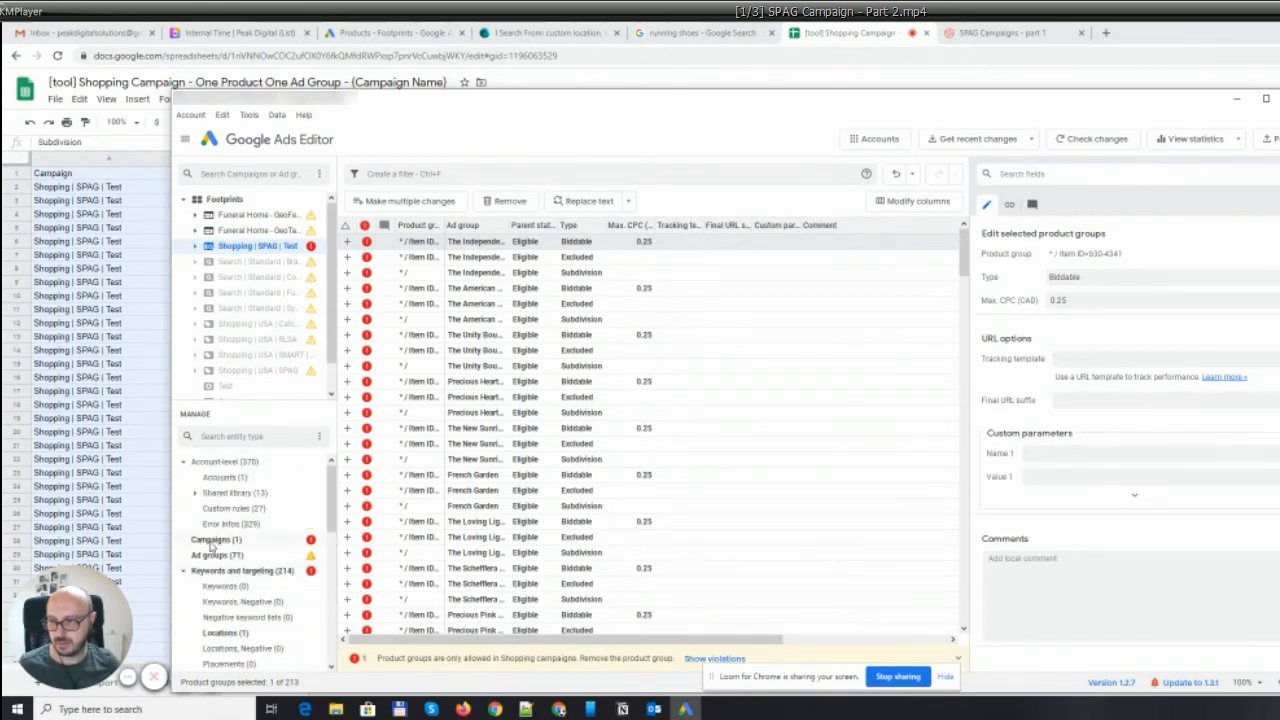
left_click(213, 540)
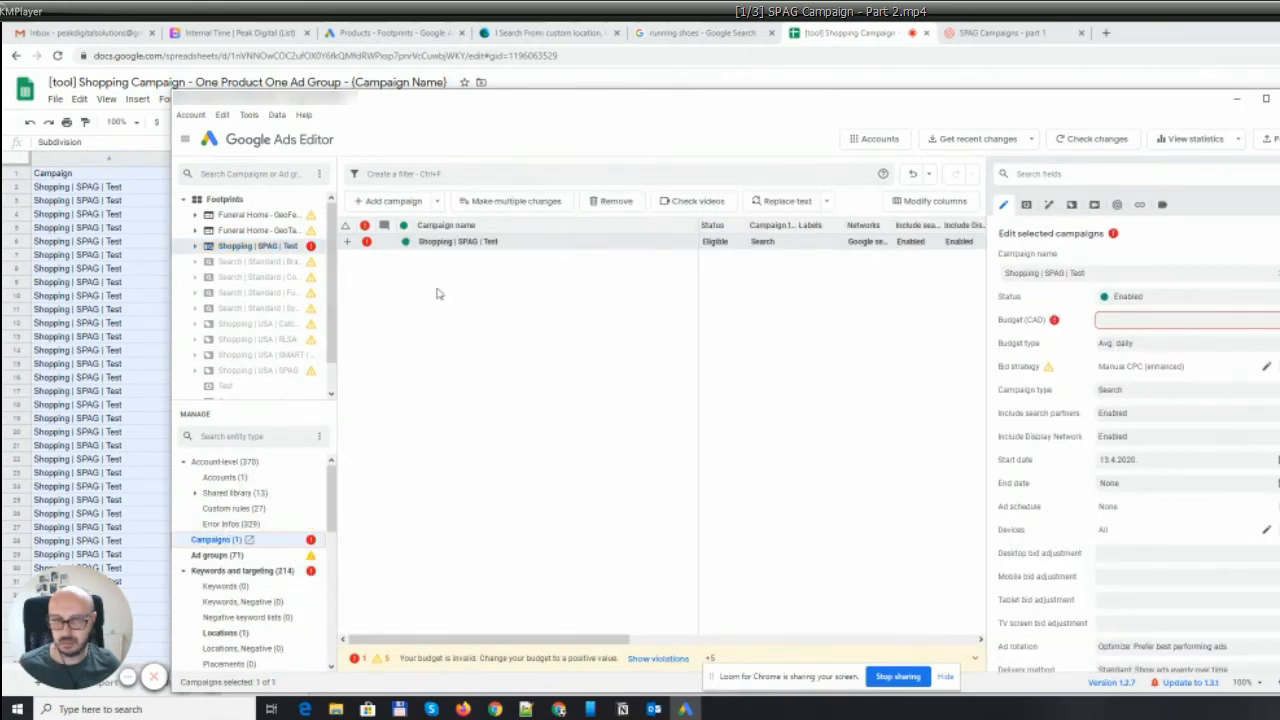
left_click(1146, 321)
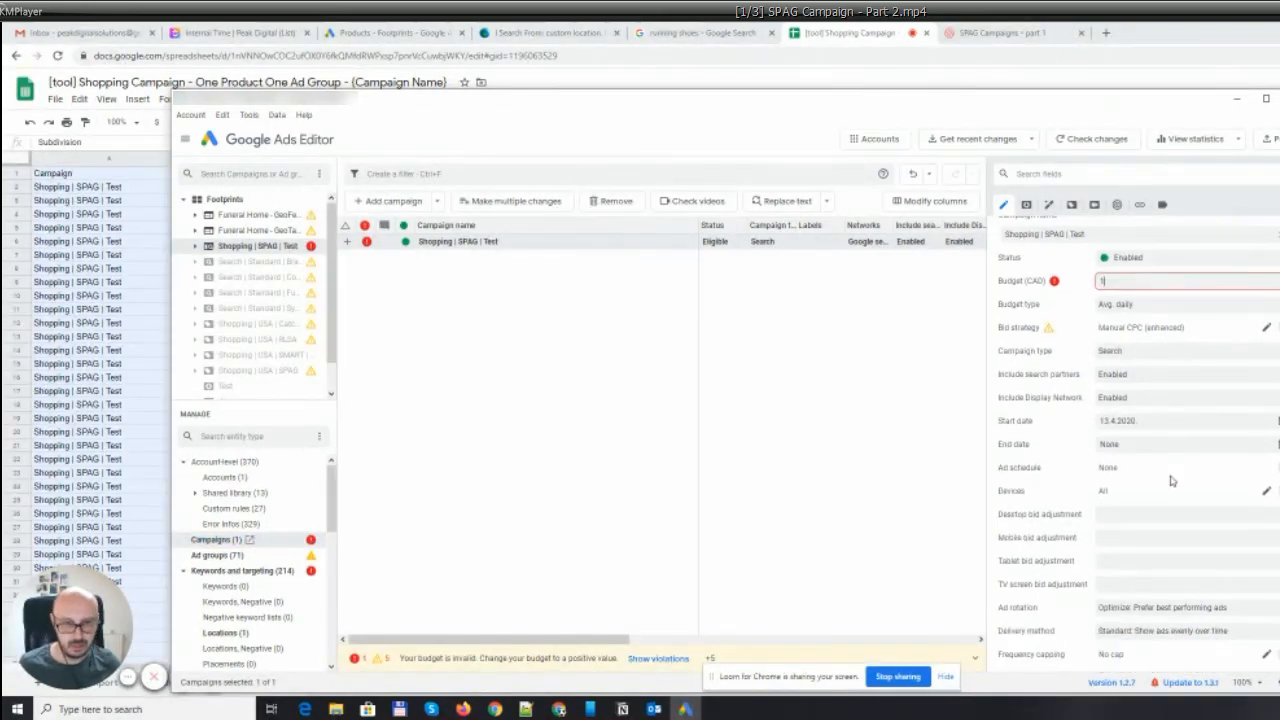
left_click(1172, 392)
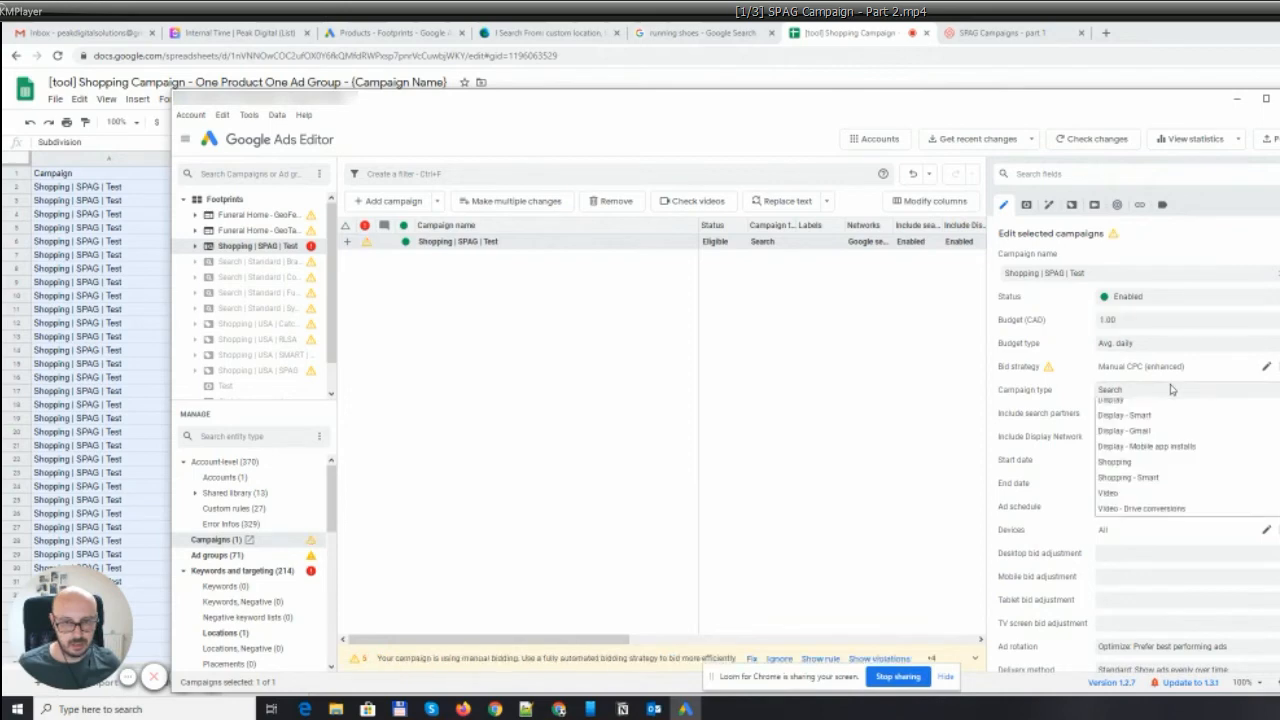
left_click(1135, 499)
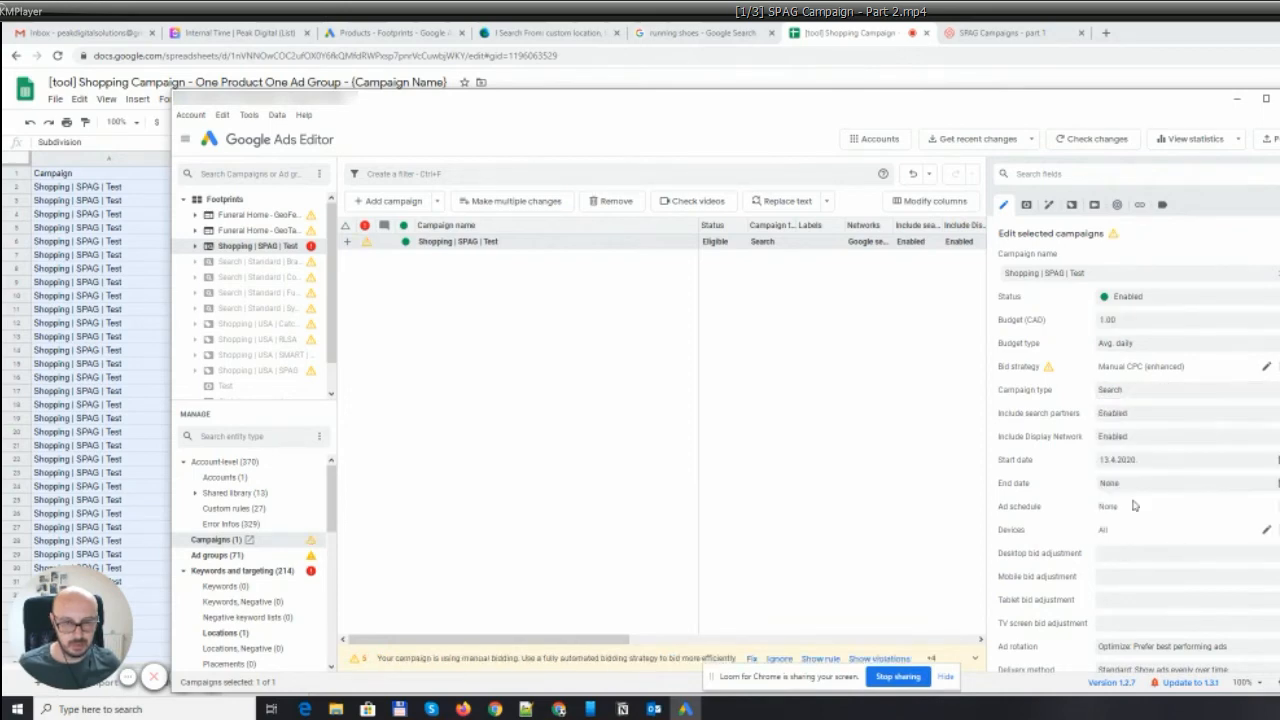
- In the campaign's Shopping settings, set the country of sale to United States
left_click(1071, 205)
left_click(1093, 256)
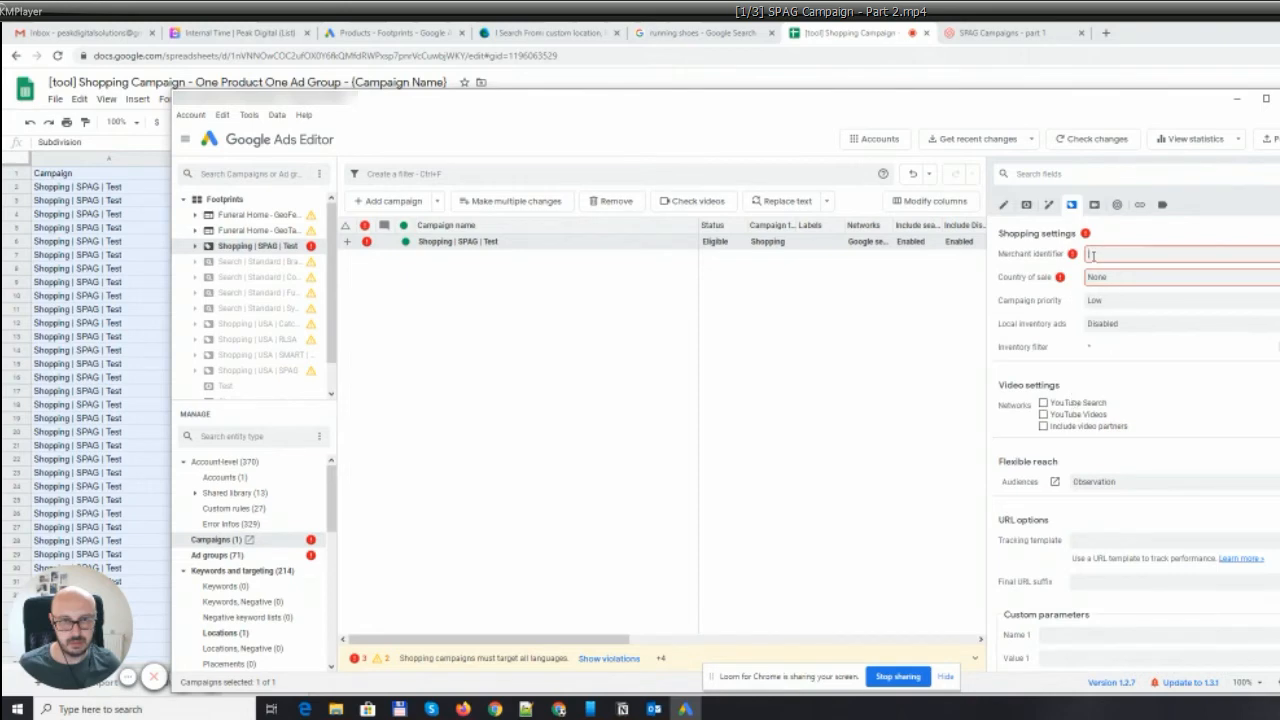
left_click(1112, 281)
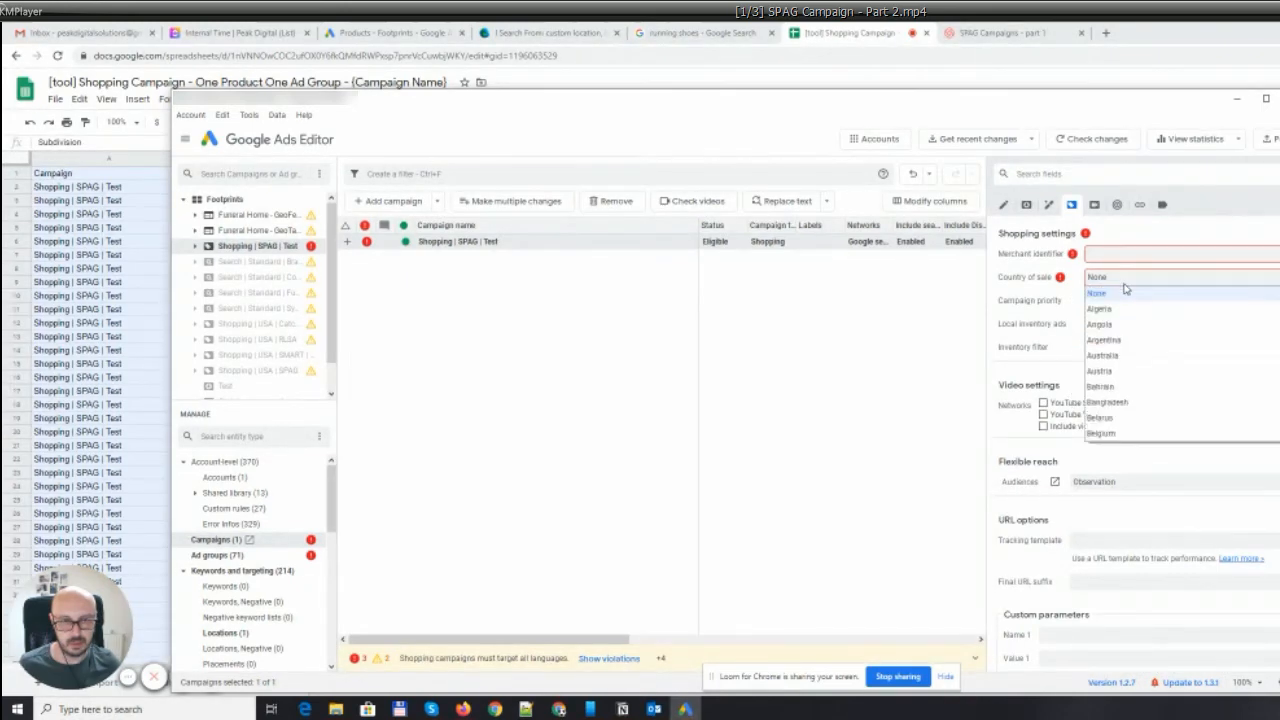
scroll(1190, 386, "down", 6)
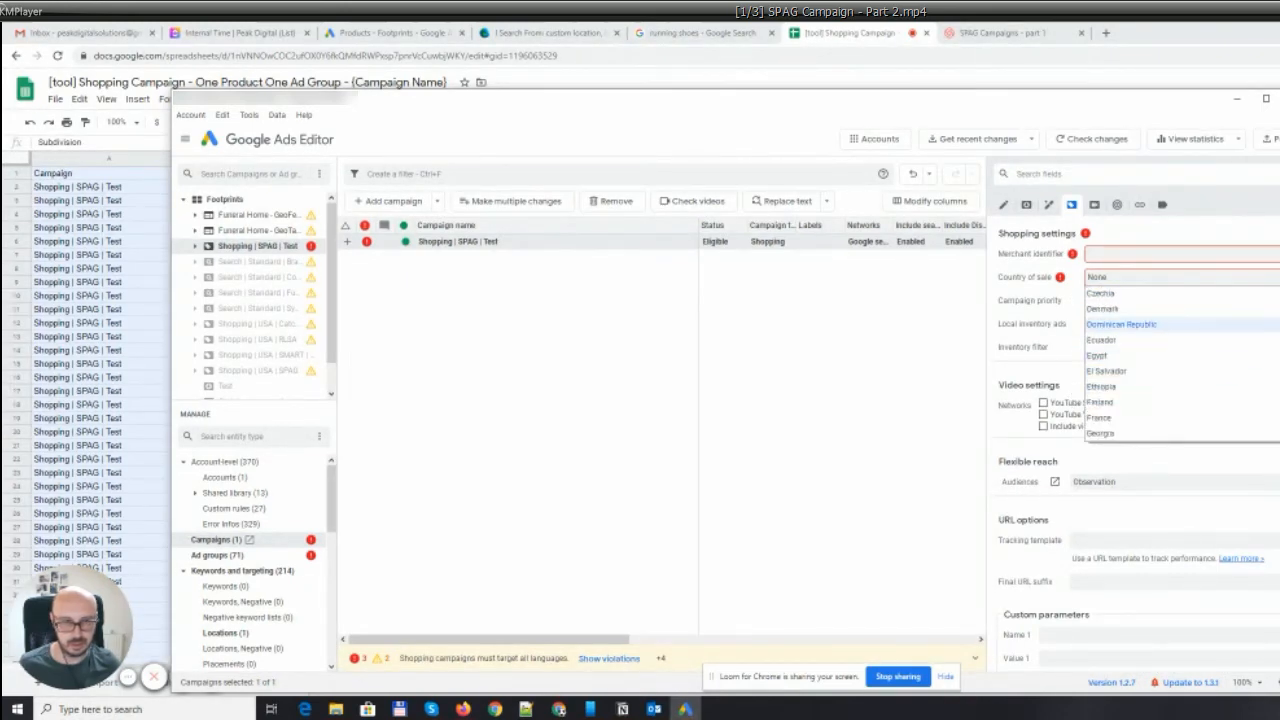
scroll(1277, 357, "down", 10)
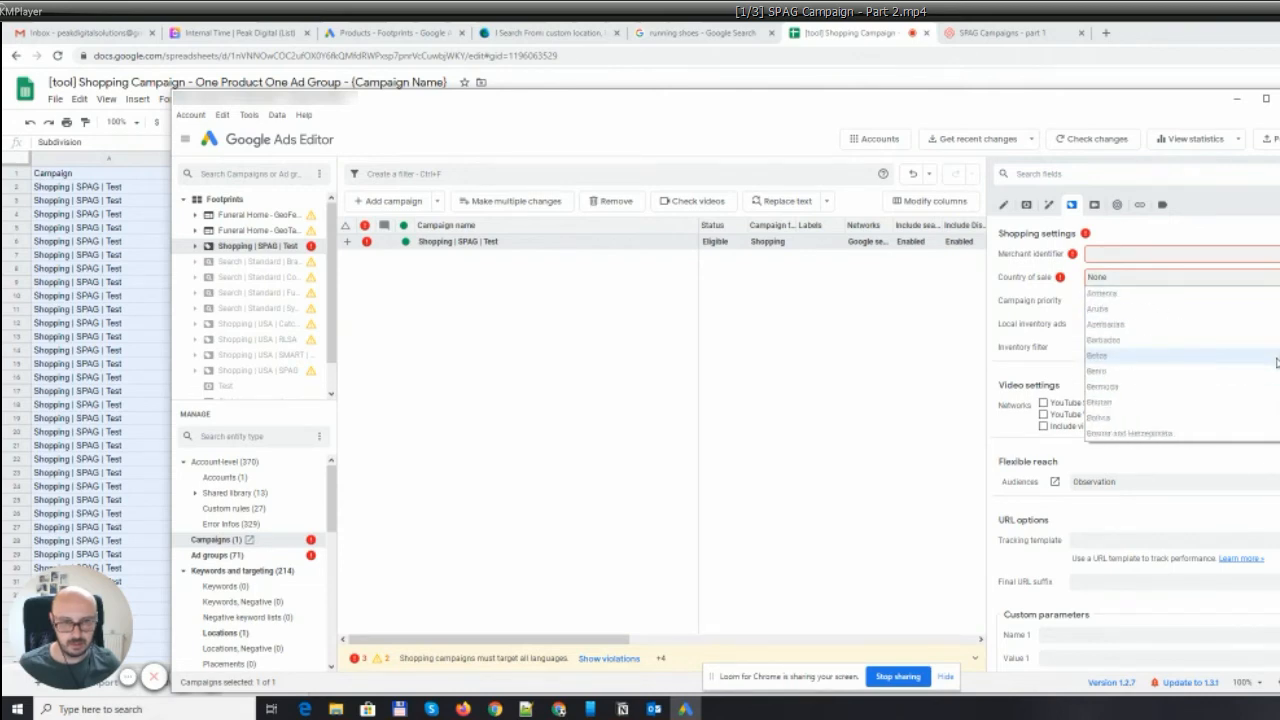
scroll(1277, 357, "up", 3)
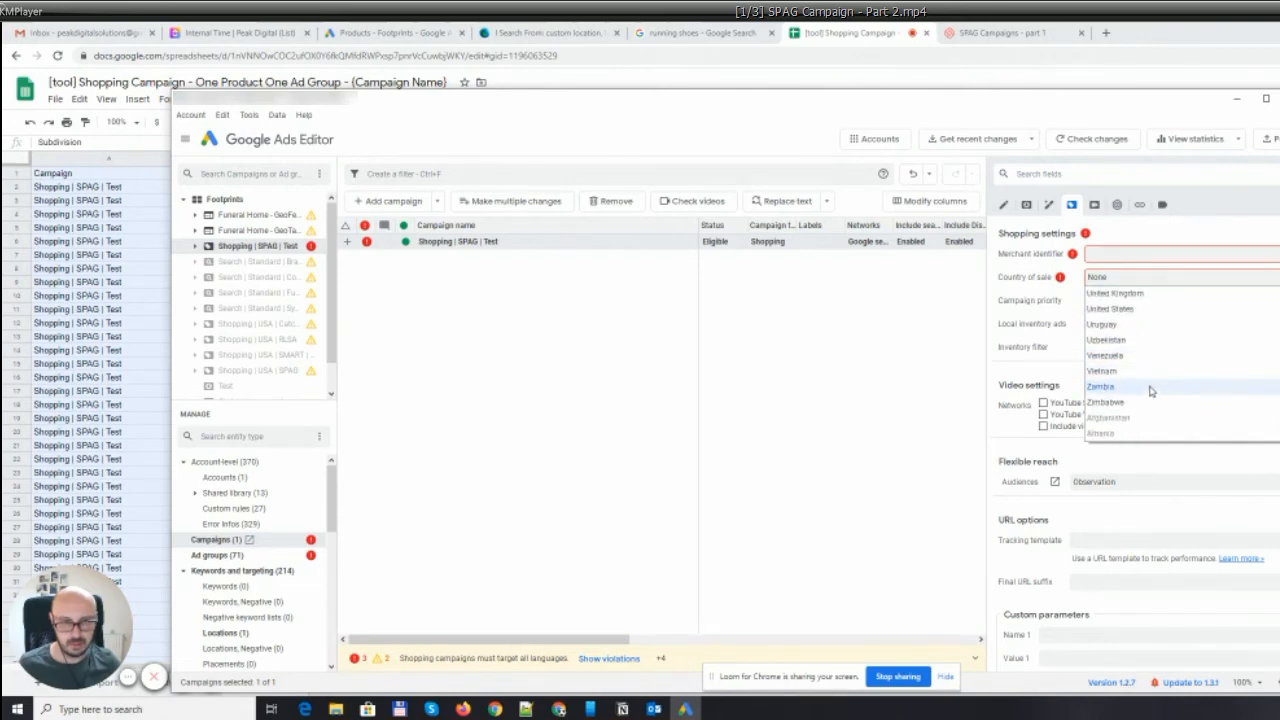
left_click(1118, 355)
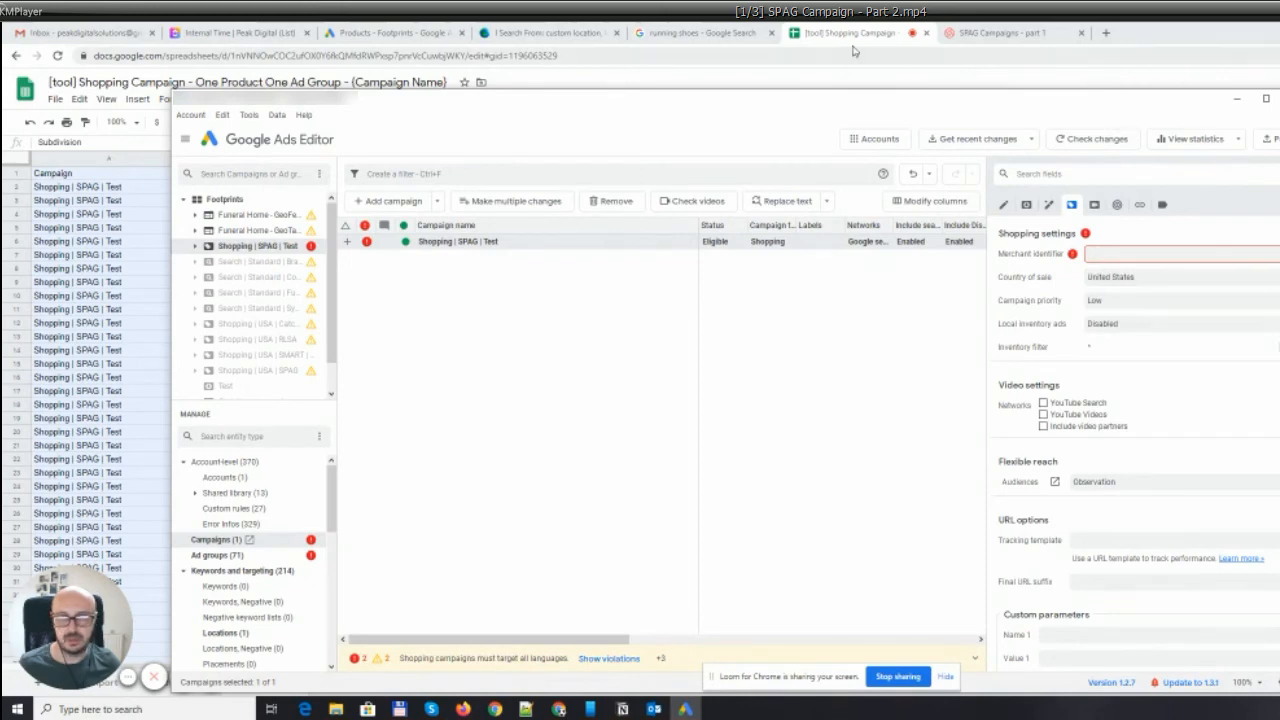
- Copy the merchant ID from the Shopping | USA | Catch All campaign settings in Google Ads into the new campaign's merchant identifier
left_click(387, 36)
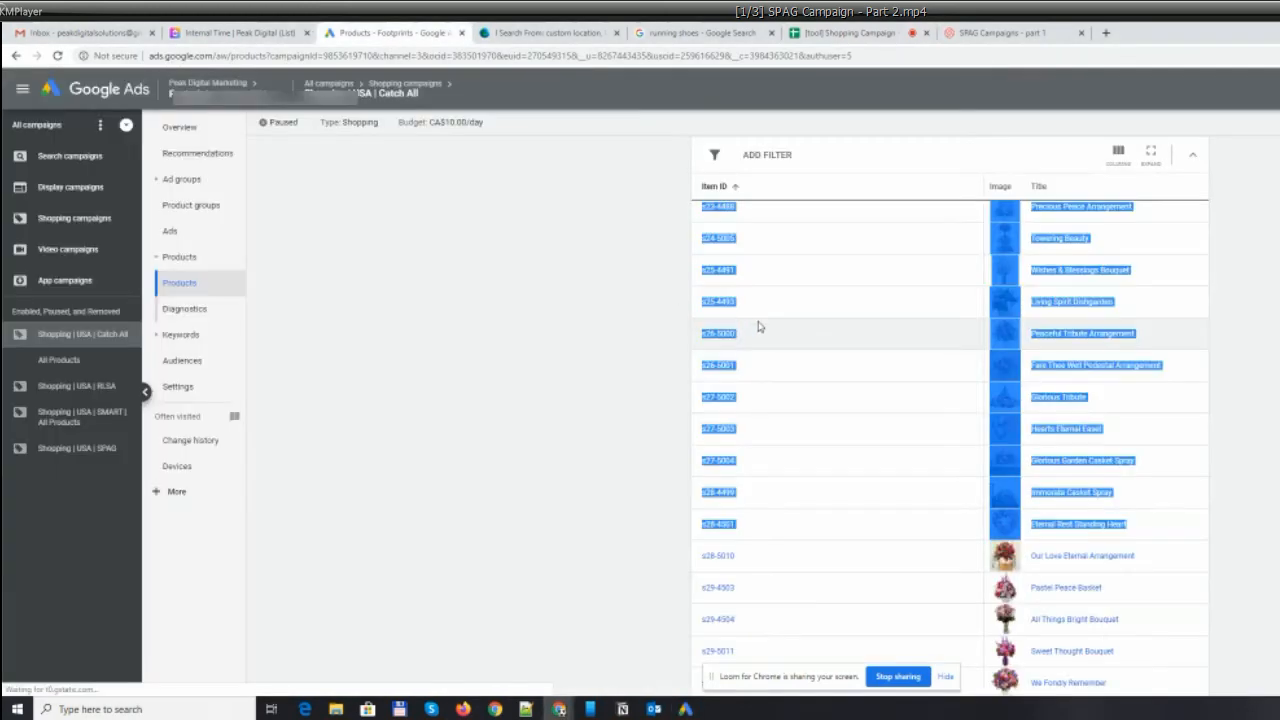
left_click(179, 390)
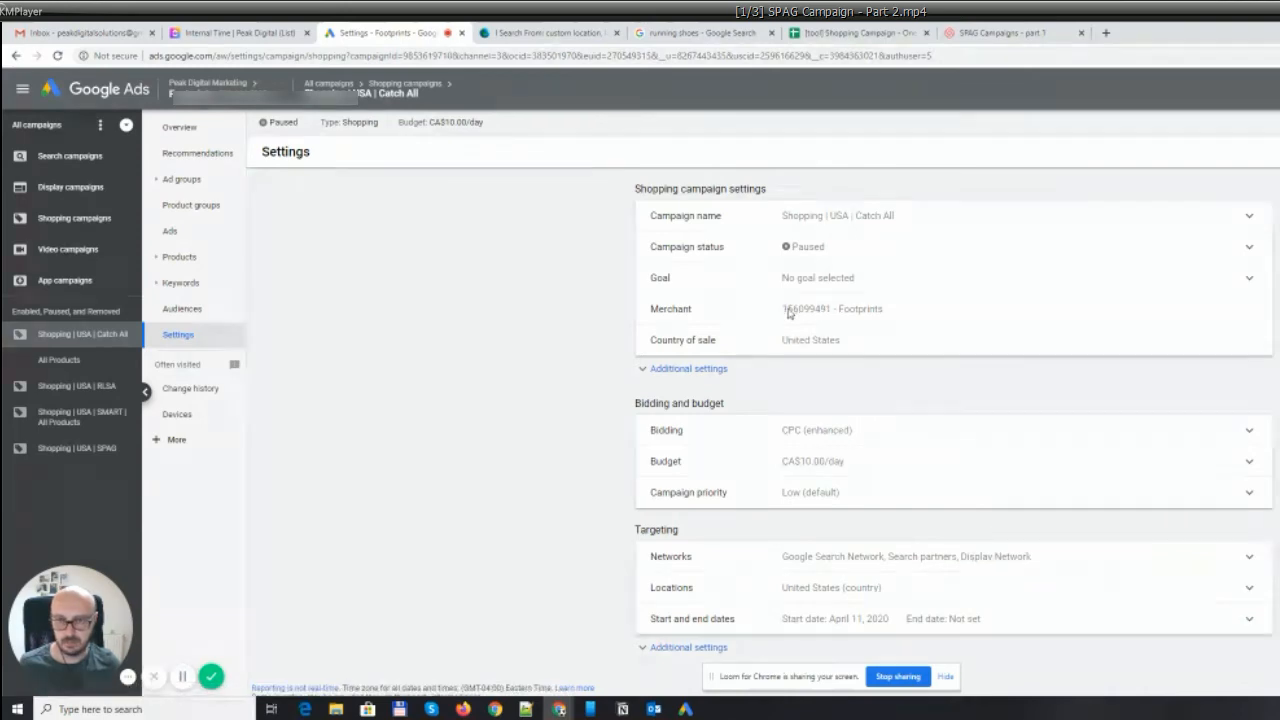
left_click_drag(783, 310, 831, 316)
key("ctrl+c")
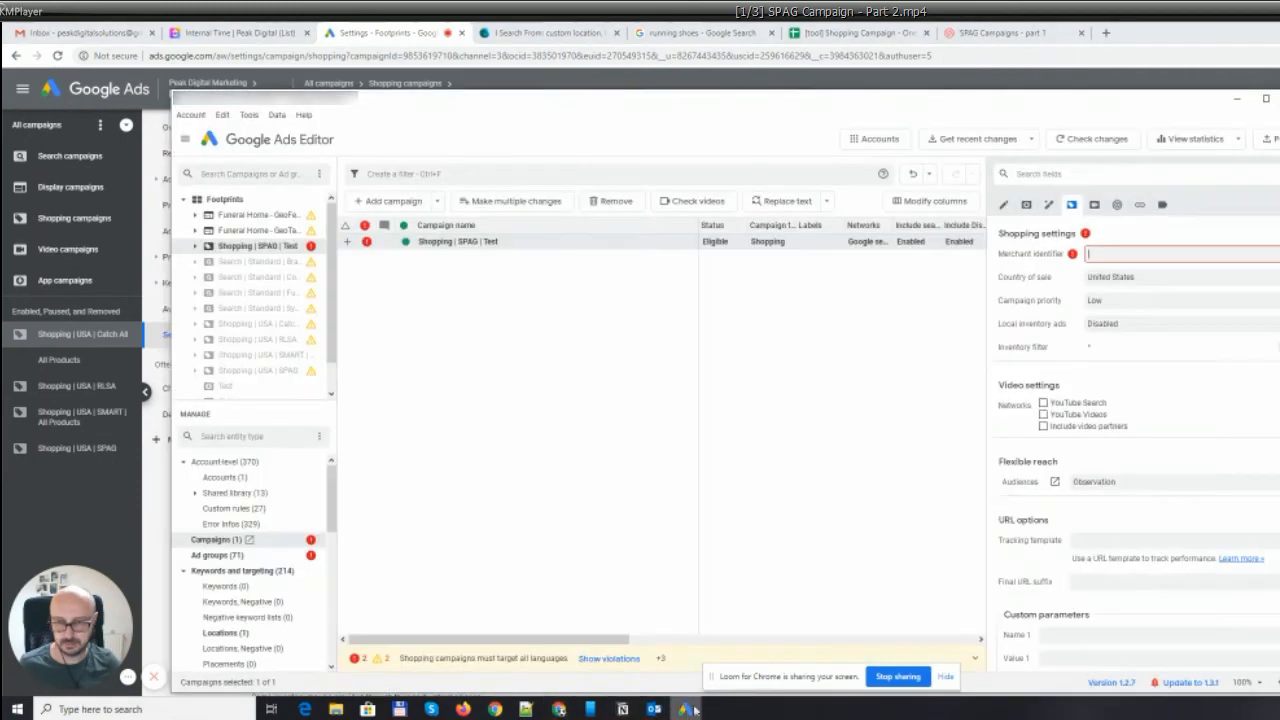
left_click(685, 709)
key("ctrl+v")
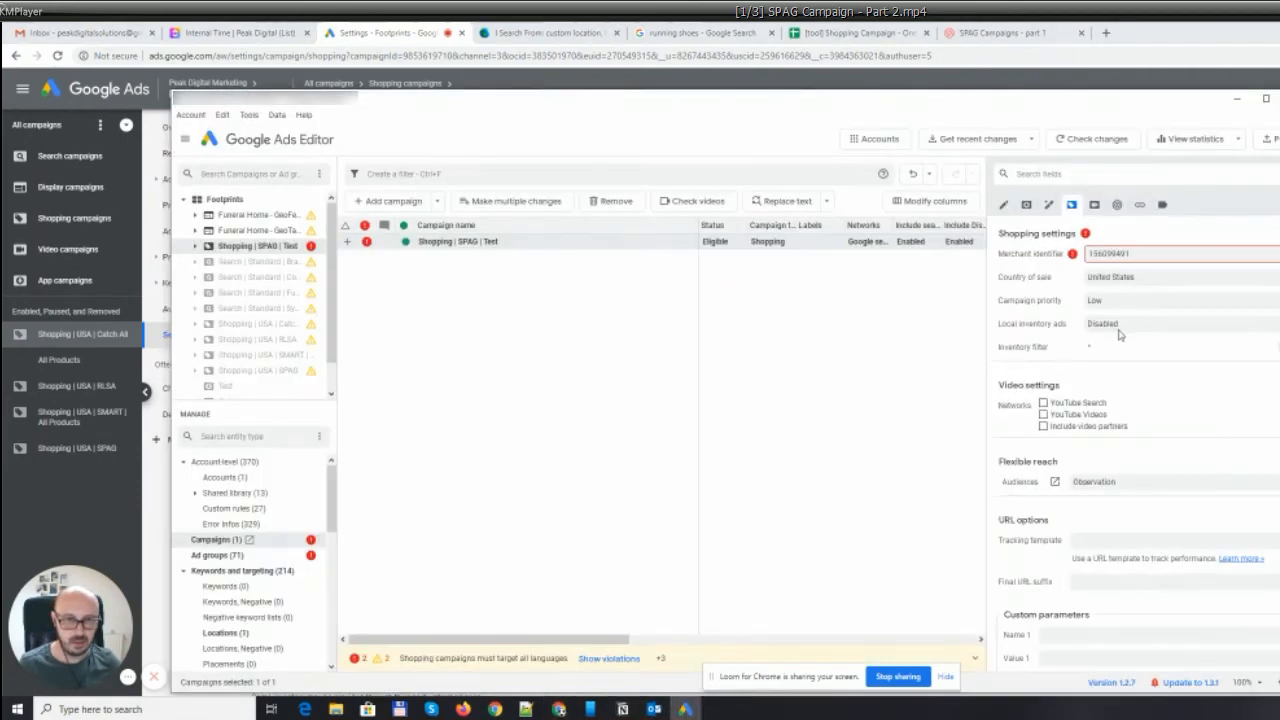
key("Return")
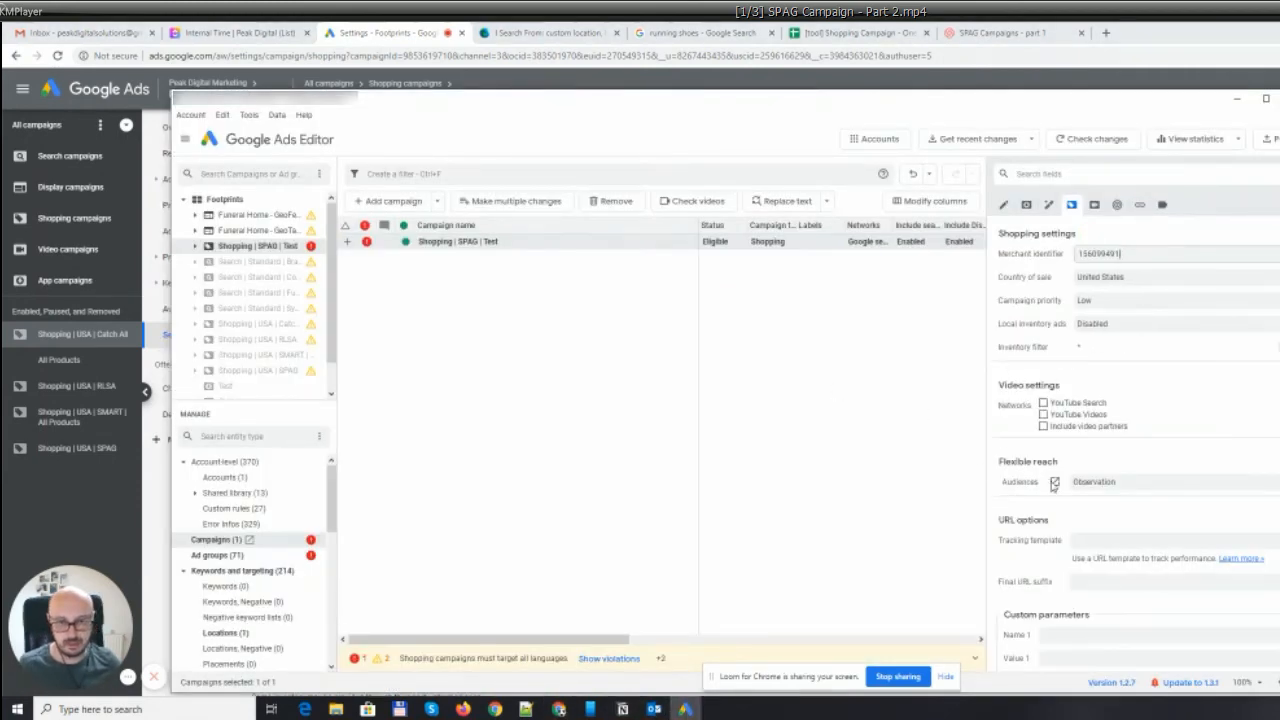
- Check the campaign type options without changing them, and set the campaign's language targeting to All languages
left_click(1003, 204)
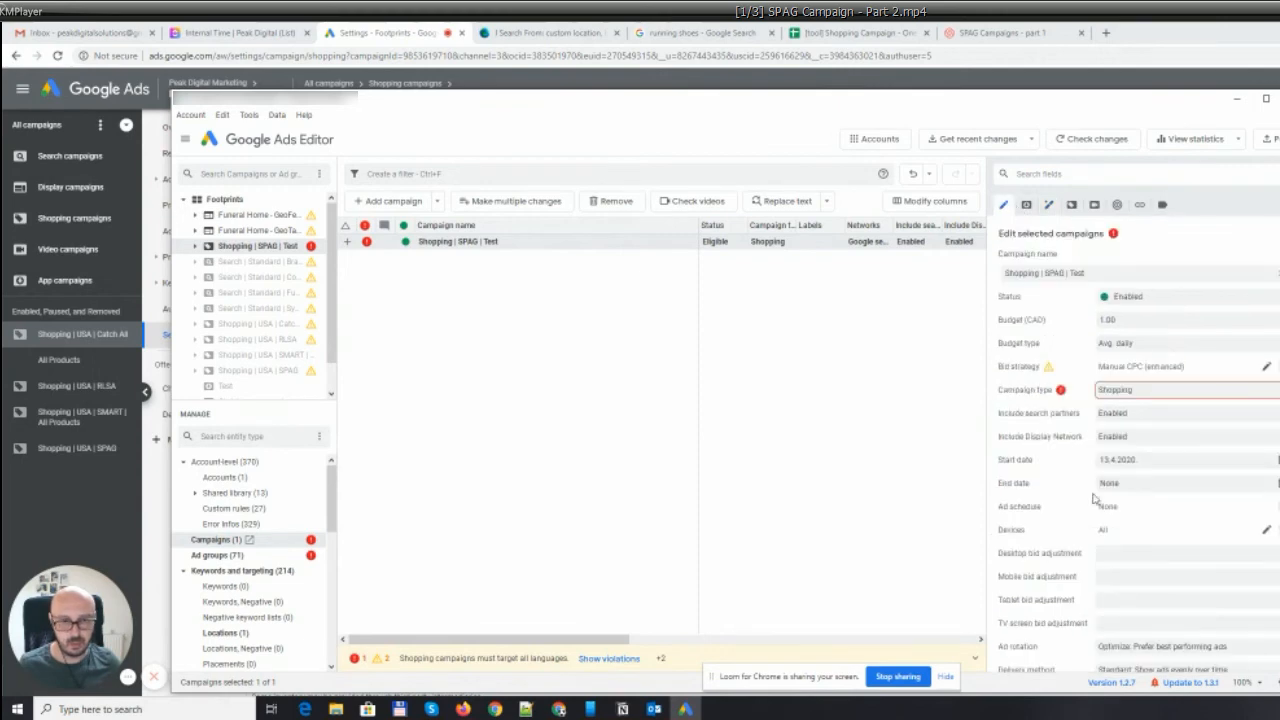
left_click(1187, 436)
left_click(1218, 393)
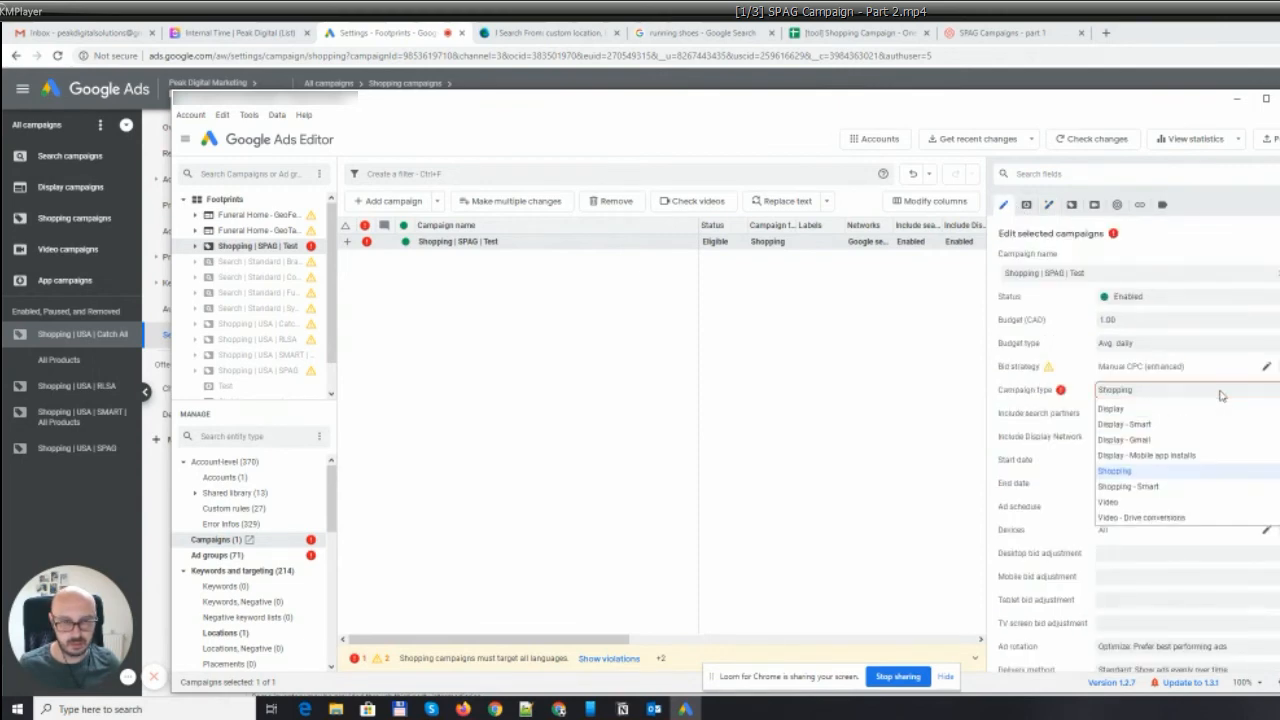
left_click(1216, 395)
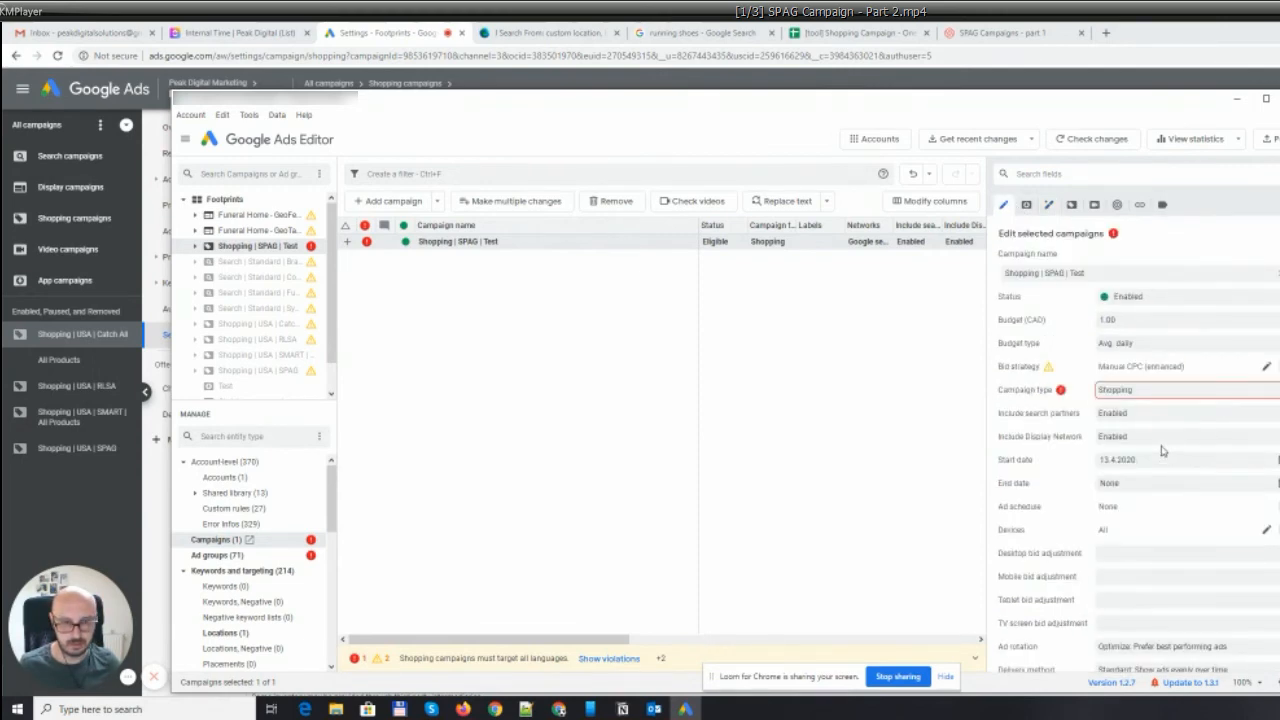
scroll(1160, 545, "down", 5)
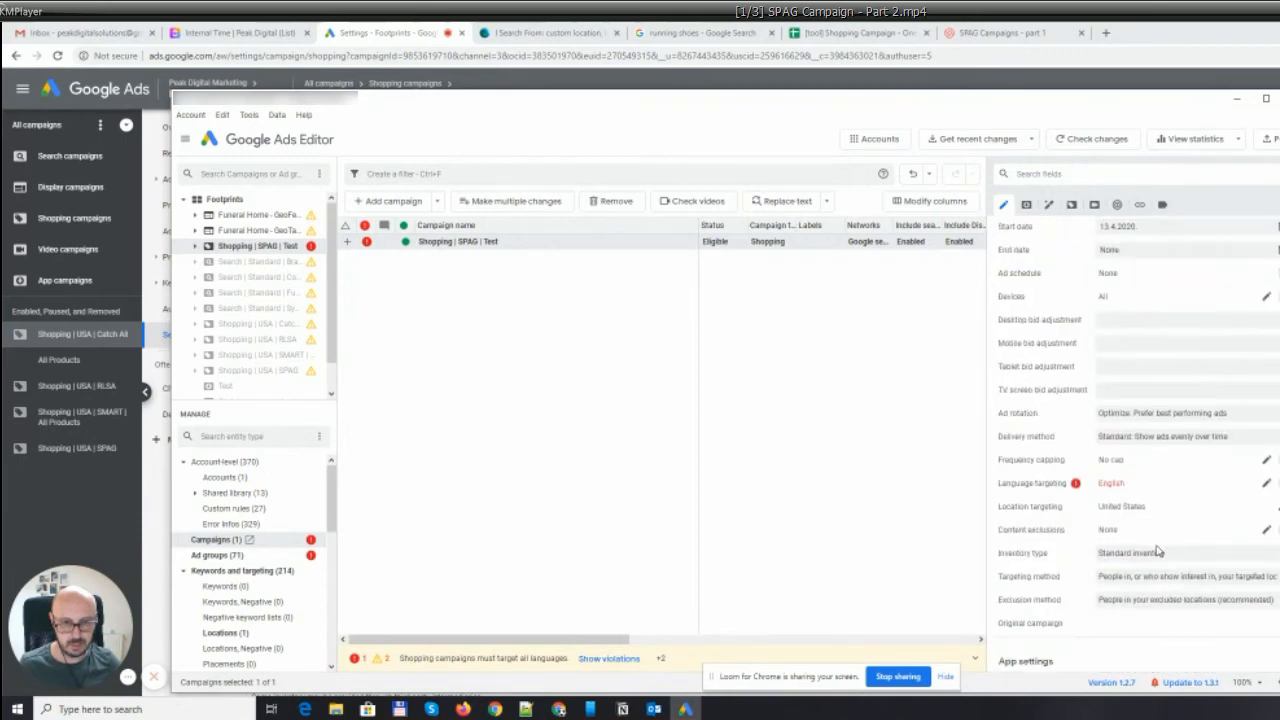
left_click(1267, 484)
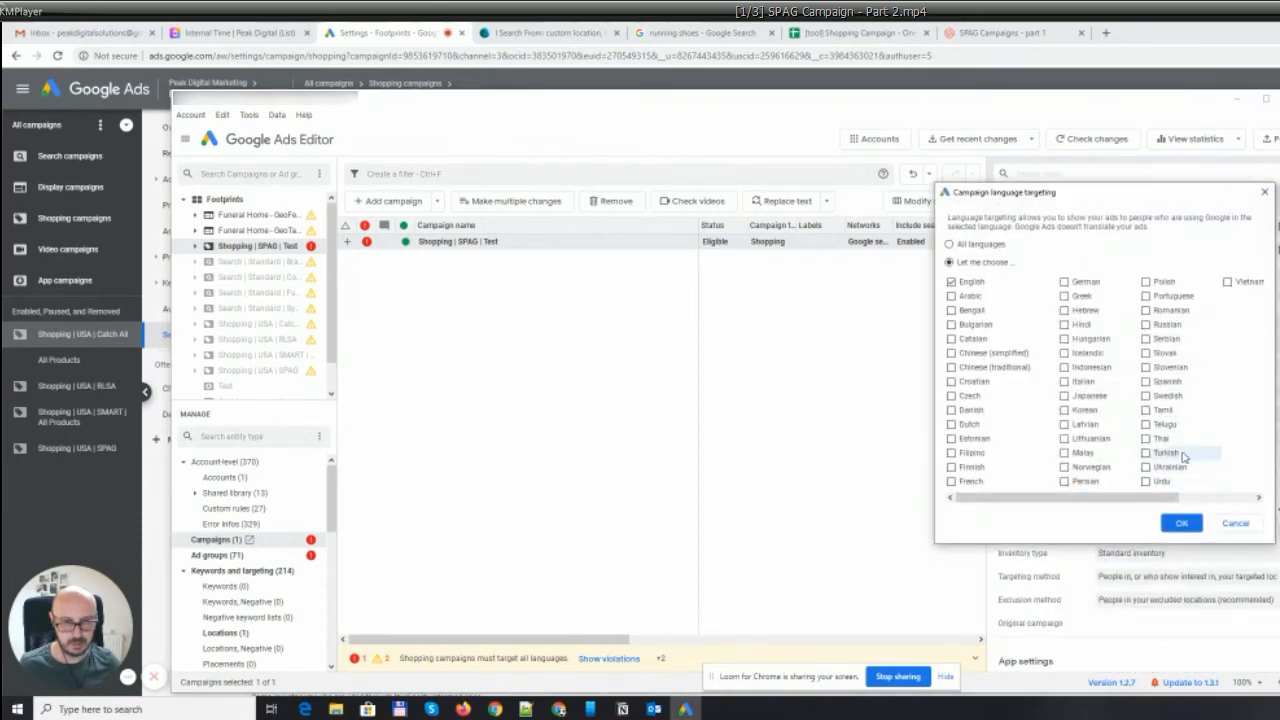
left_click(984, 245)
left_click(1180, 523)
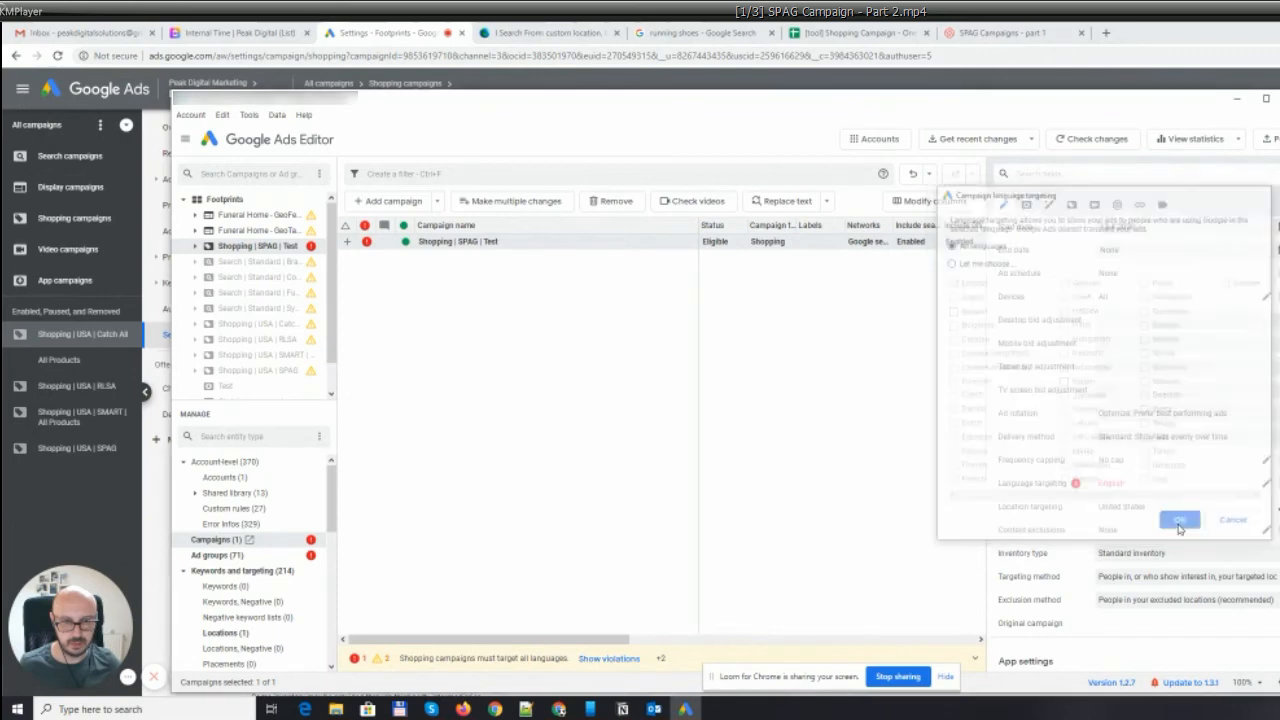
- Set the campaign's targeting method to People in or regularly in your targeted locations, keep the recommended exclusion method, and open its locations
left_click(1180, 578)
left_click(1157, 609)
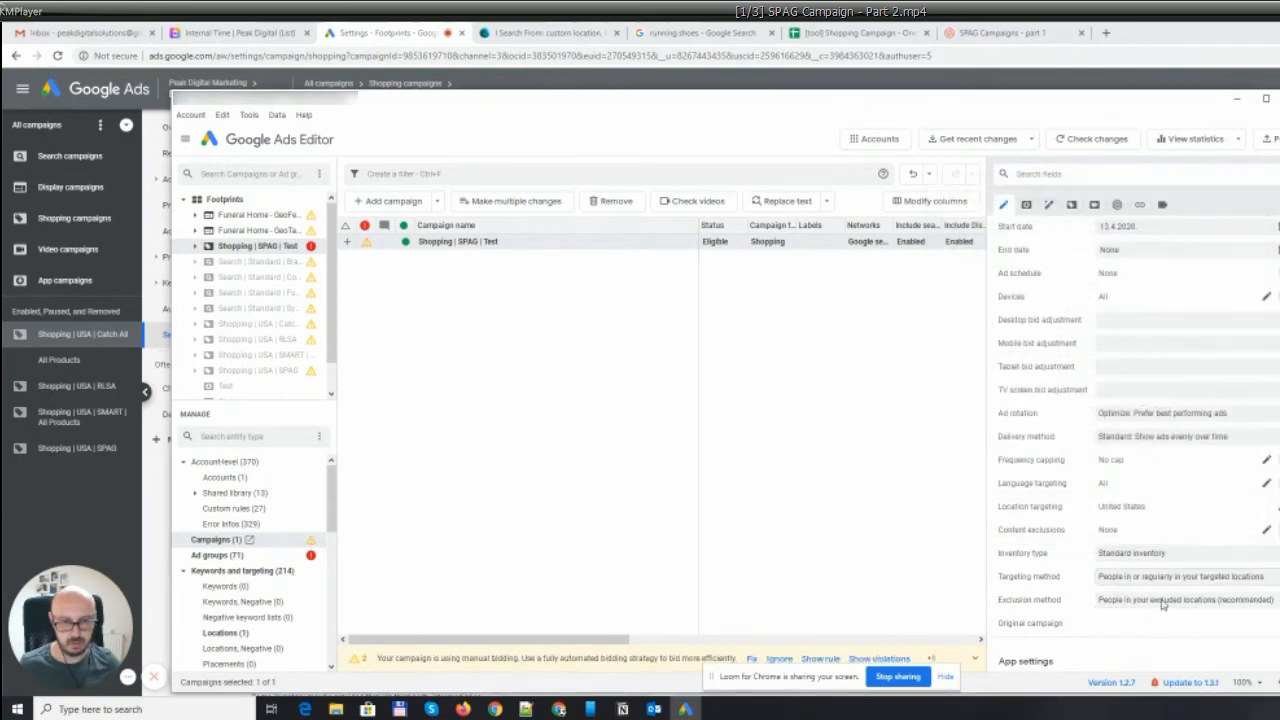
left_click(1160, 600)
left_click(1157, 623)
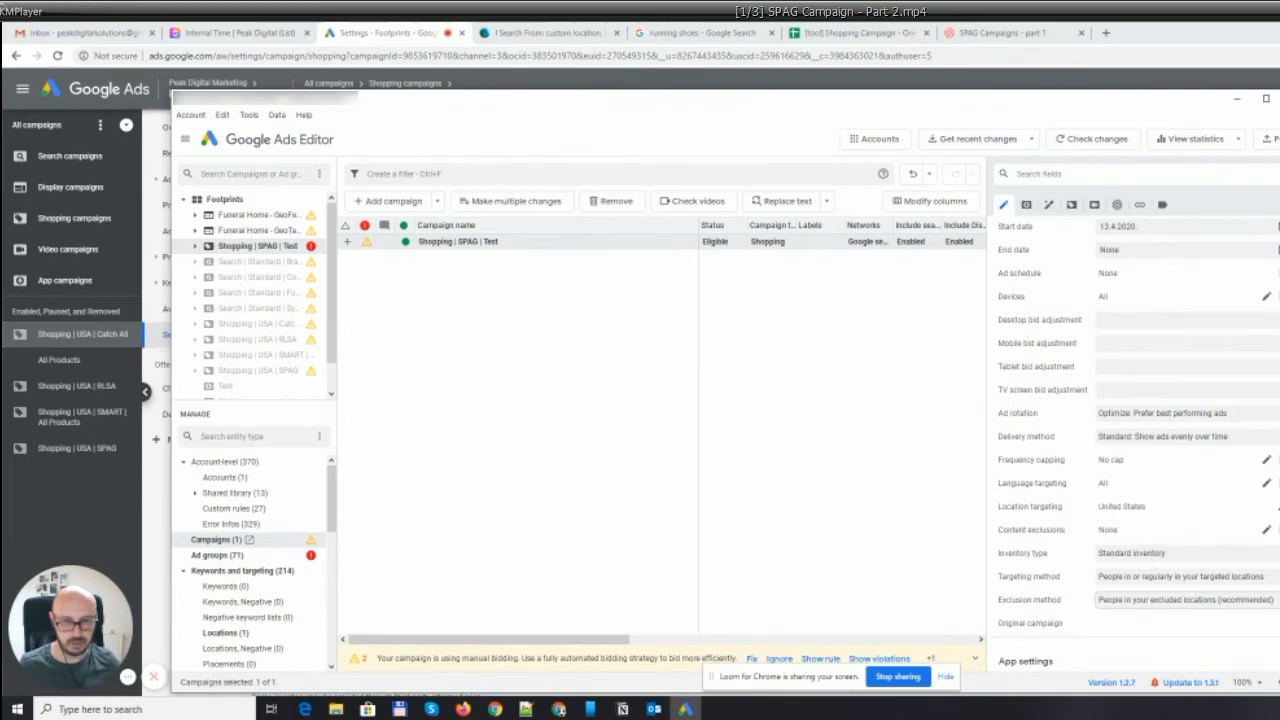
left_click(1275, 506)
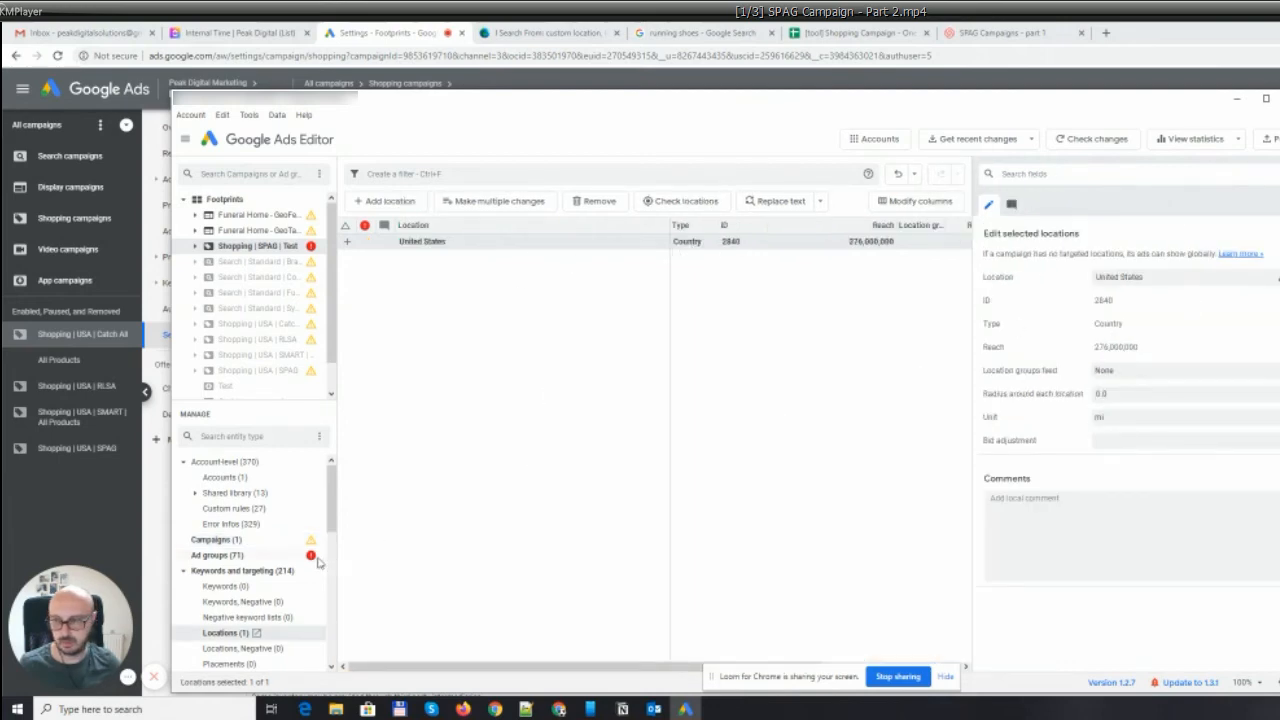
- Disable targeting expansion for The Independence Bouquet ad group and for all the other ad groups in the campaign
left_click(215, 556)
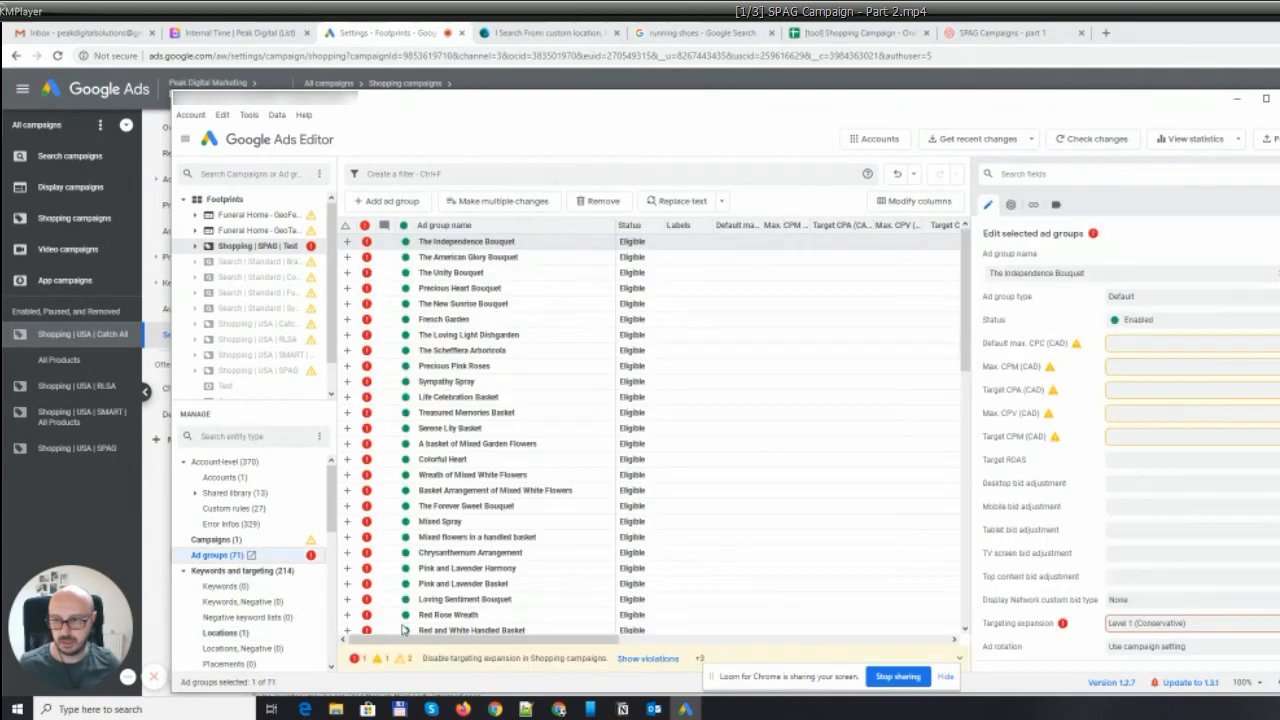
left_click(1157, 625)
left_click(1151, 541)
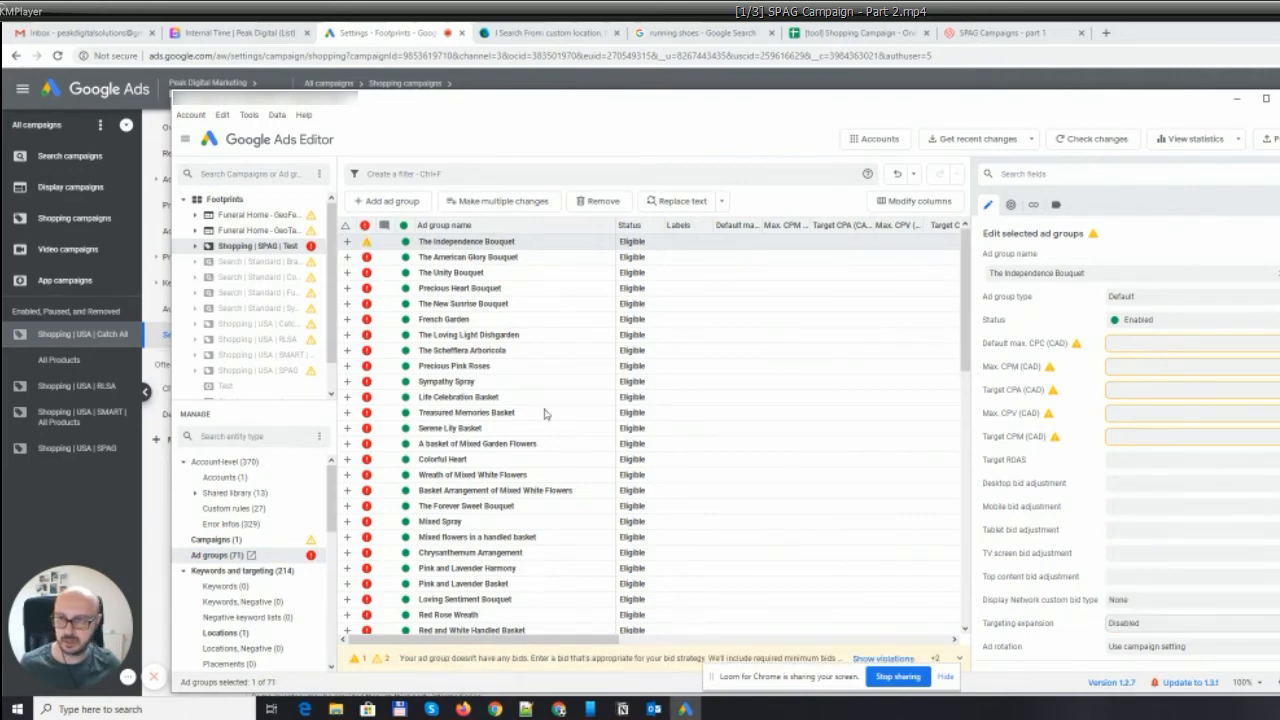
left_click(497, 370)
key("ctrl+a")
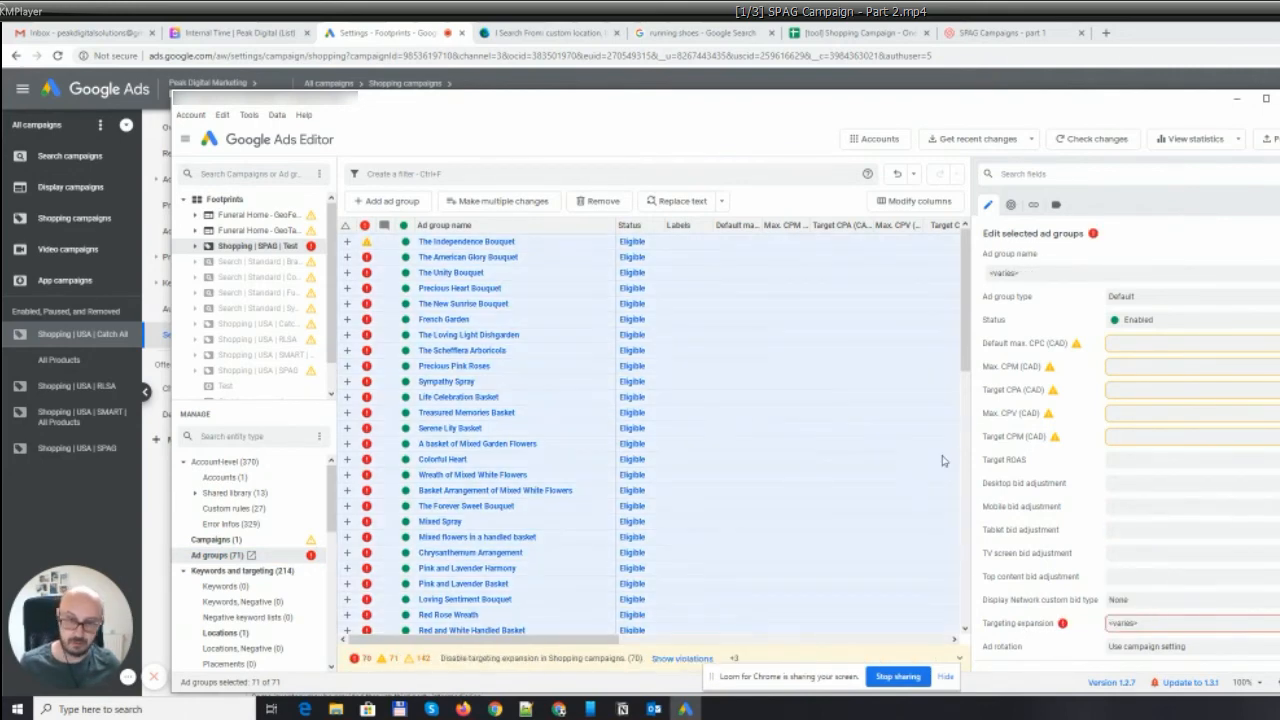
left_click(1157, 625)
left_click(1120, 530)
left_click(600, 443)
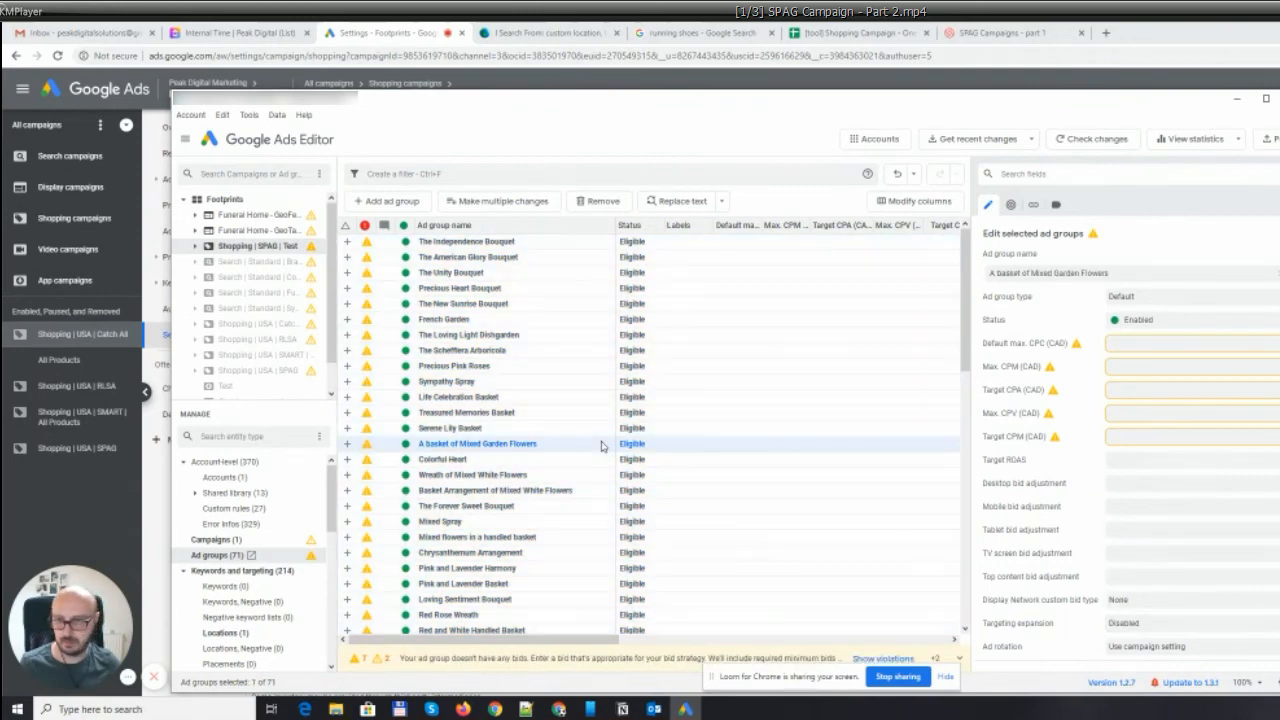
- Set the default max. CPC of all ad groups in the campaign to 0.25 CAD
left_click(537, 443)
left_click(540, 386)
key("ctrl+a")
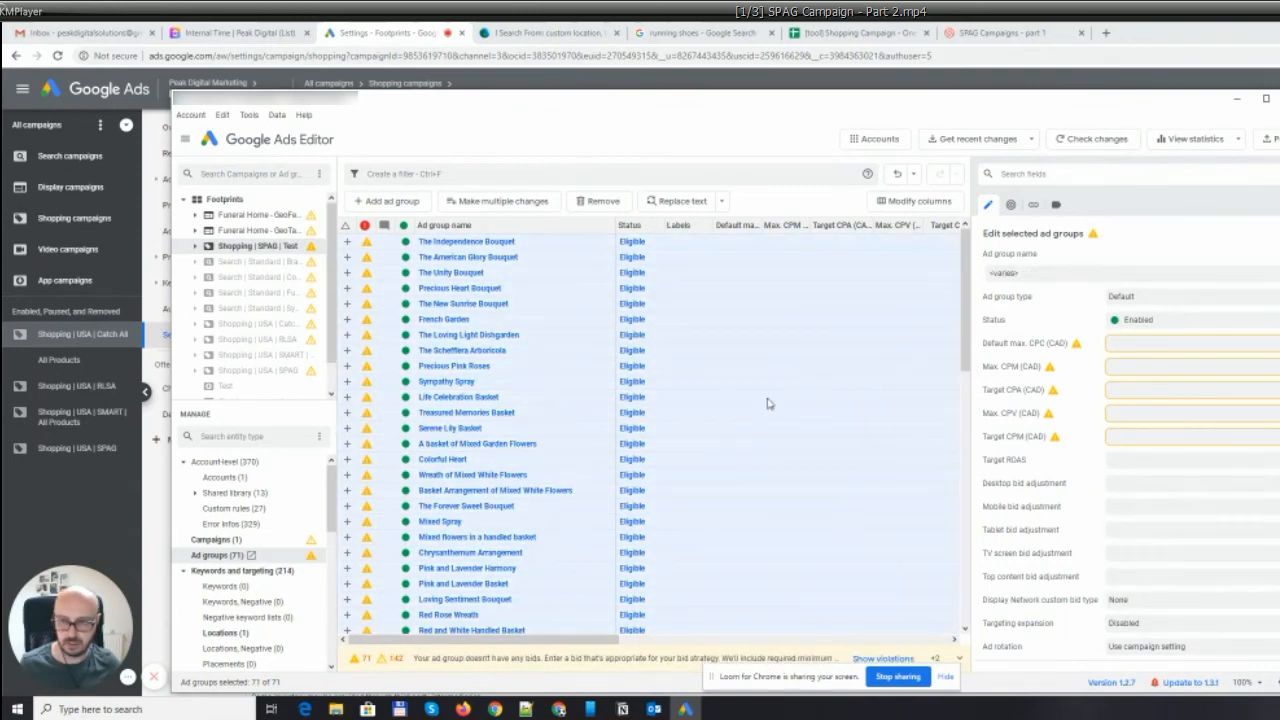
left_click(1136, 345)
type("0.25")
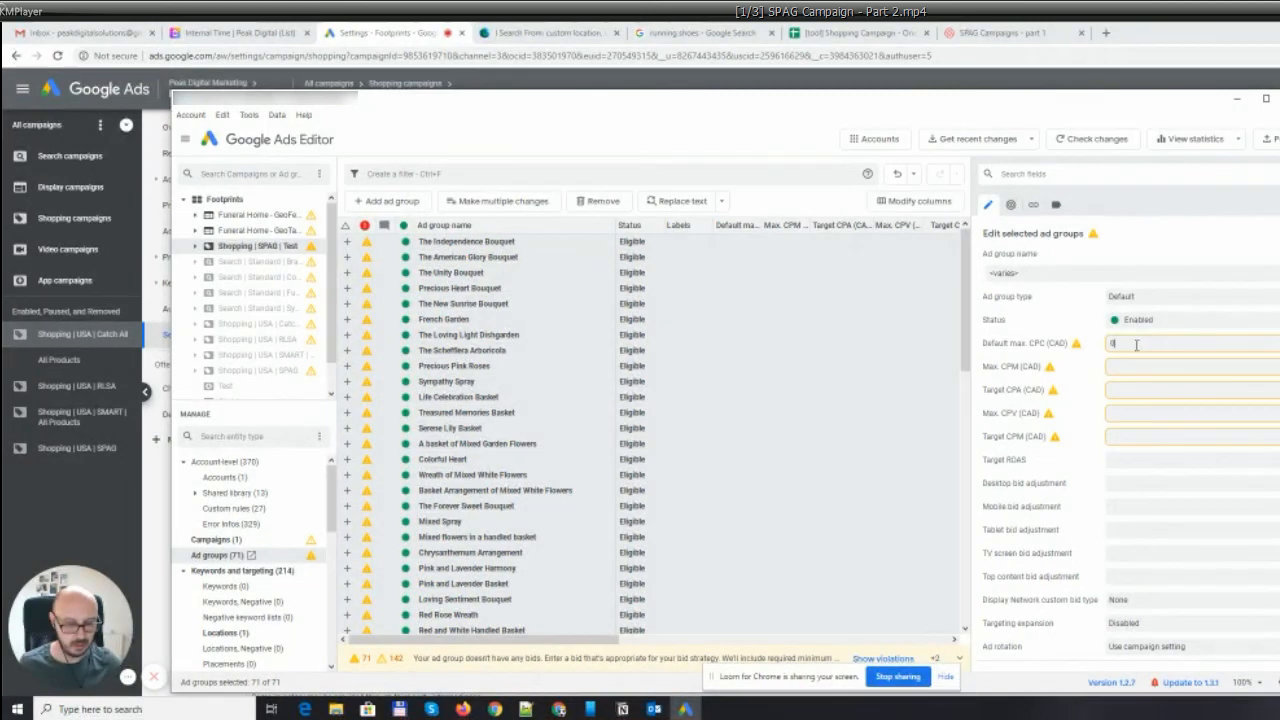
left_click(877, 374)
left_click(455, 352)
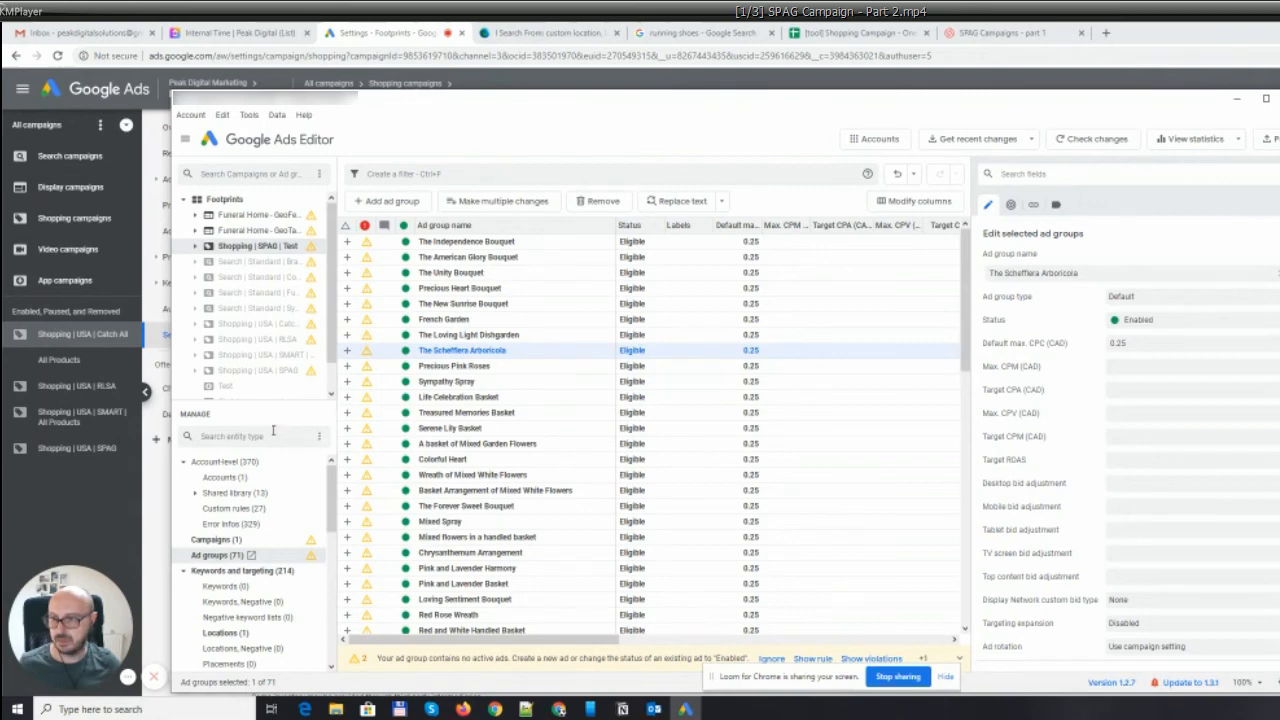
- Find the Shopping ads entity type and examine the existing Shopping ads in the Shopping | USA | RLSA campaign
left_click(262, 262)
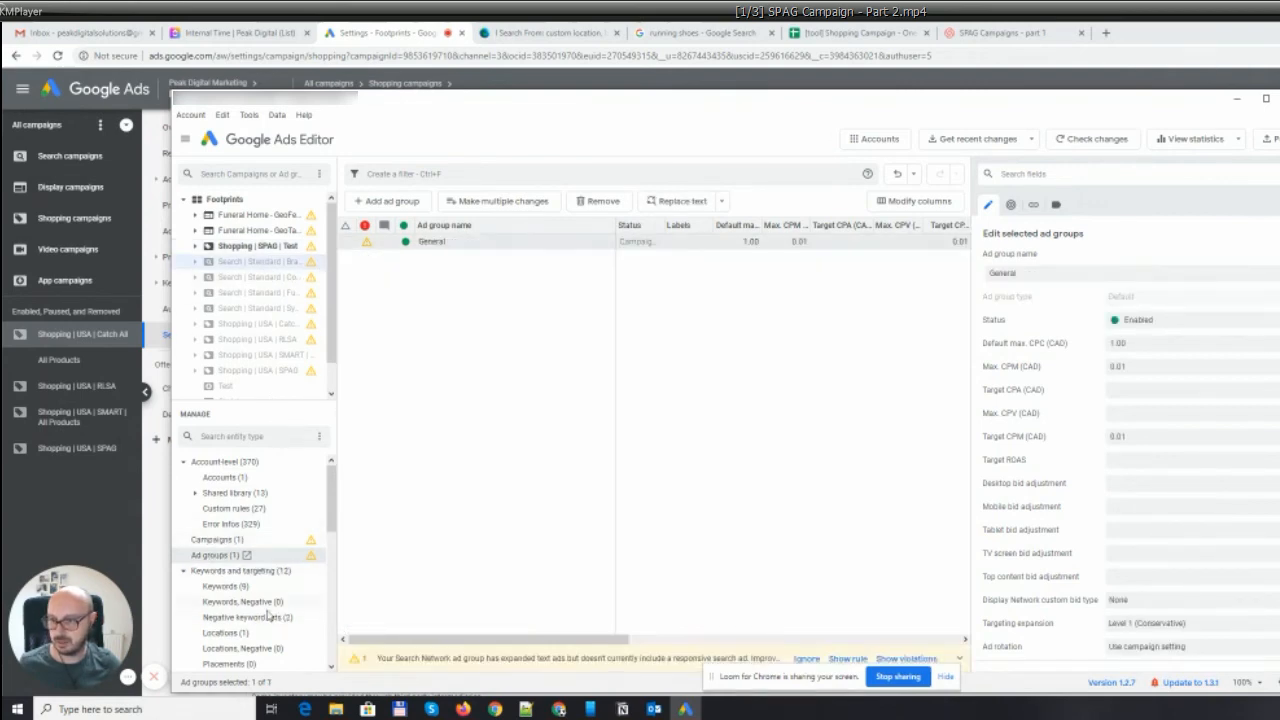
left_click(182, 571)
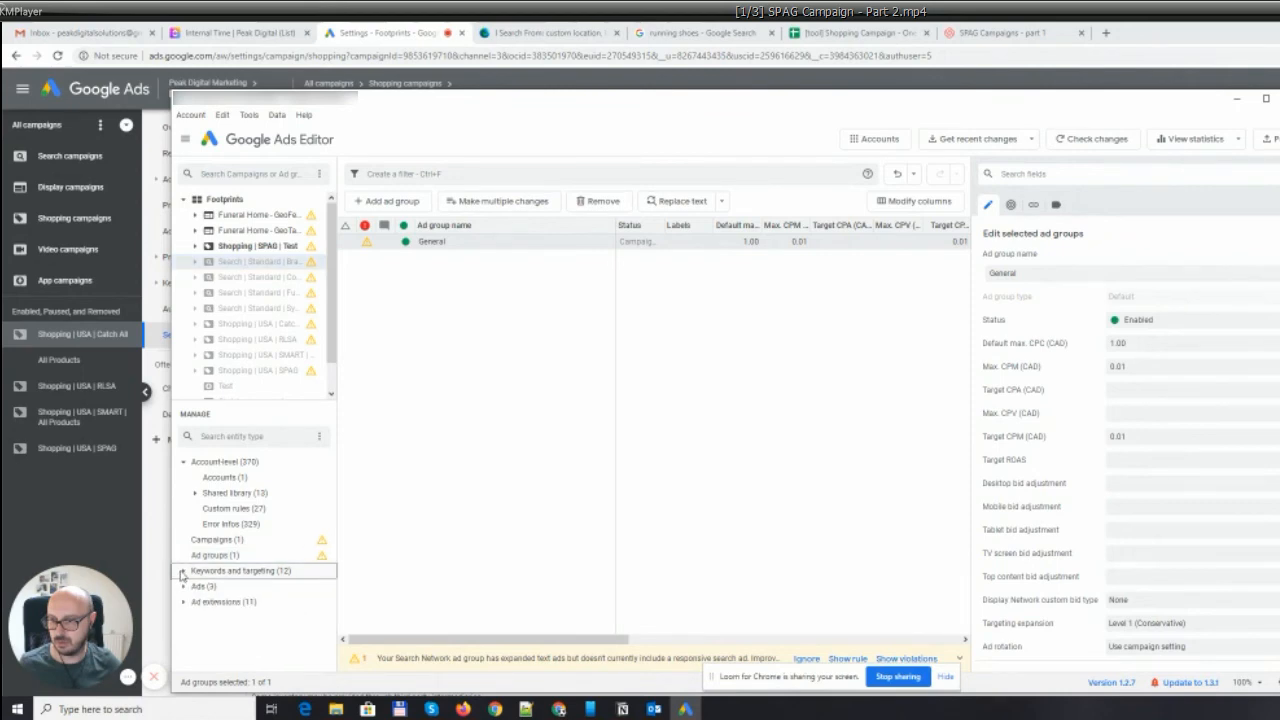
left_click(183, 586)
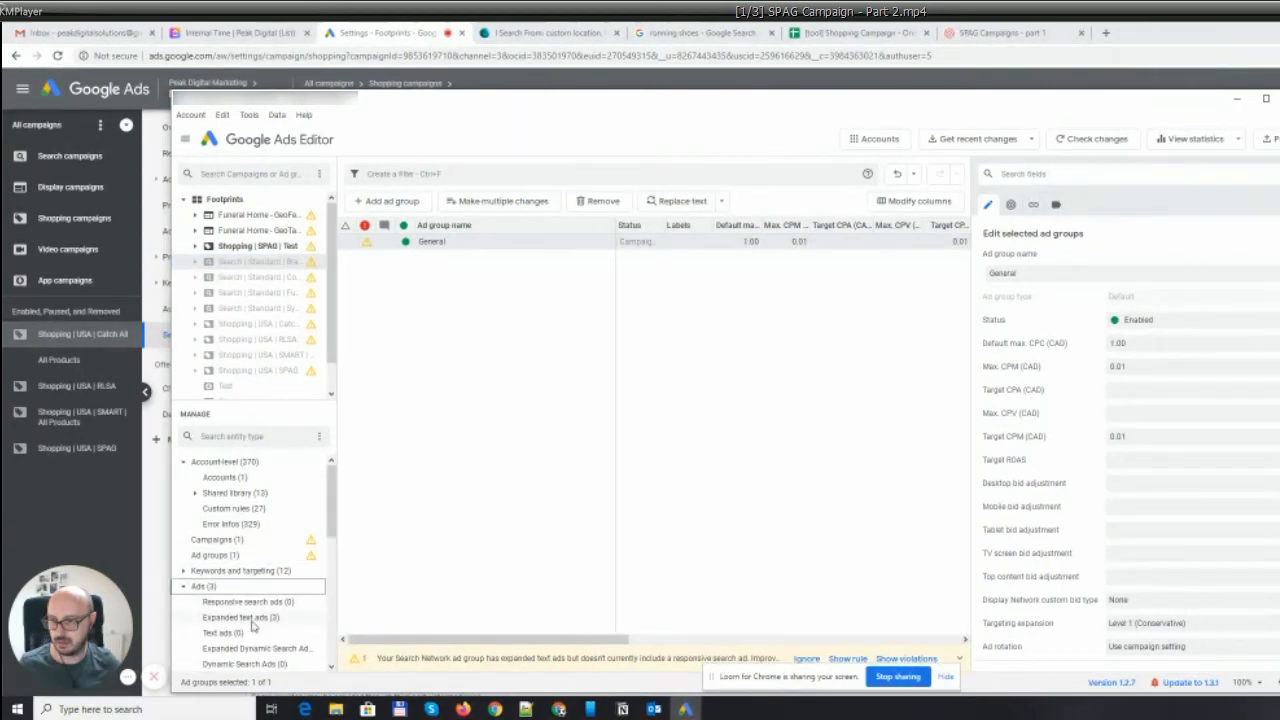
scroll(253, 626, "down", 1)
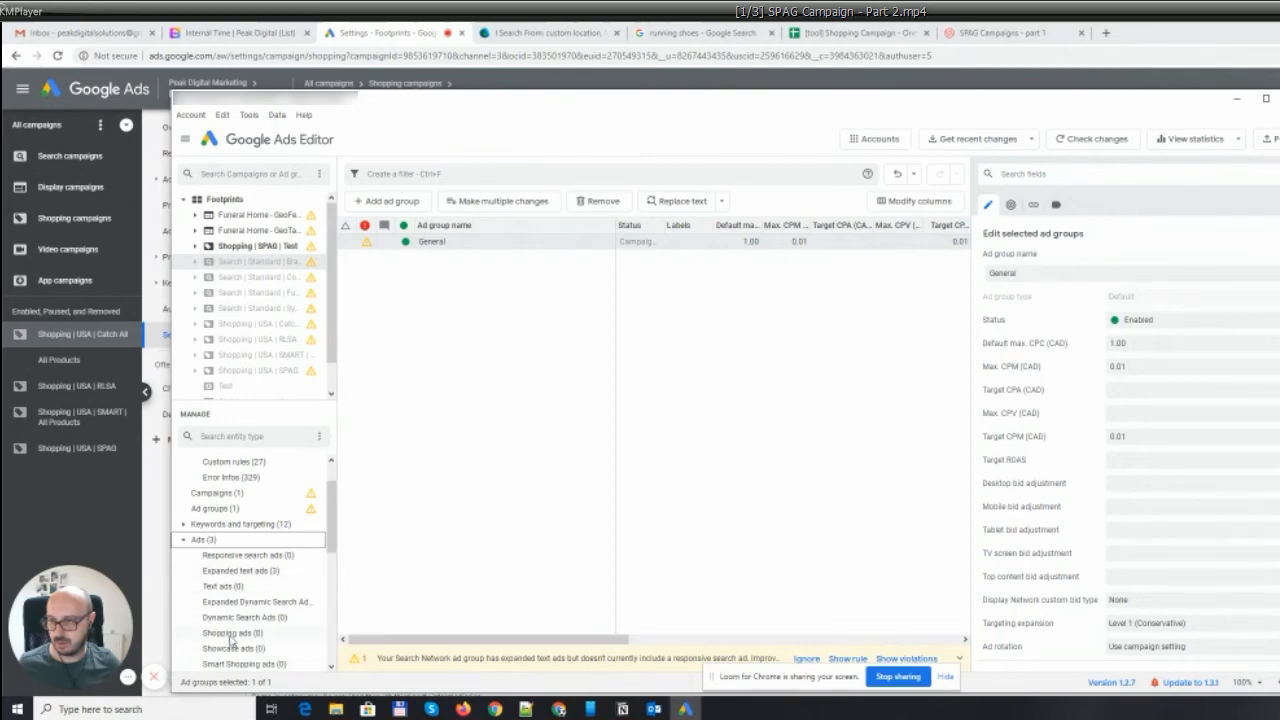
left_click(231, 633)
left_click(258, 341)
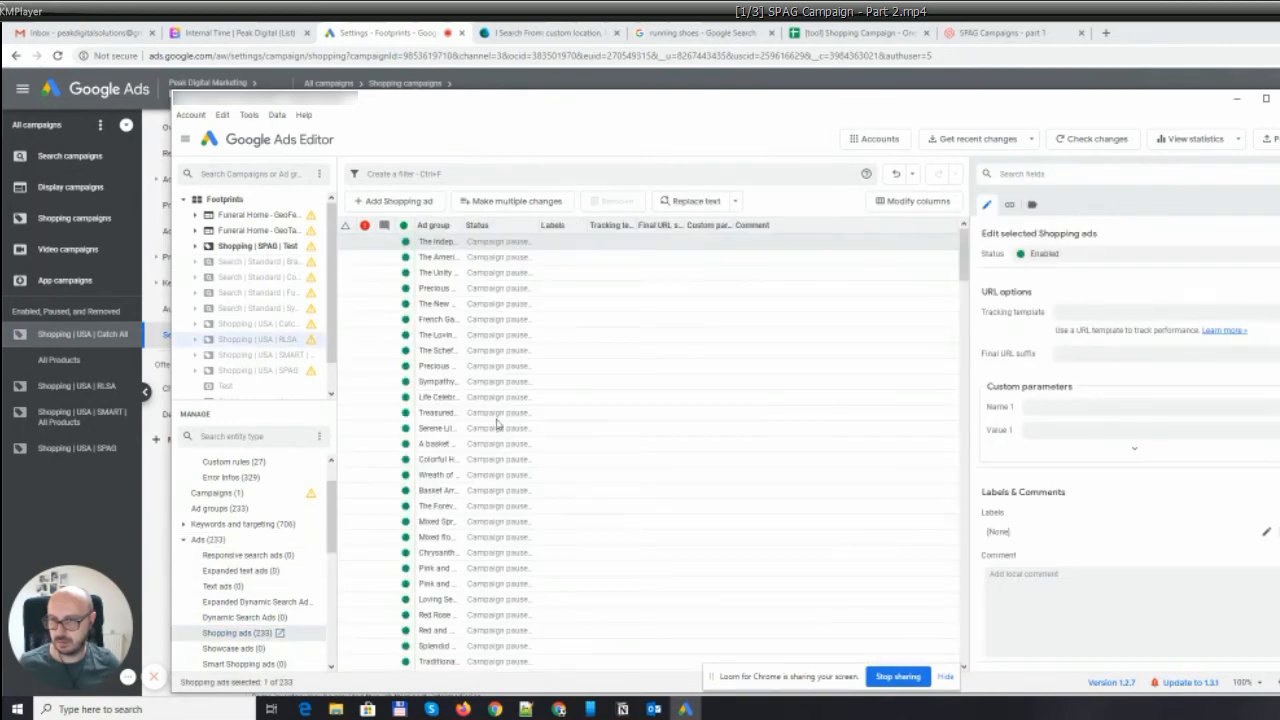
left_click(373, 253)
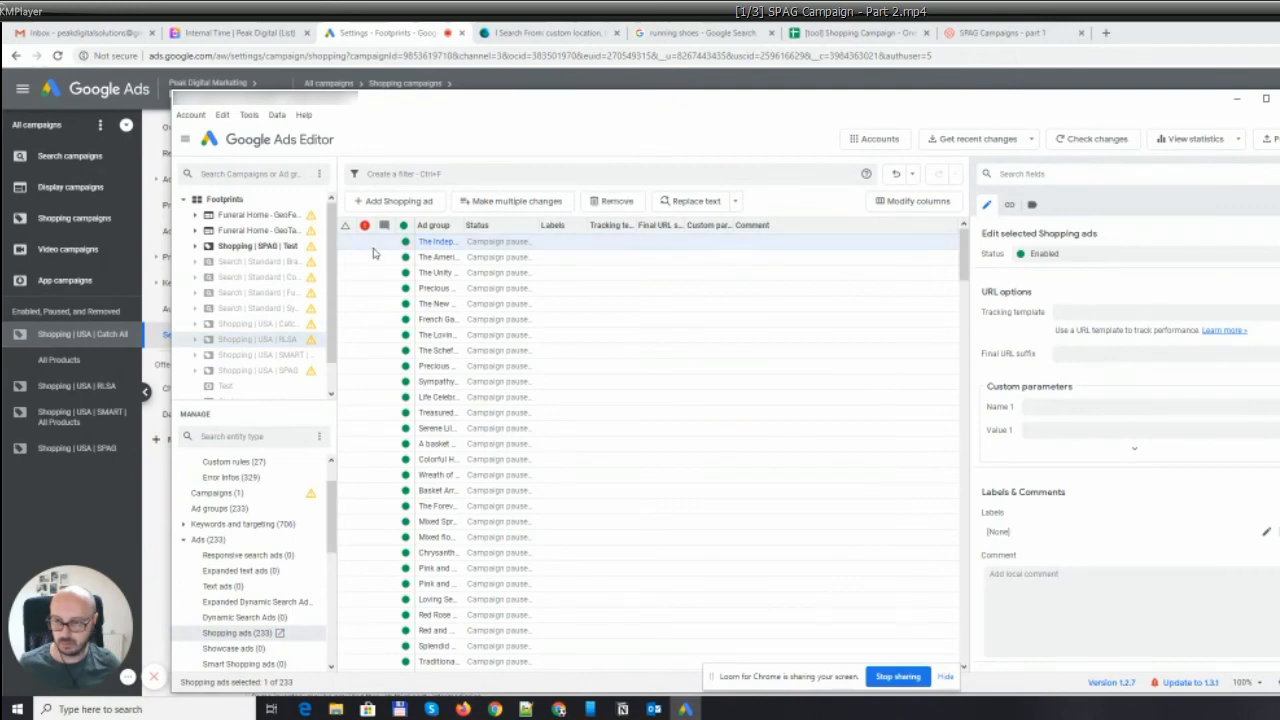
- Add a new Shopping ad to every ad group in the Shopping | SPAG | Test campaign
left_click(250, 246)
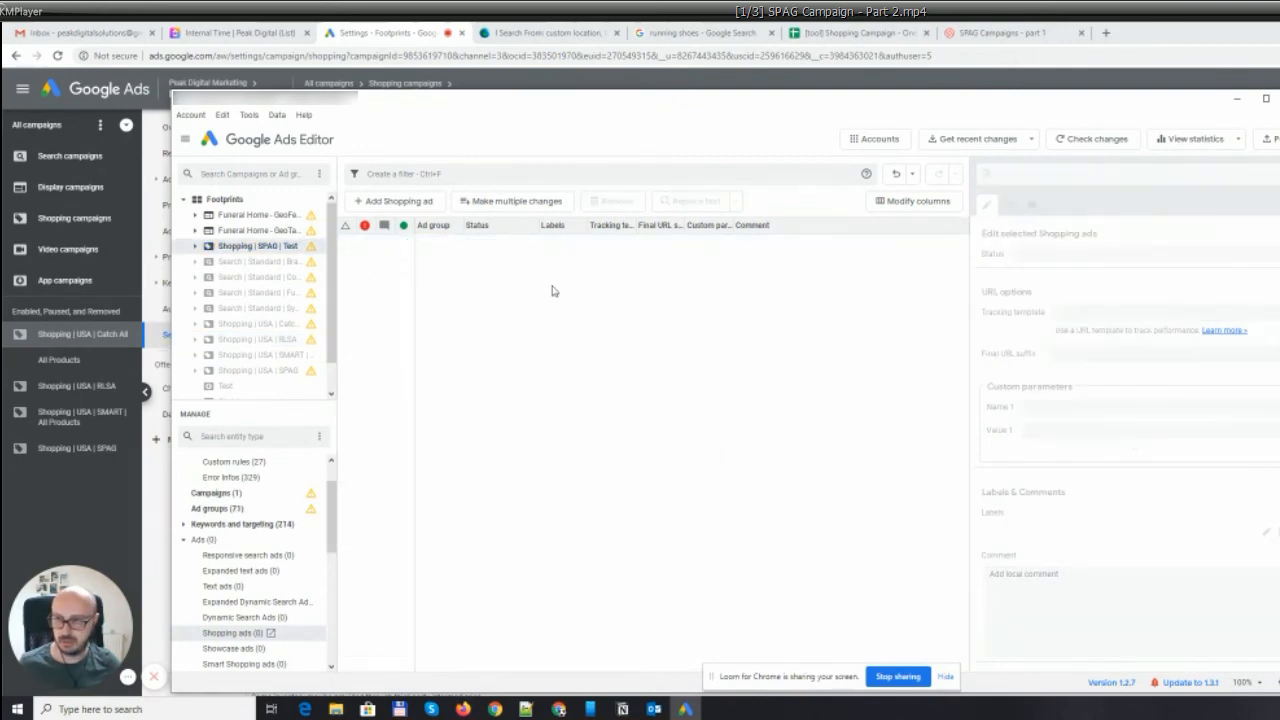
left_click(392, 202)
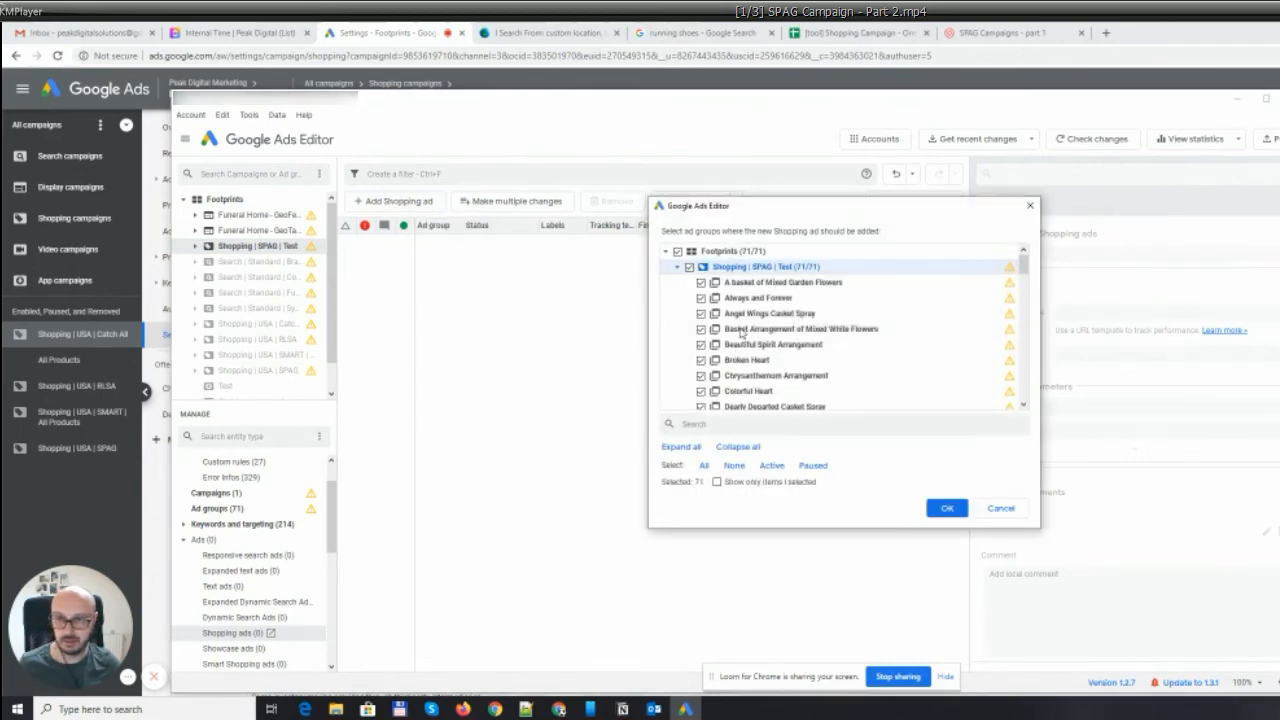
left_click(946, 509)
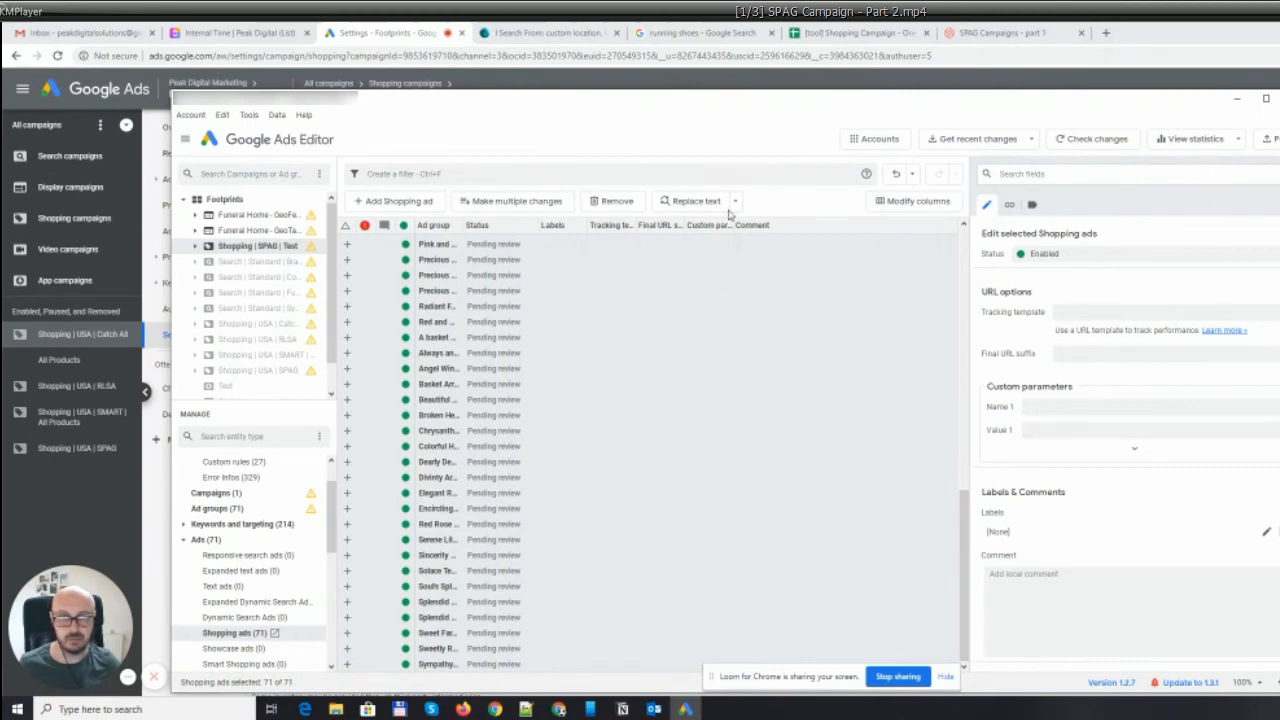
- Switch to Google Ads in the browser and examine the ad groups listed under the Shopping | USA | SPAG campaign
left_click(1237, 98)
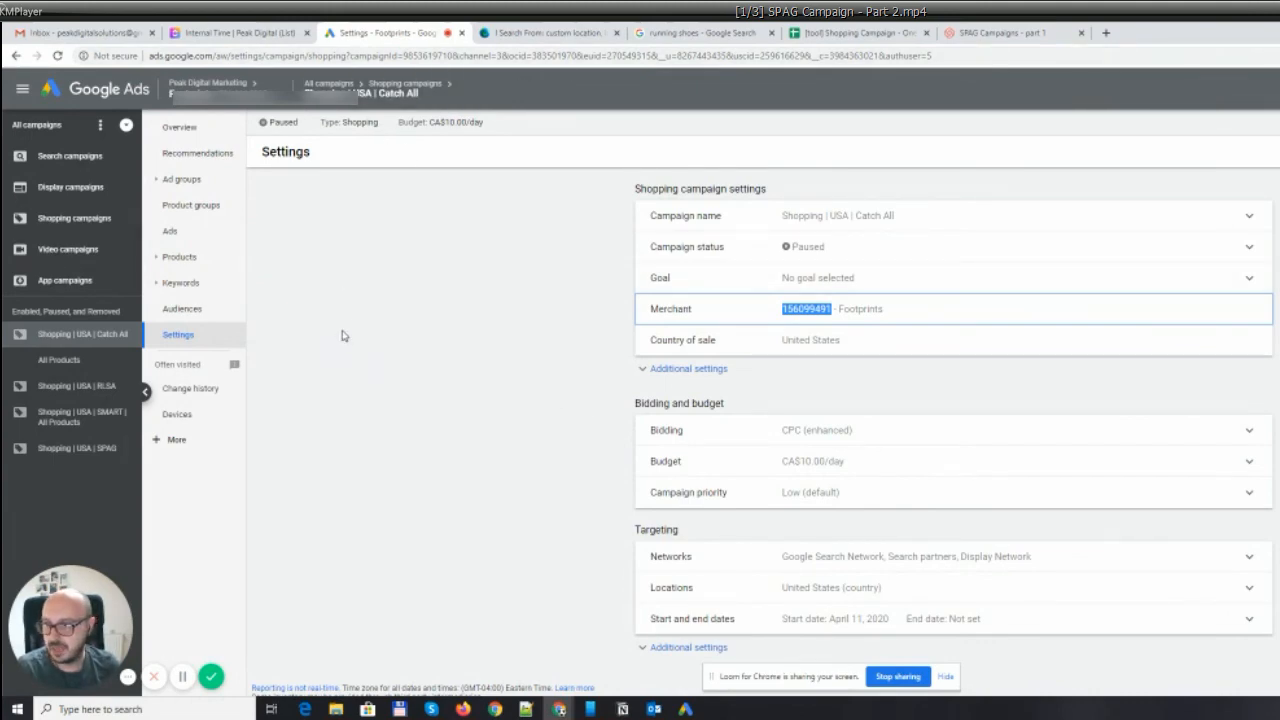
left_click(557, 312)
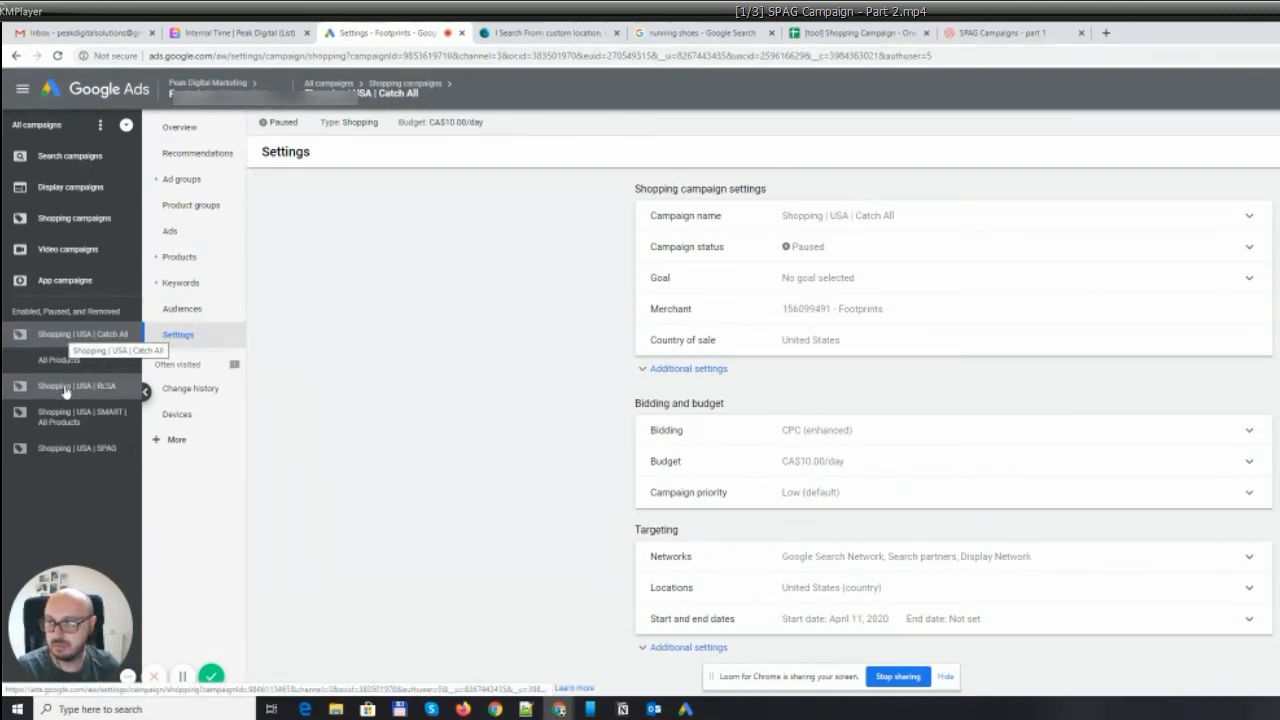
left_click(50, 450)
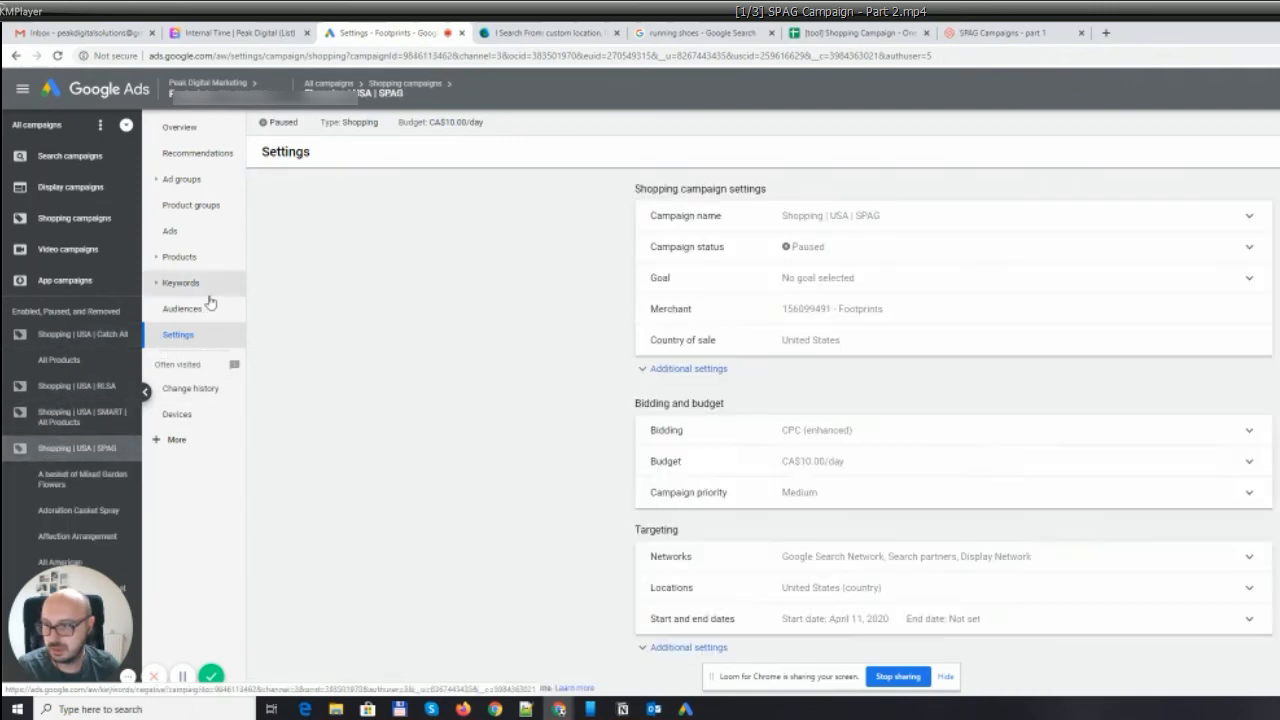
scroll(103, 470, "down", 3)
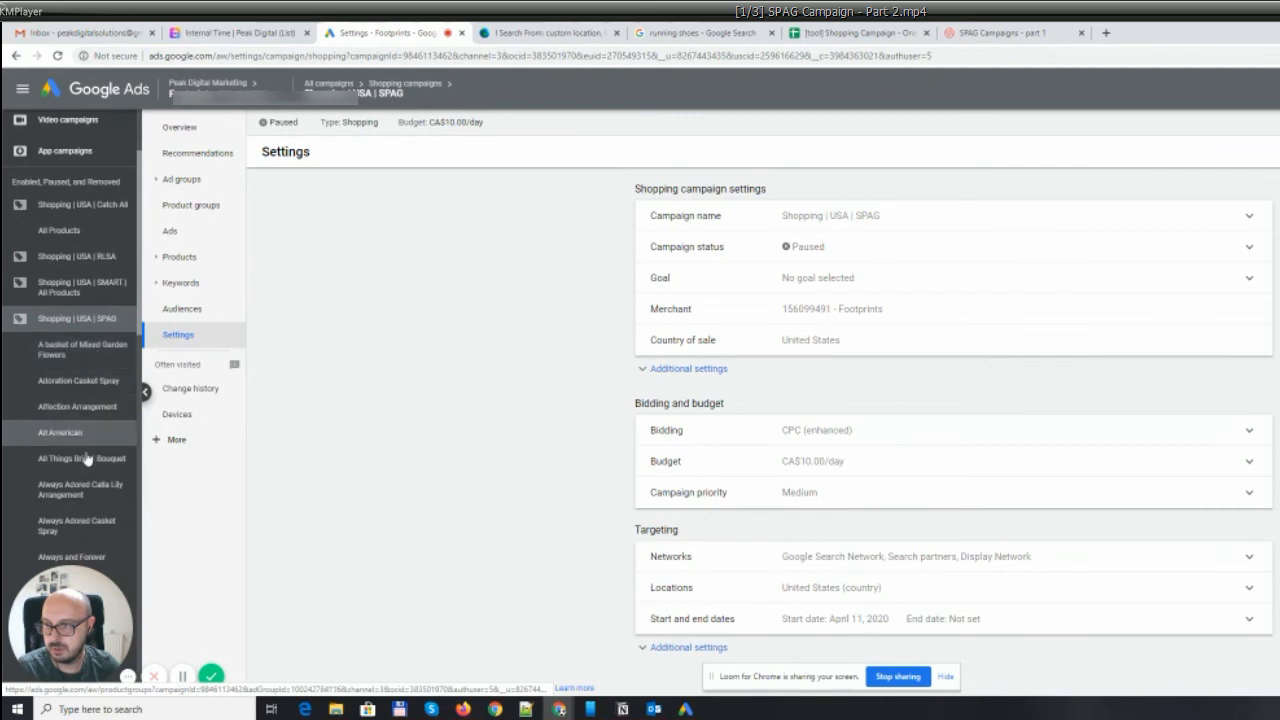
scroll(85, 510, "up", 2)
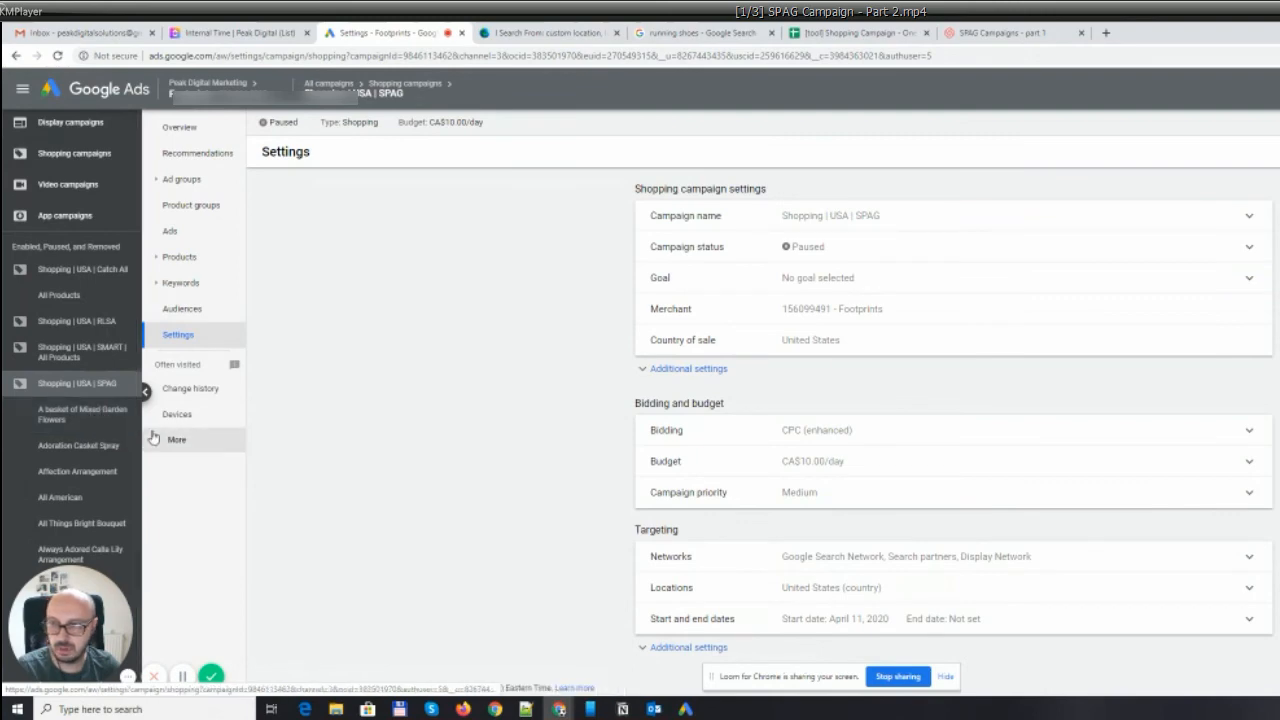
scroll(97, 457, "down", 2)
scroll(97, 457, "down", 2)
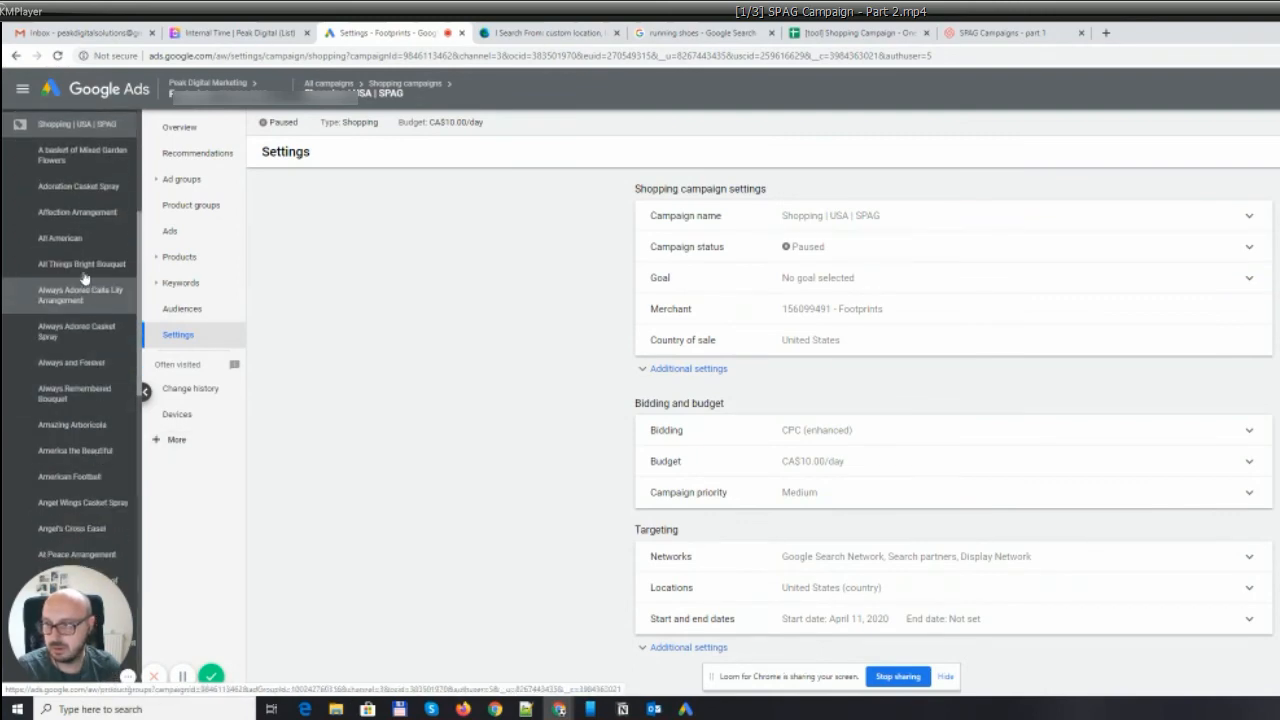
scroll(95, 260, "up", 5)
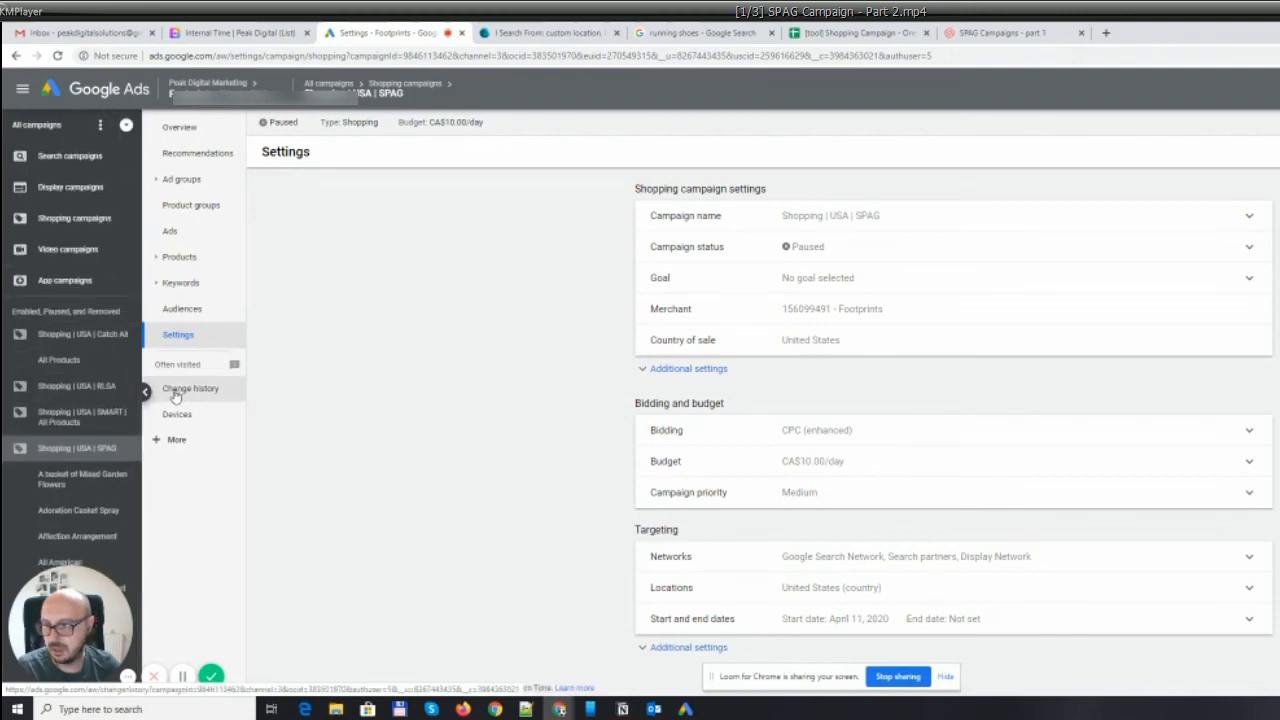
left_click(20, 452)
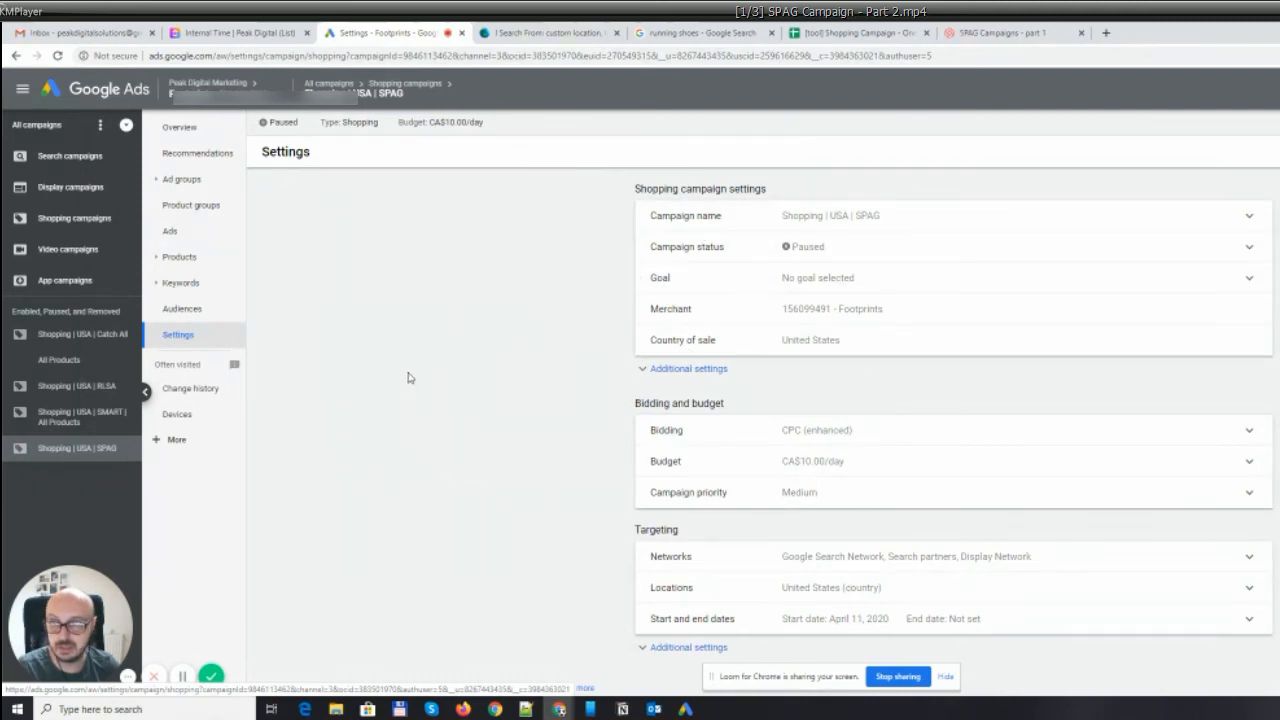
- Examine the ad group names and the item ID formulas in the Product Group column of the For UPLOAD sheet
left_click(848, 33)
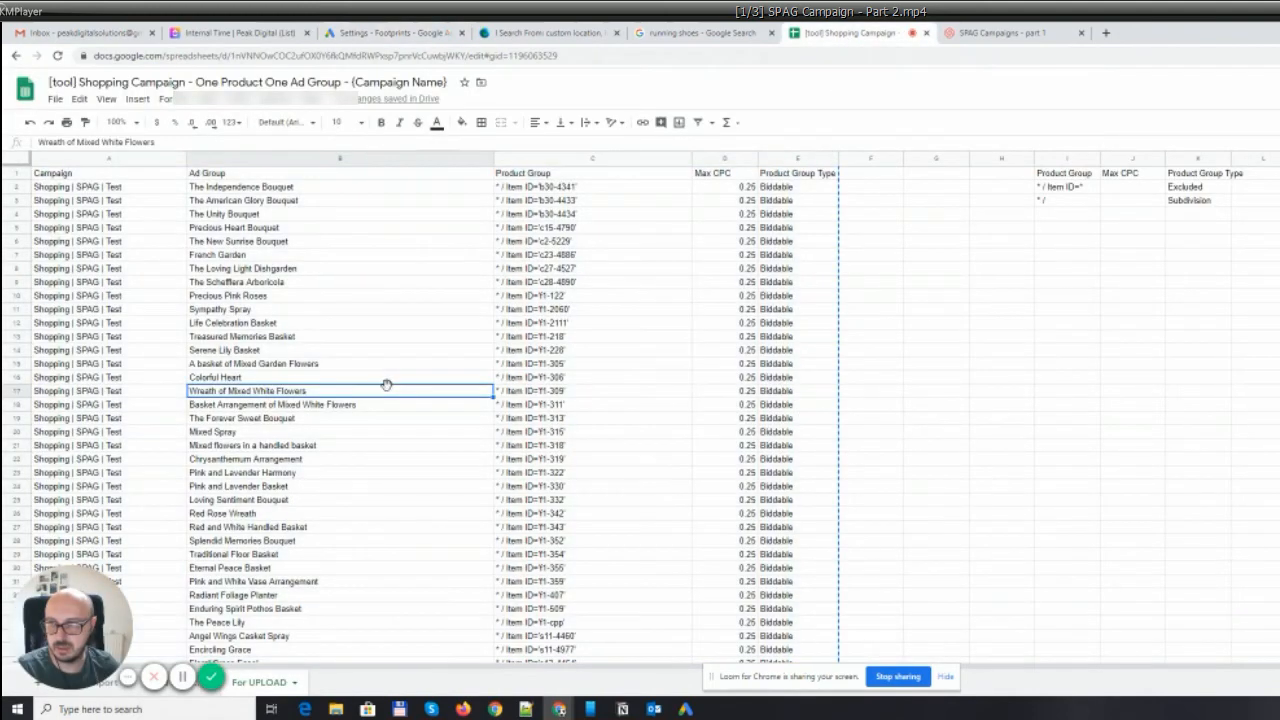
left_click(382, 391)
left_click(560, 188)
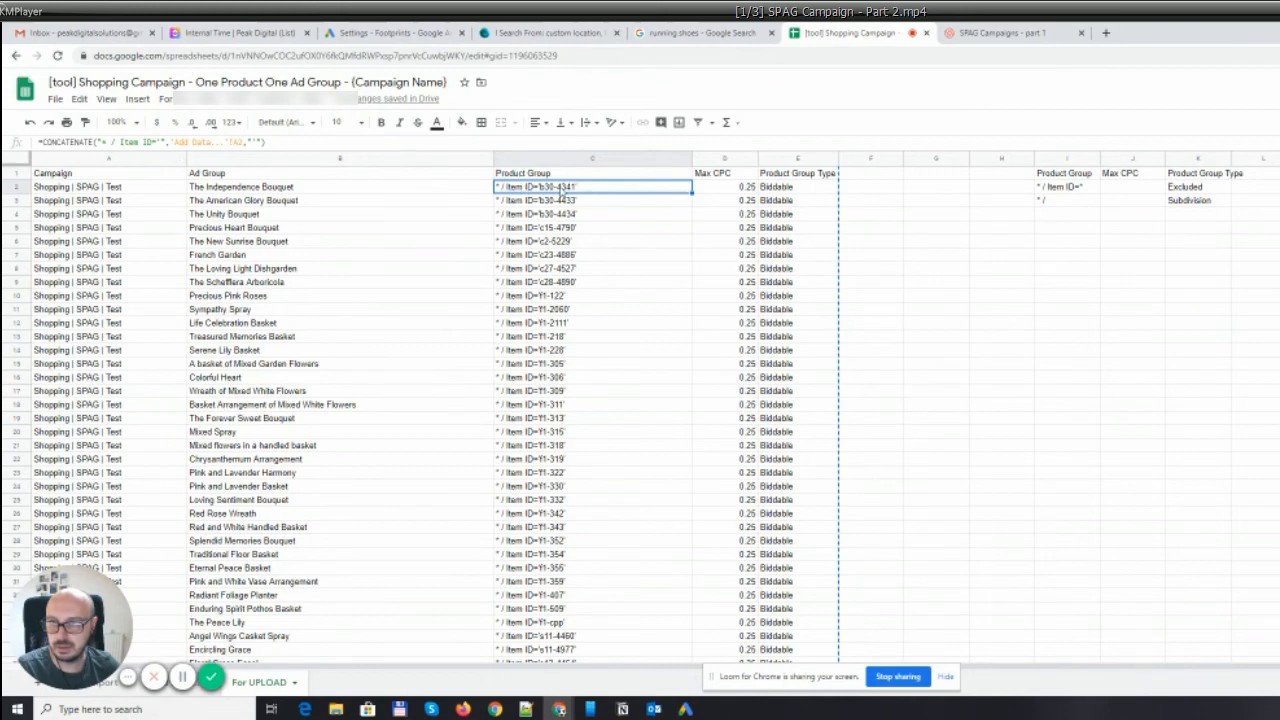
left_click(590, 203)
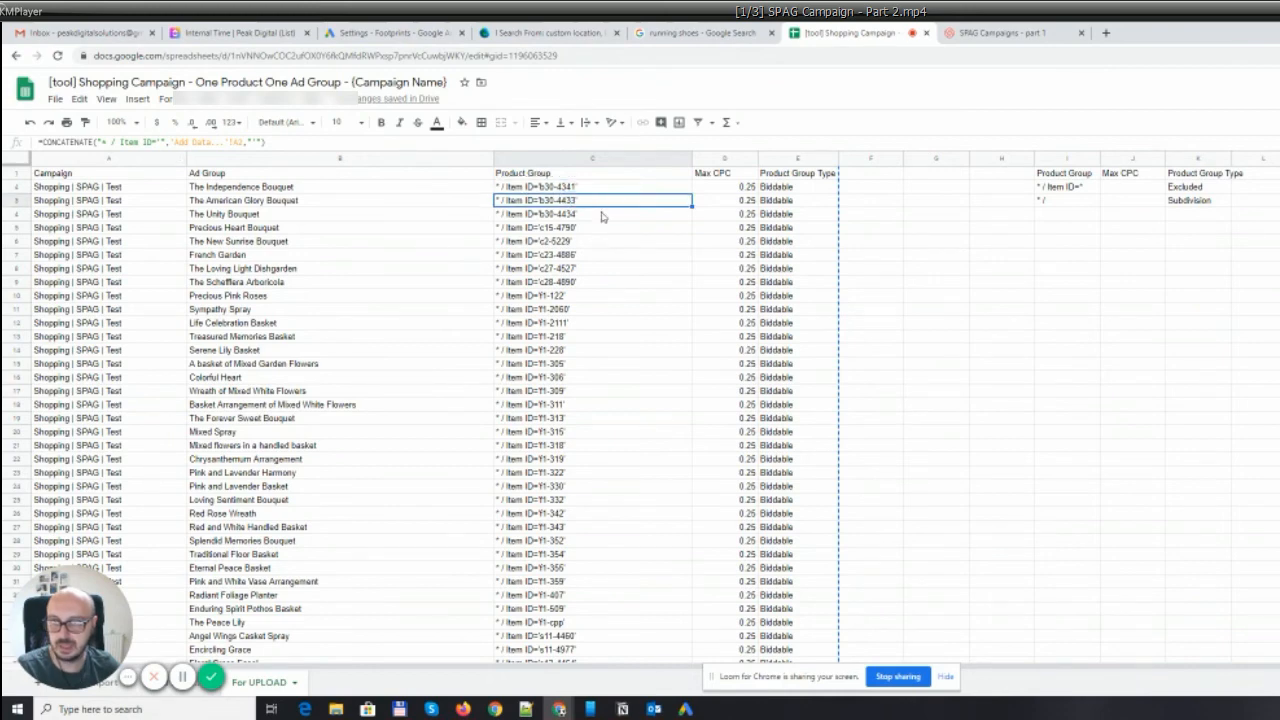
left_click(605, 228)
left_click(590, 256)
left_click(587, 285)
left_click(577, 243)
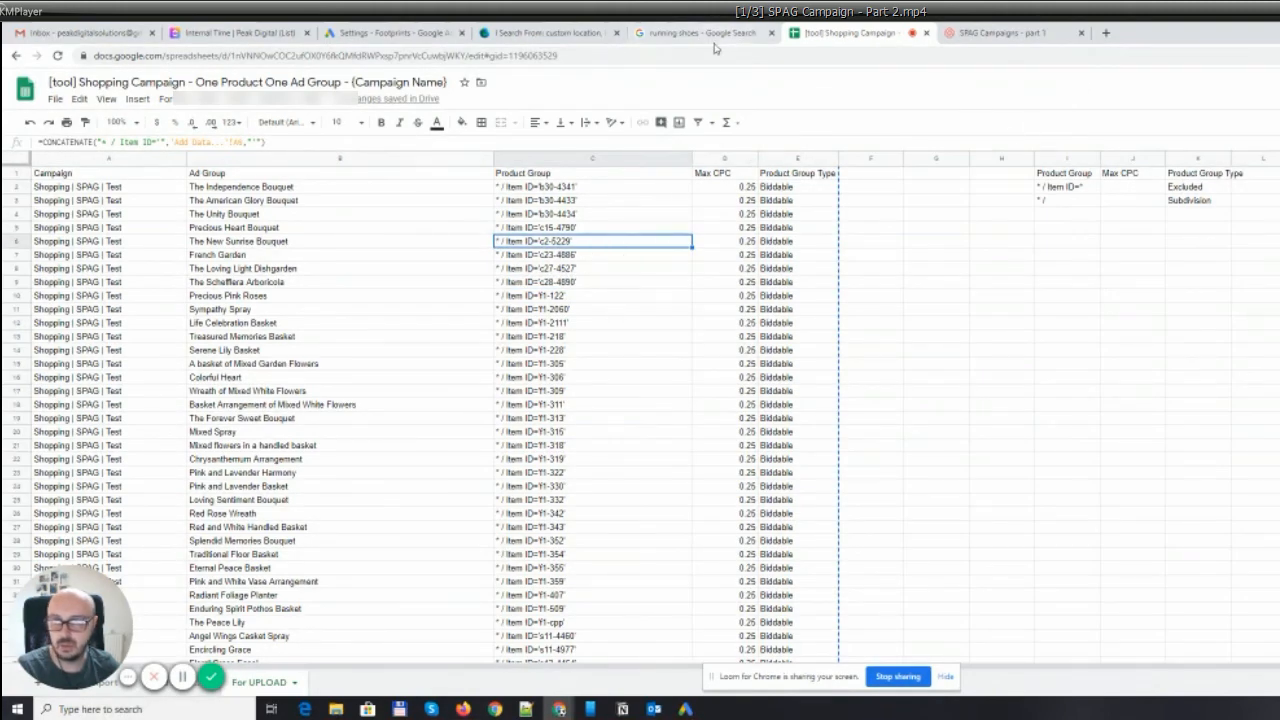
- In Google Ads, view the products and product groups of the A basket of Mixed Garden Flowers ad group in Shopping | USA | SPAG
left_click(392, 32)
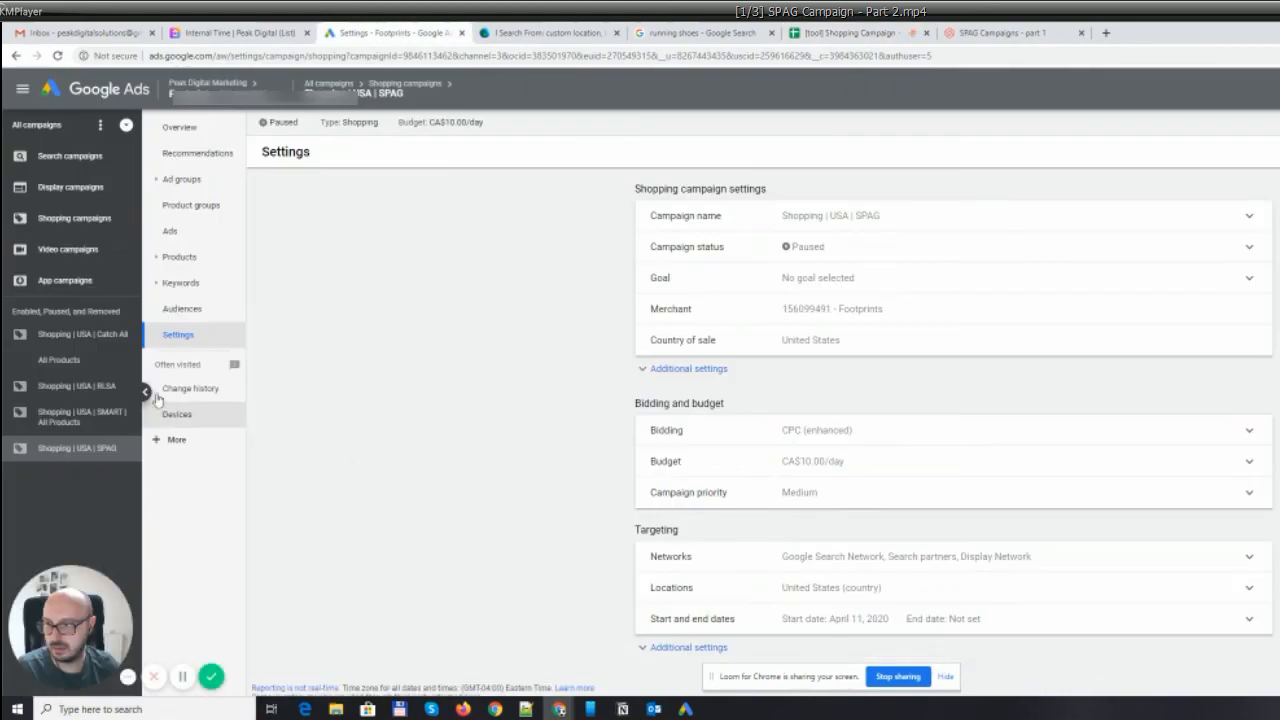
left_click(77, 448)
left_click(66, 484)
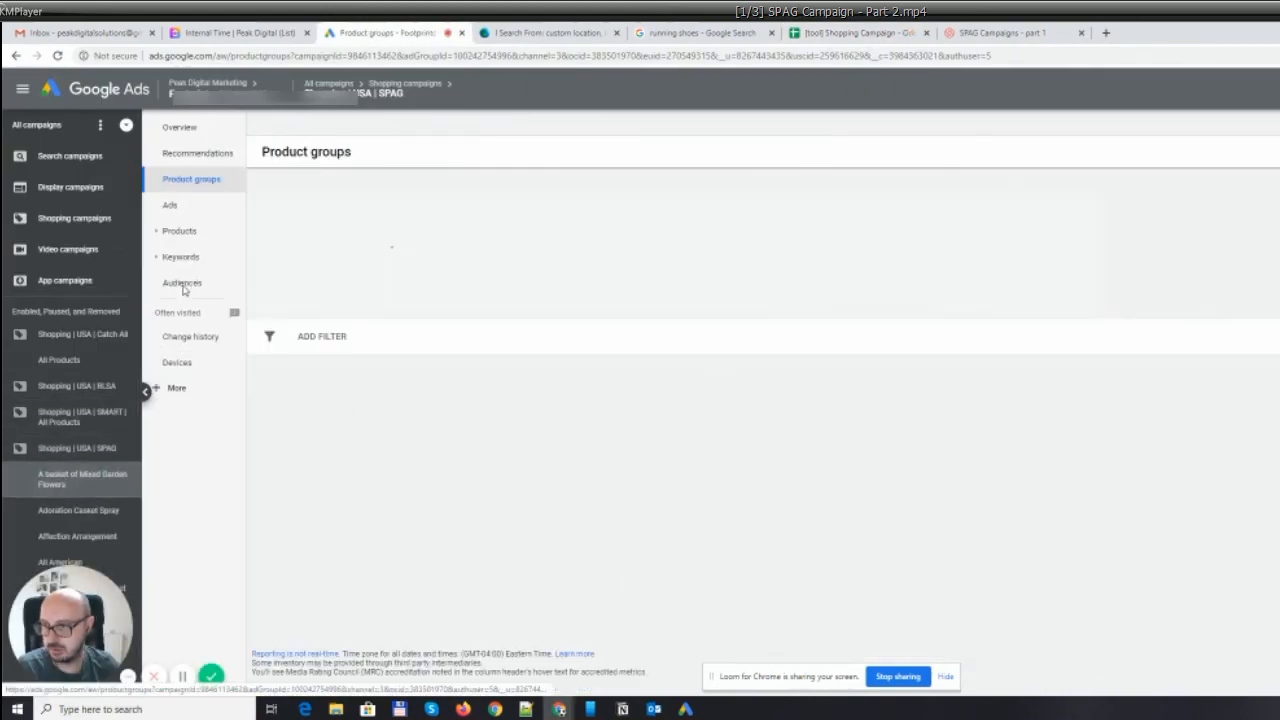
left_click(183, 233)
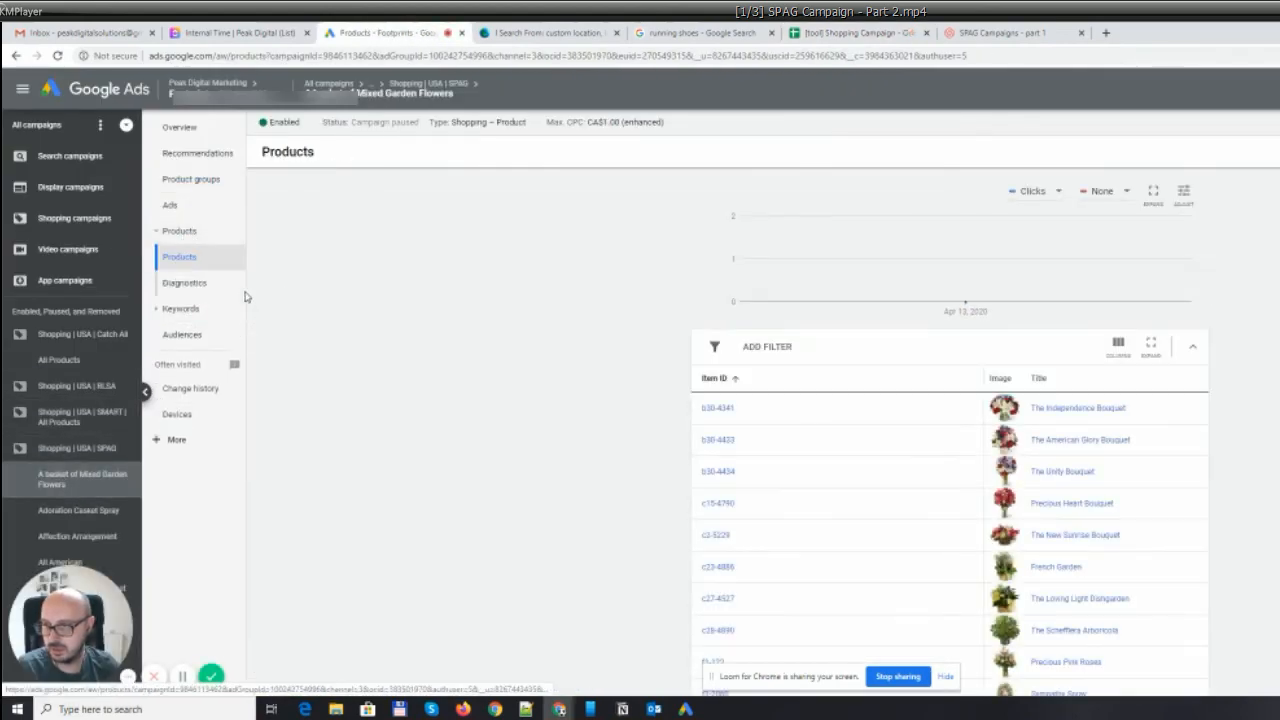
left_click(190, 180)
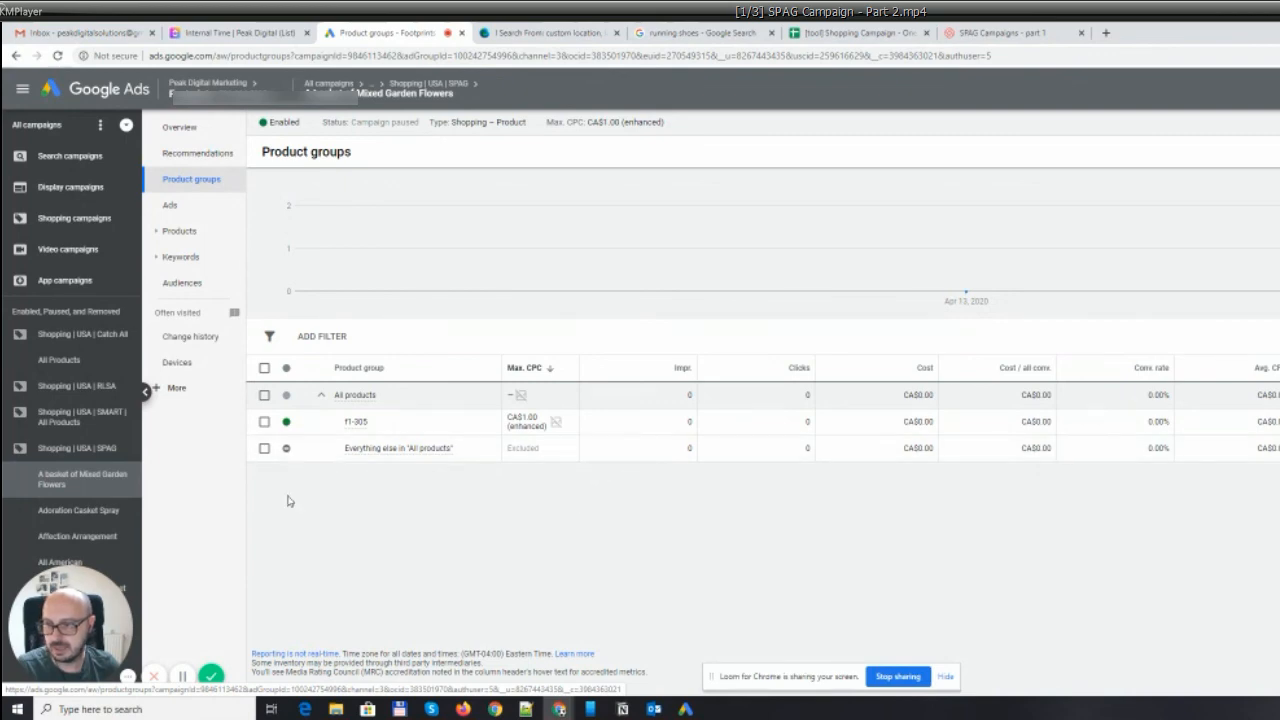
- View the product groups of the Shopping | USA | SPAG campaign and examine the product groups and Max. CPC column of Shopping | USA | Catch All
left_click(76, 449)
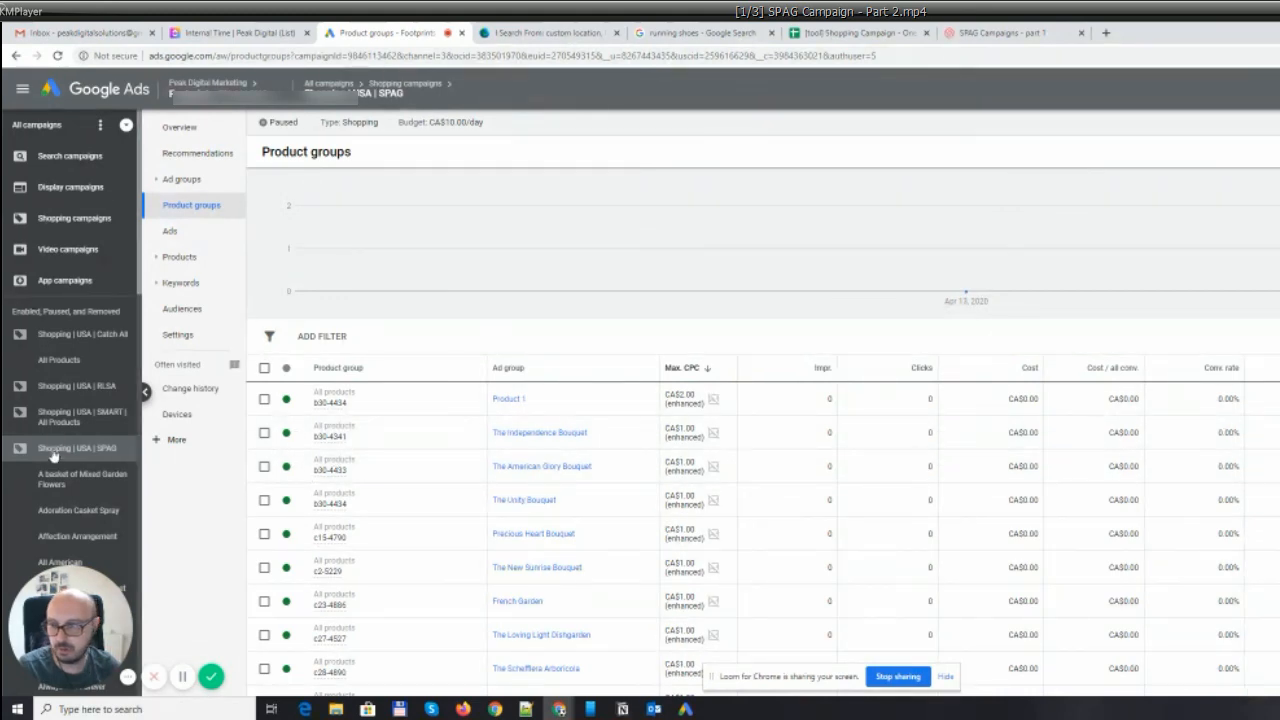
left_click(76, 342)
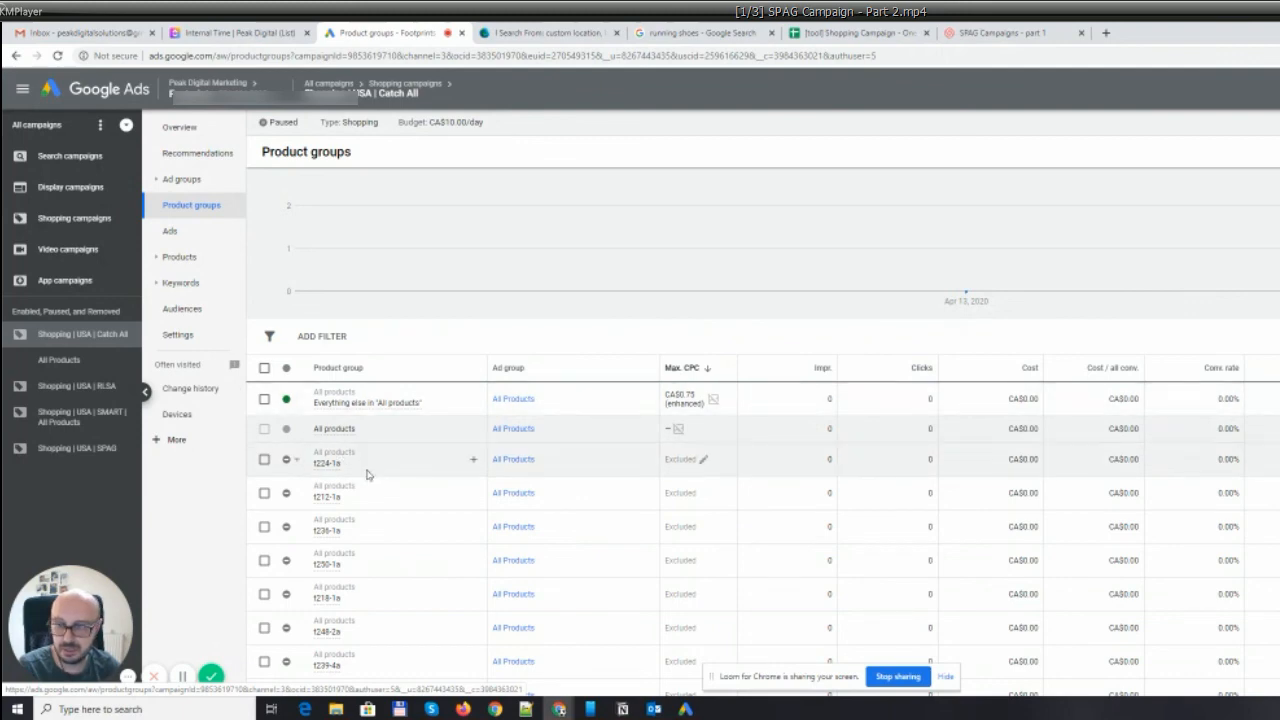
scroll(321, 557, "down", 3)
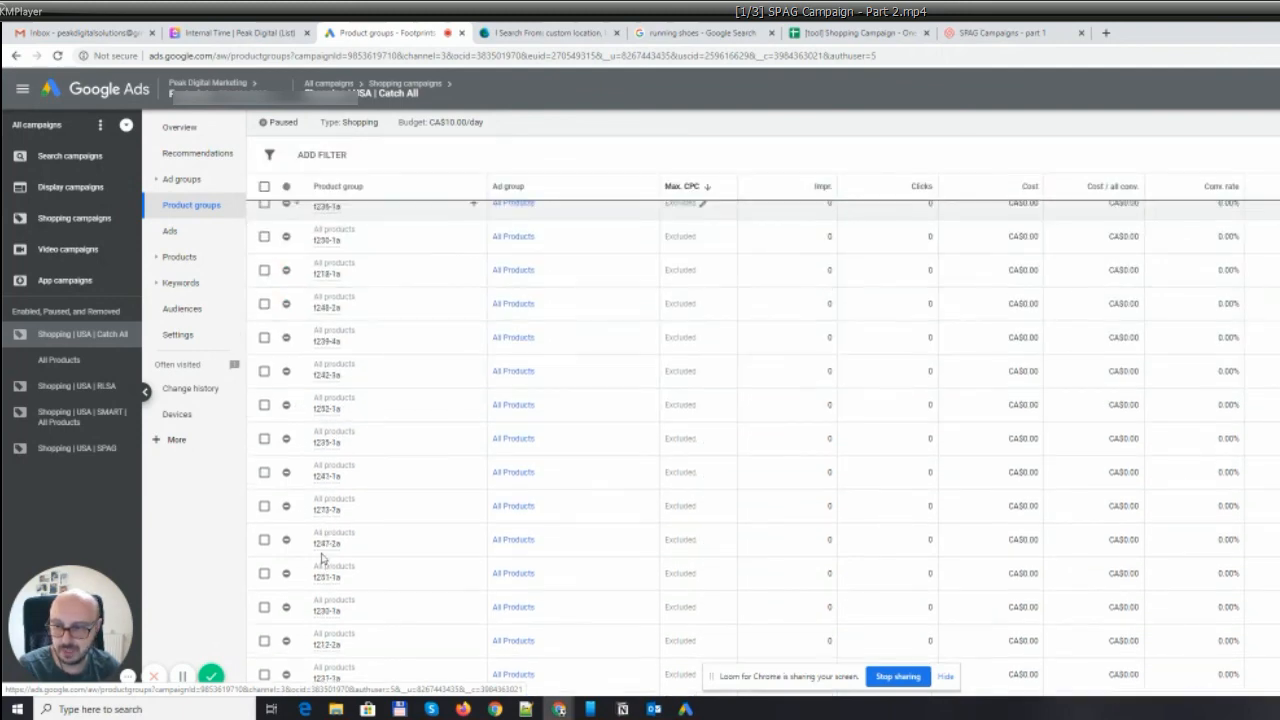
scroll(330, 560, "up", 3)
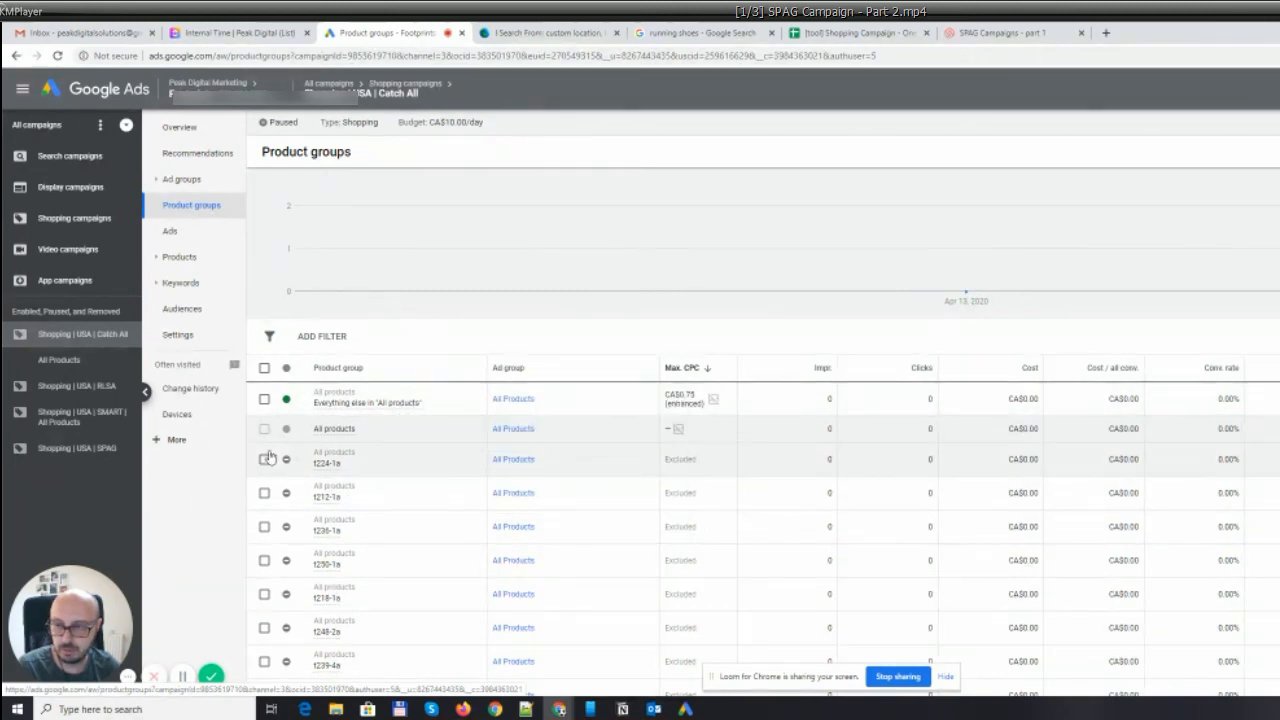
scroll(330, 462, "down", 3)
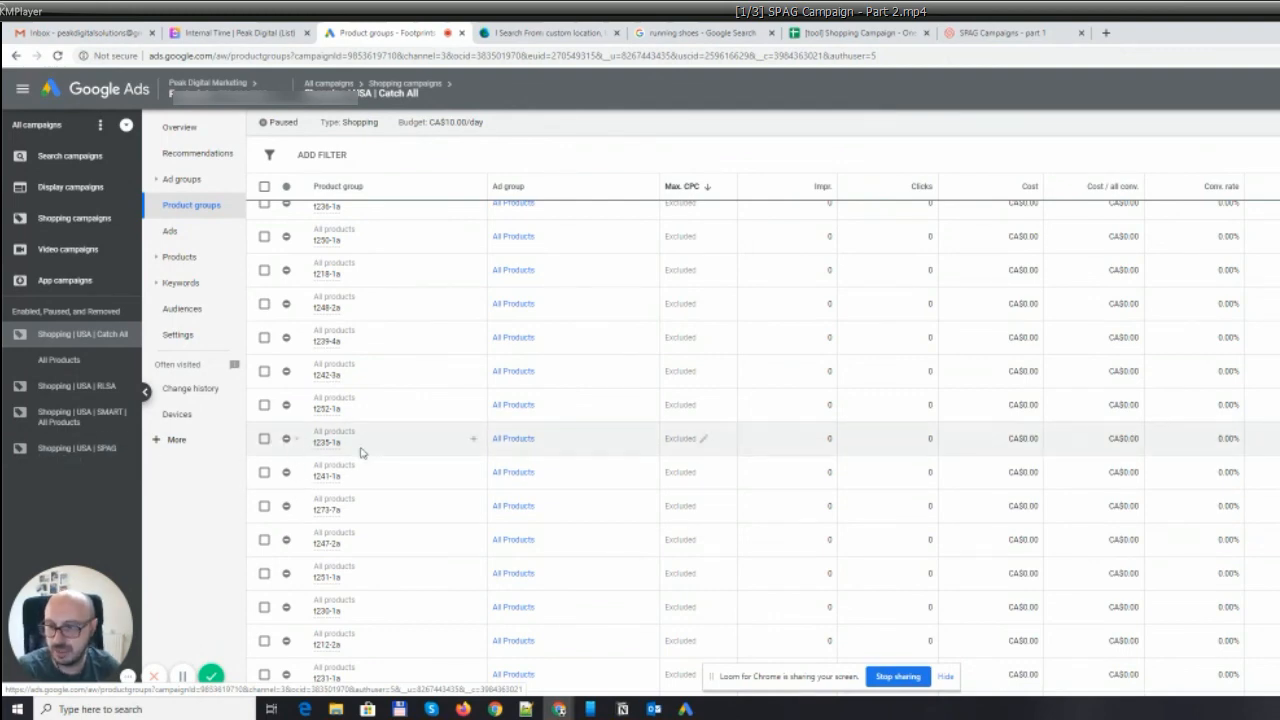
scroll(375, 524, "up", 5)
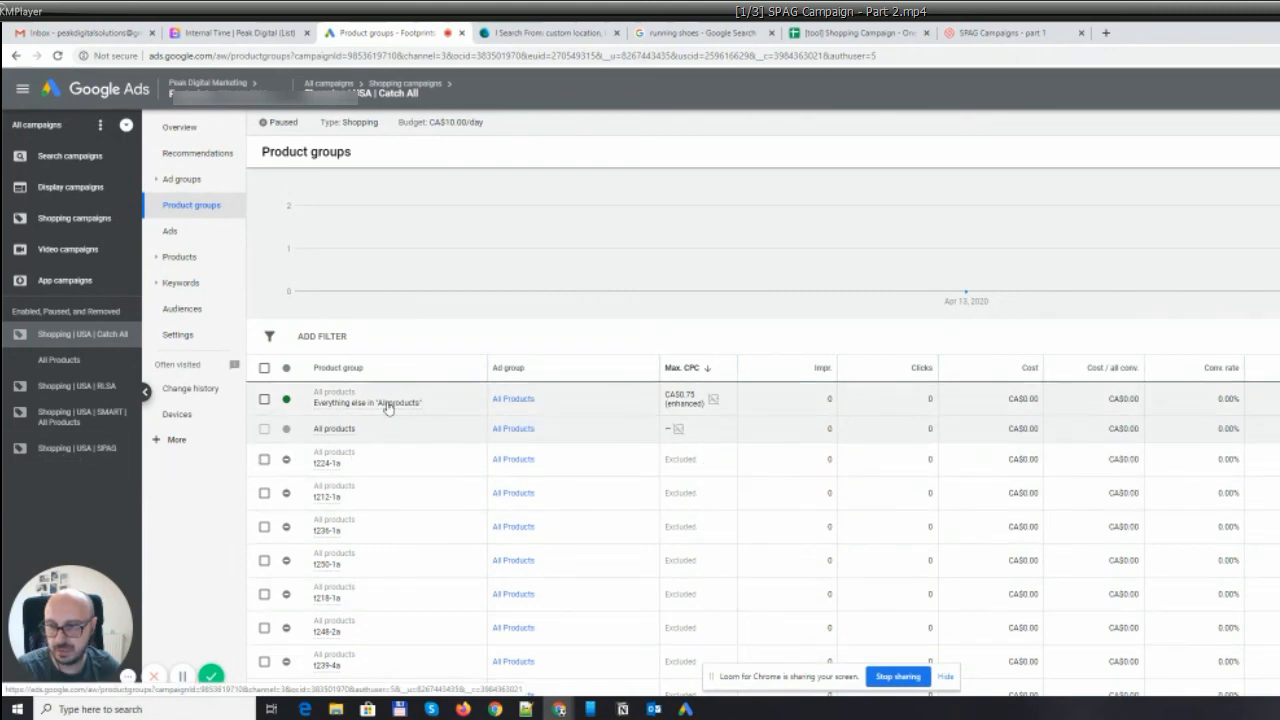
mouse_move(383, 409)
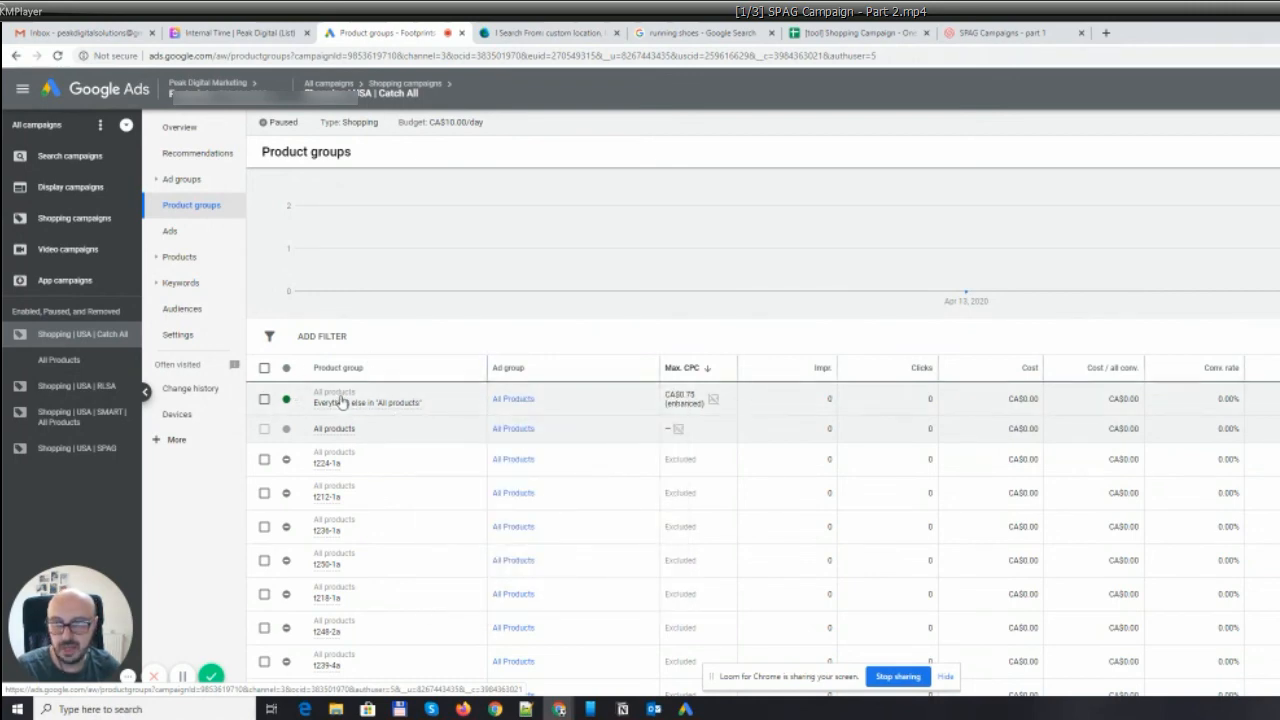
mouse_move(342, 407)
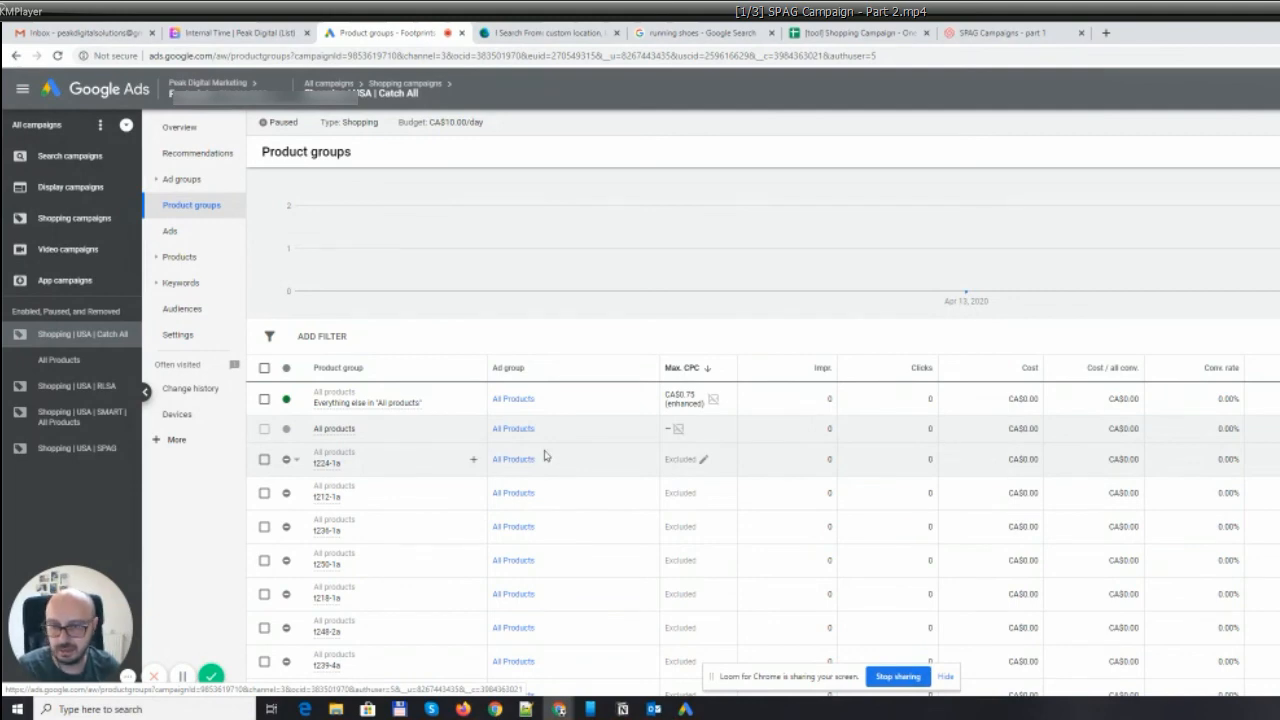
left_click(104, 662)
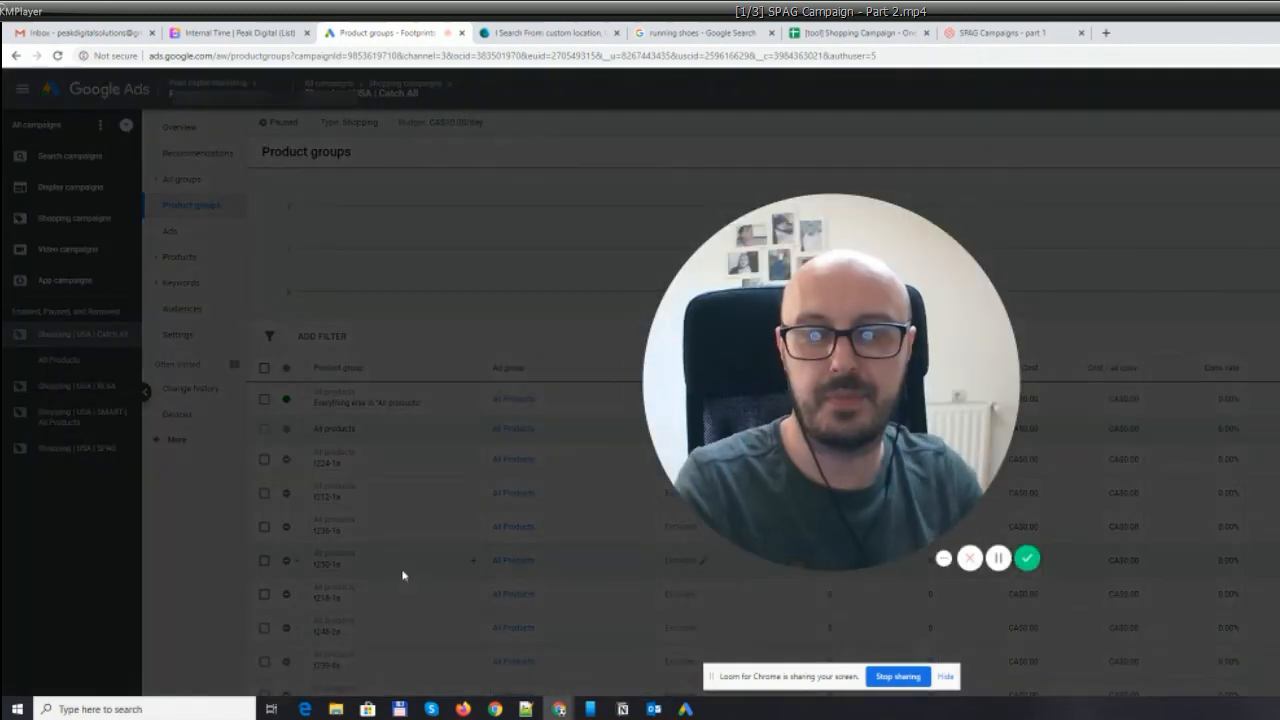